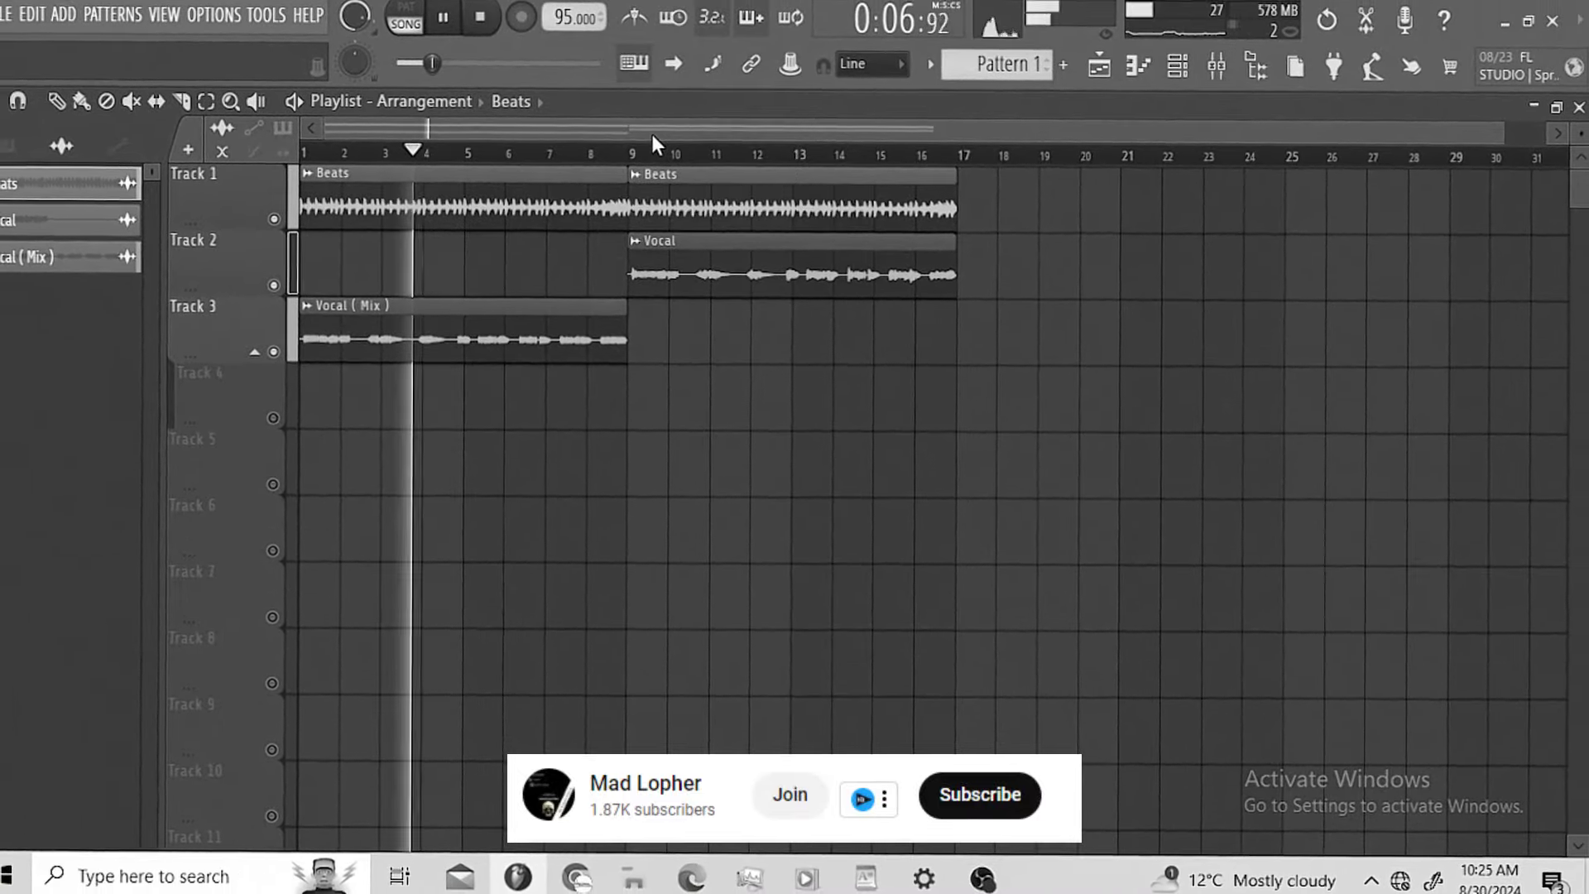
- Shorten both Beats clips on Track 1 by one bar so they end at bars 8 and 16
left_click_drag(642, 175, 610, 175)
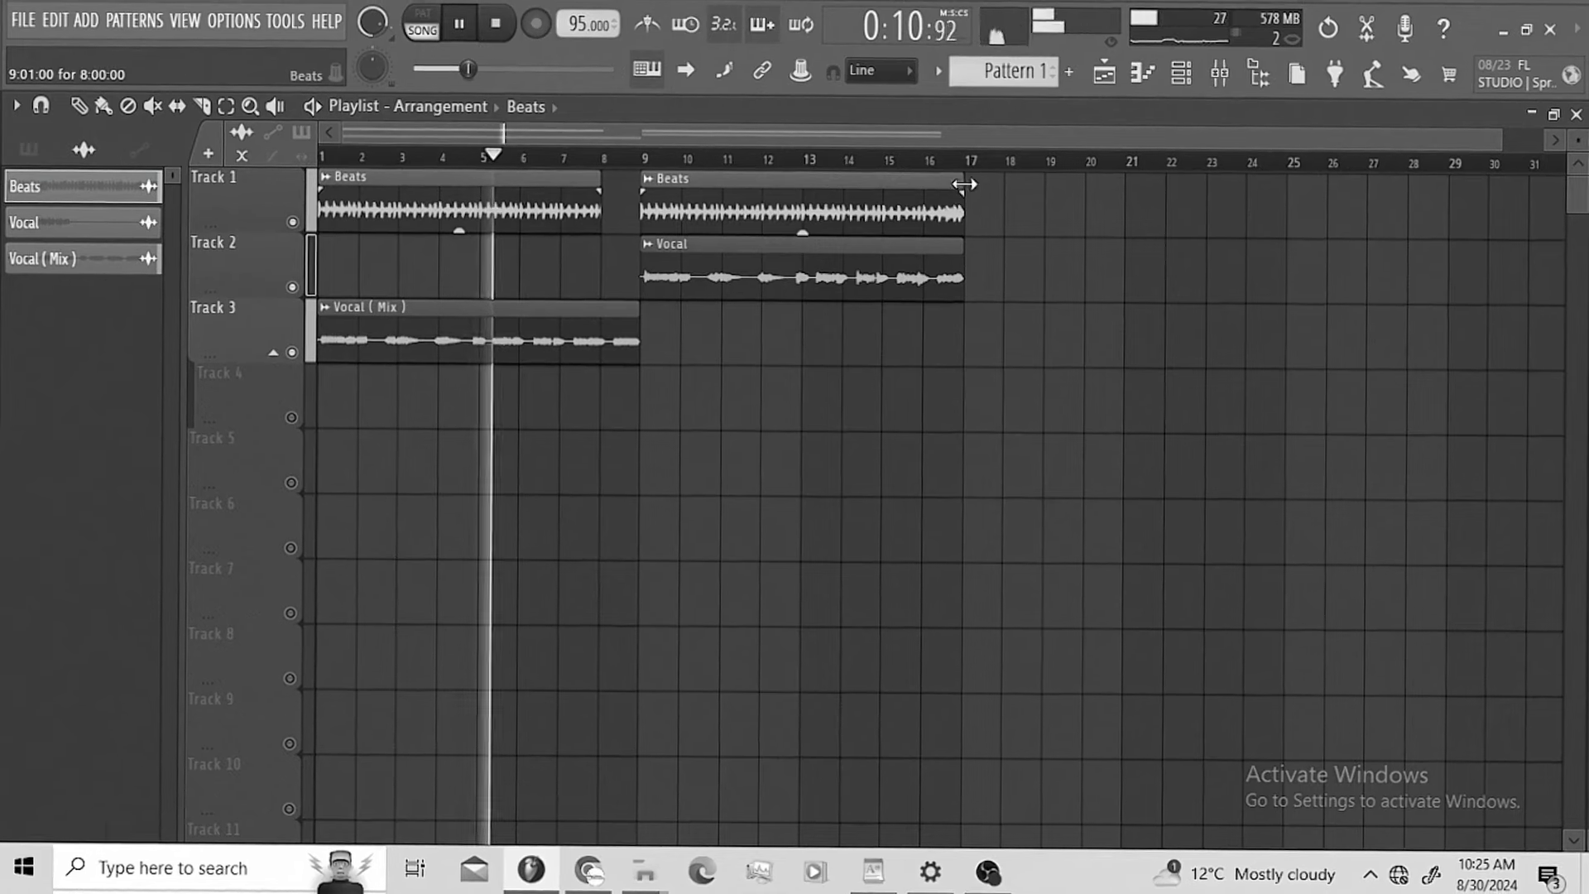
left_click_drag(960, 177, 922, 177)
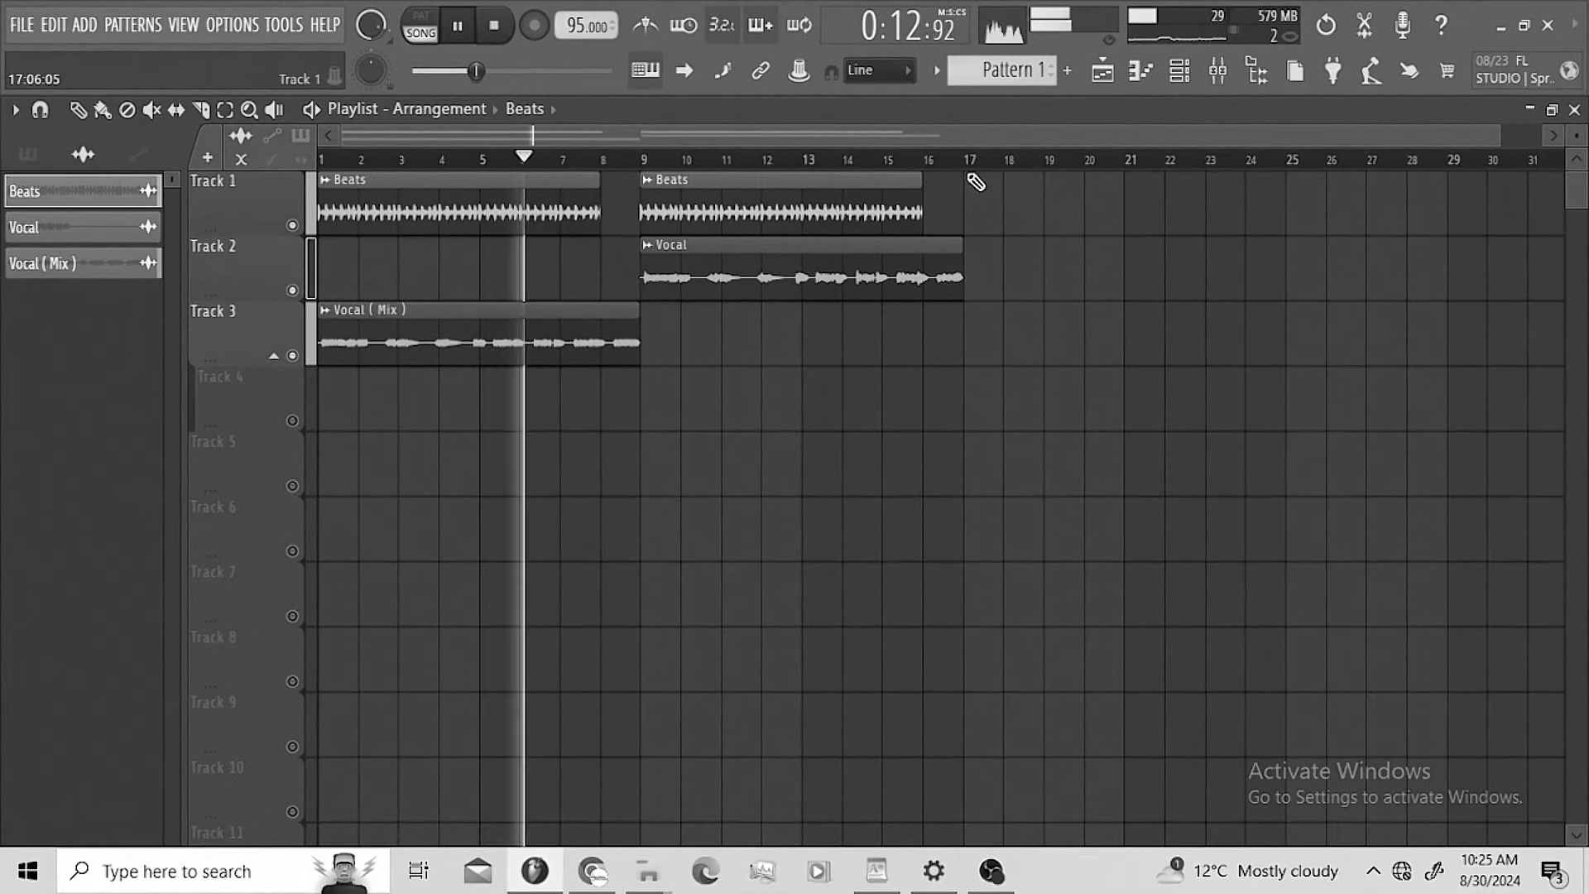
scroll(1006, 70, "down", 1)
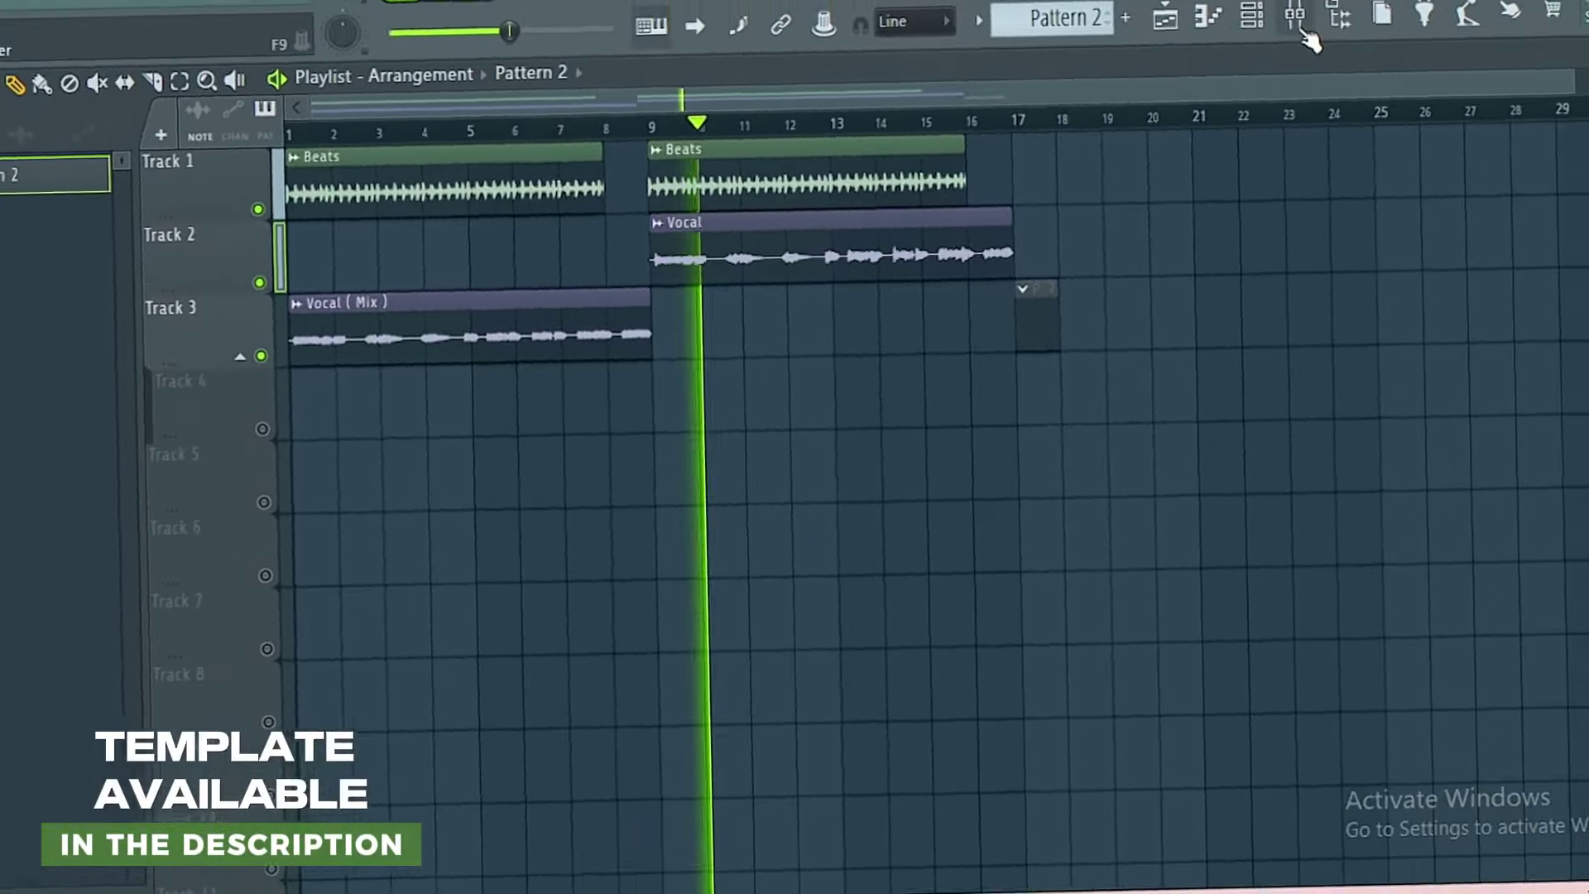
- Inspect the mixer's Beats, Vocal Chain and send tracks during playback, and close the mixer
left_click(1501, 33)
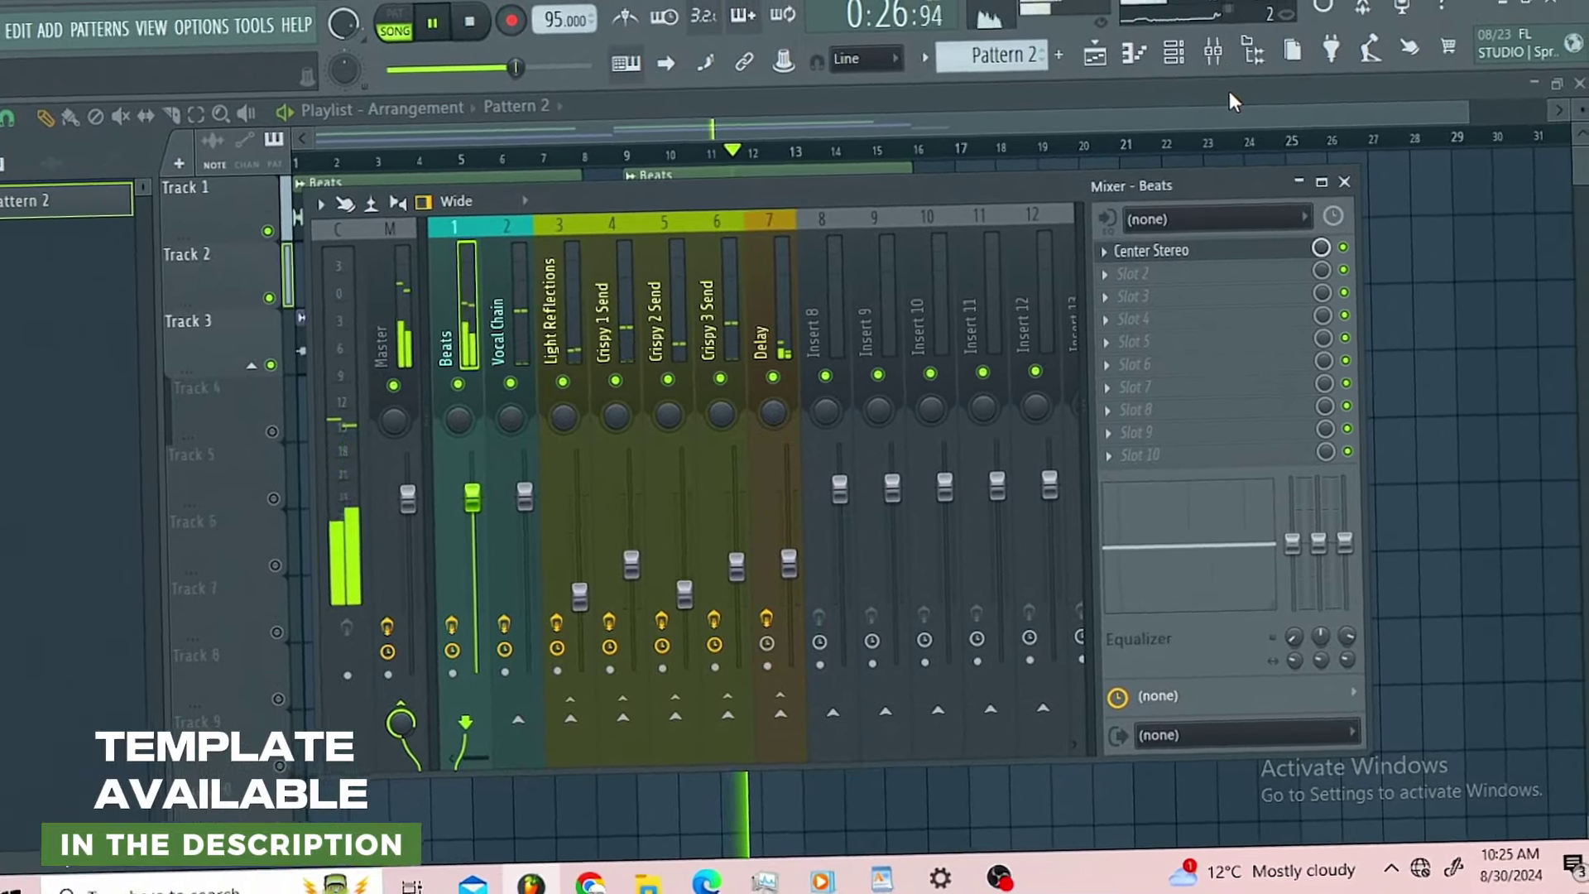
key("F9")
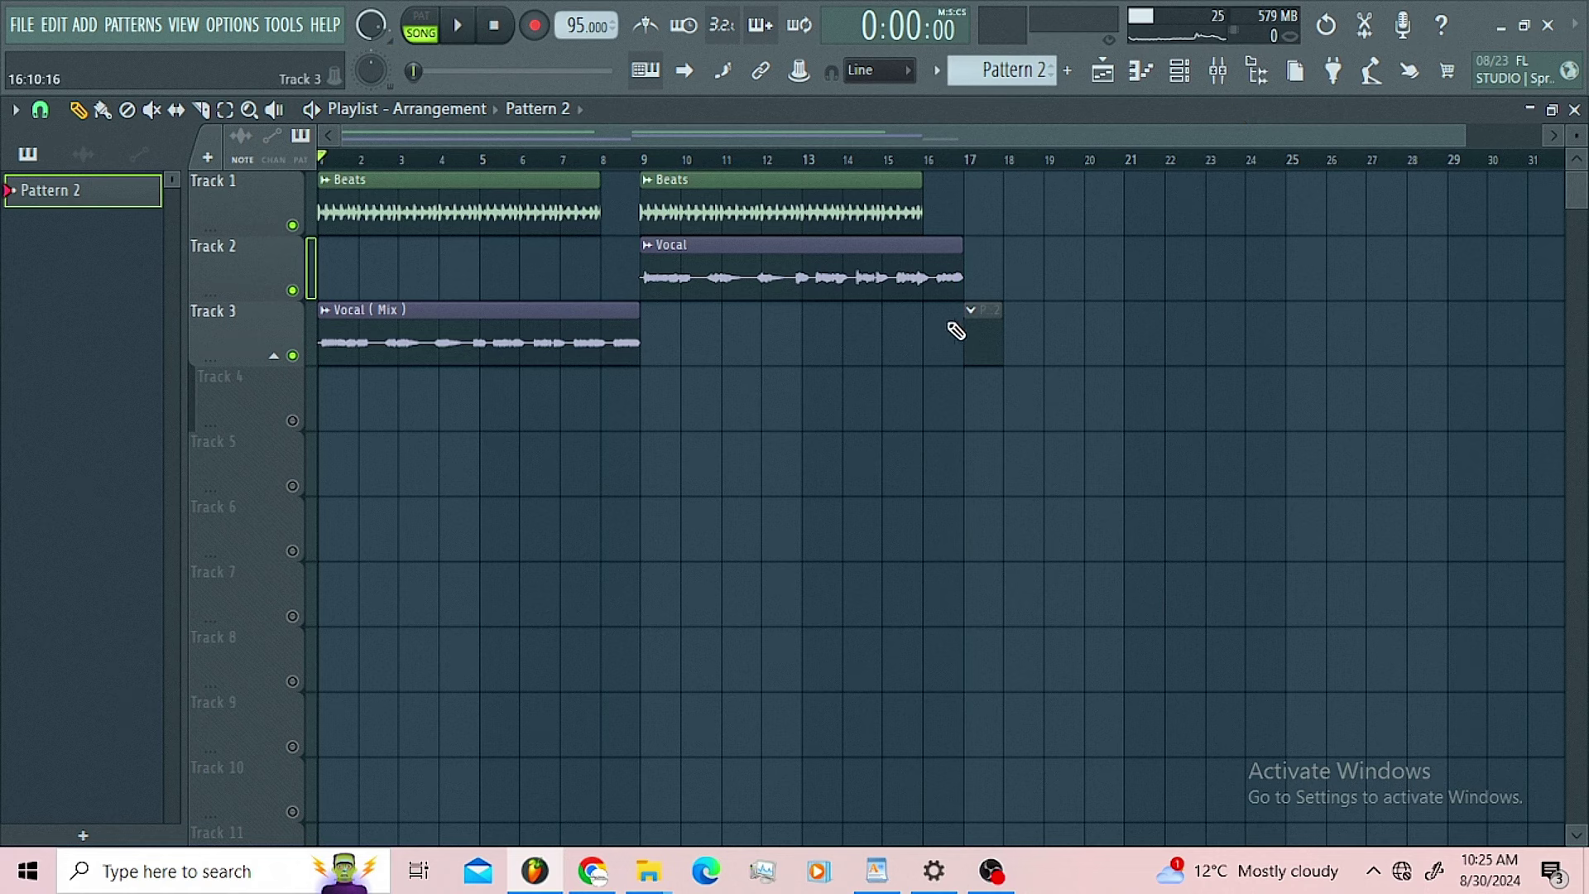
- Delete the second Beats clip and the Pattern 2 clip, extend the first Beats clip to bar 9, and move the Vocal clip to bar 1
right_click(699, 207)
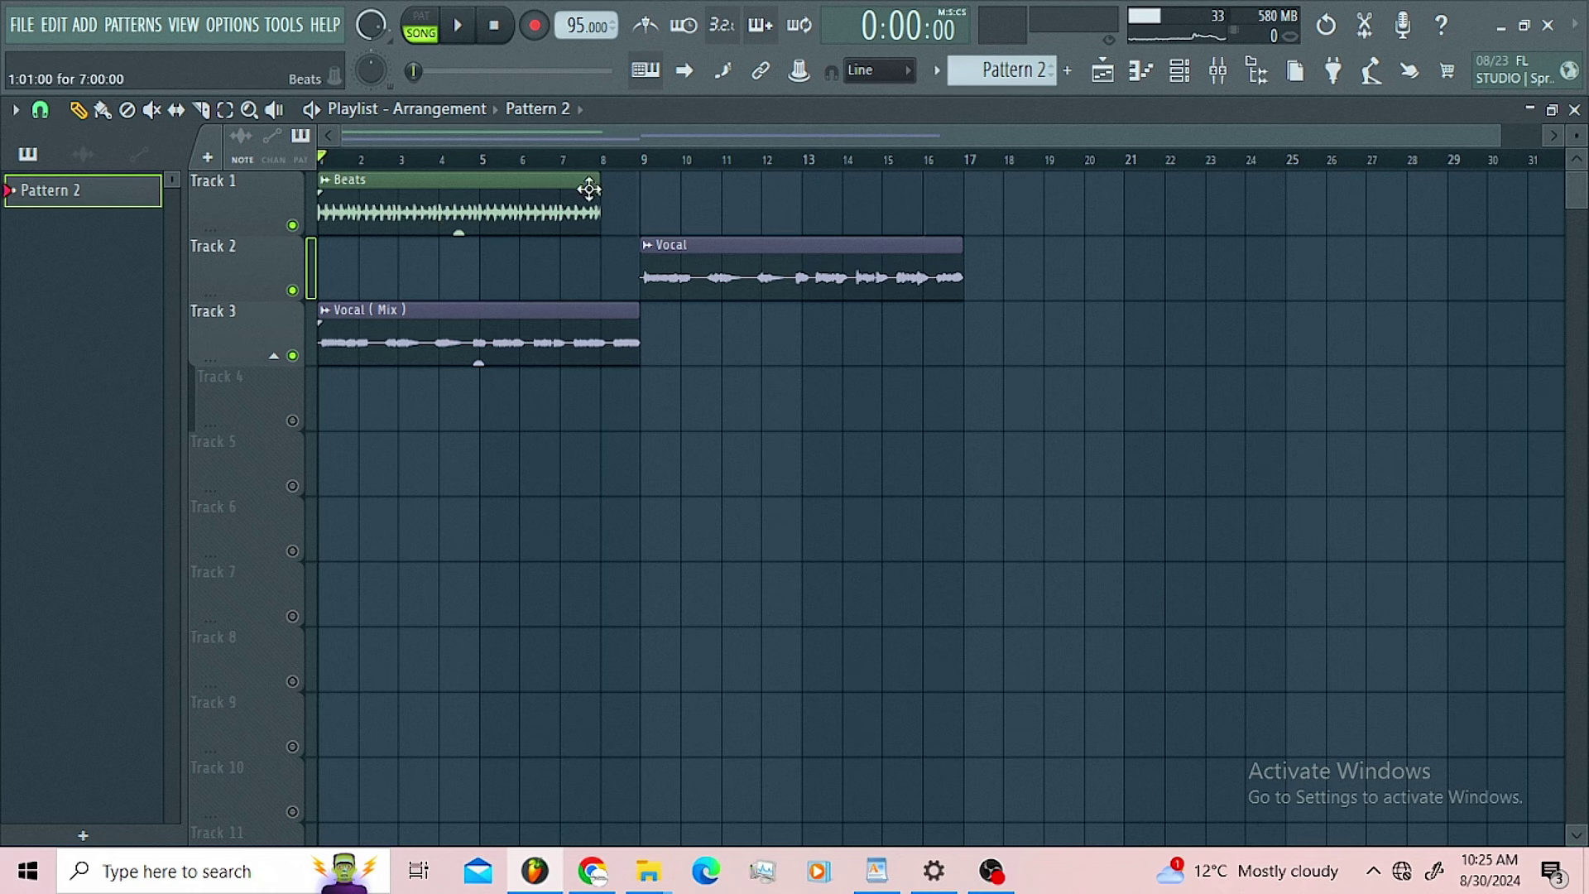
left_click_drag(600, 216, 640, 216)
left_click_drag(721, 273, 398, 273)
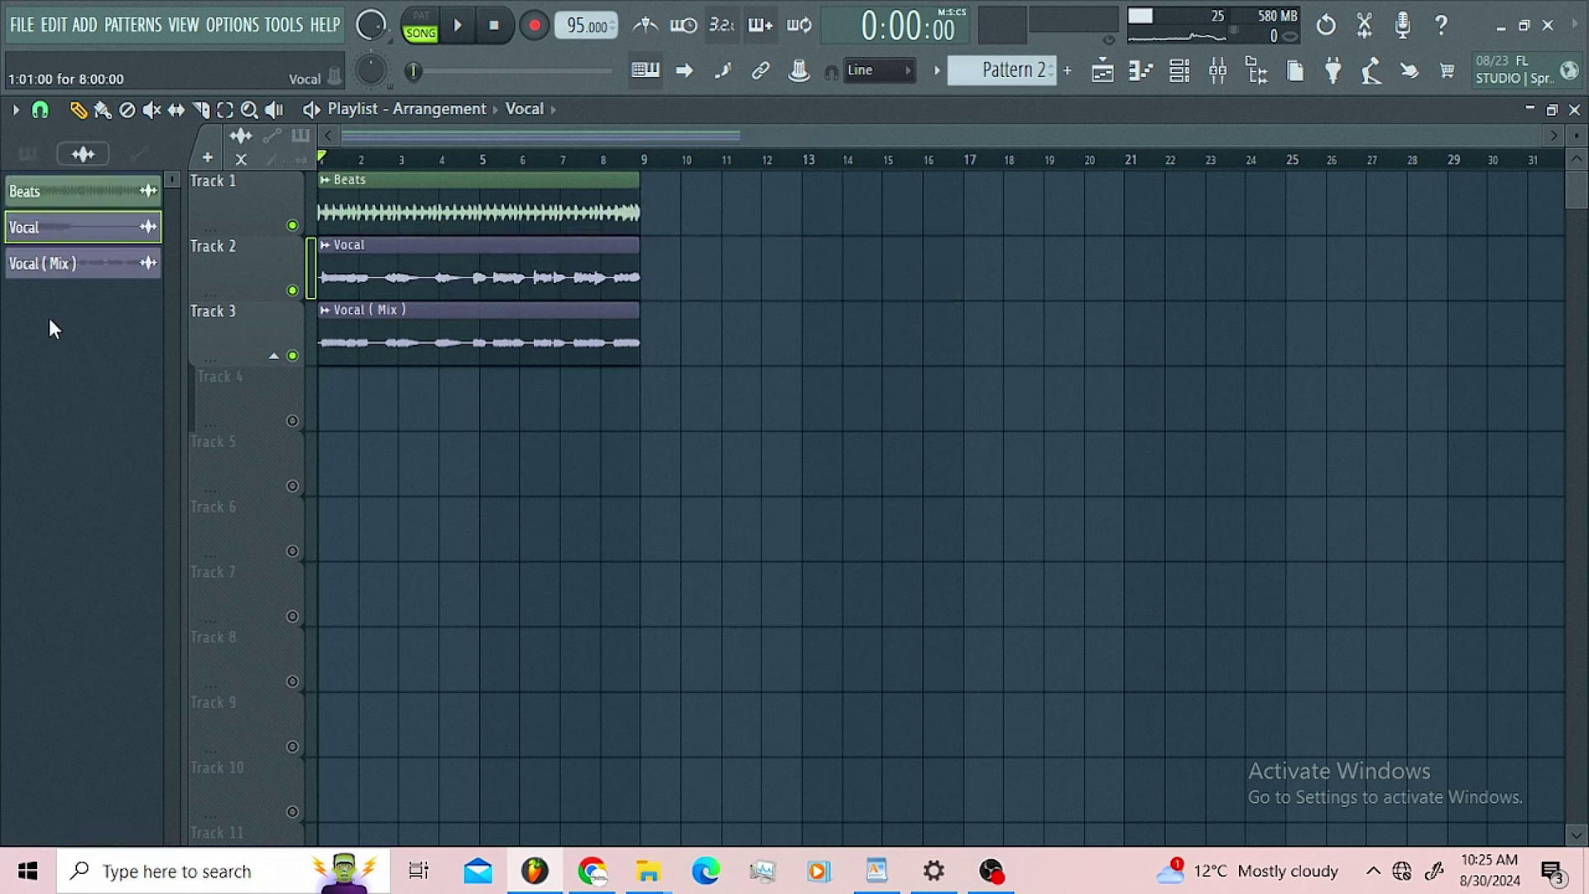
- Solo Track 3 and play the Vocal (Mix) clip on its own
right_click(292, 356)
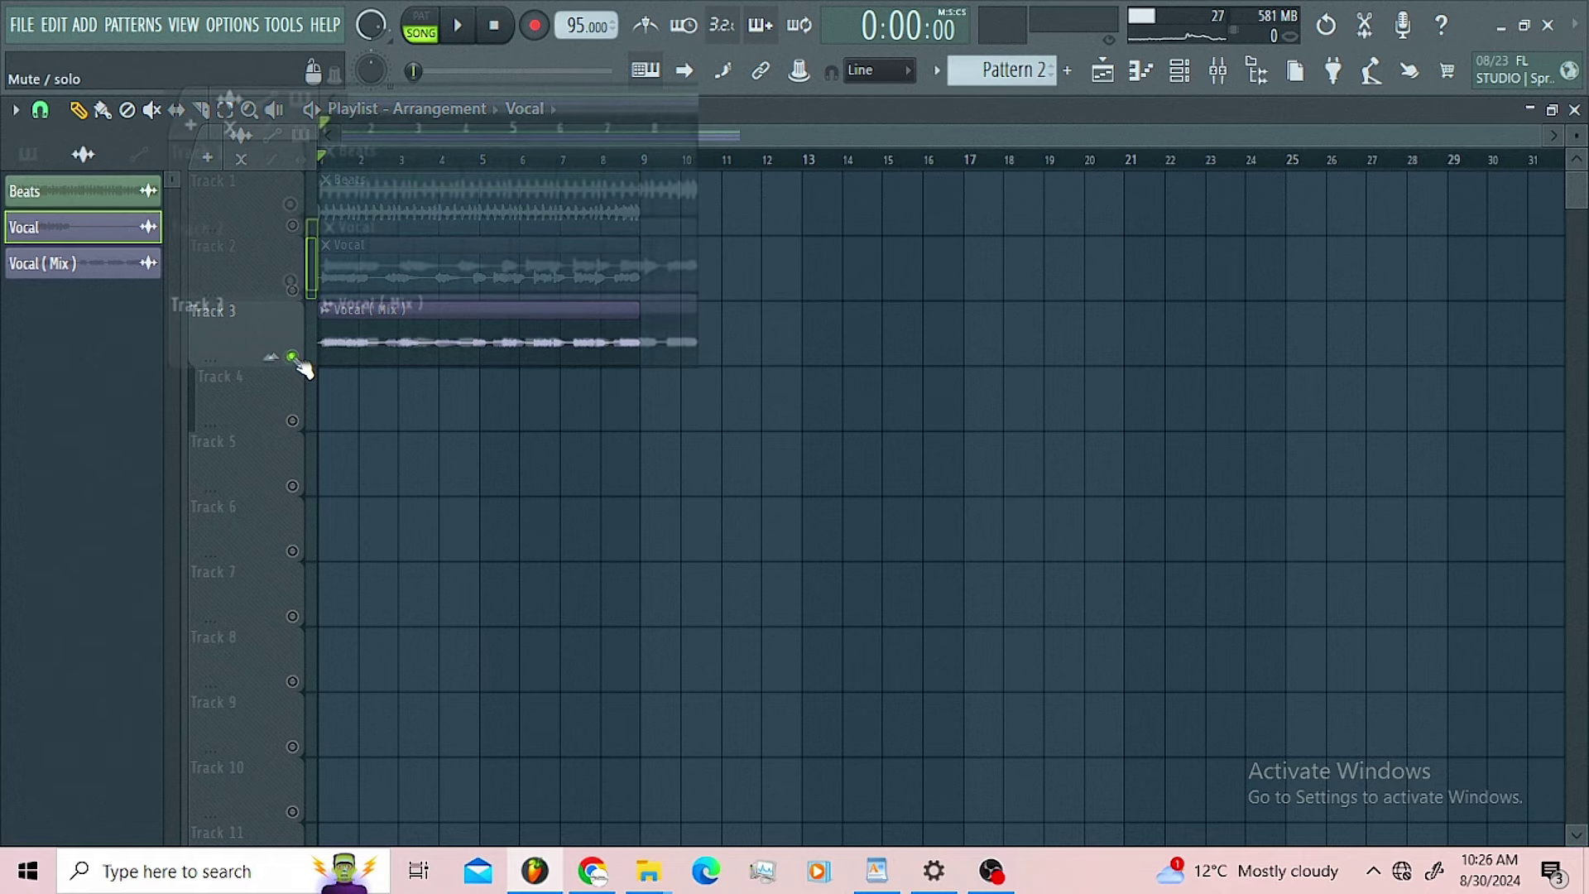
key("space")
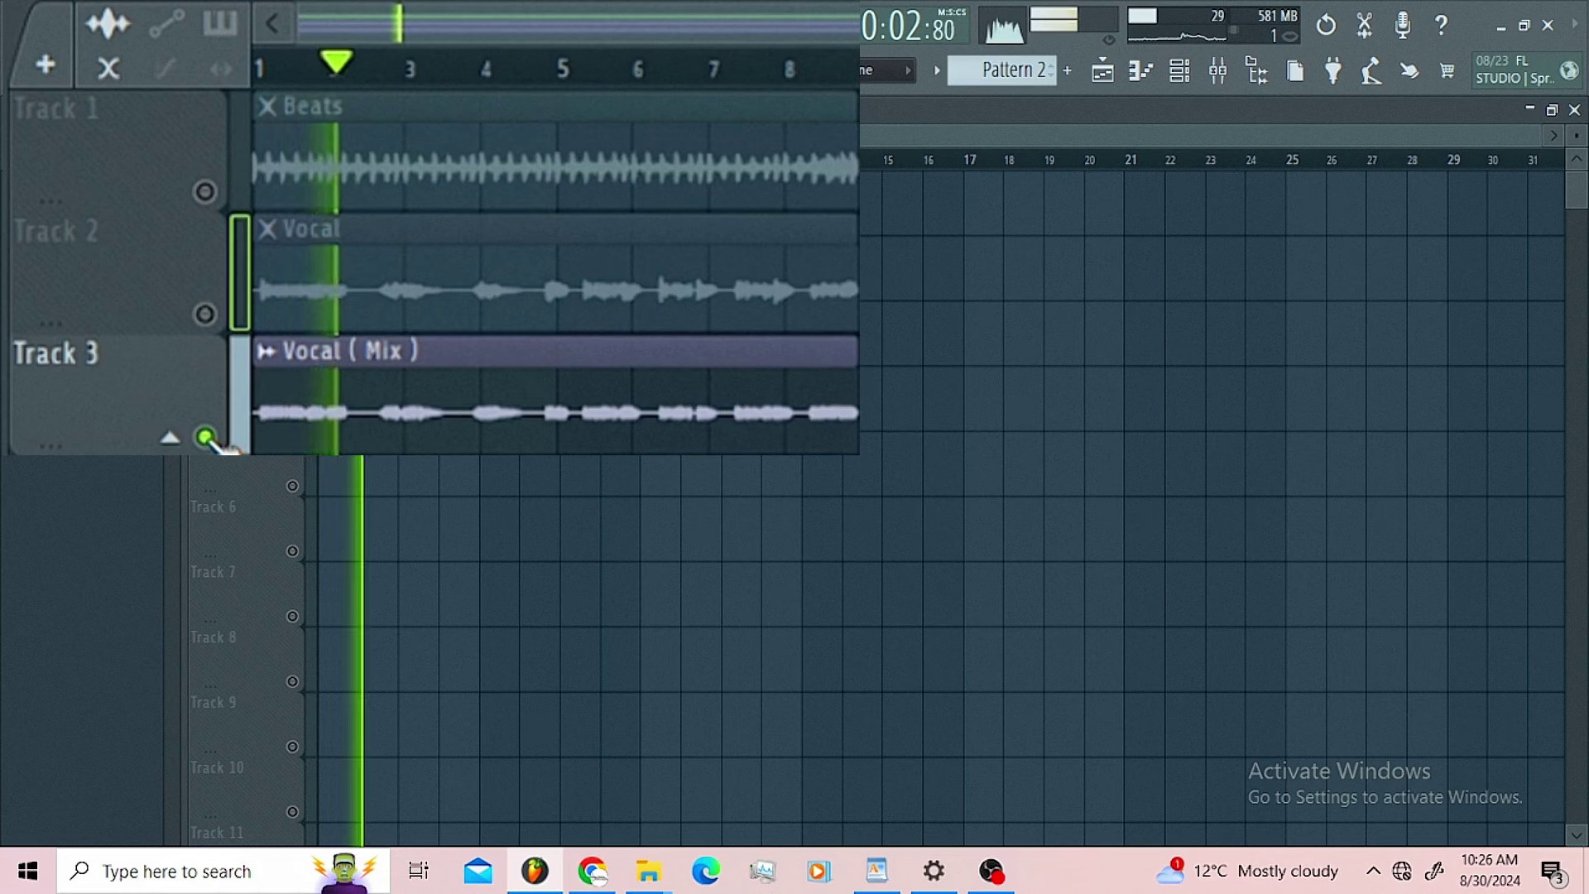
key("space")
- Solo Track 2 and play the Vocal clip on its own
right_click(204, 313)
key("space")
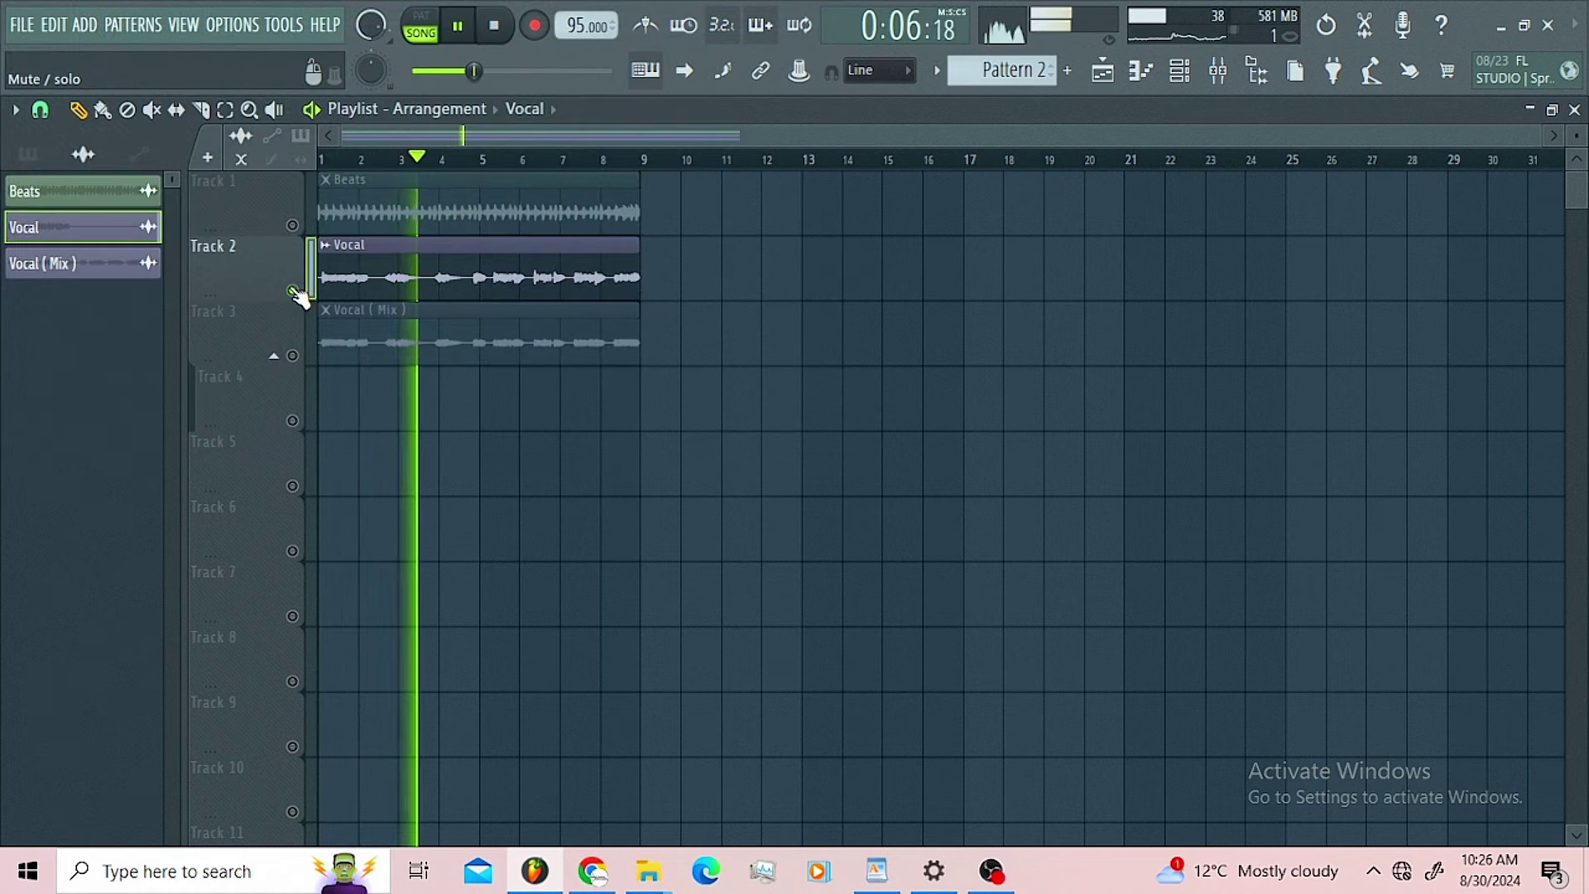
key("space")
- Mute the Light Reflections, Crispy 1, 2 and 3 Send and Delay mixer tracks, and play the vocal without them
left_click(324, 245)
key("F9")
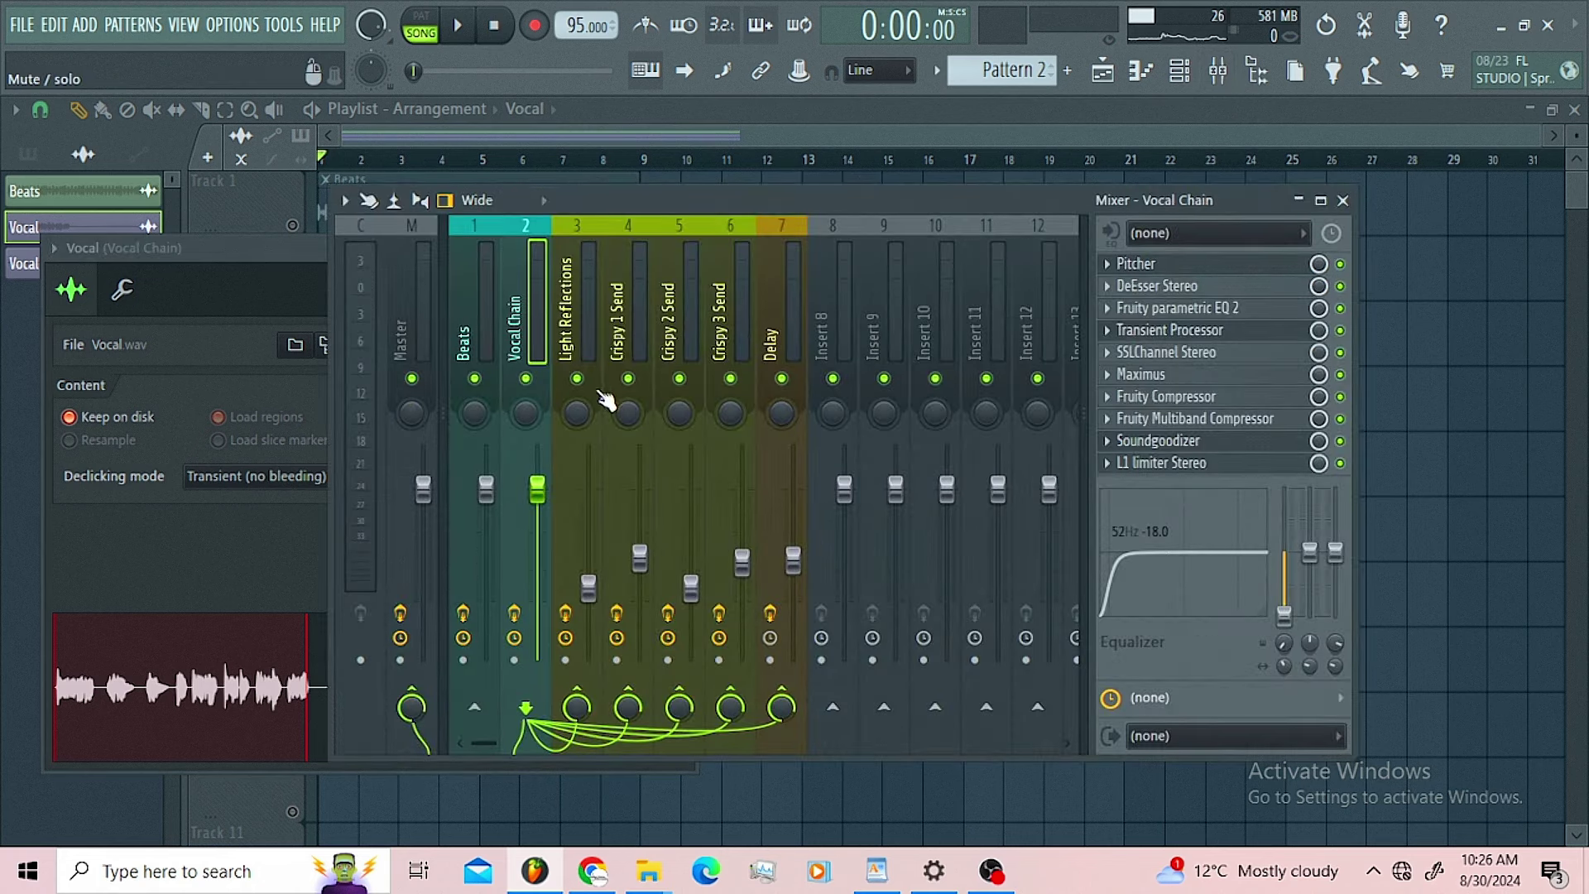
left_click(577, 378)
left_click(629, 378)
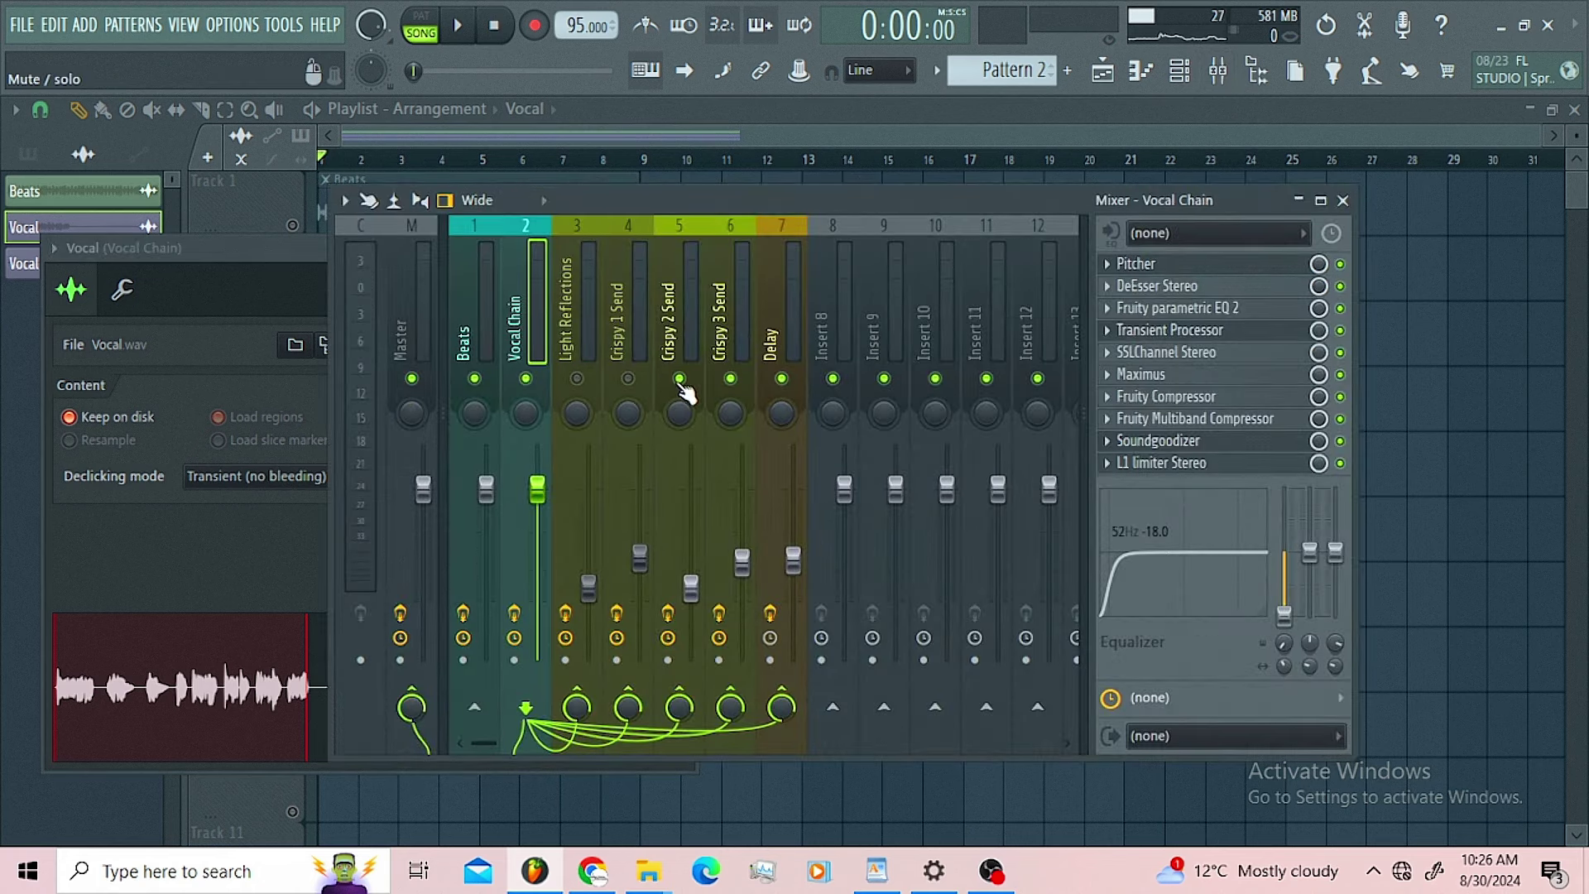
left_click(679, 378)
left_click(731, 378)
left_click(781, 378)
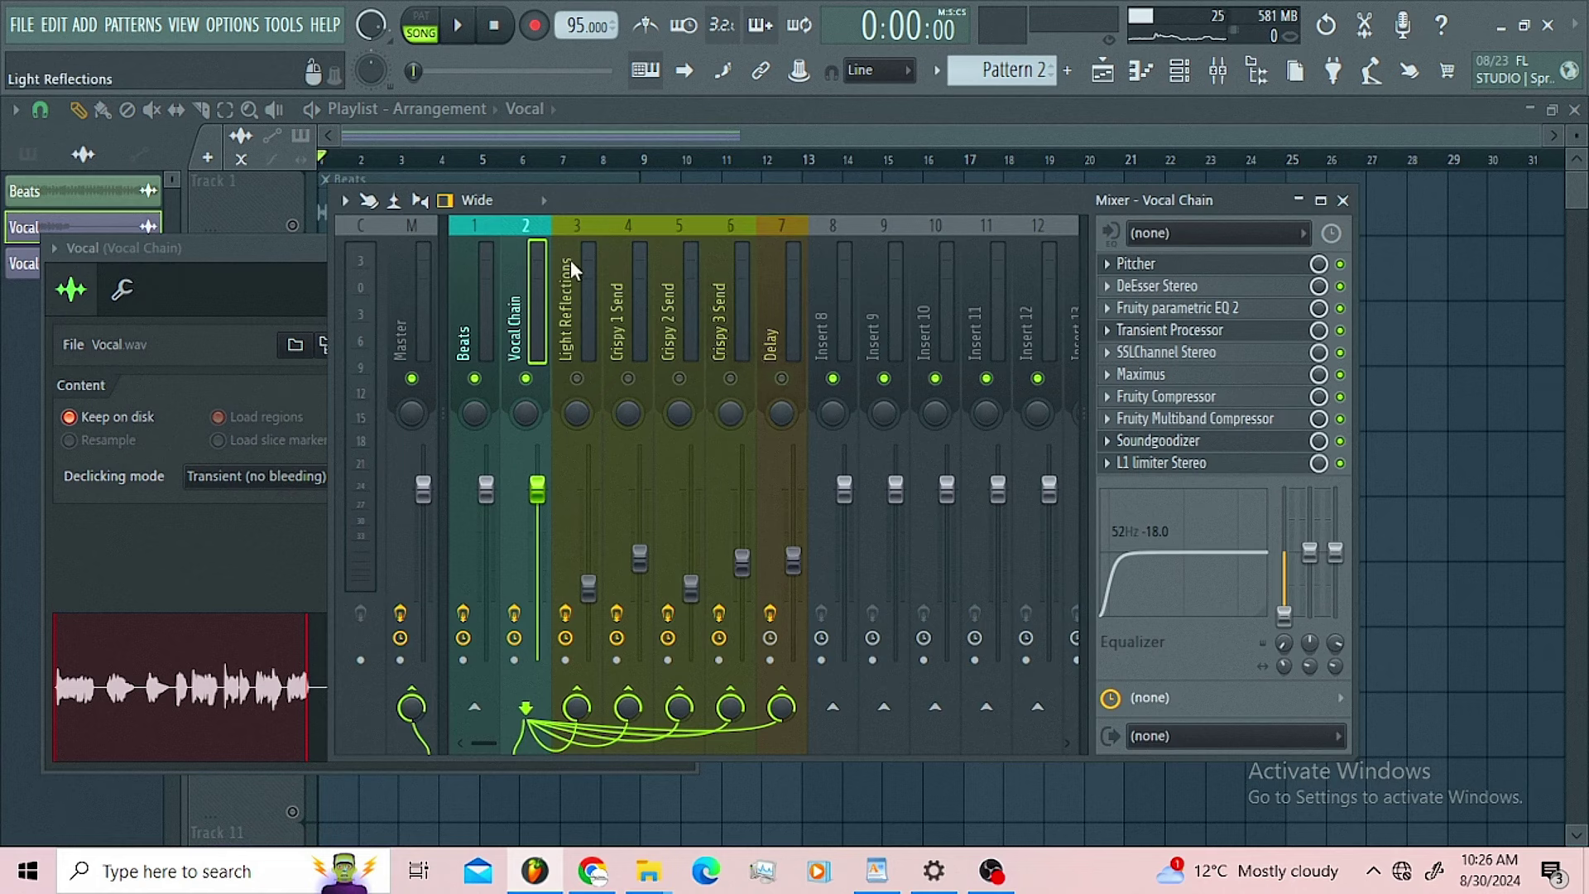
key("space")
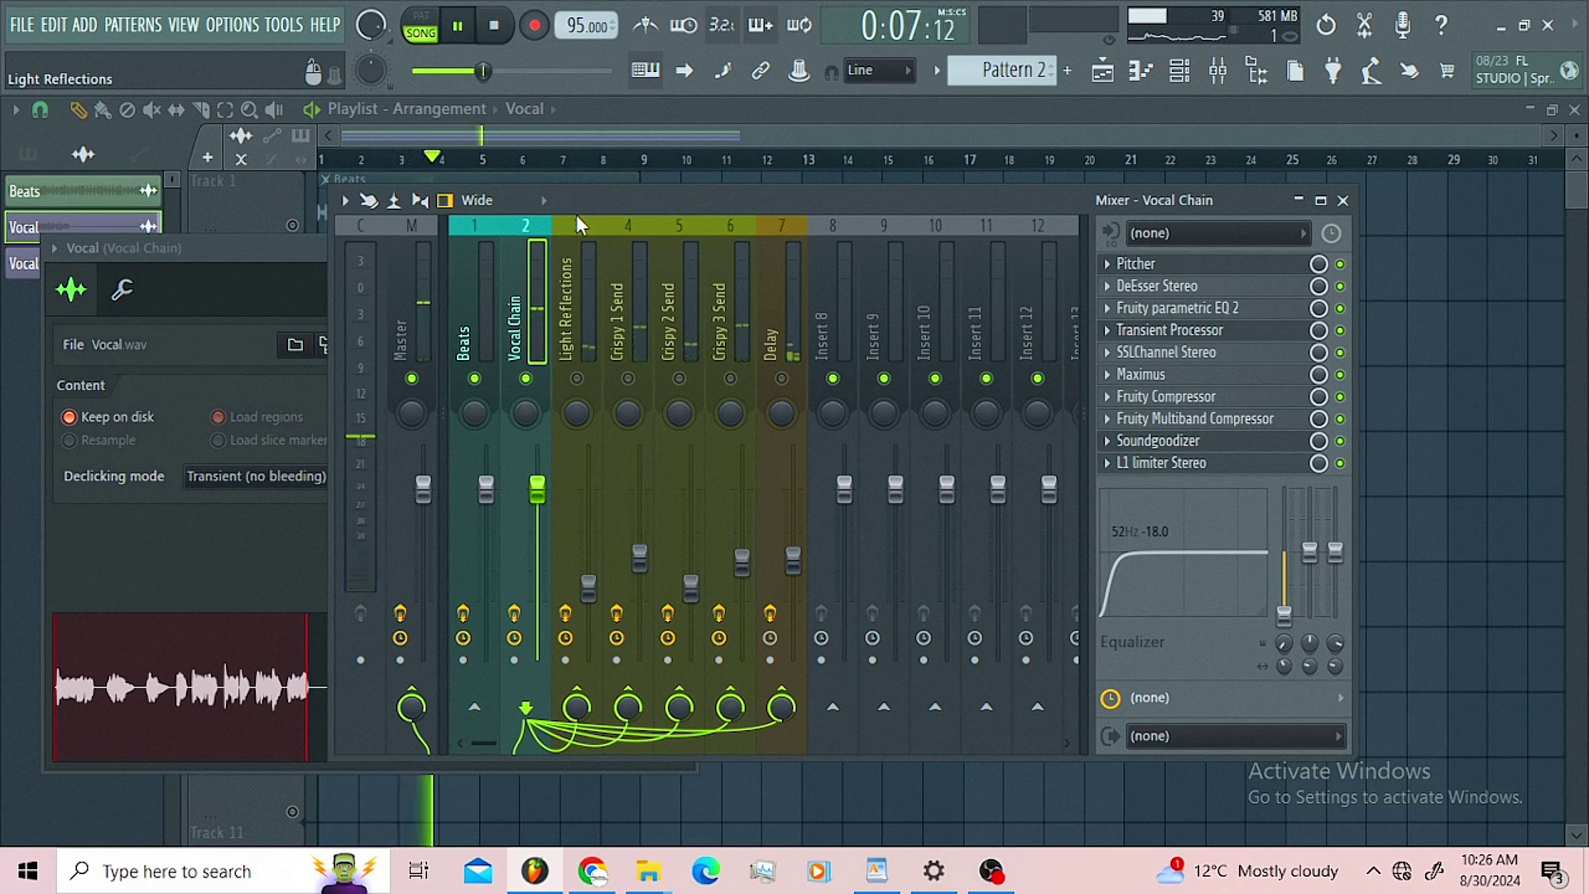
key("space")
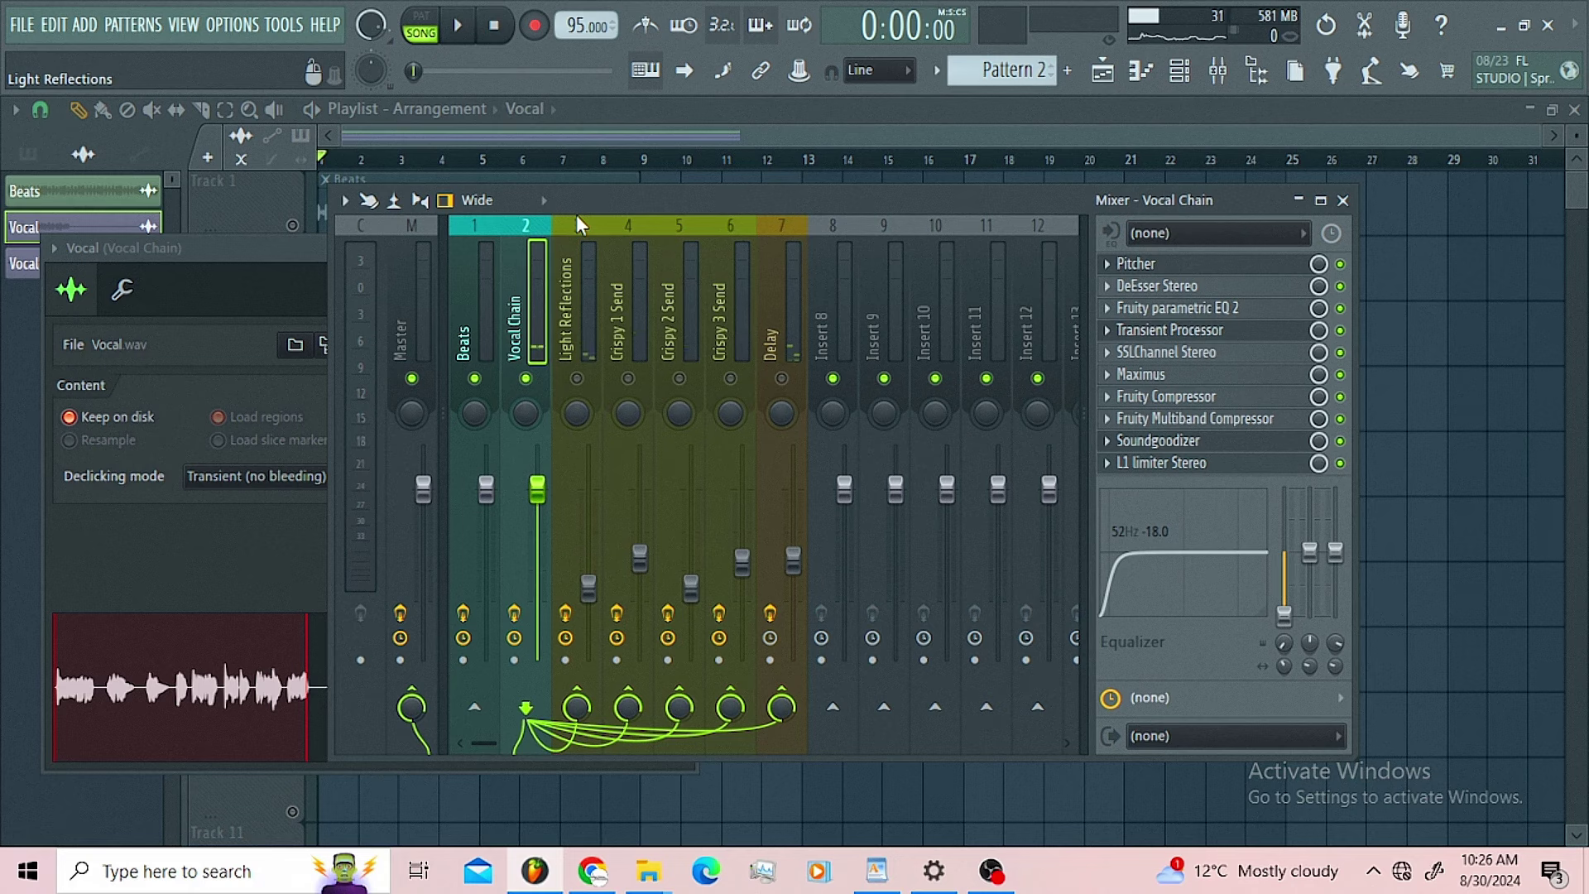
- Unmute the Light Reflections mixer track and disconnect the Vocal Chain track from the master
left_click(566, 322)
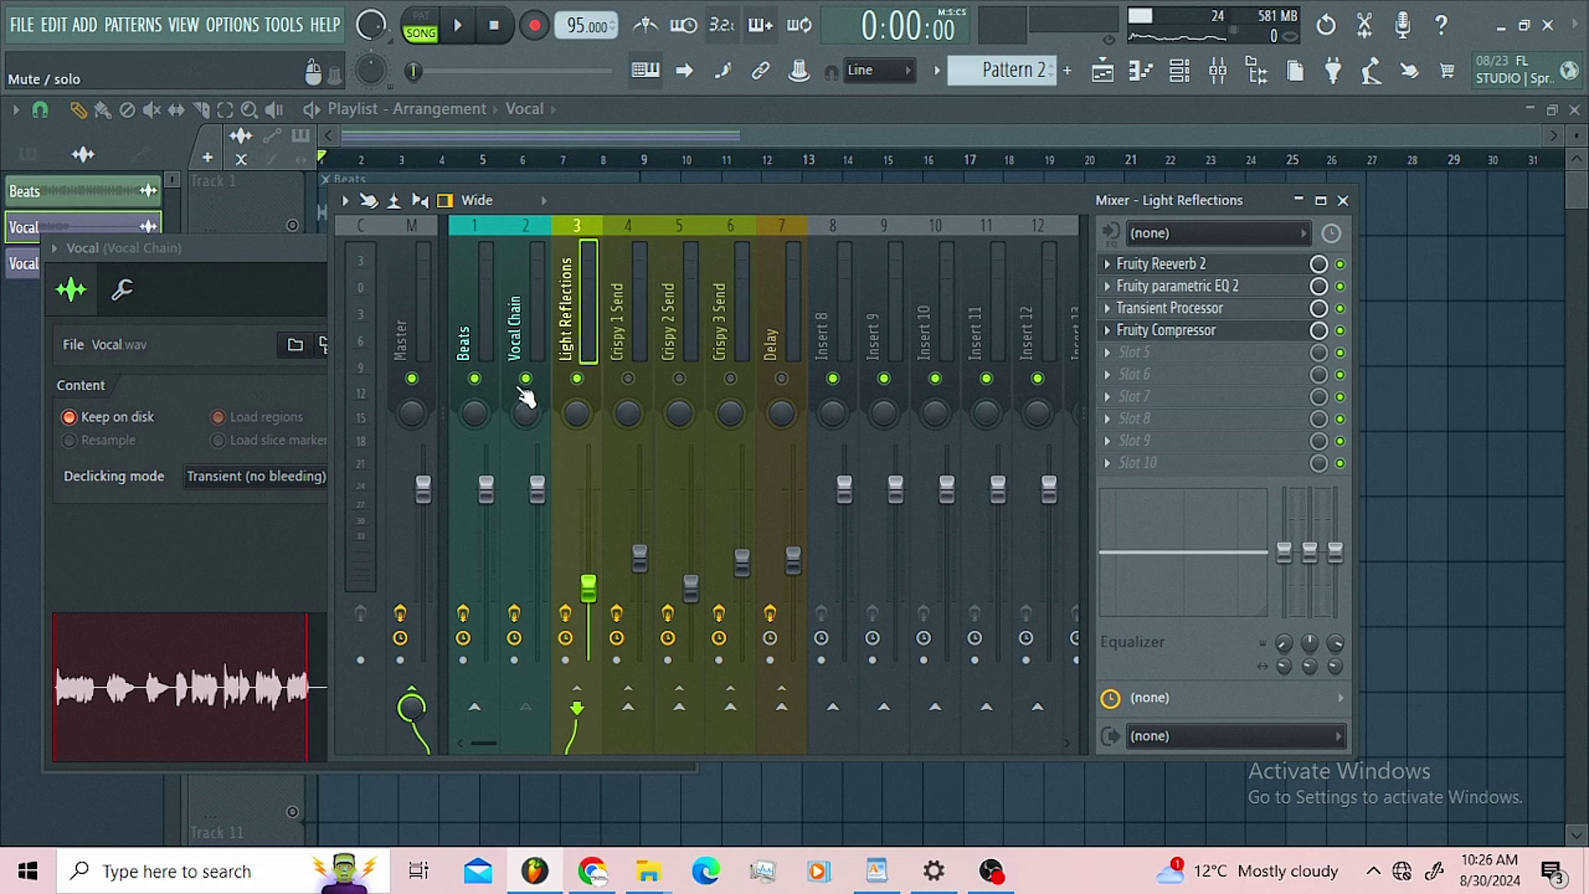
left_click(515, 330)
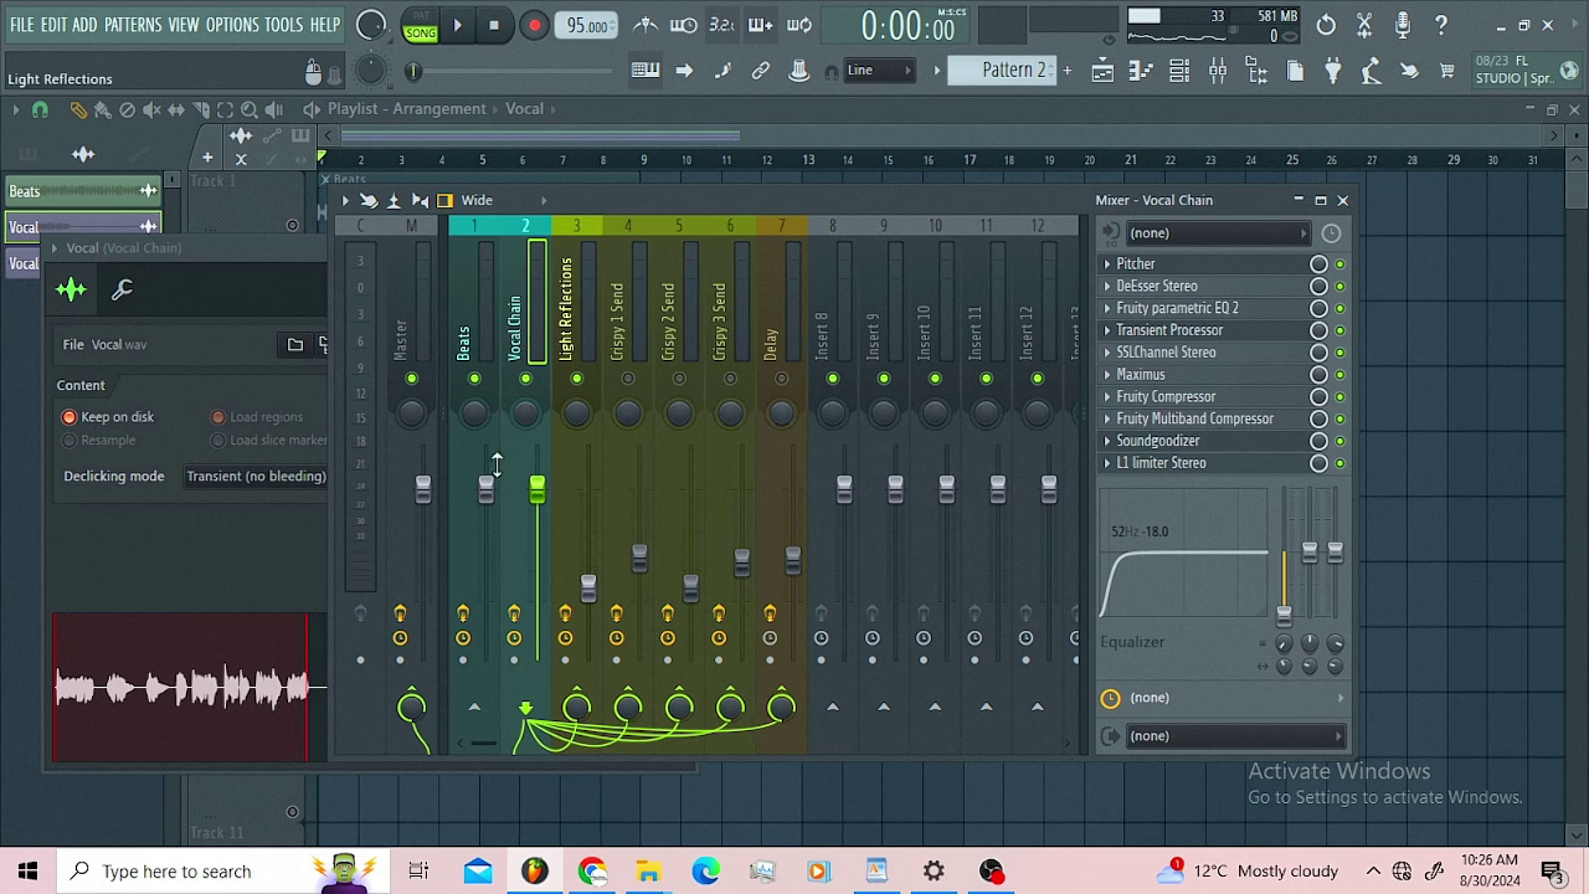
left_click(426, 702)
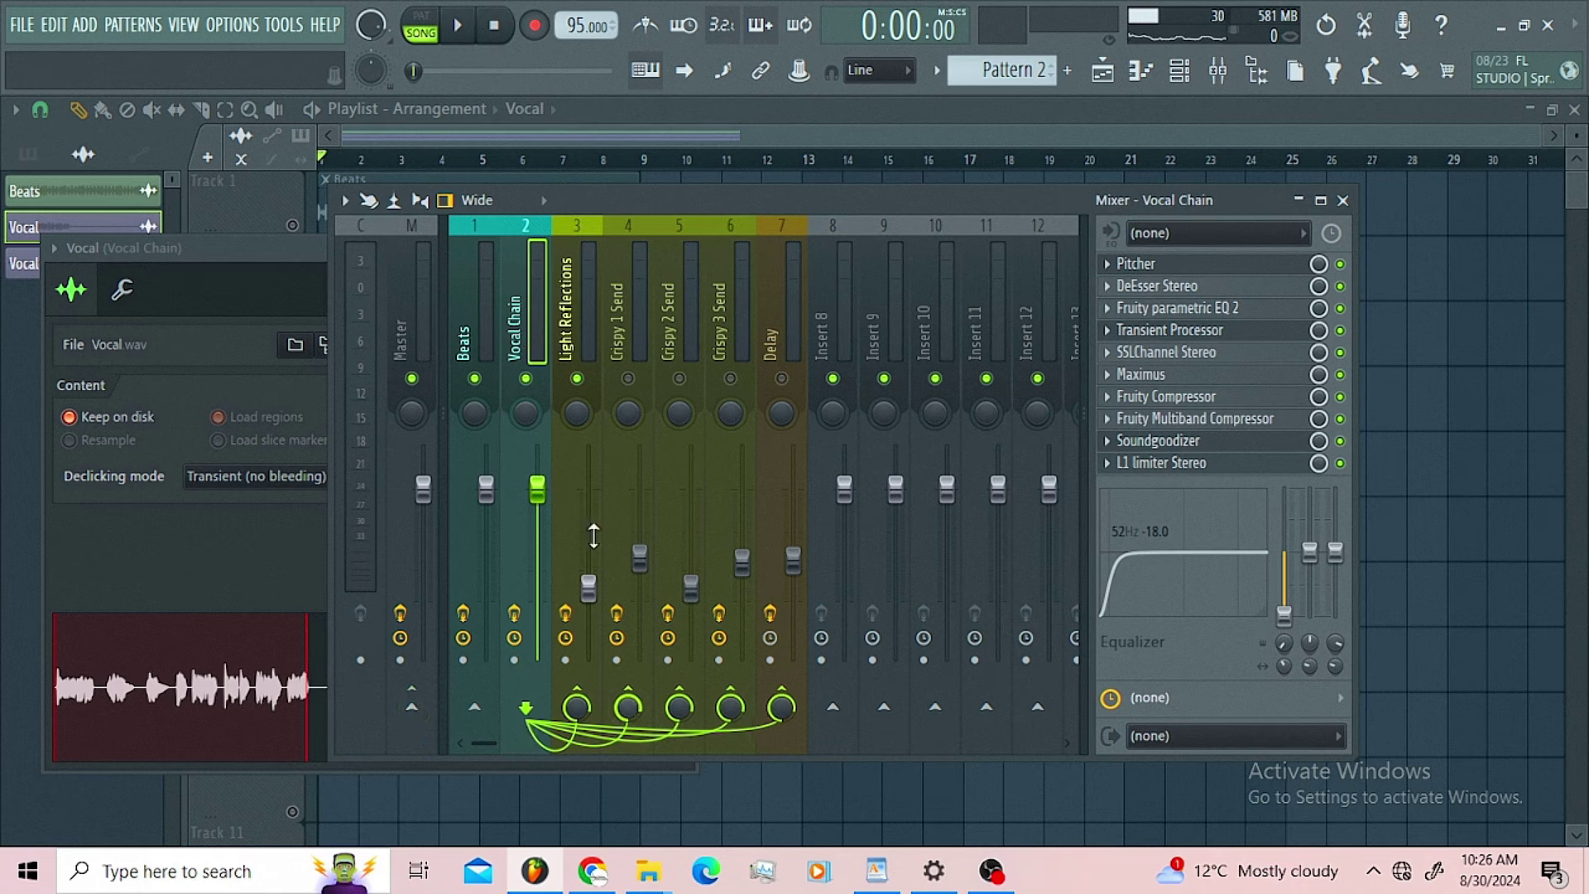
- Copy the Light Reflections volume, raise its fader to 91% during playback, and paste the copied 33% value back
right_click(588, 588)
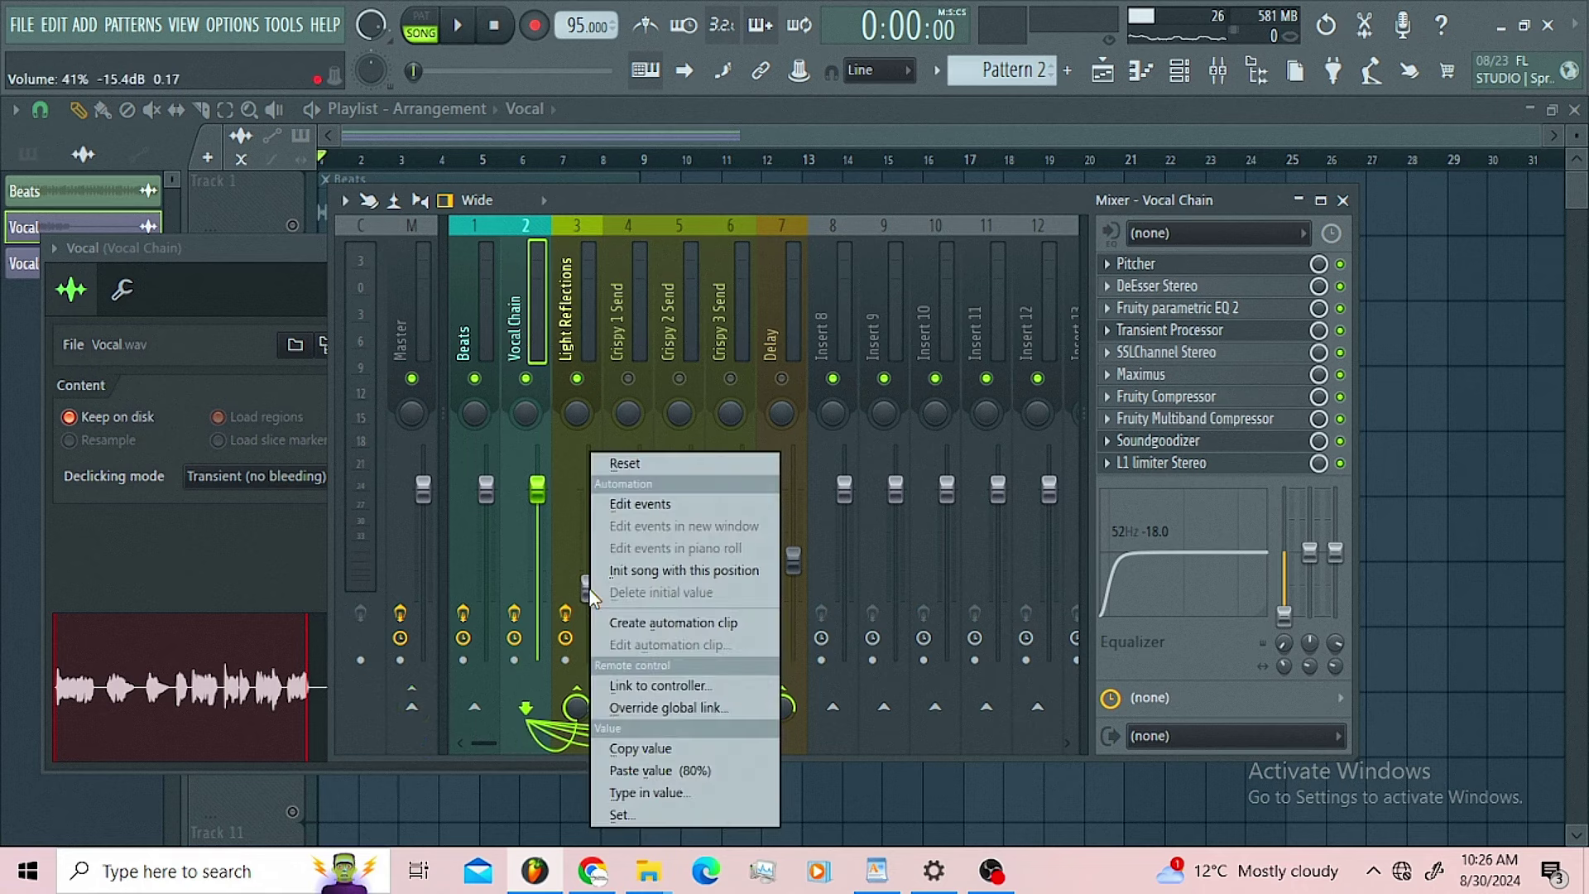
left_click(623, 750)
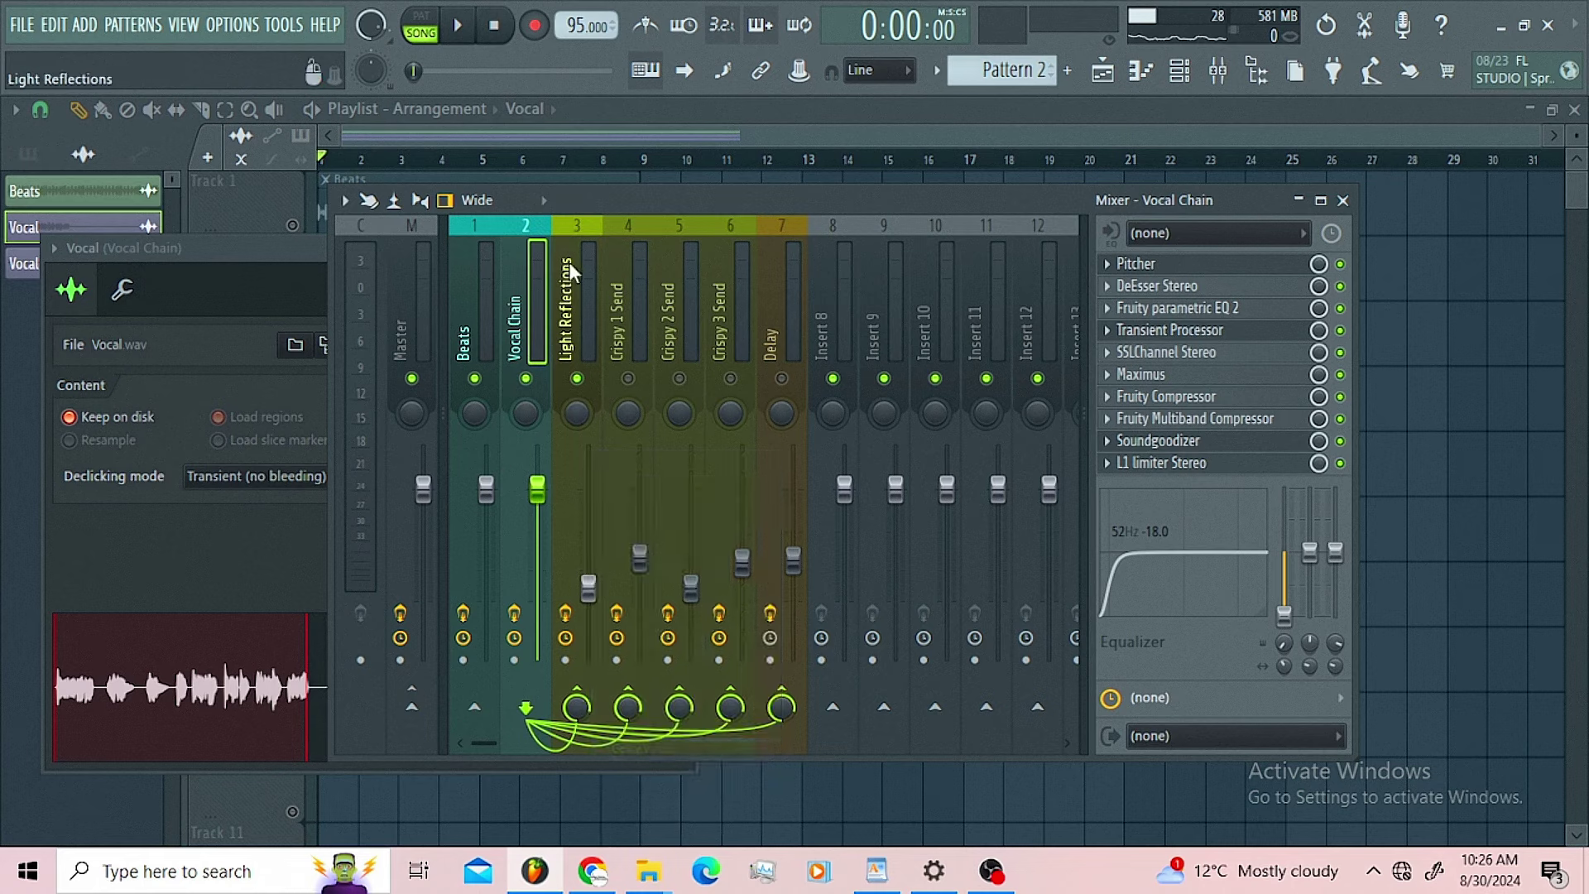
left_click(583, 331)
key("space")
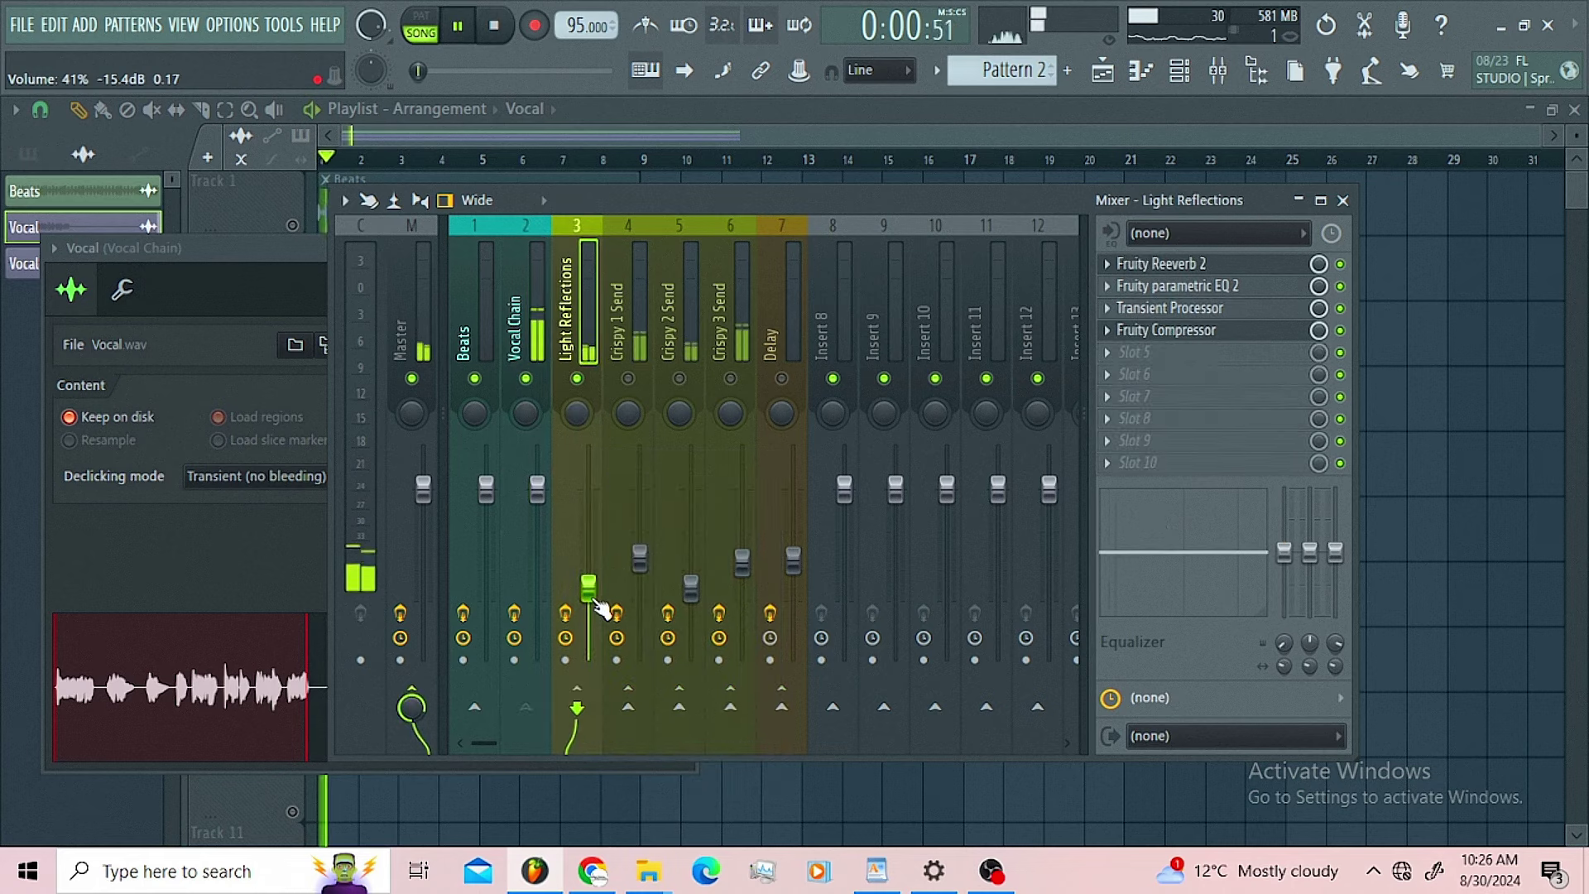
right_click(594, 603)
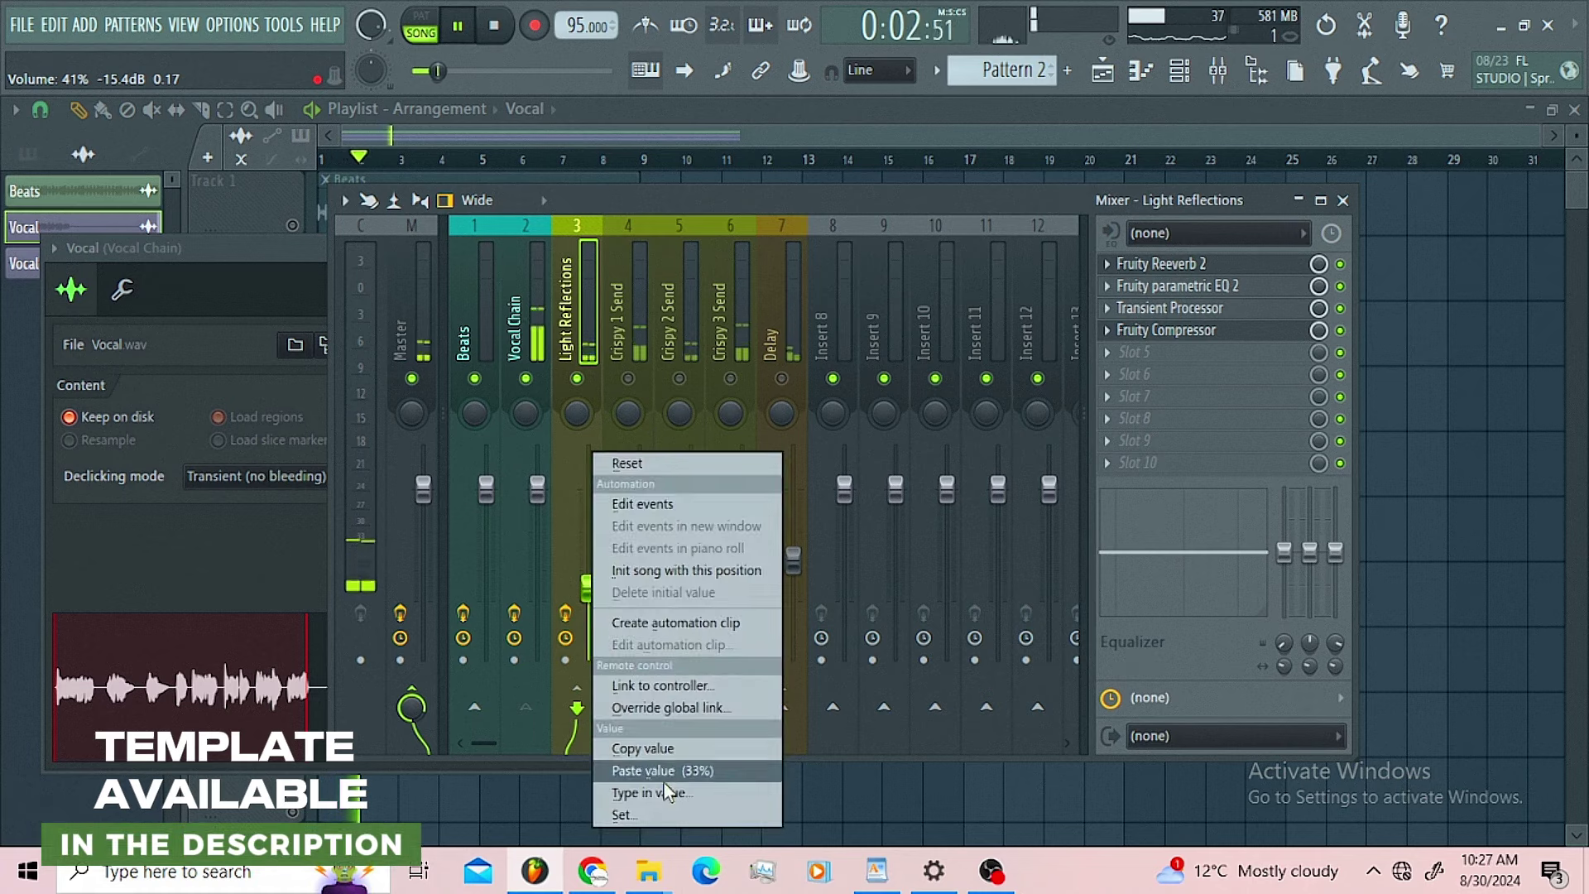
left_click(662, 770)
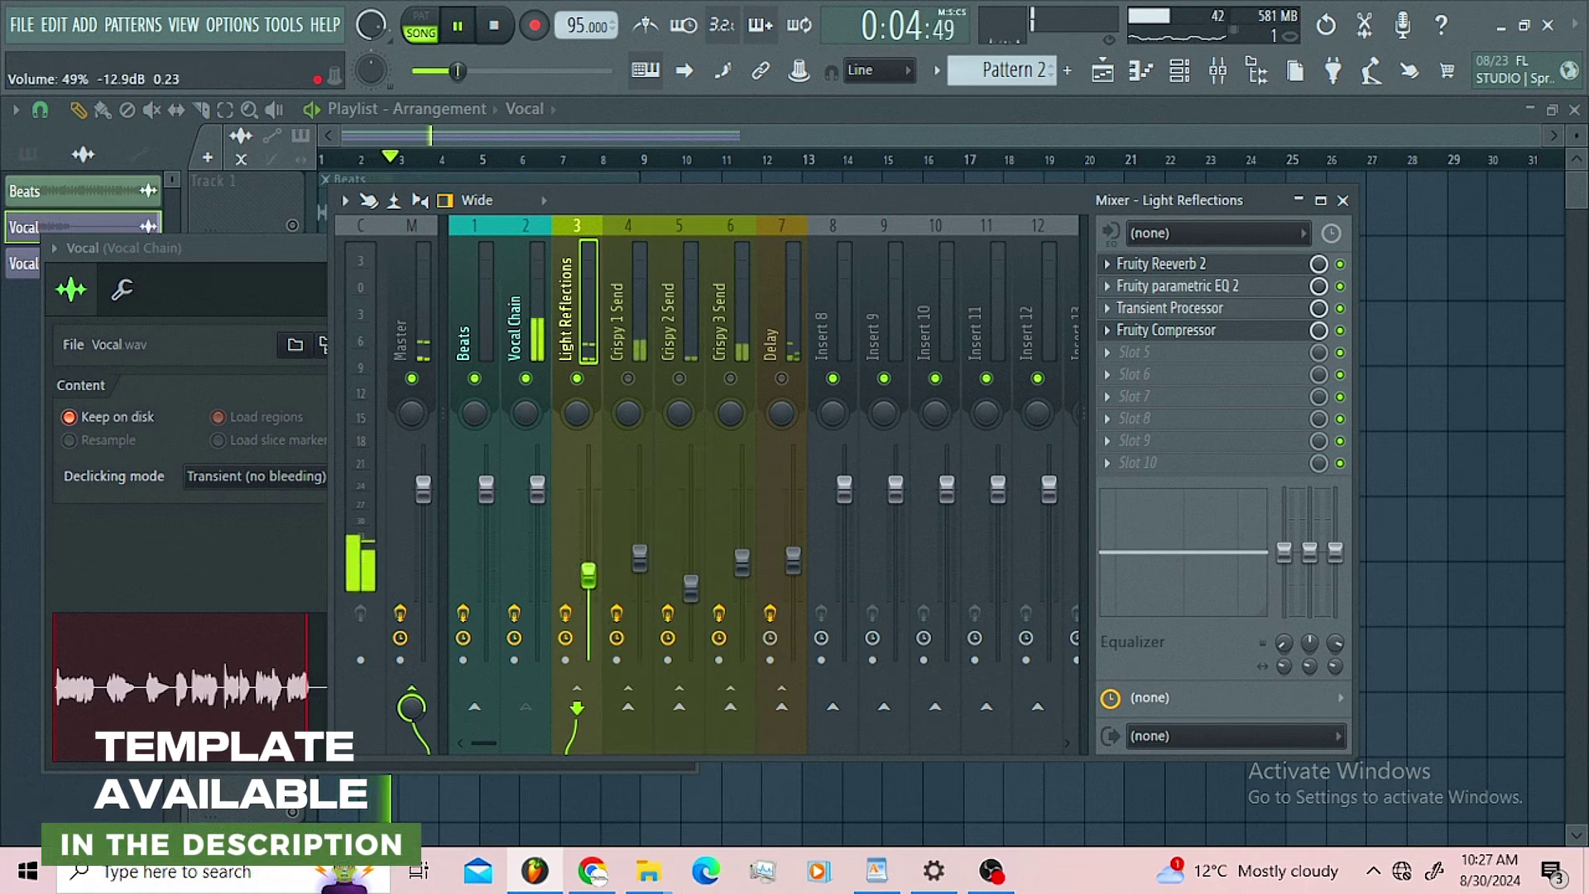
left_click_drag(587, 584, 588, 500)
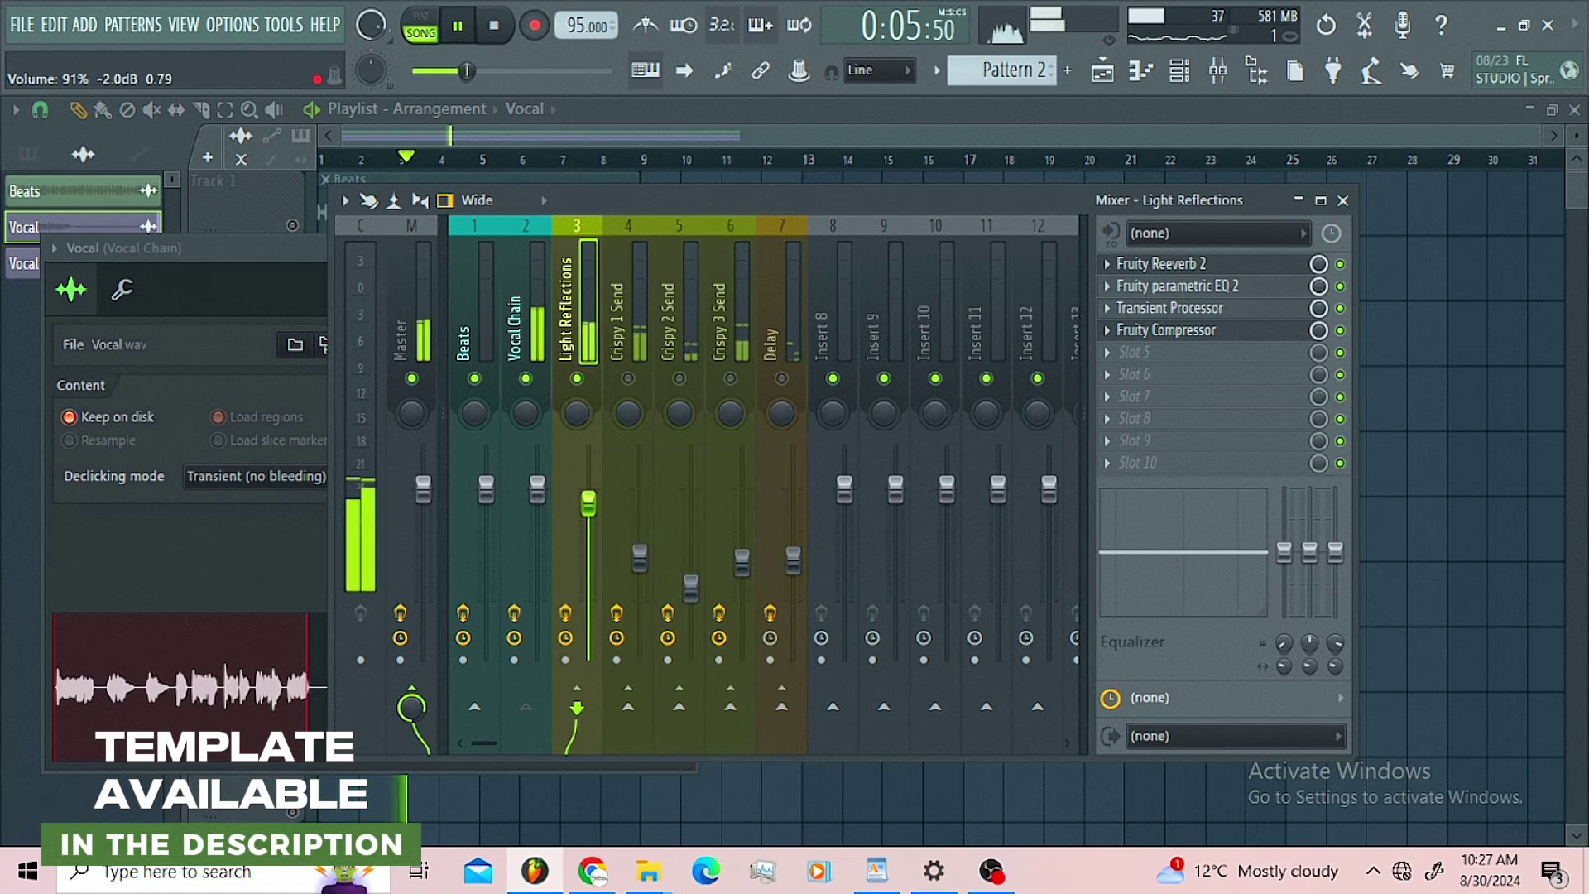
key("space")
right_click(594, 506)
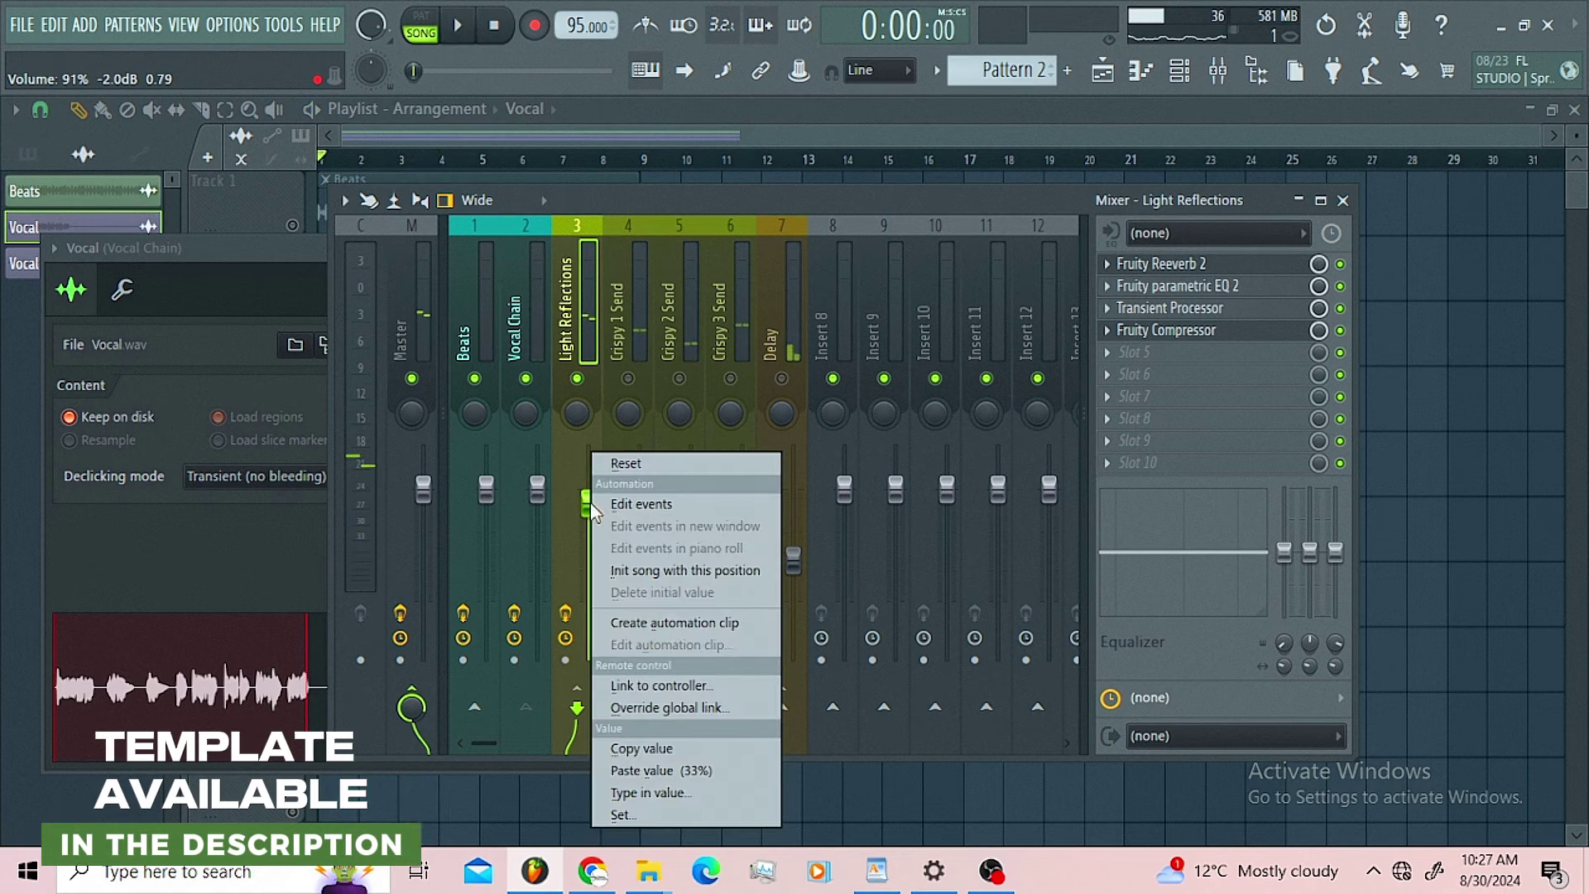
left_click(687, 770)
- Play the Light Reflections send without the direct vocal, and route the Vocal Chain track back to the master
left_click(539, 399)
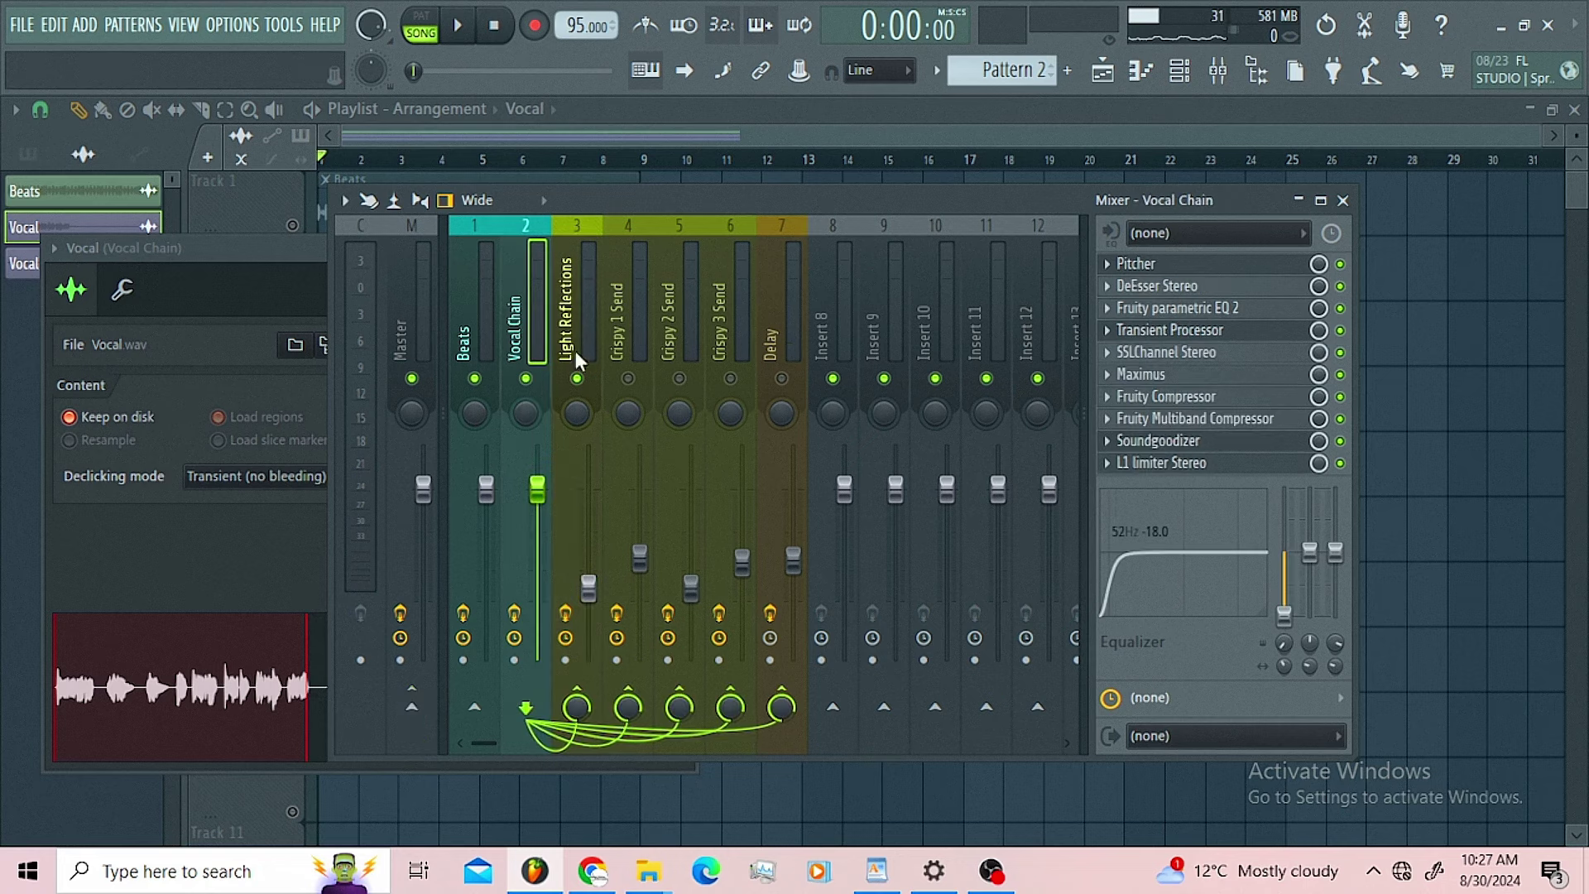
key("space")
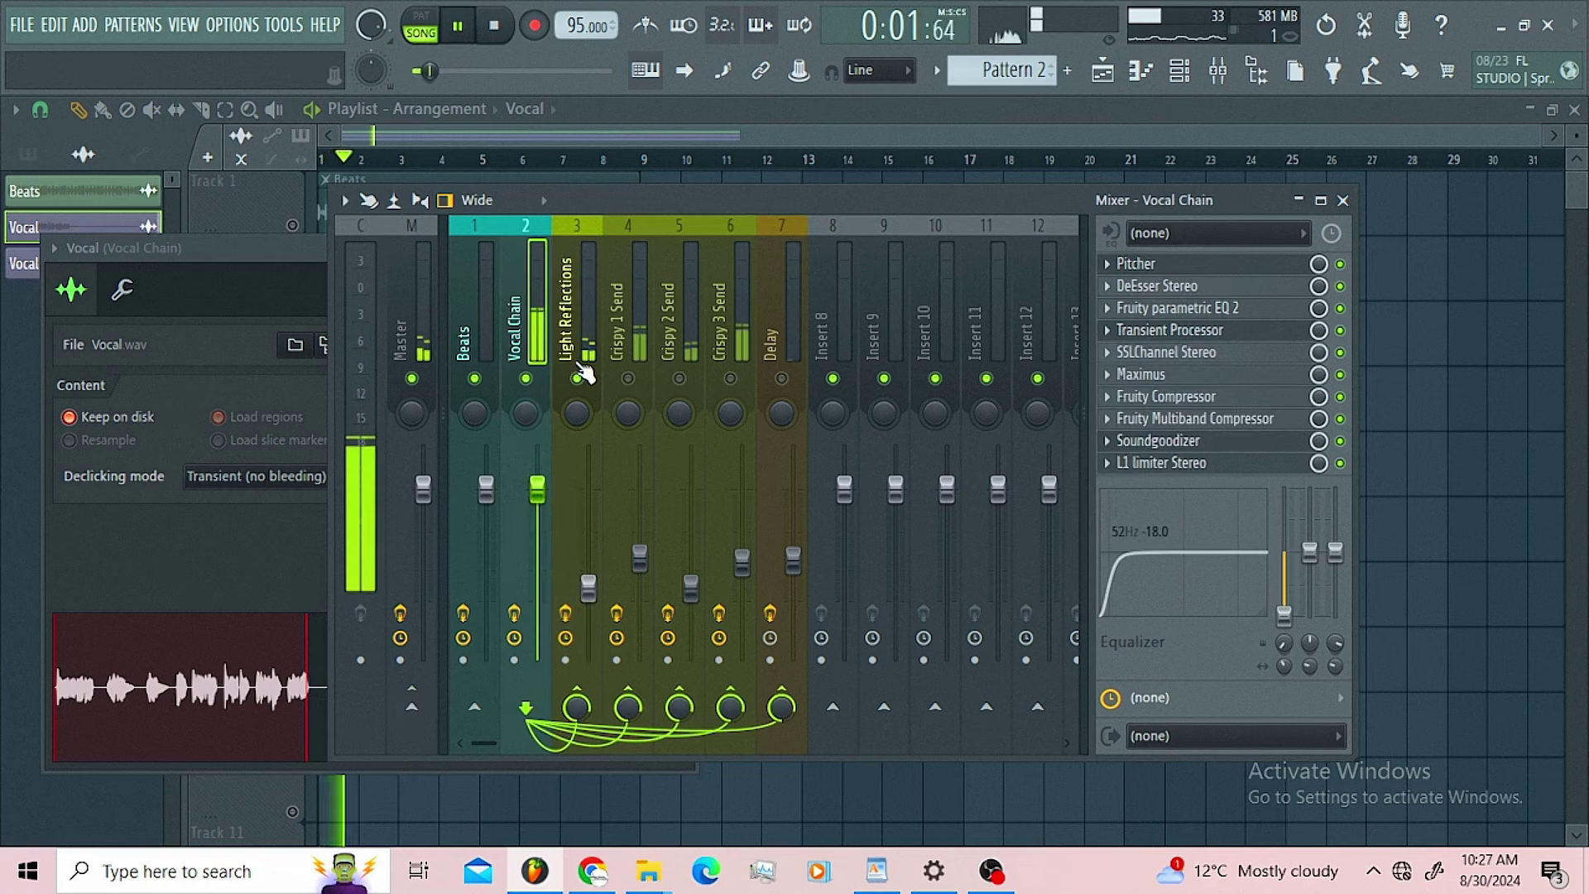
key("space")
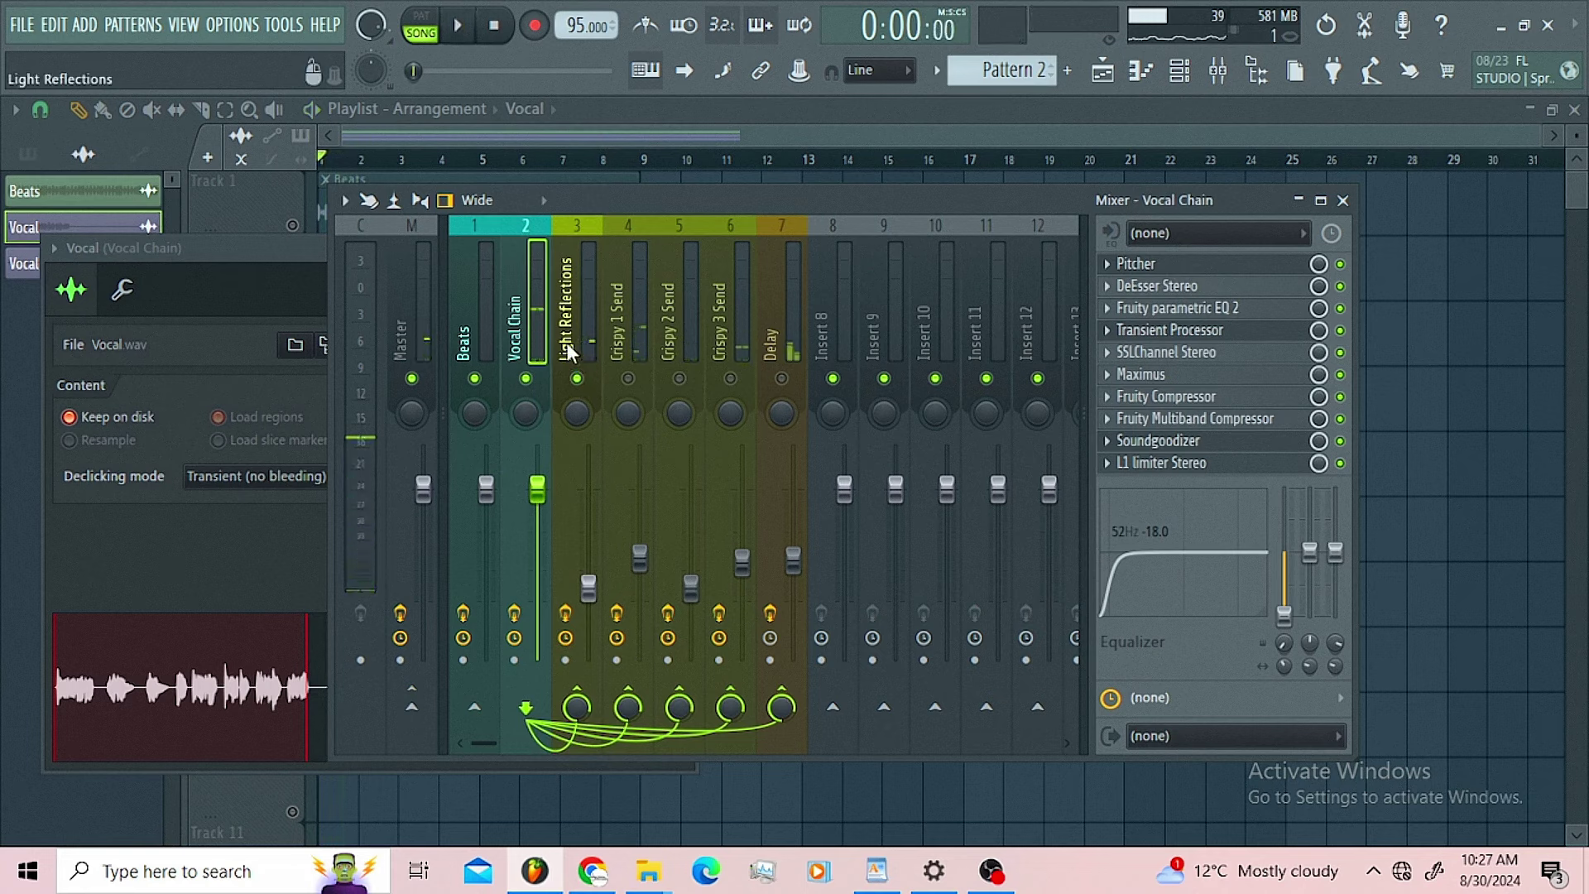
left_click(411, 706)
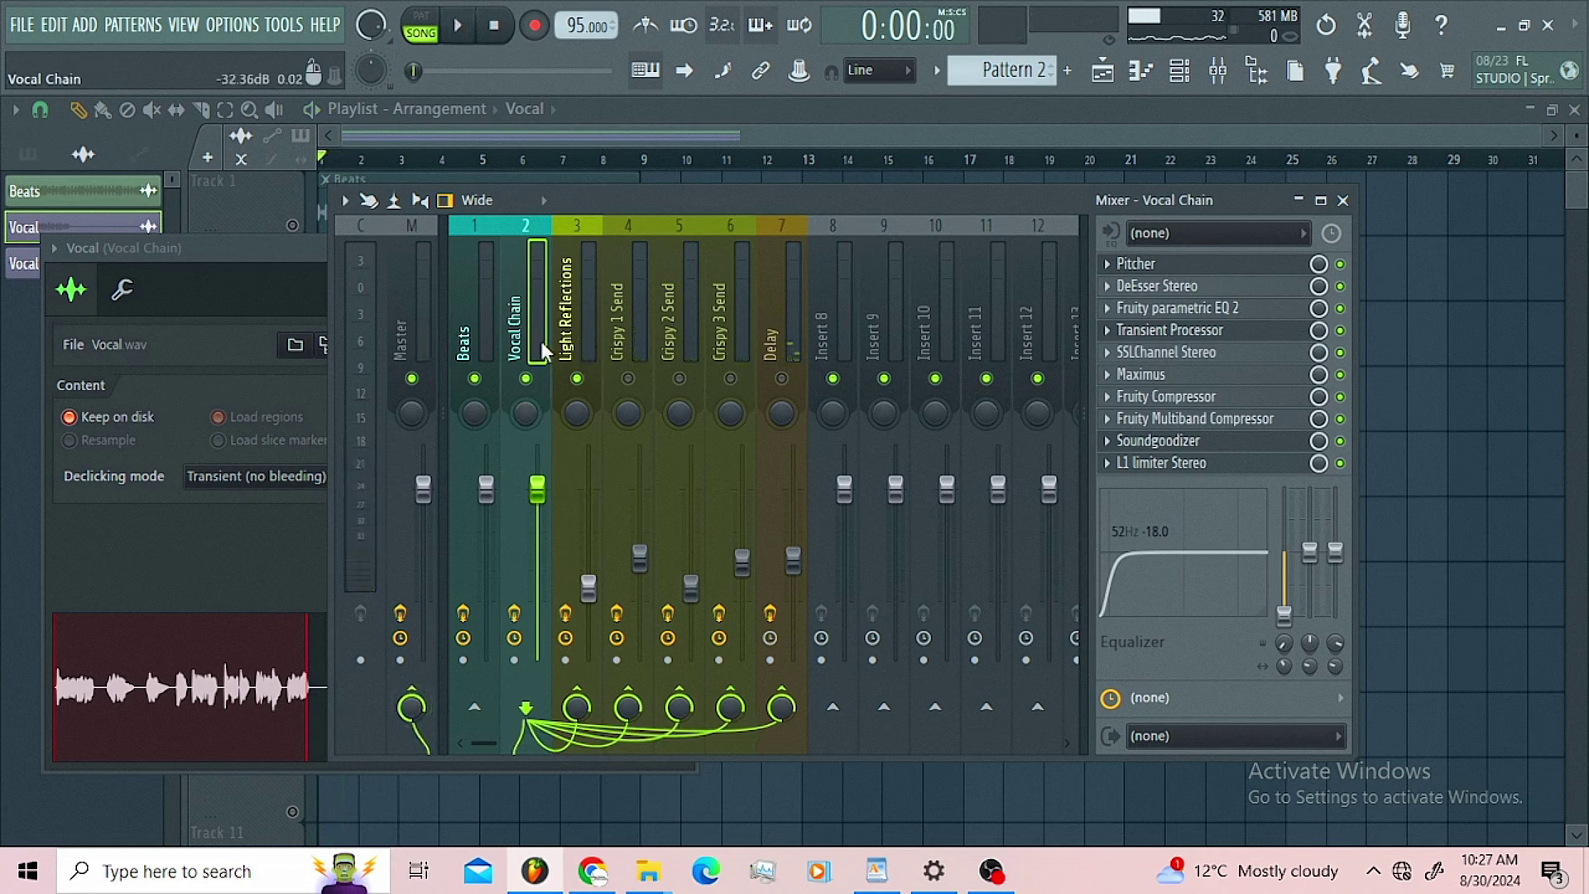
- Open Fruity Reeverb 2 on the Light Reflections track and examine its reverb settings
left_click(567, 346)
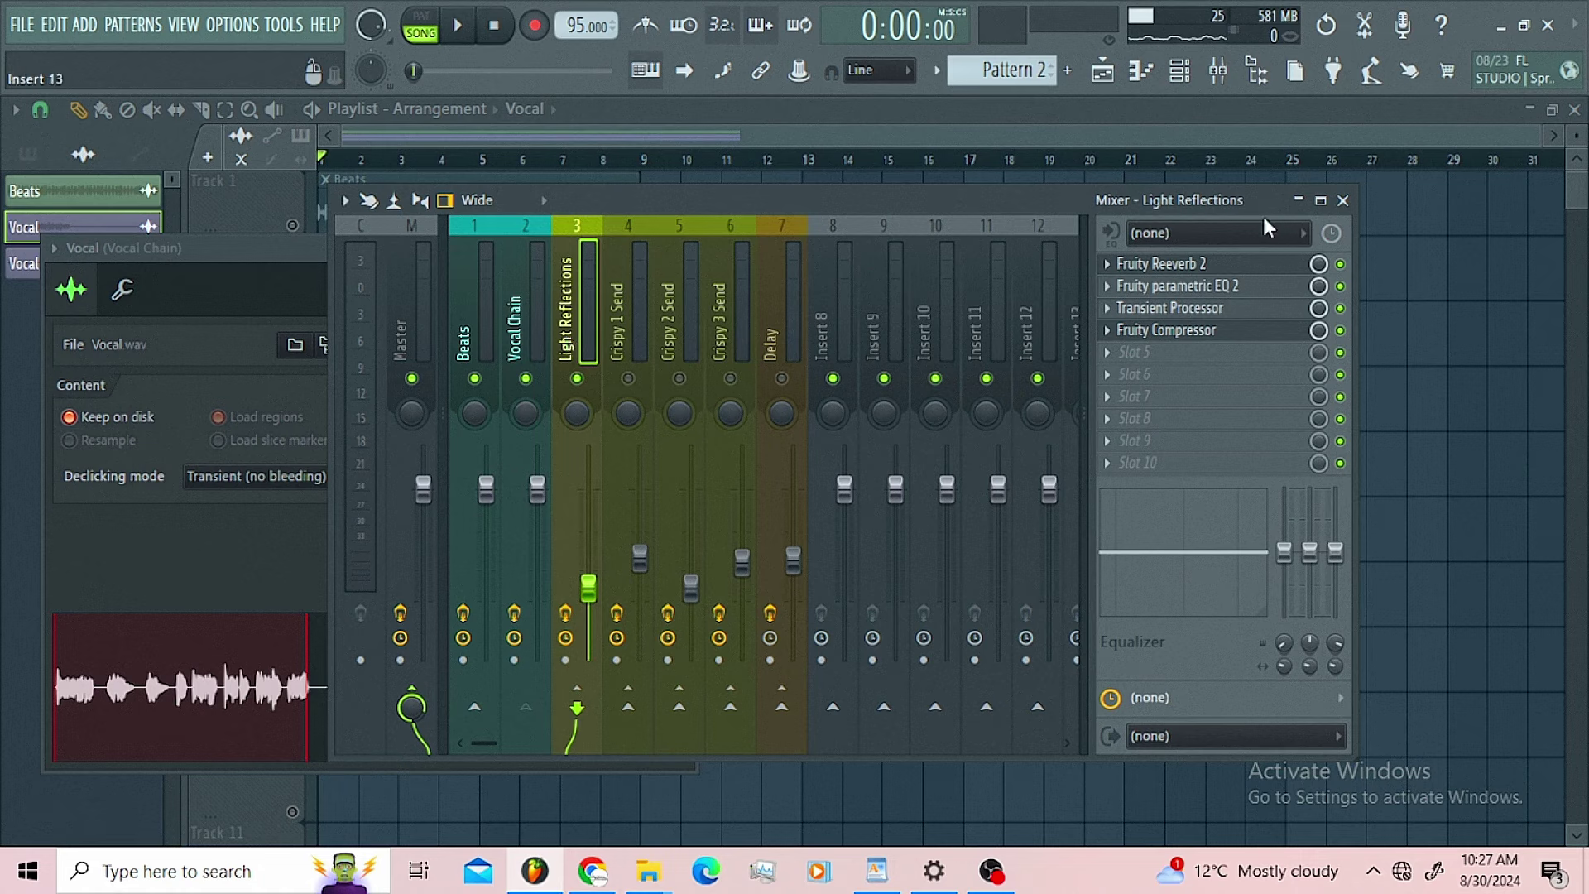
left_click(1175, 267)
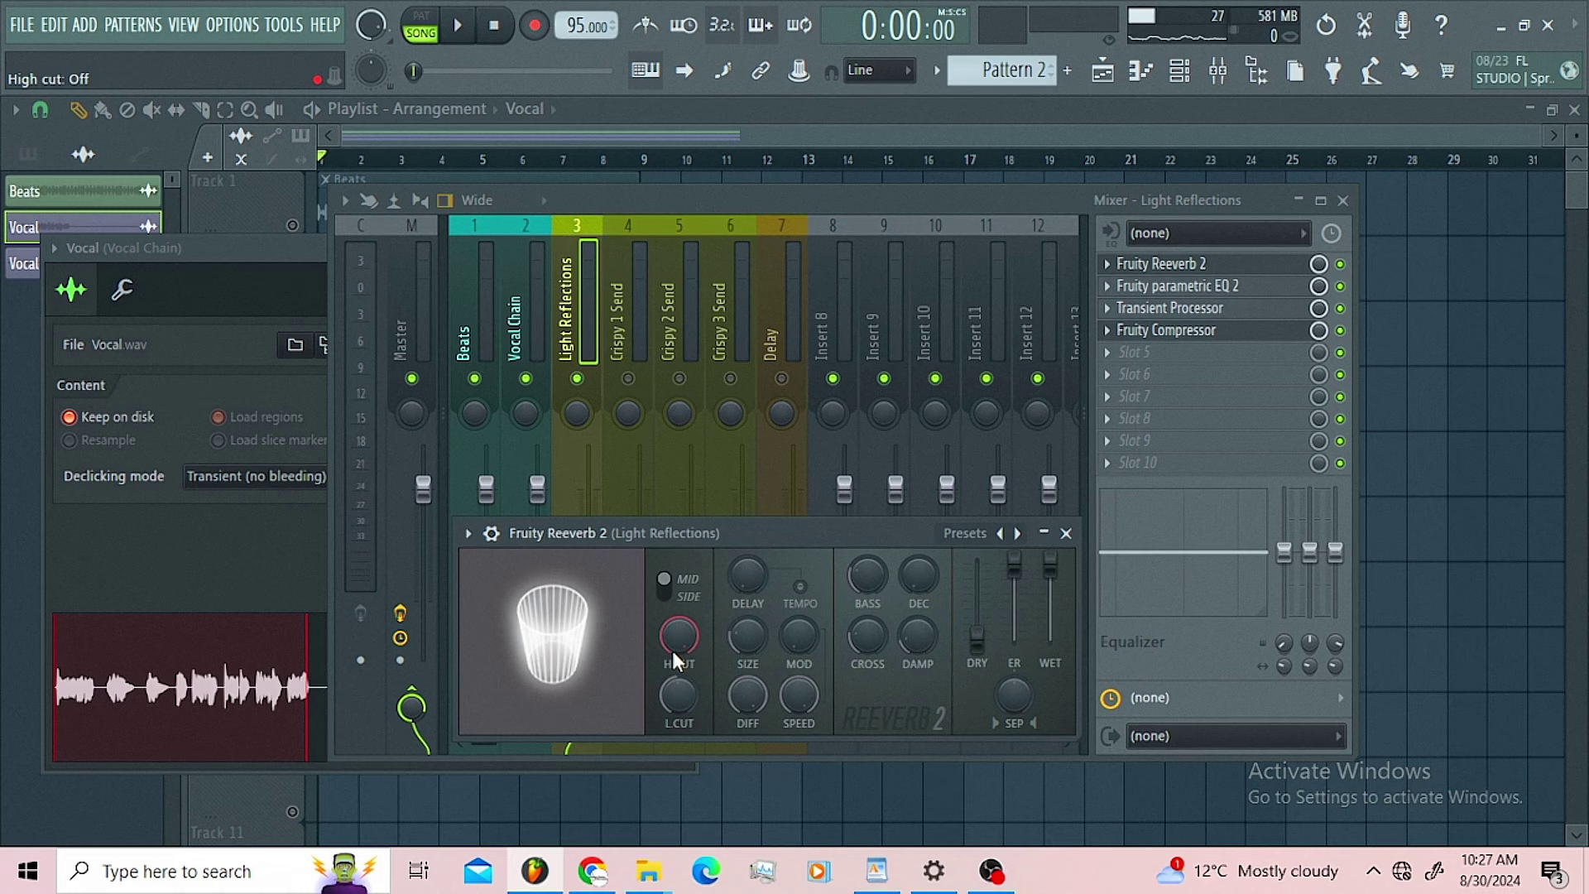
left_click_drag(737, 631, 738, 633)
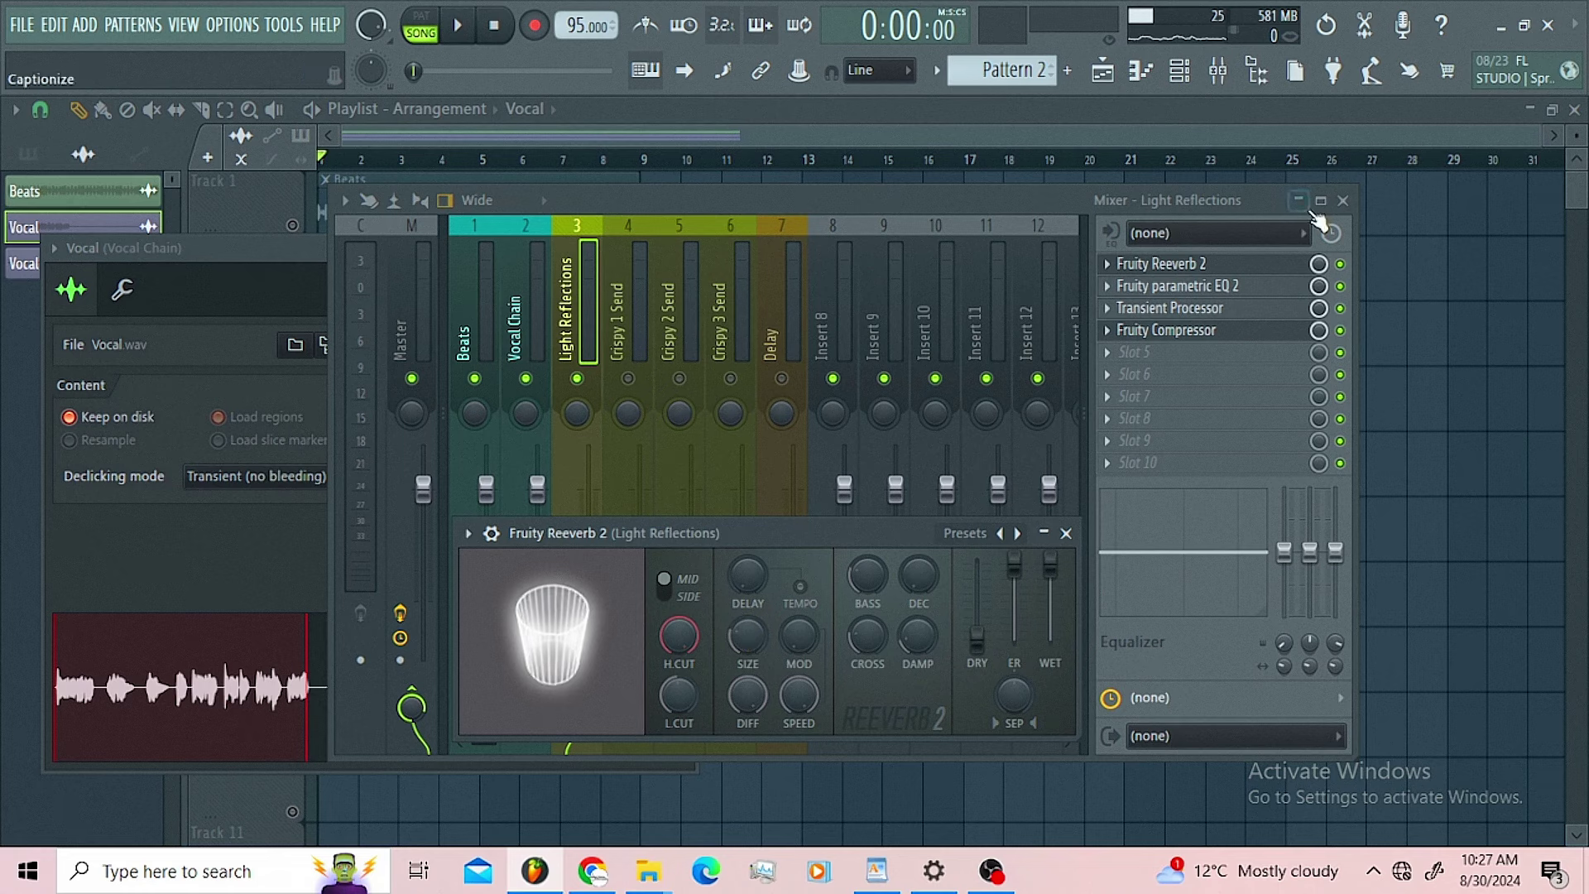
- Open Fruity parametric EQ 2 on the Light Reflections track and nudge the band 1 high-pass cutoff slightly higher
left_click(1217, 287)
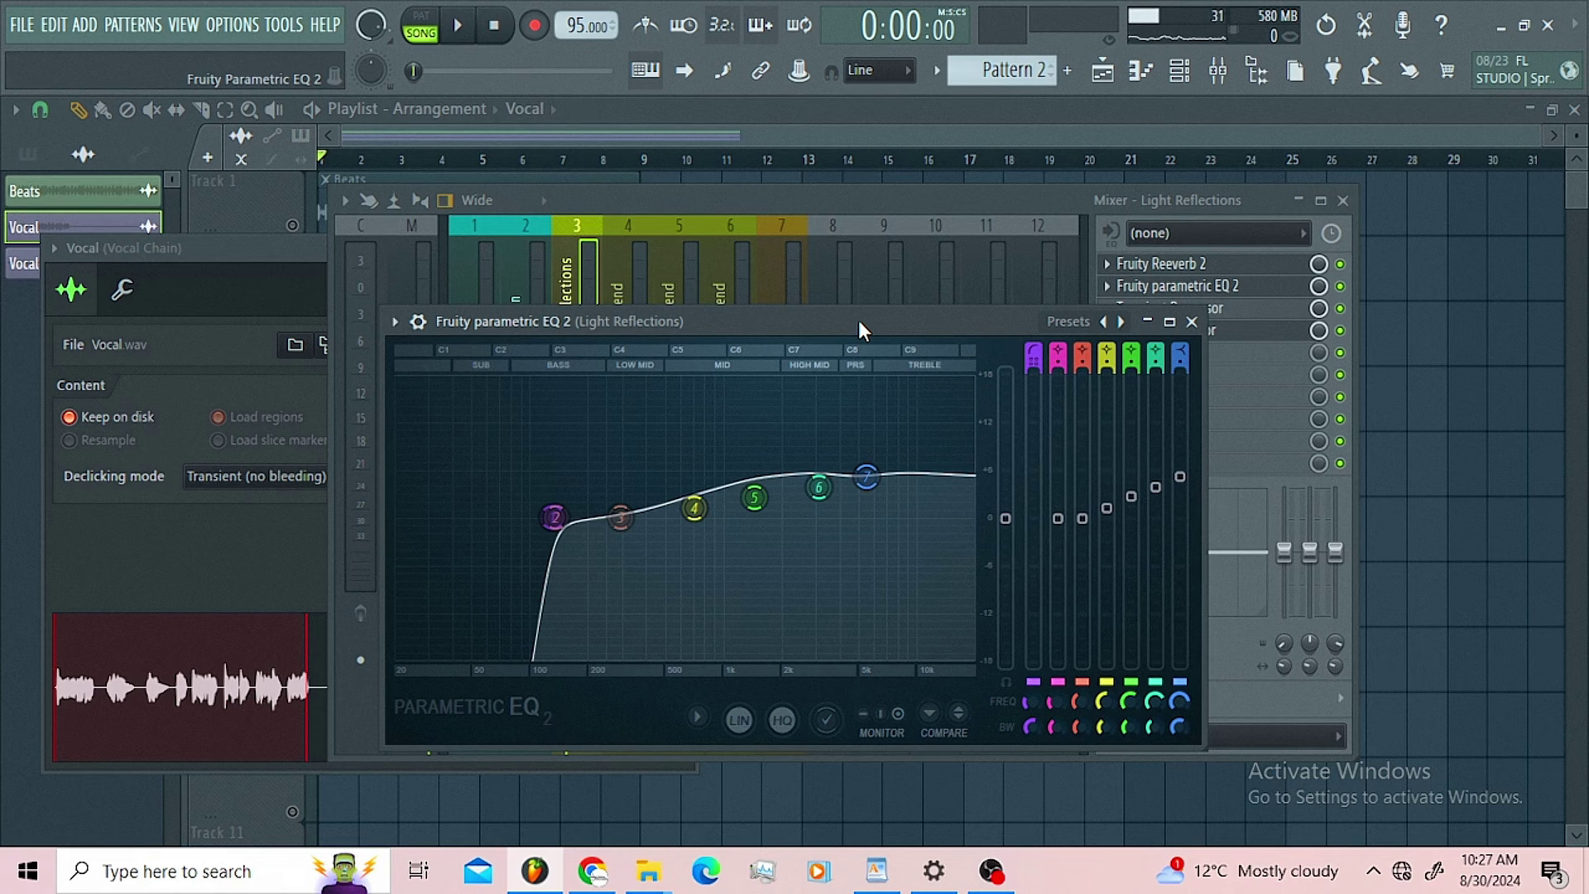
left_click(555, 517)
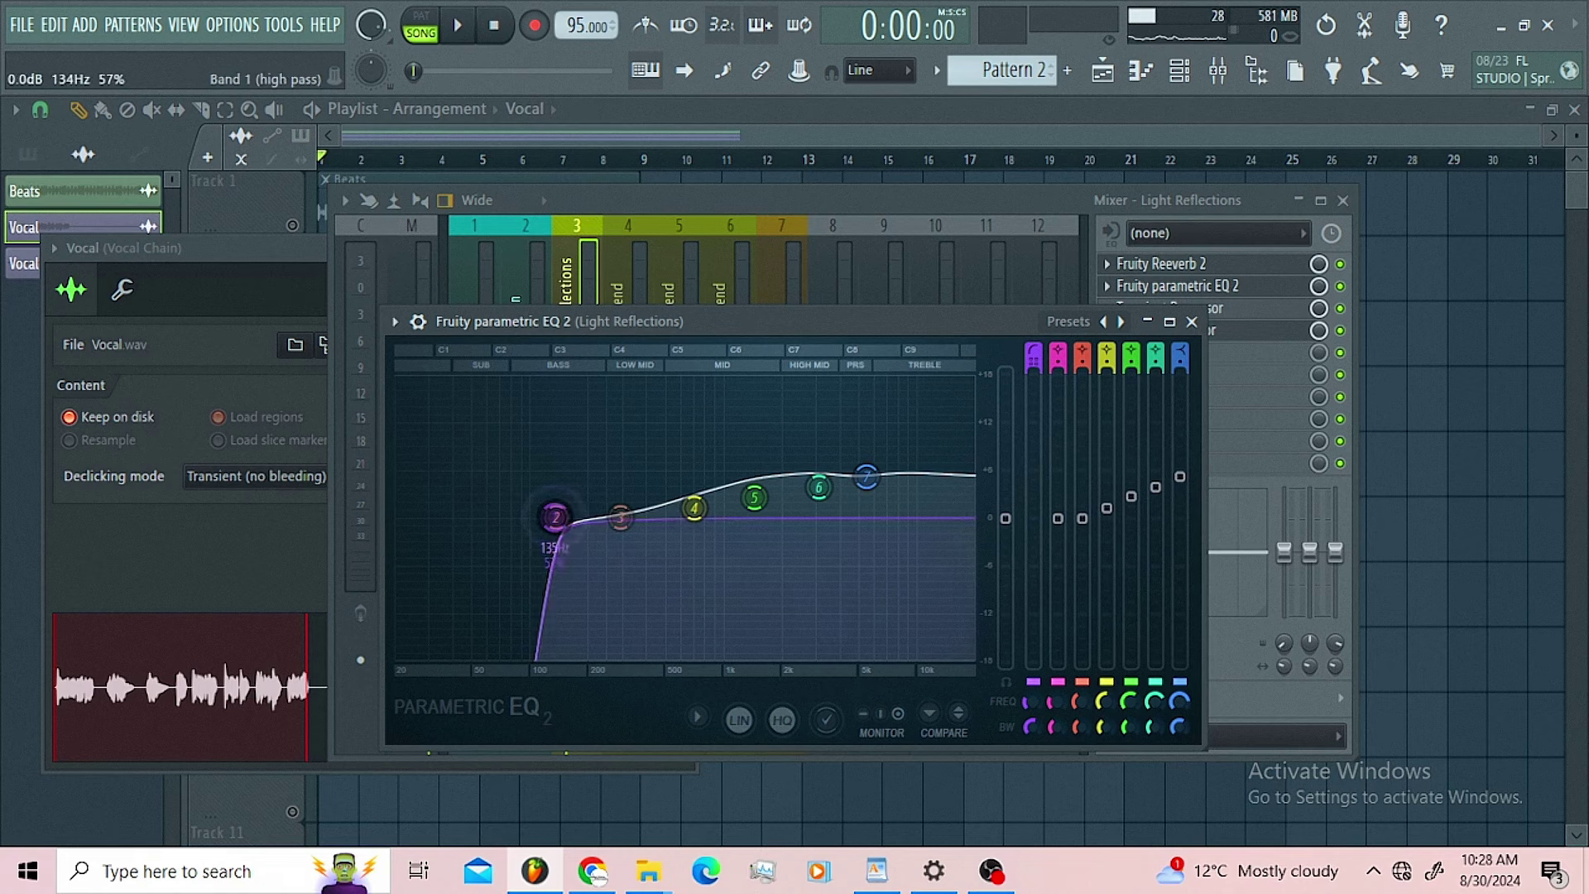
left_click_drag(556, 517, 567, 523)
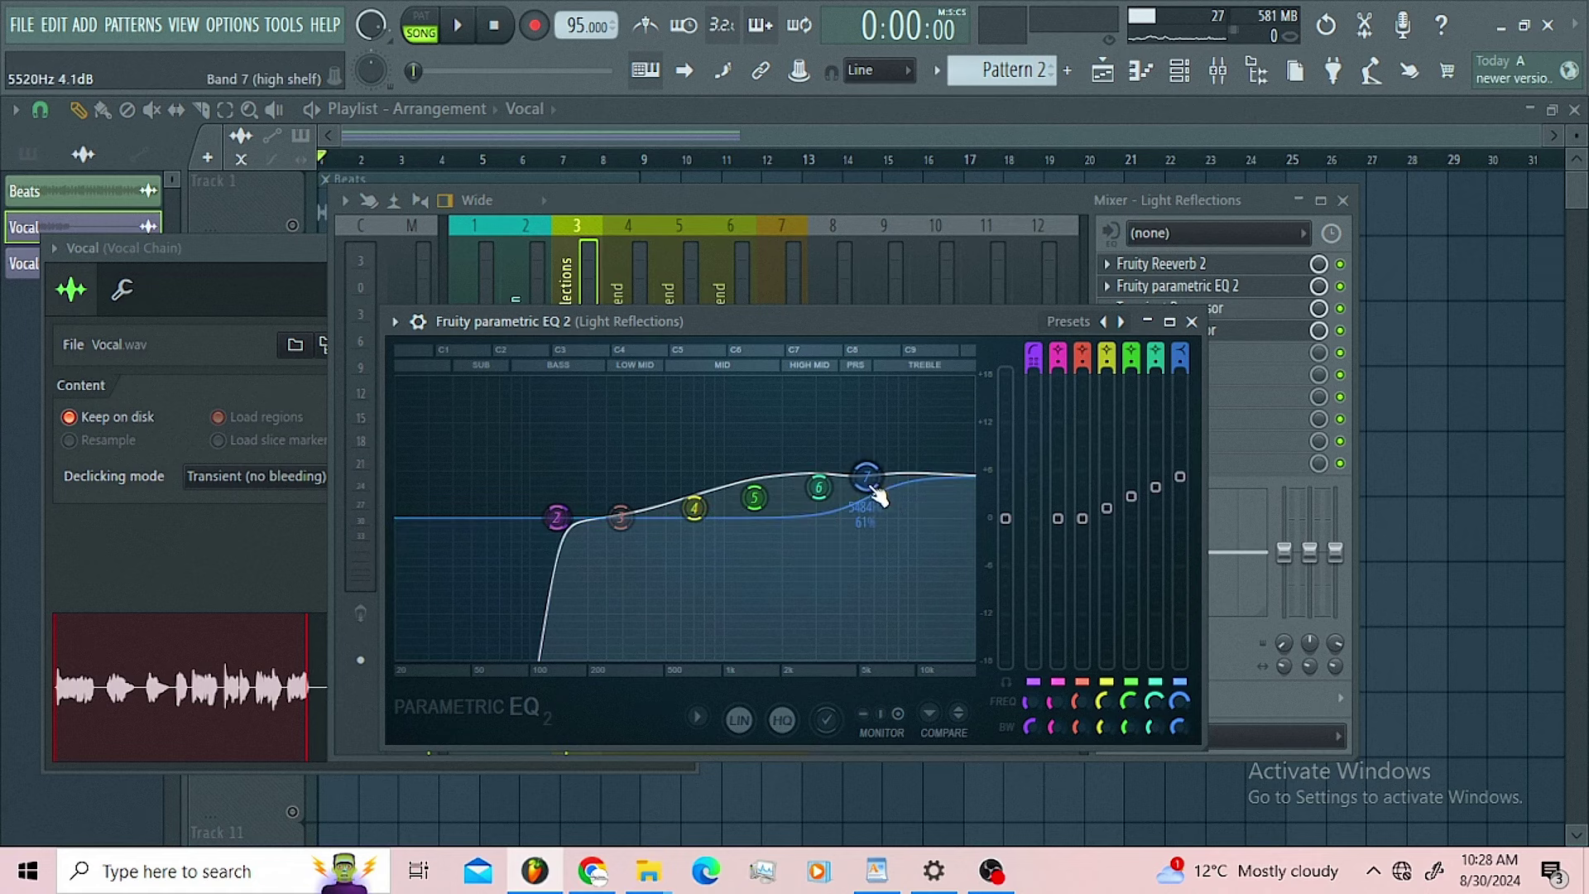
- Open the Transient Processor and Fruity Compressor on the Light Reflections track in turn and examine their settings
left_click(1192, 322)
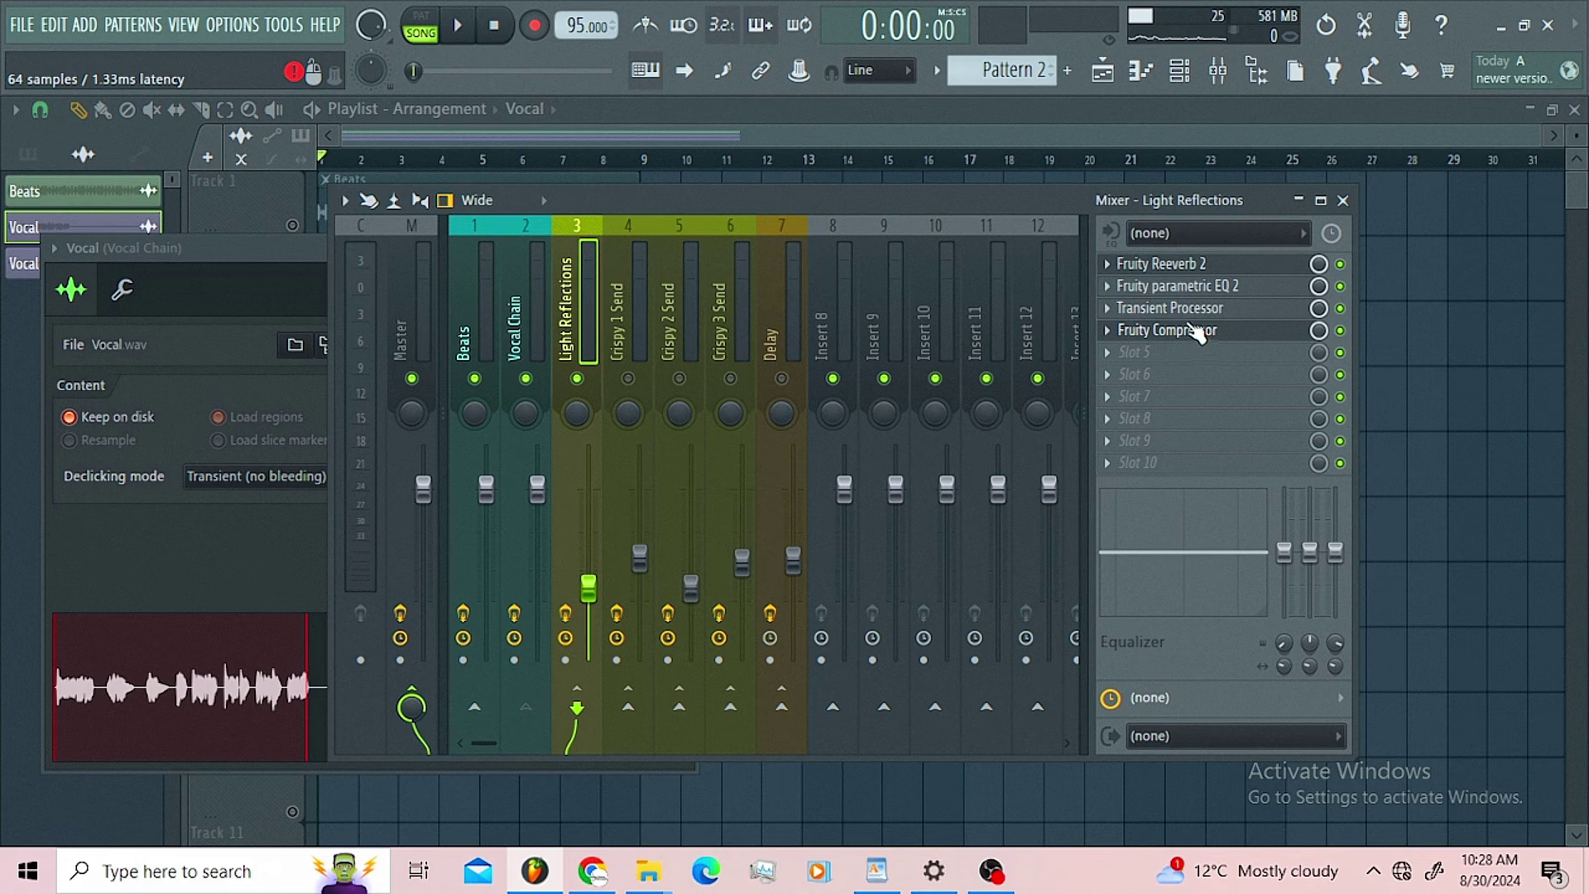
left_click(1171, 312)
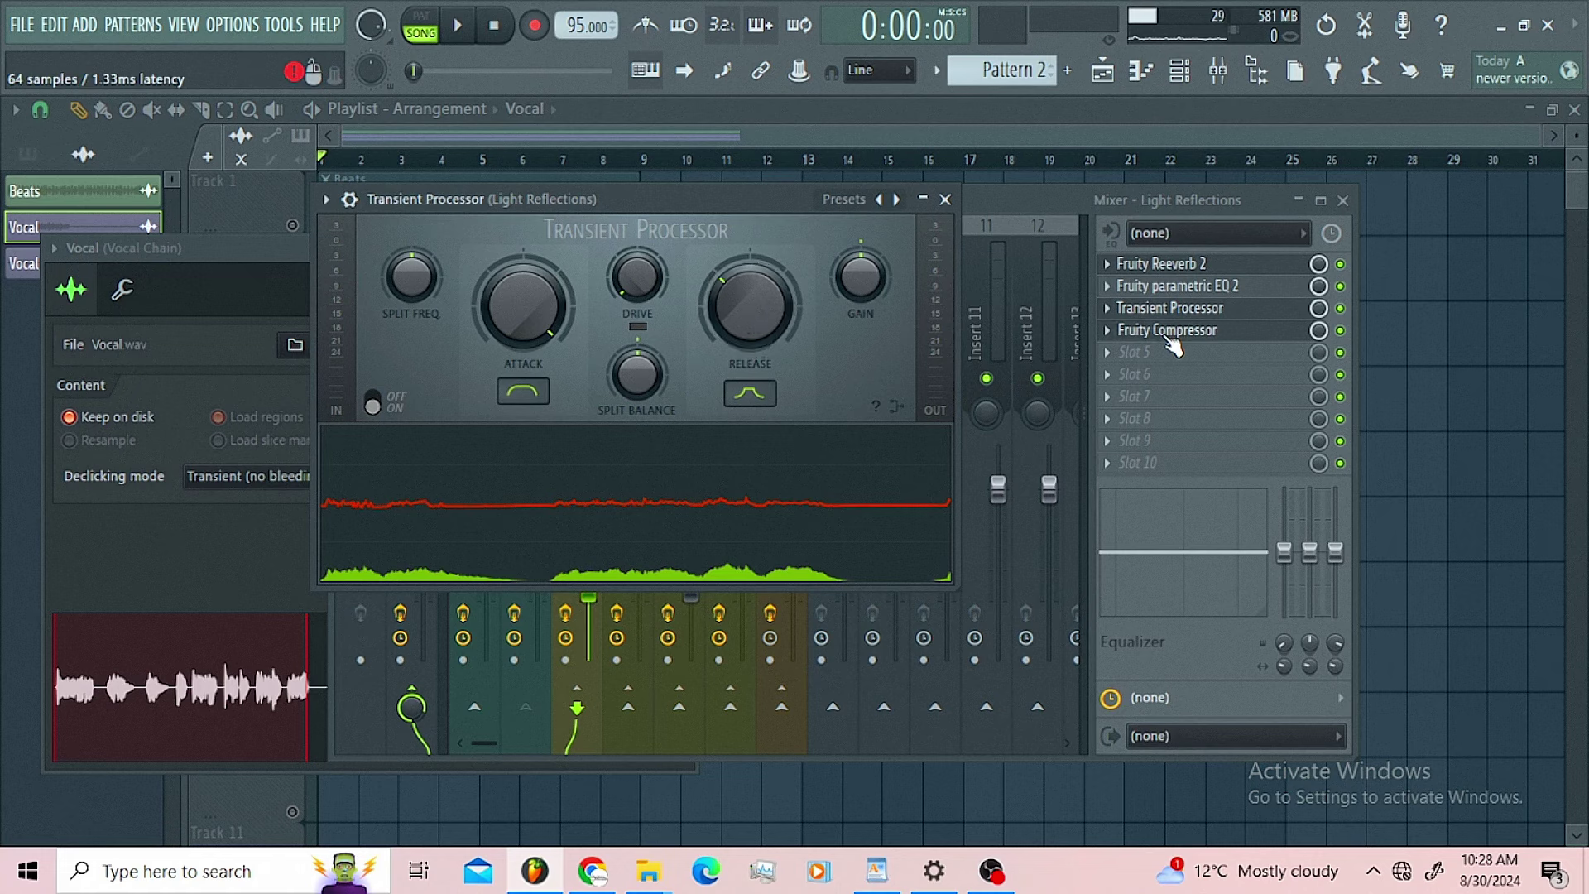
left_click(1170, 308)
left_click(1169, 331)
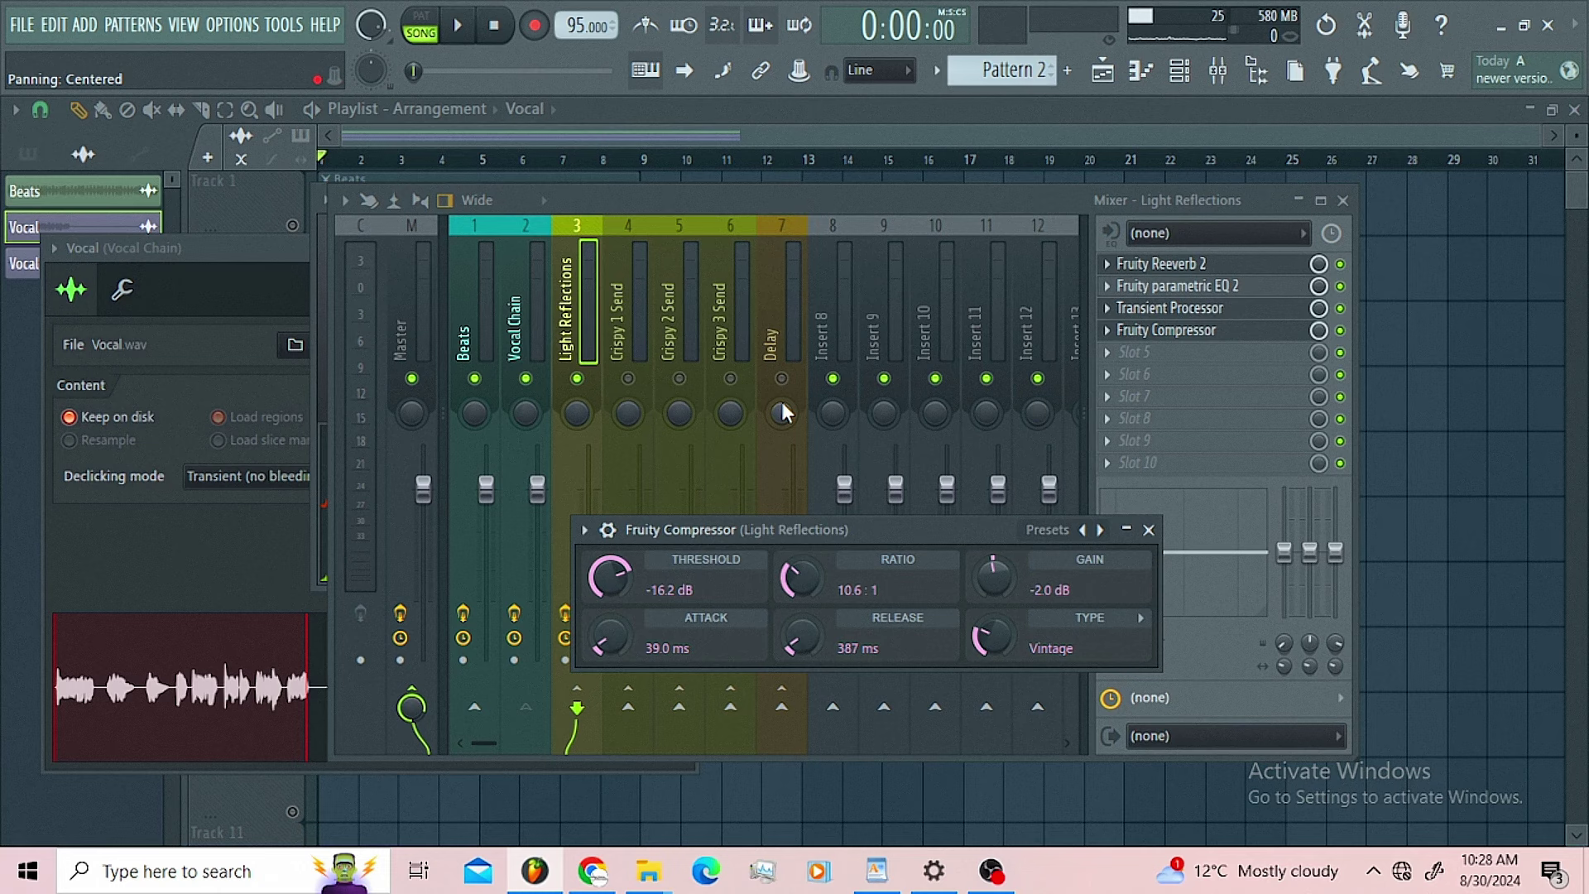
left_click(622, 200)
- Copy the Light Reflections volume, set its fader to about 89% and 69% during playback, and paste the copied 33% value back
left_click(519, 349)
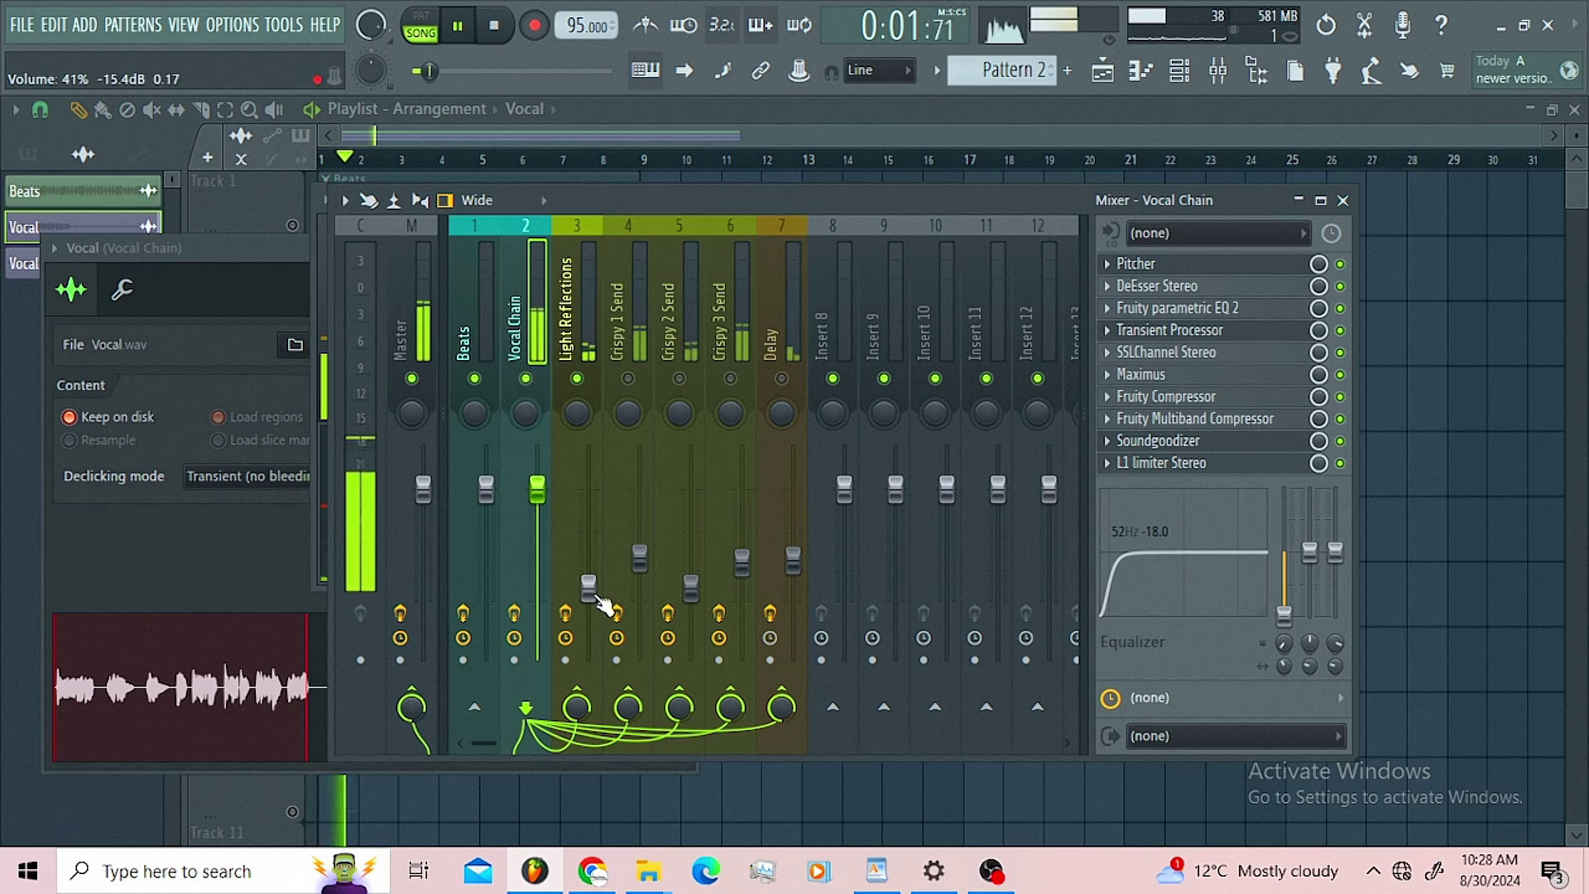
right_click(589, 590)
left_click(624, 745)
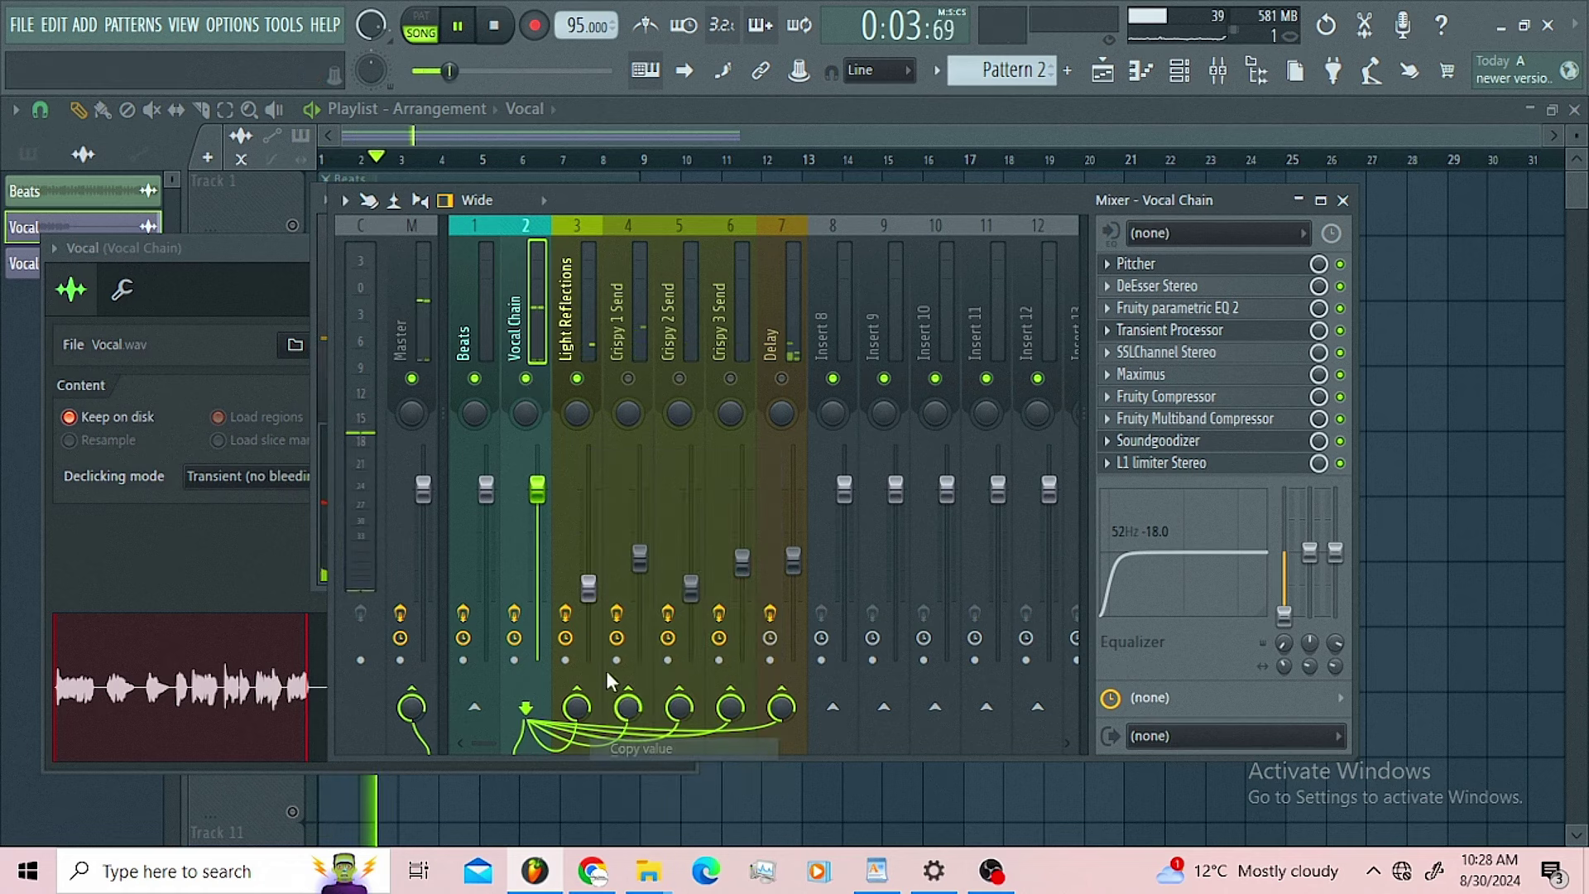
left_click_drag(589, 582, 589, 499)
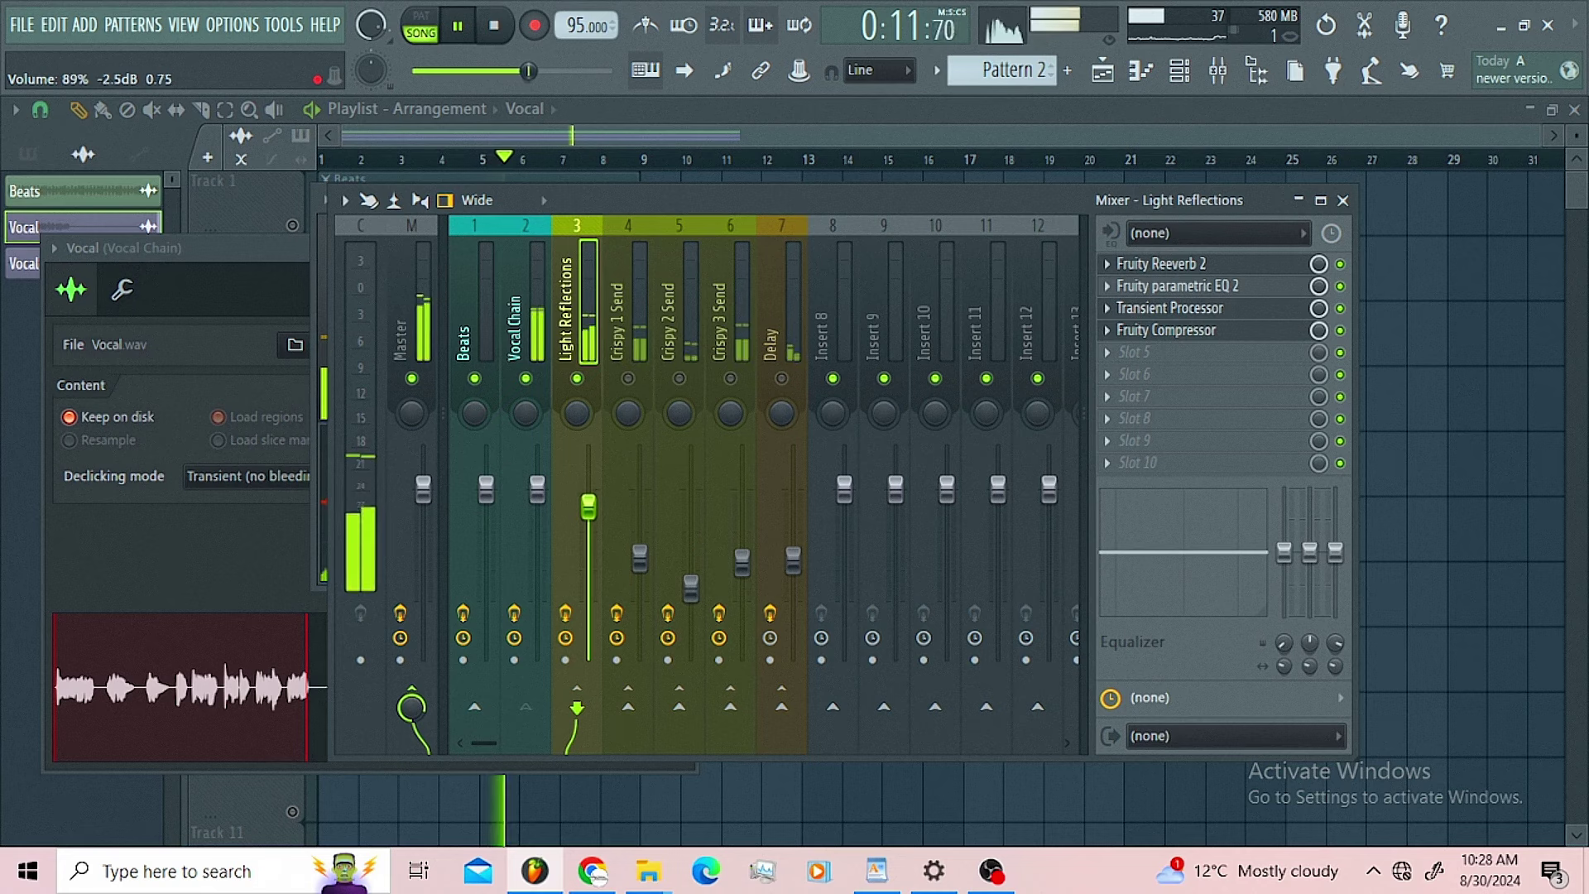
left_click_drag(589, 500, 589, 531)
right_click(589, 534)
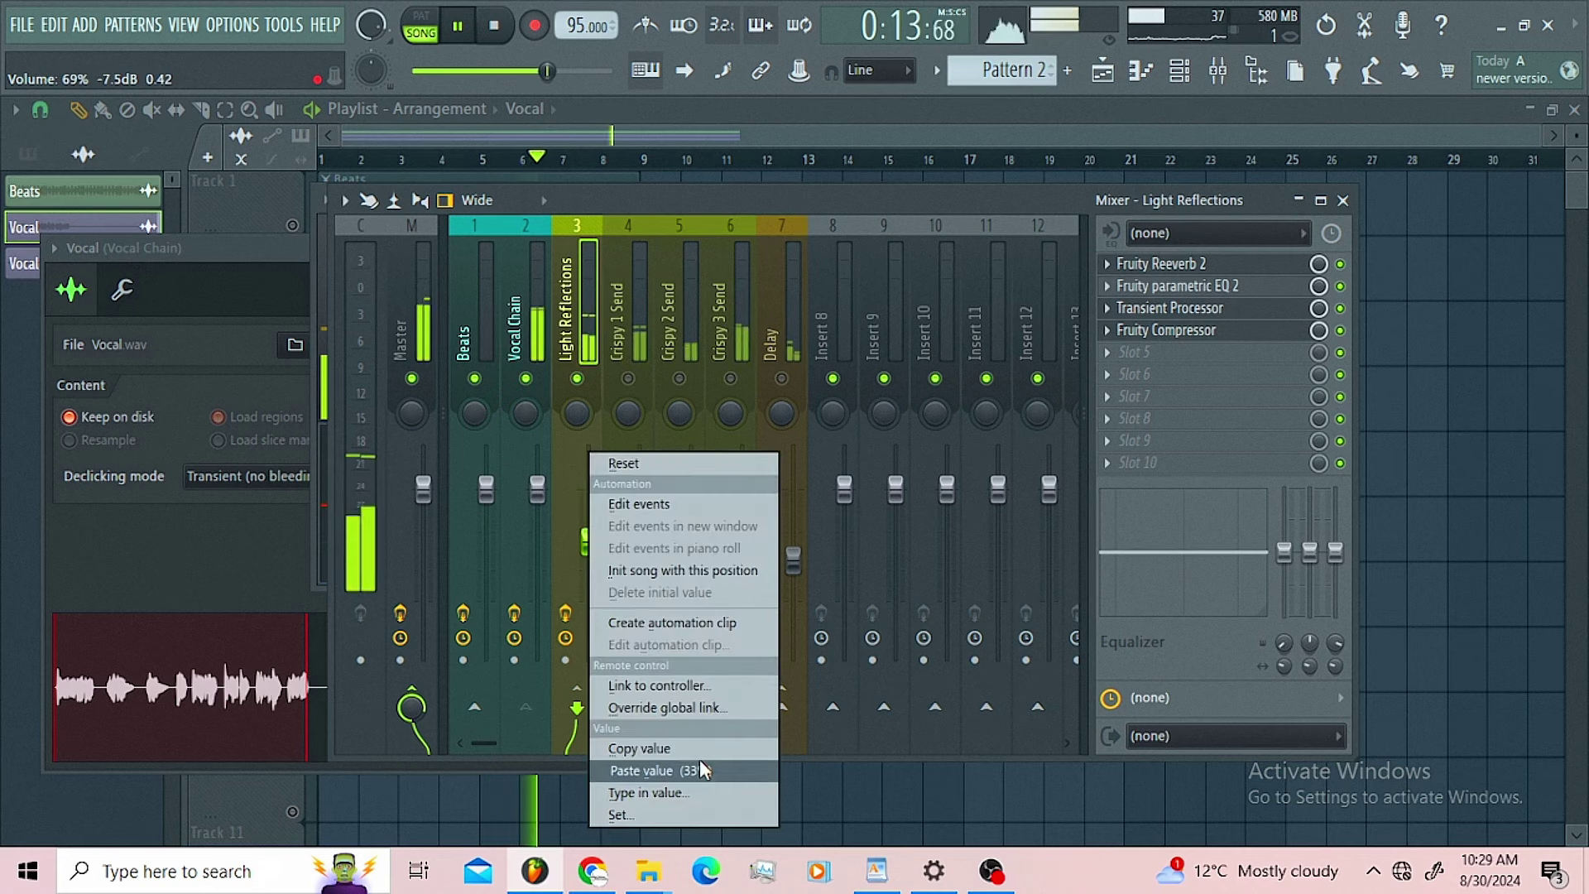
left_click(699, 758)
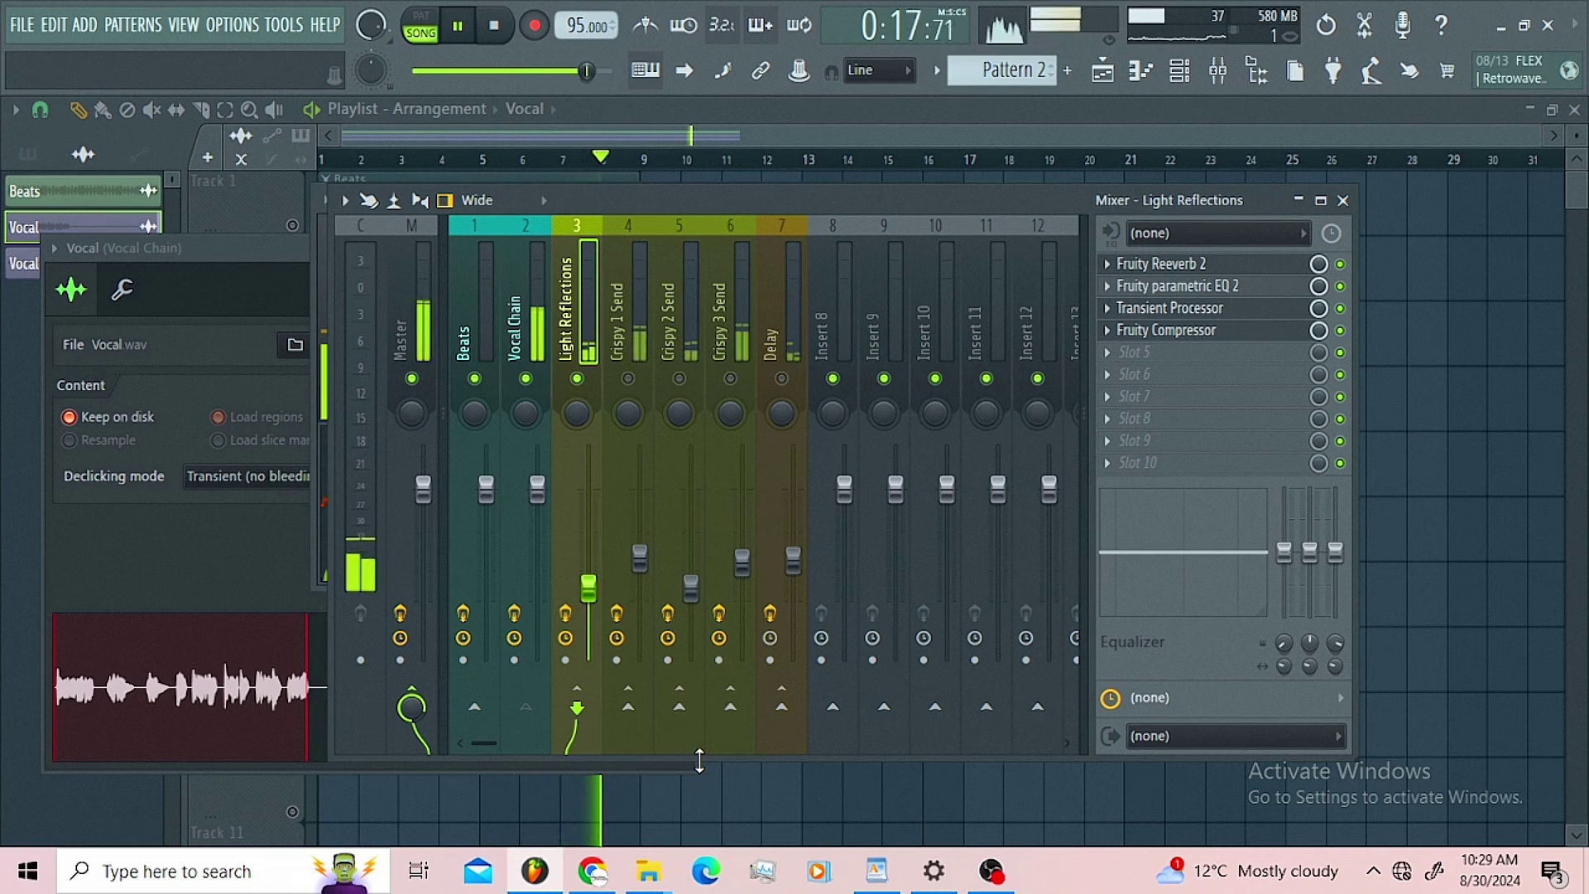
key("space")
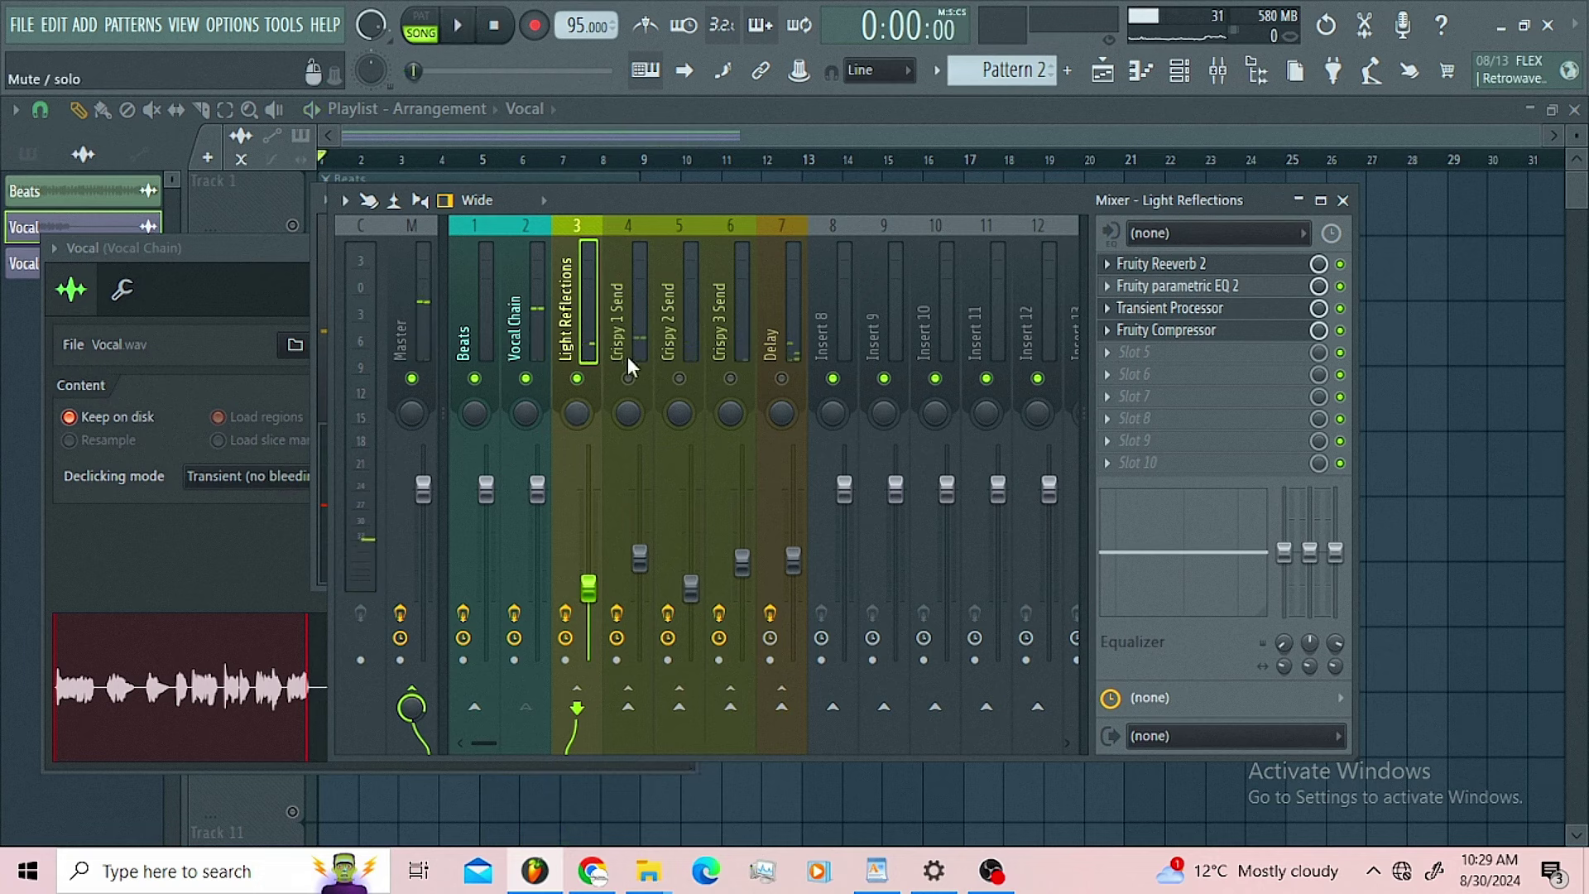
- Unmute the Crispy 1 Send track and examine the band III de-essing settings in its EQ - TDR Nova
left_click(628, 326)
left_click(629, 378)
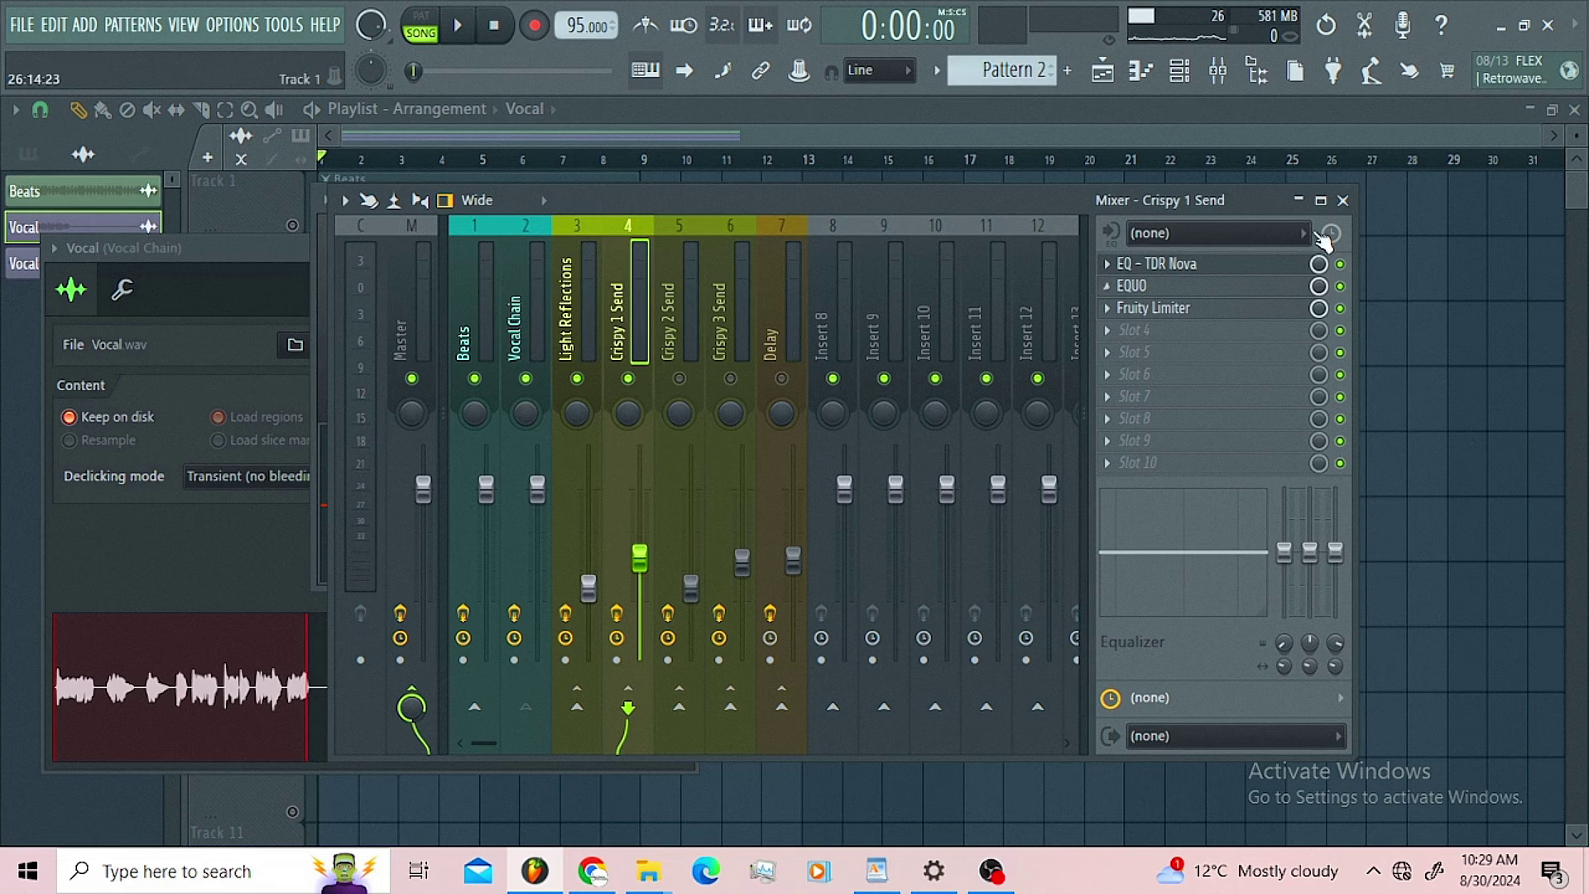
left_click(1184, 274)
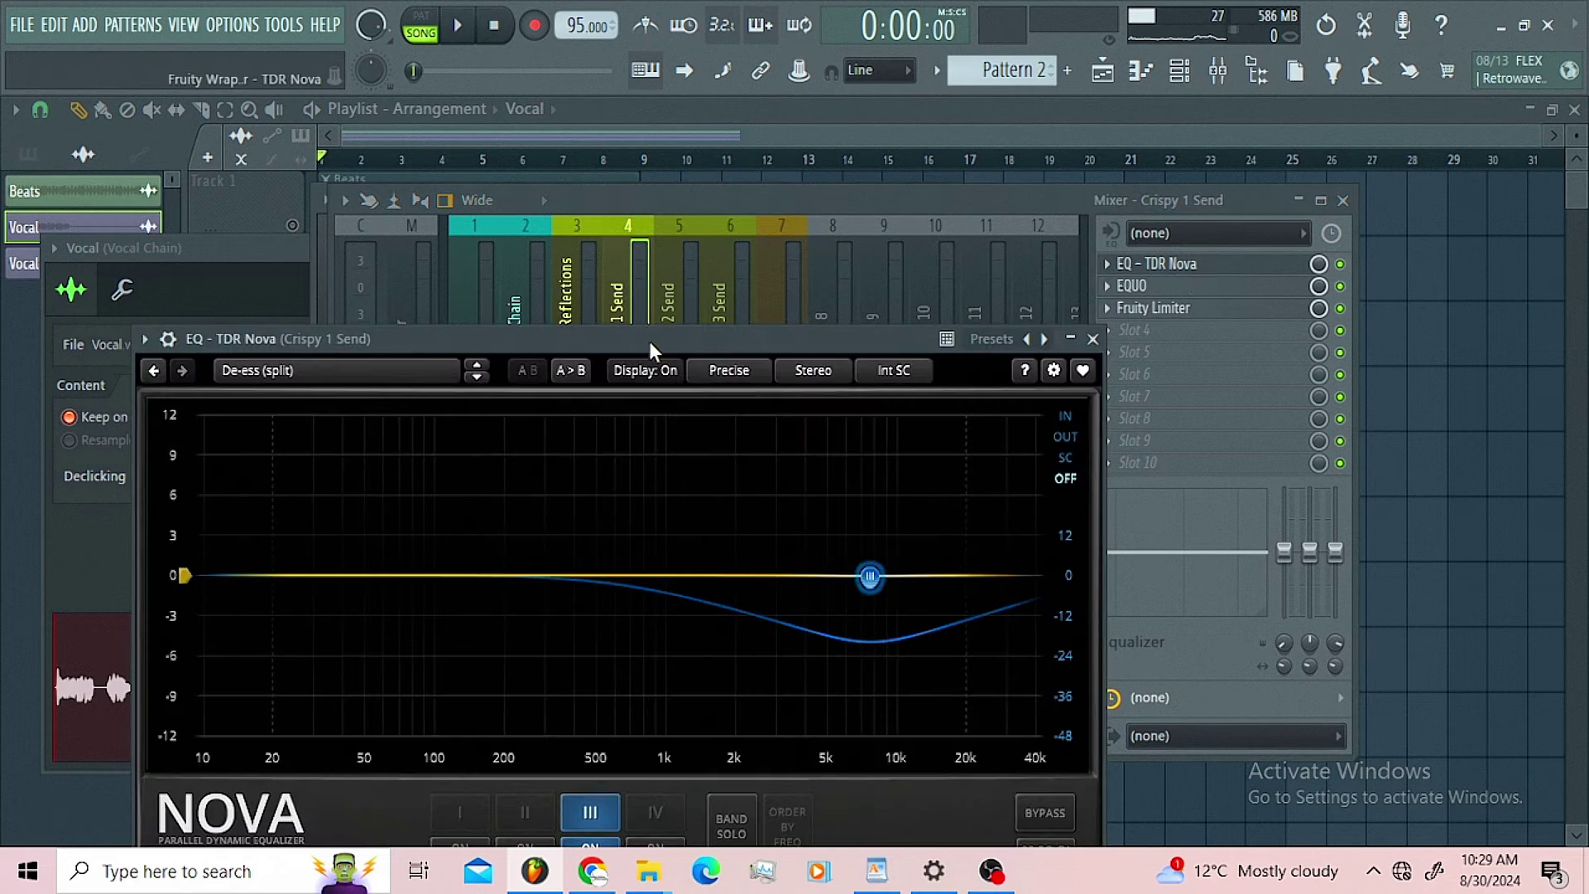
left_click_drag(649, 341, 748, 117)
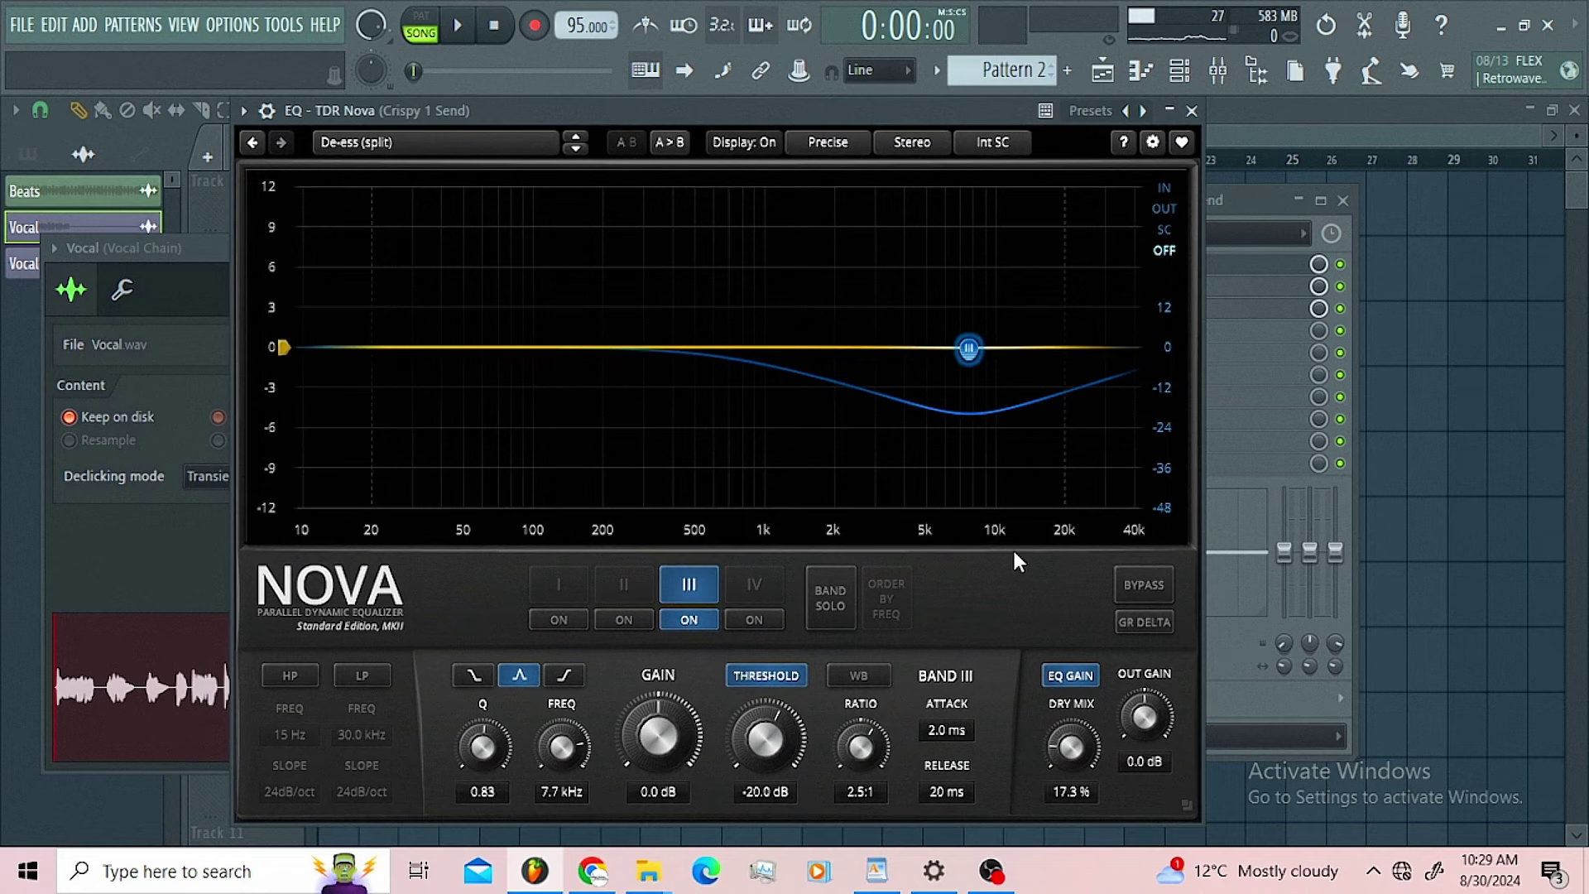
left_click(1192, 111)
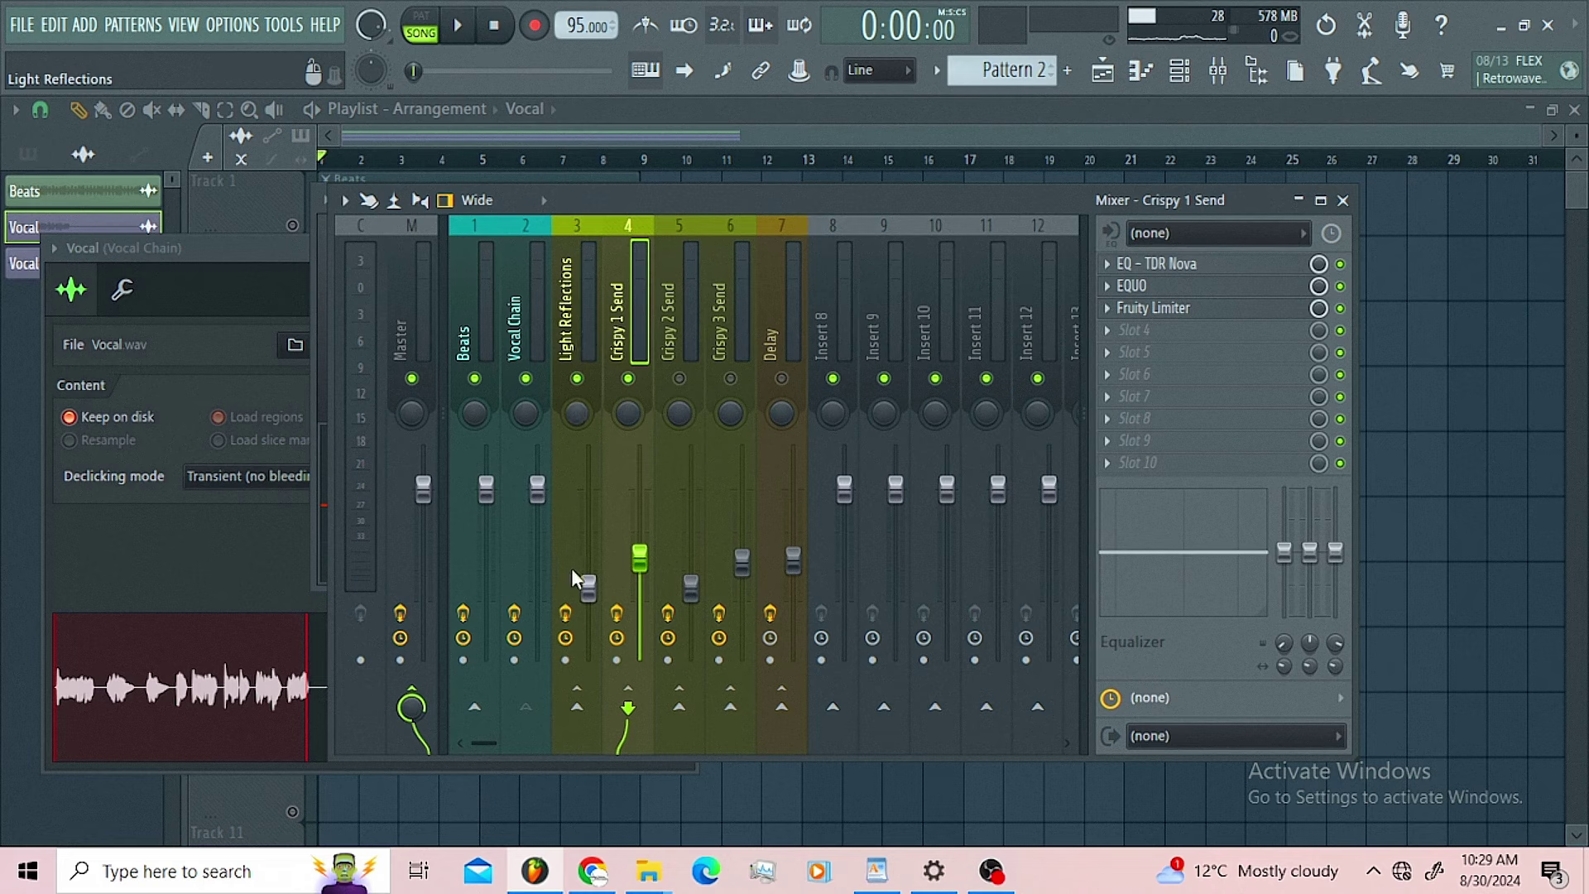
- Play the Crispy 1 Send alone, with Light Reflections muted and the Vocal Chain track unrouted from the master
left_click(576, 379)
left_click(520, 338)
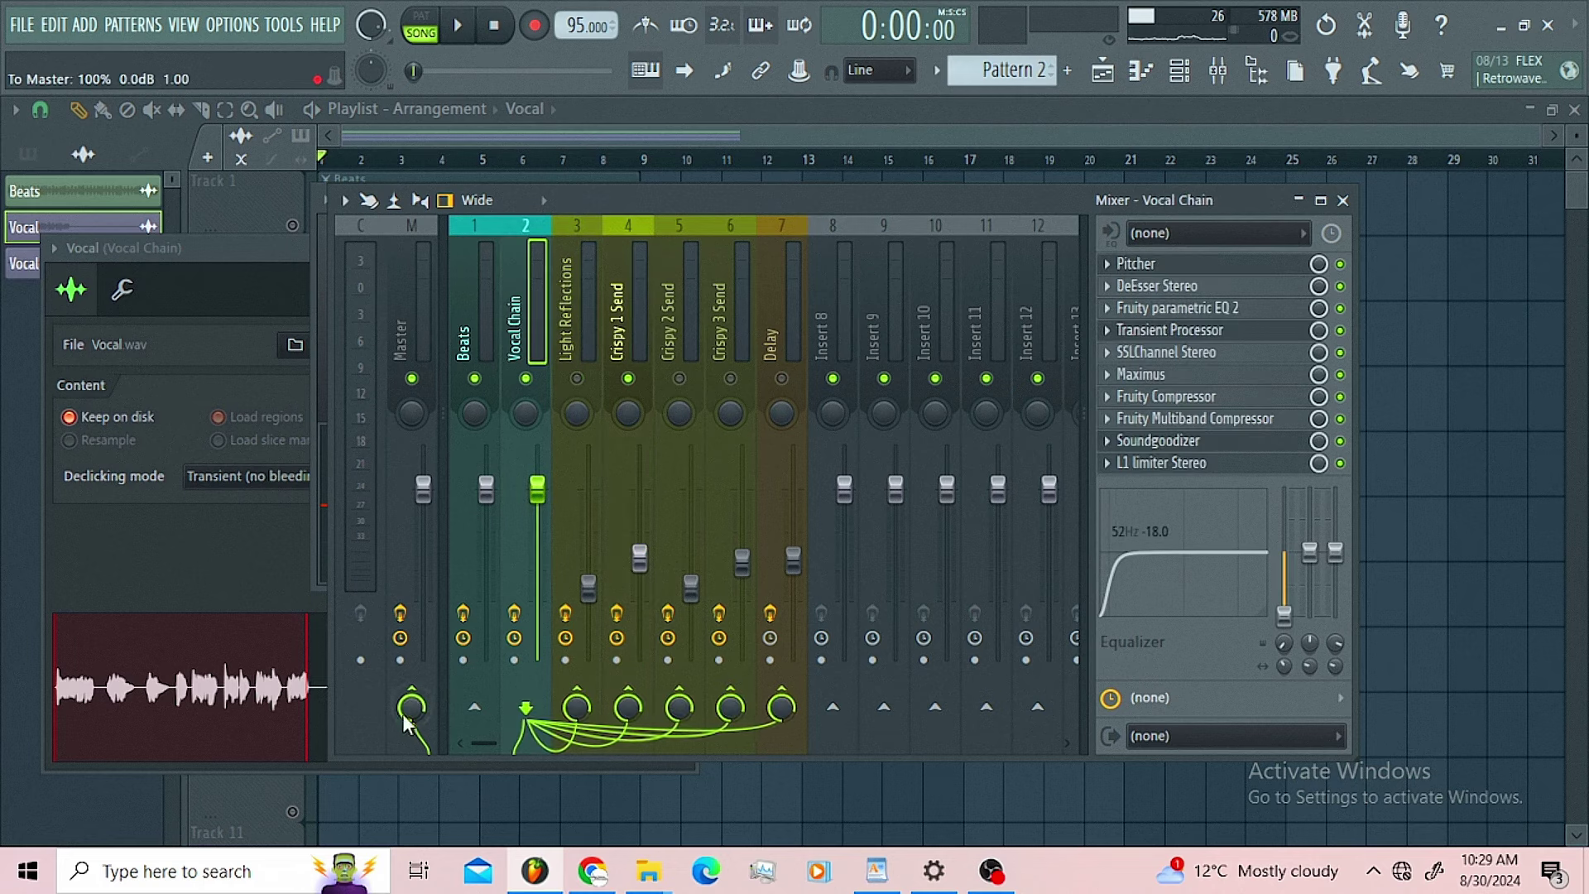
left_click(623, 331)
key("space")
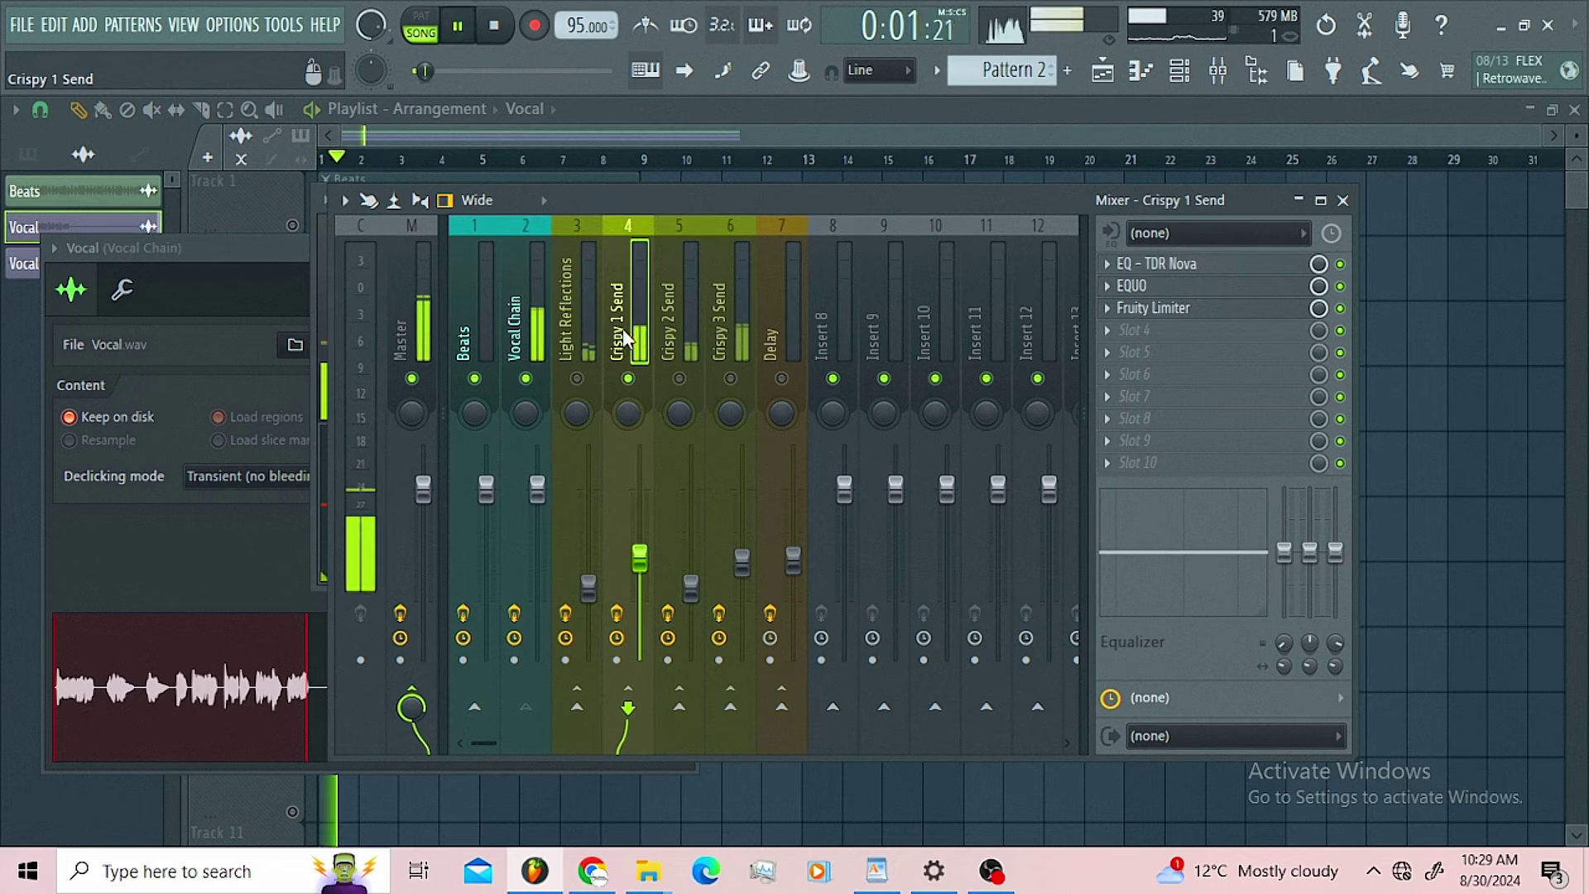
left_click(525, 333)
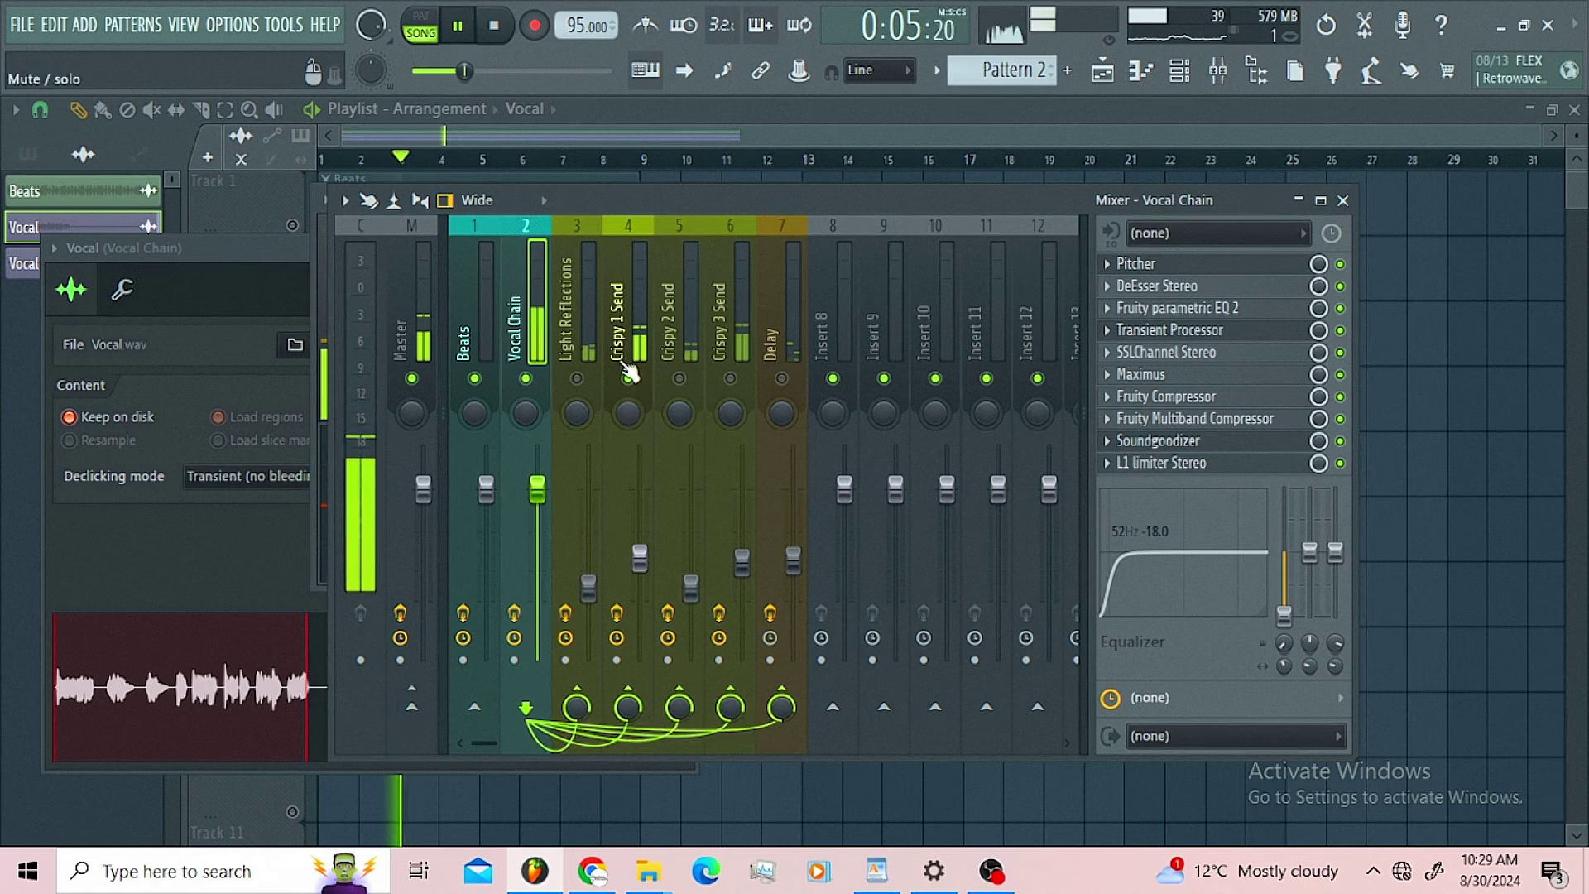
left_click(619, 351)
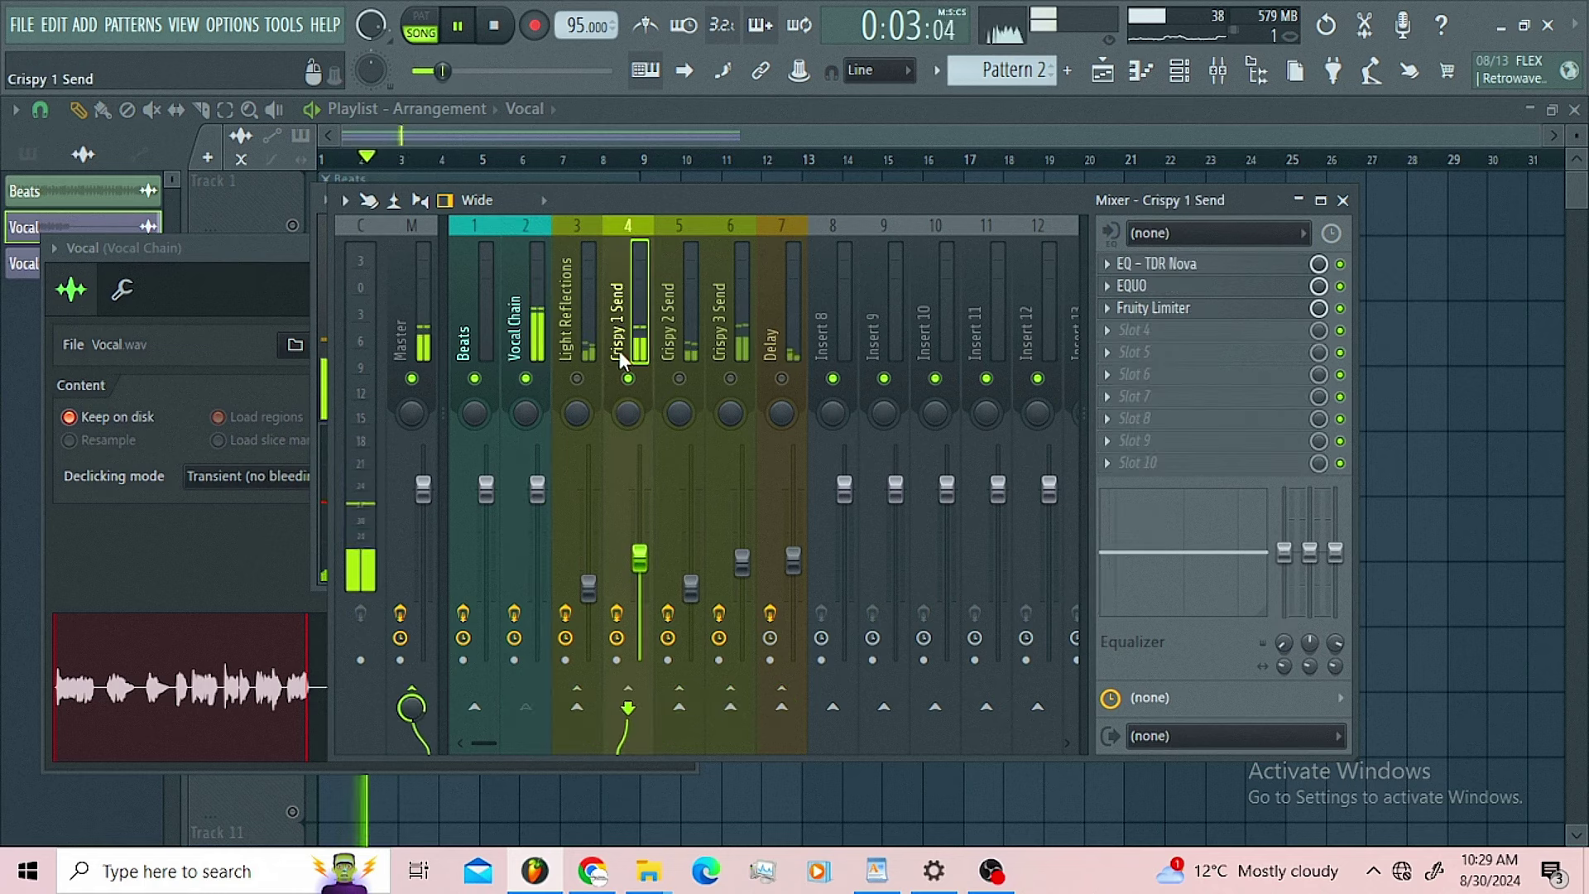
key("space")
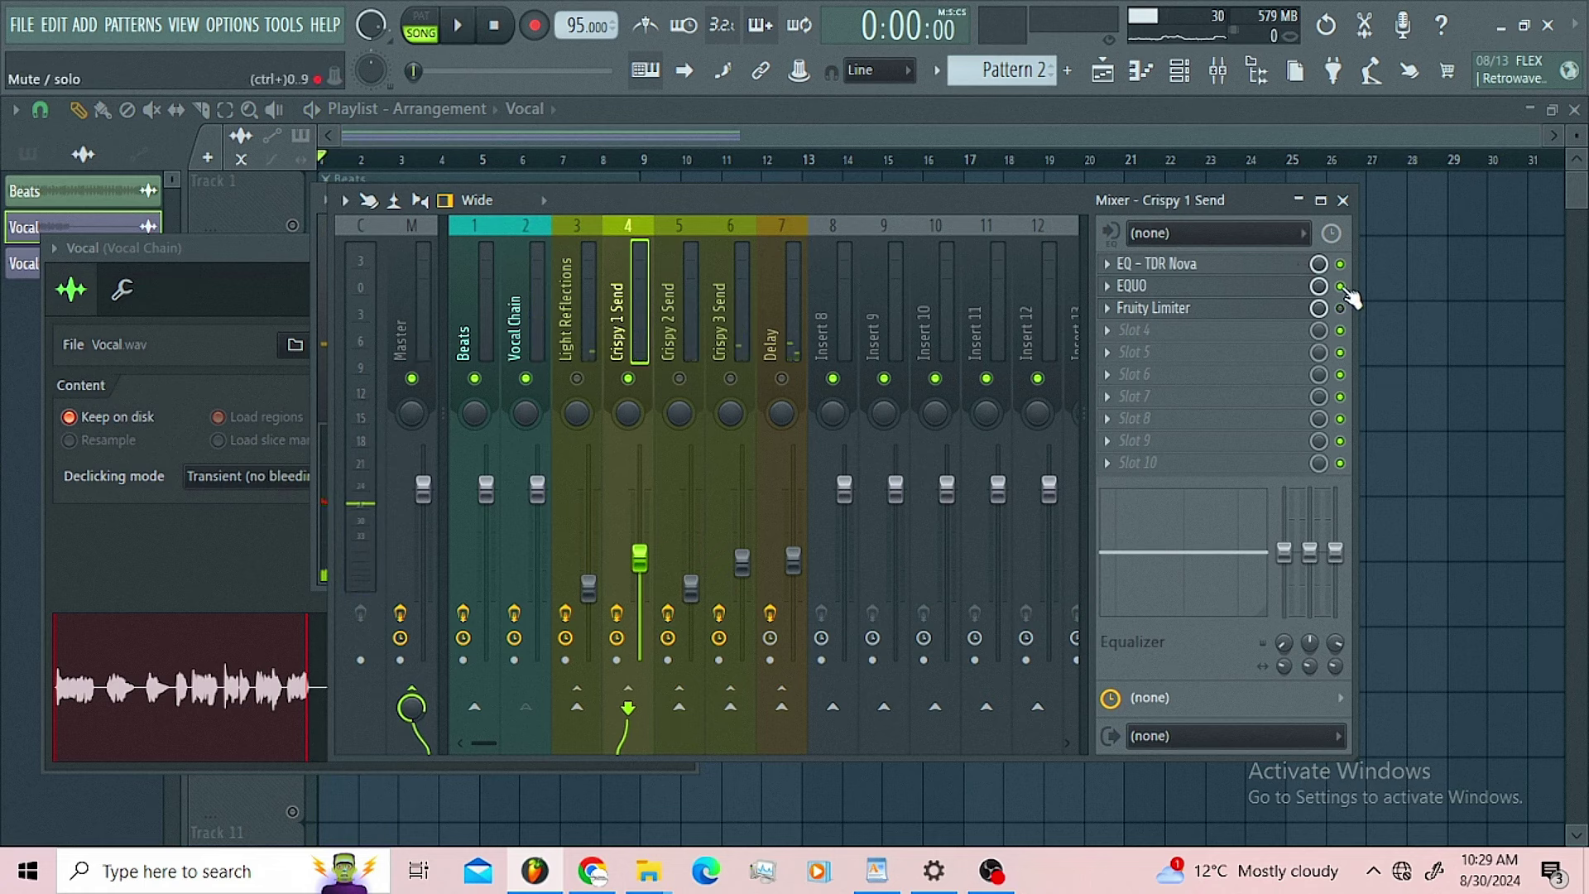
- Play the Crispy 1 Send with all its effects bypassed, and again with only EQ - TDR Nova enabled
key("space")
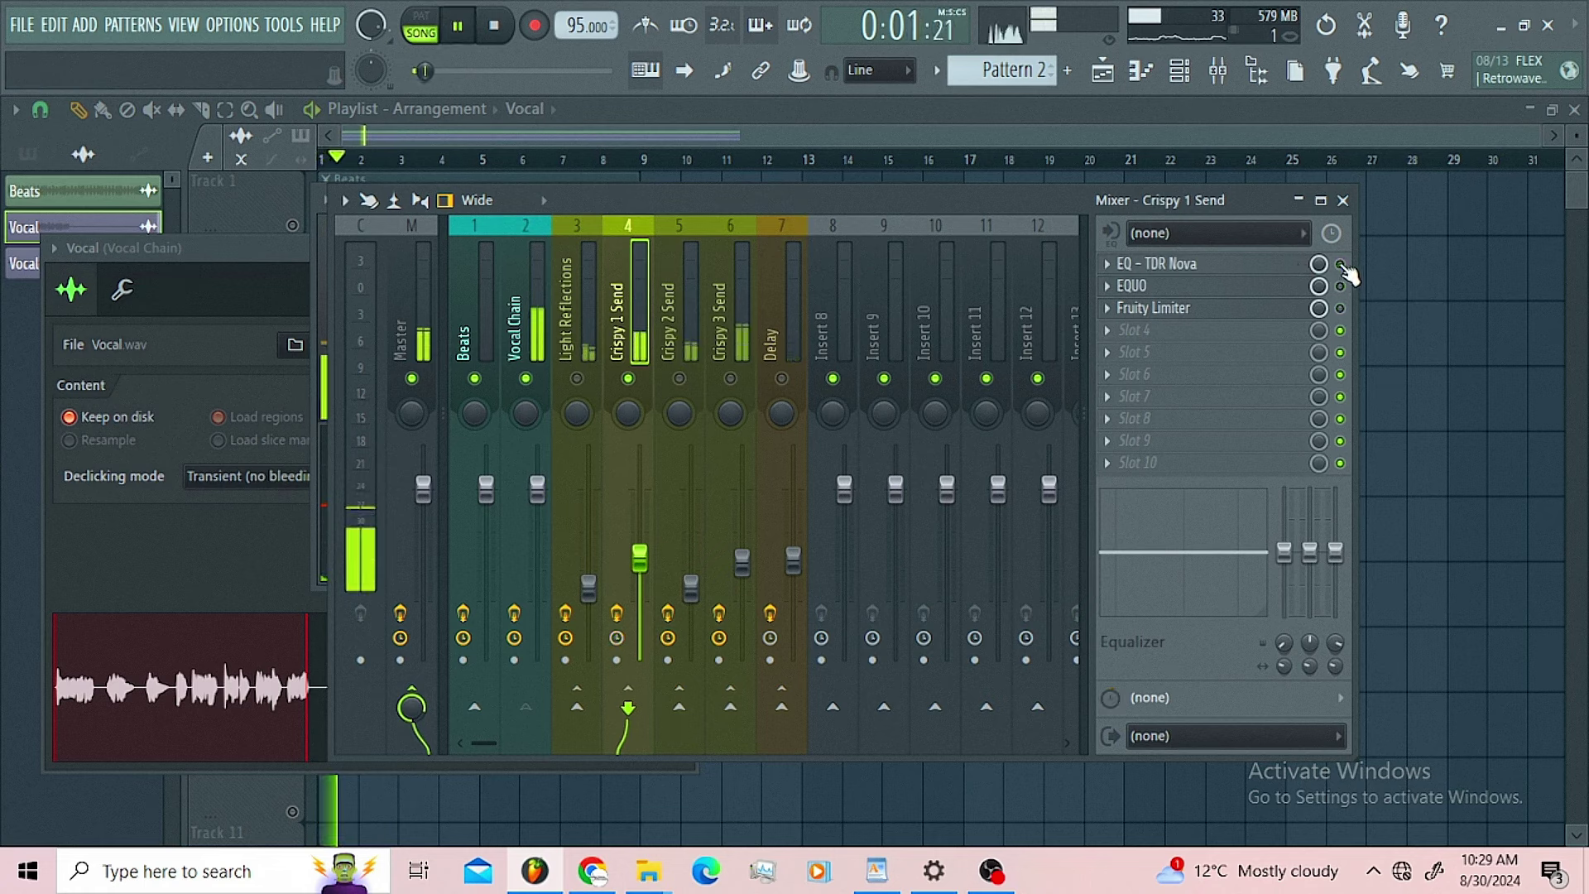
key("space")
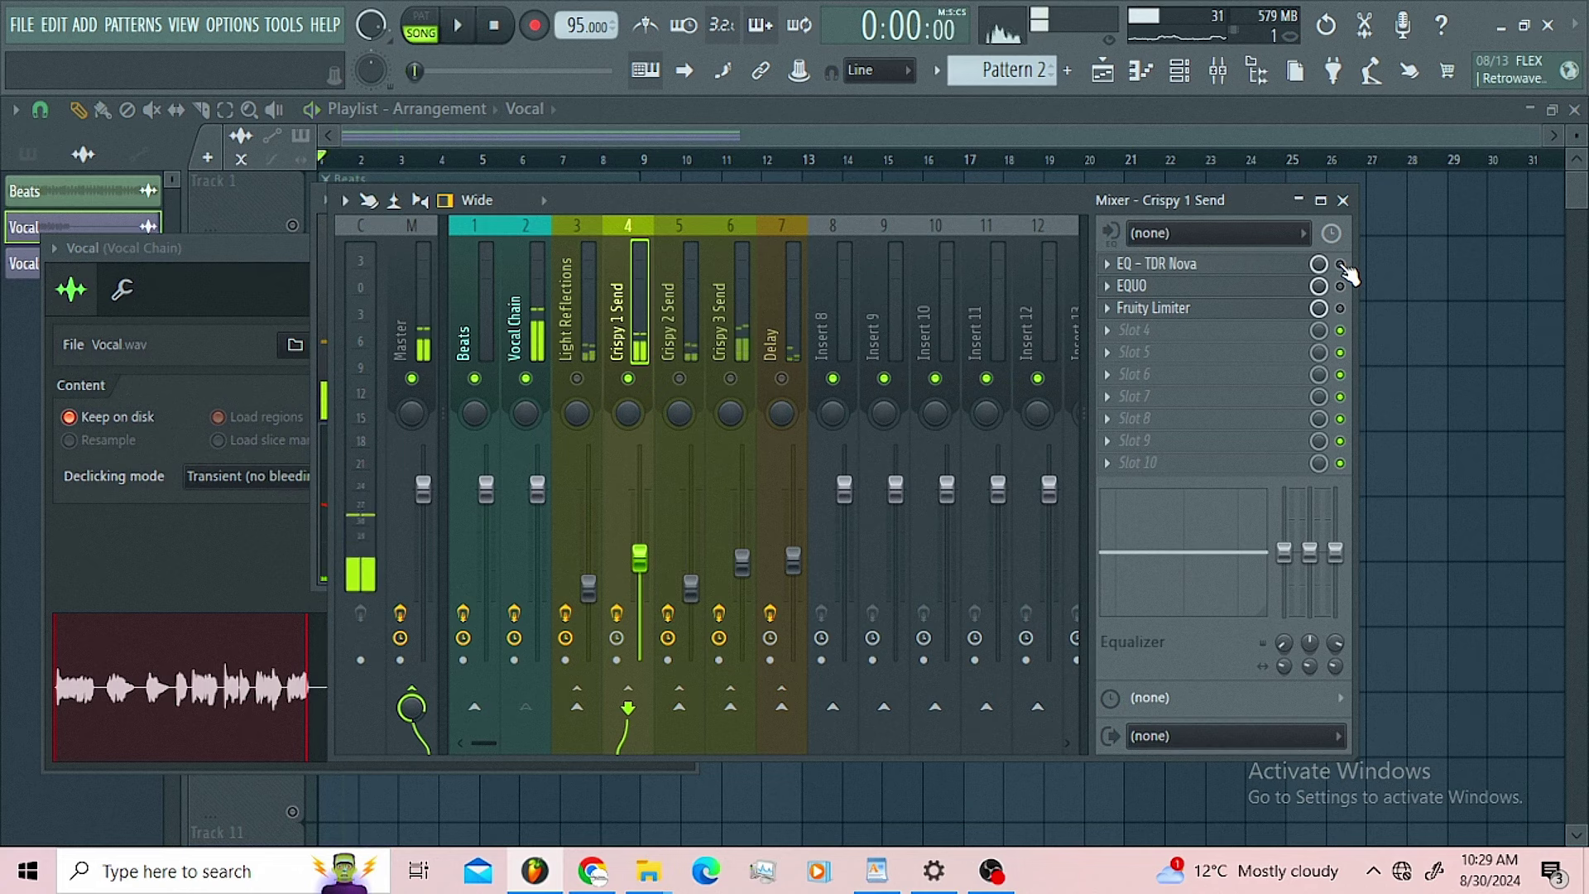
key("space")
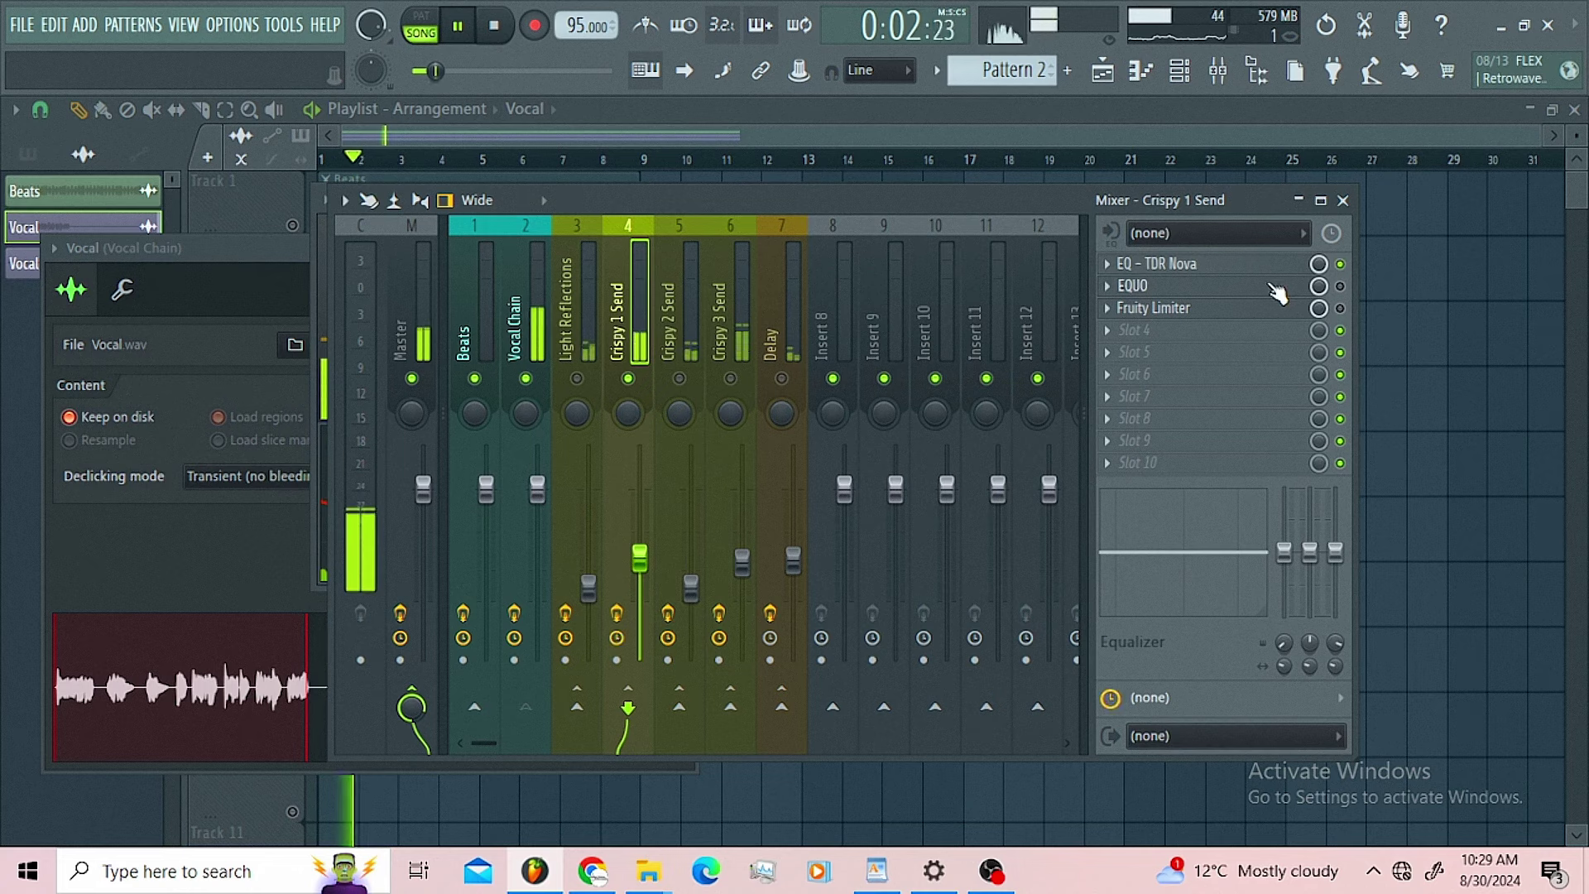
key("space")
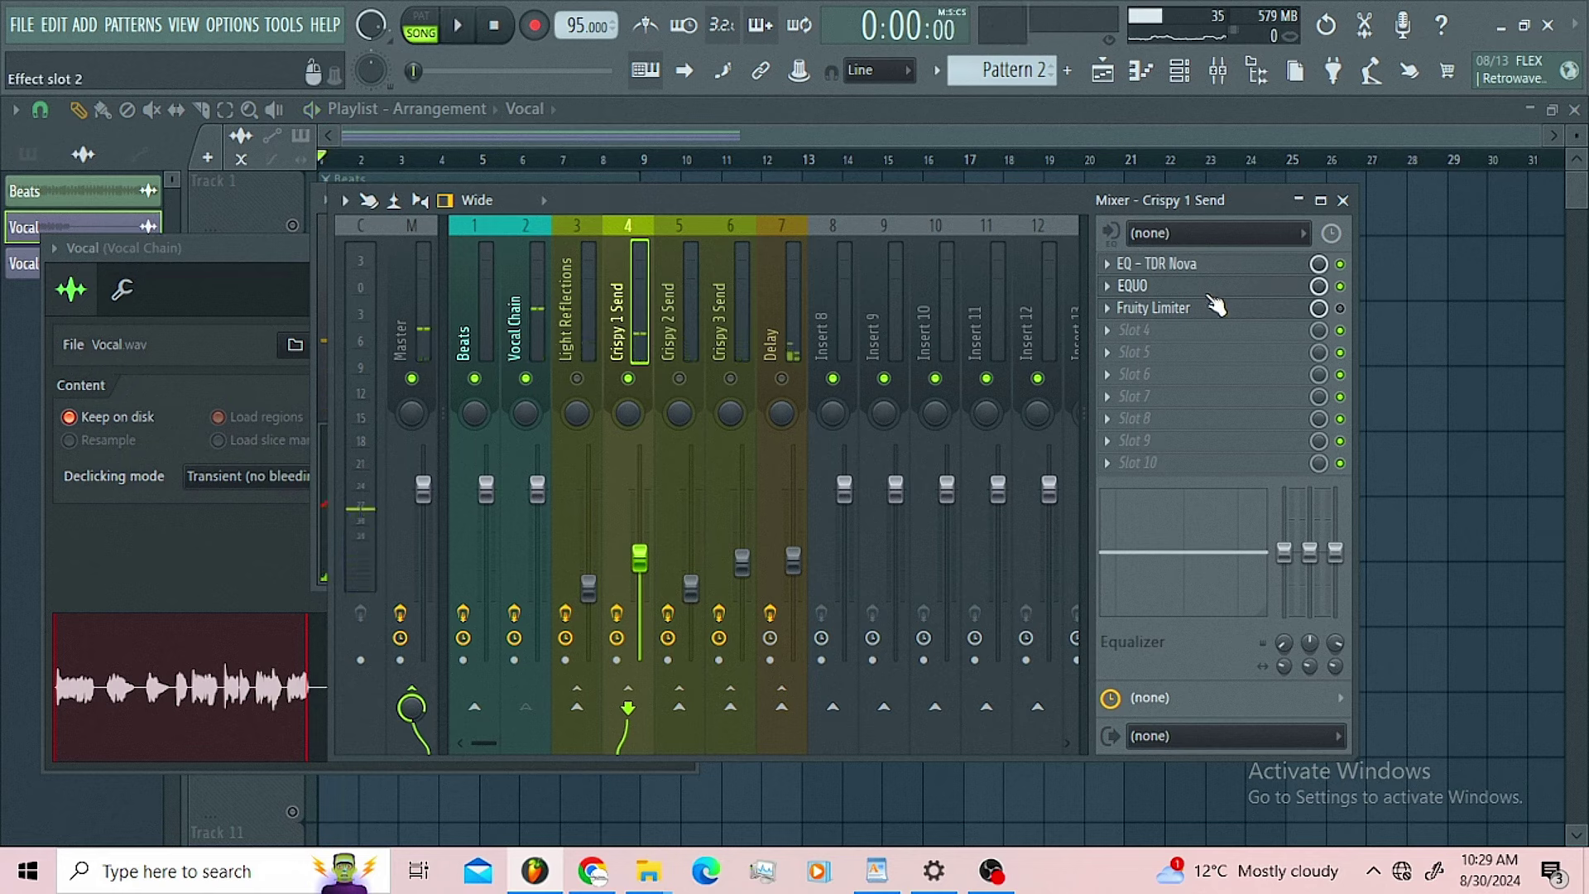
- Examine the EQUO curve and preset list on Crispy 1 Send, and play the send with Fruity Limiter still bypassed
left_click(1197, 294)
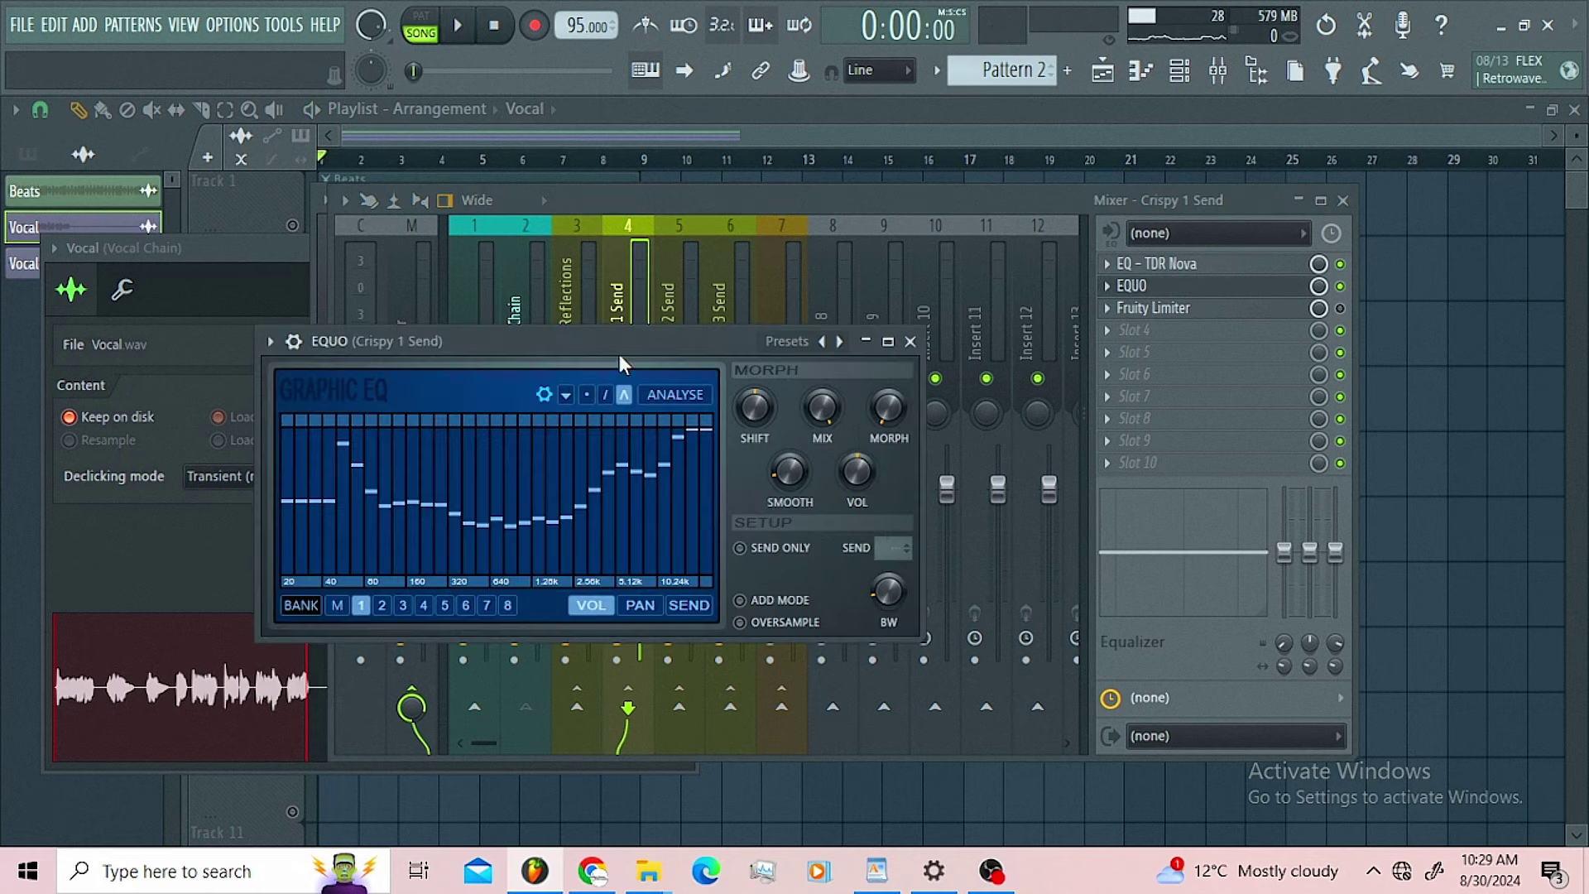
left_click_drag(619, 354, 713, 338)
right_click(924, 346)
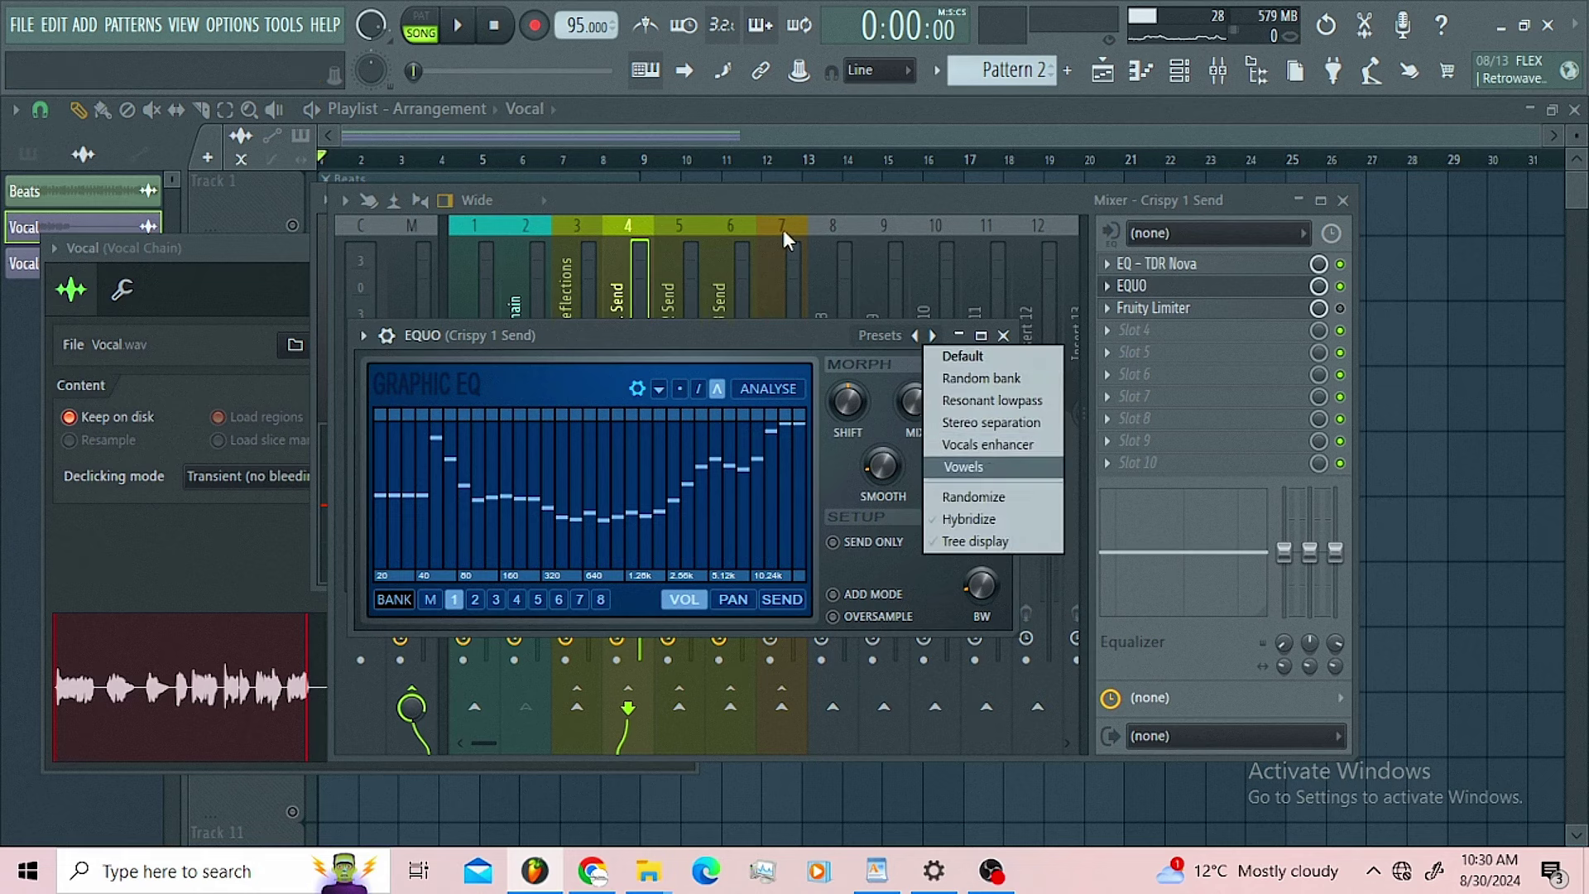
left_click(793, 205)
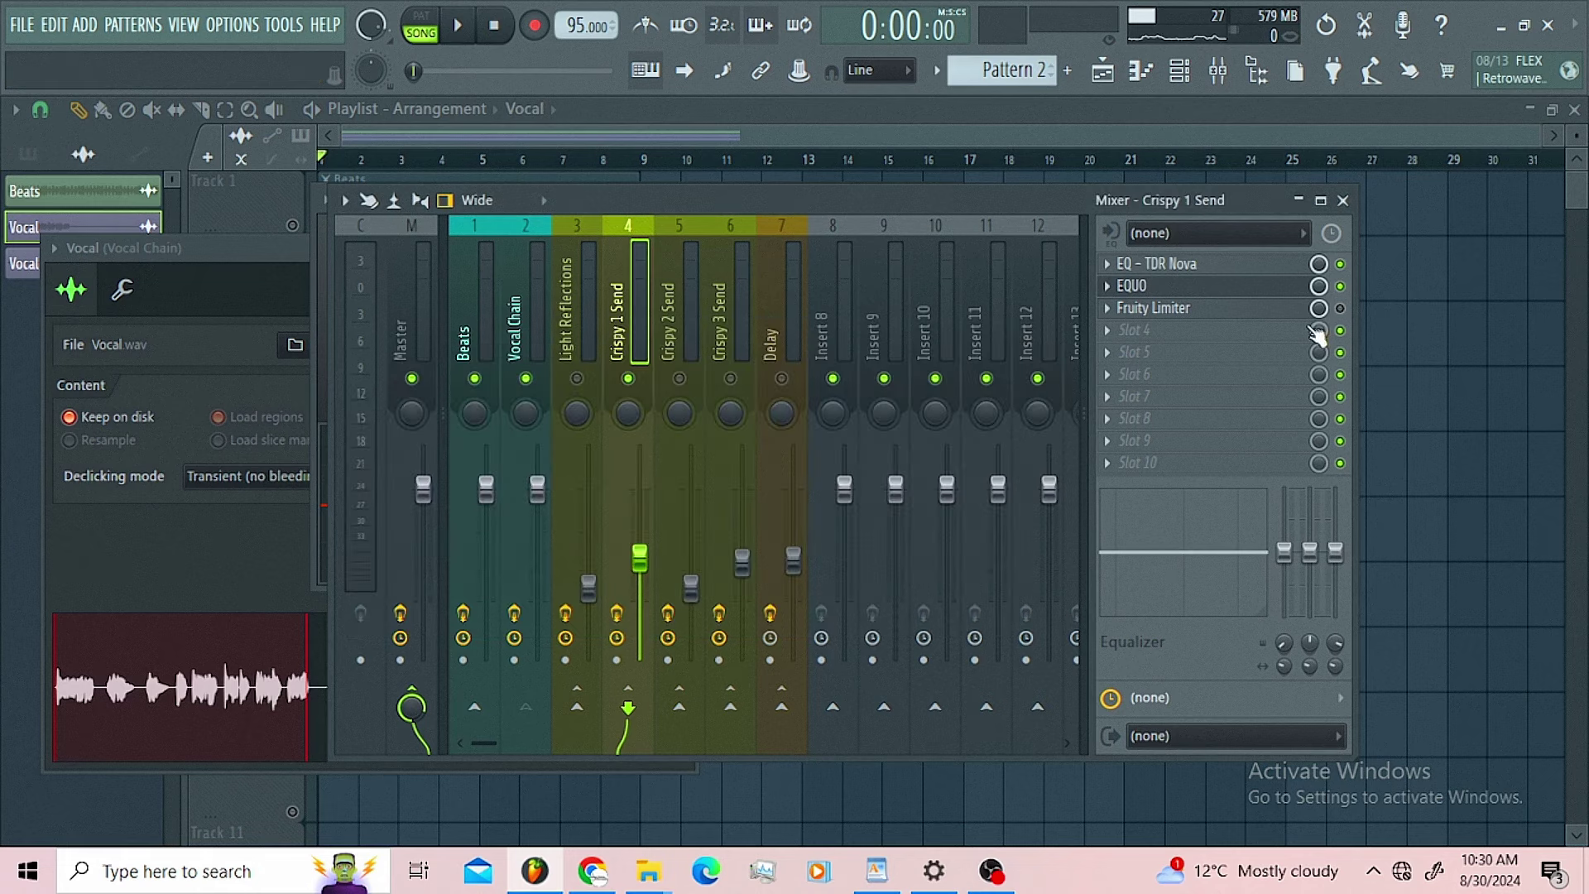
key("space")
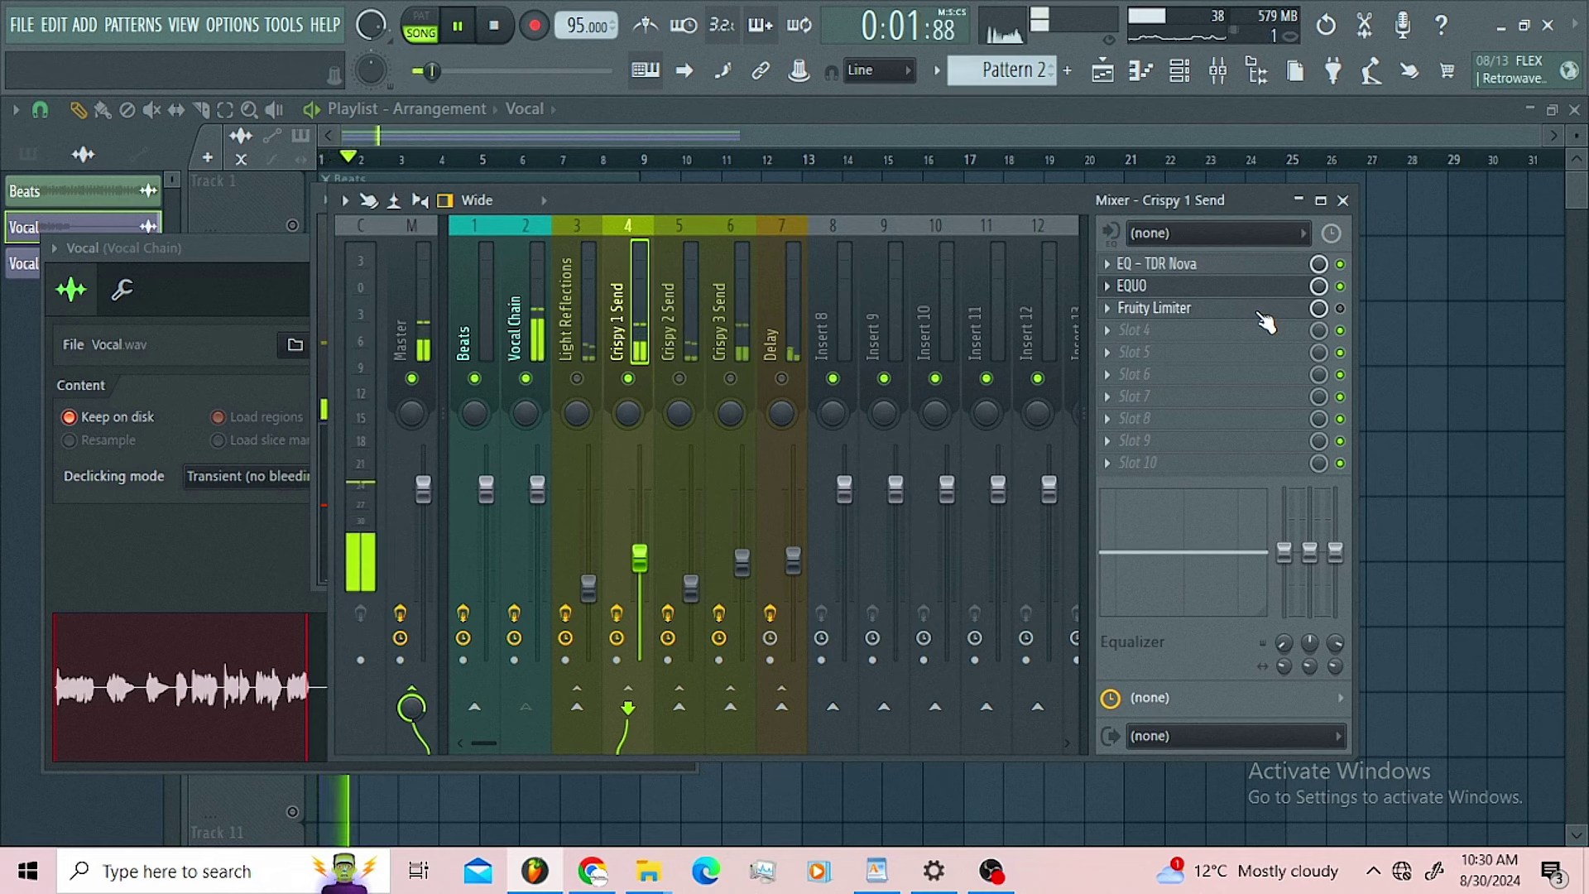
key("space")
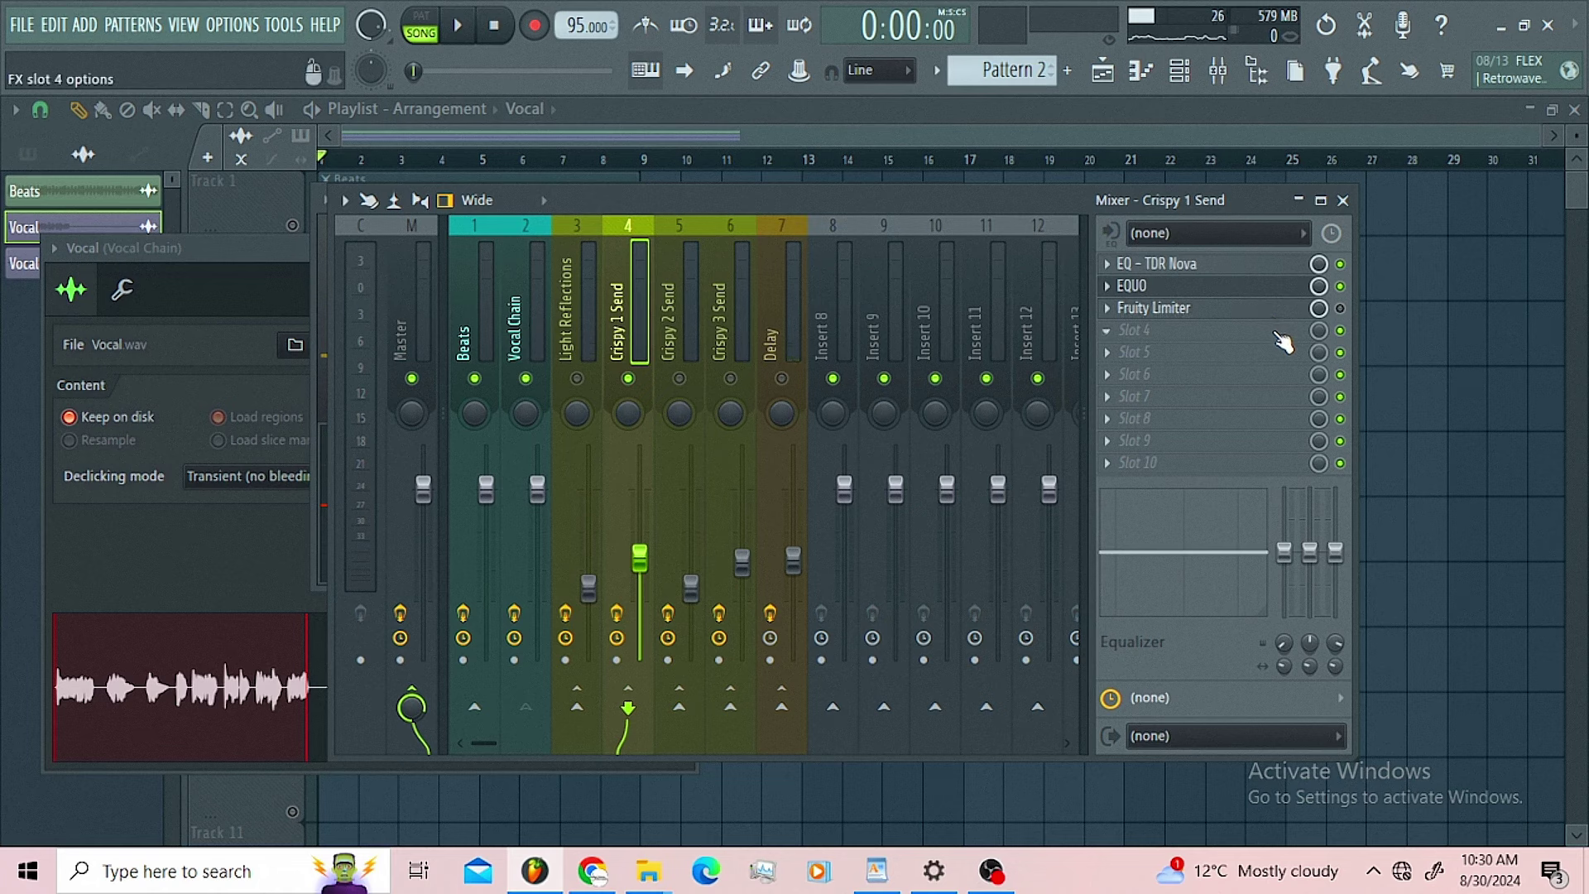
- Re-enable Fruity Limiter on the Crispy 1 Send track and examine its compressor settings
left_click(1341, 310)
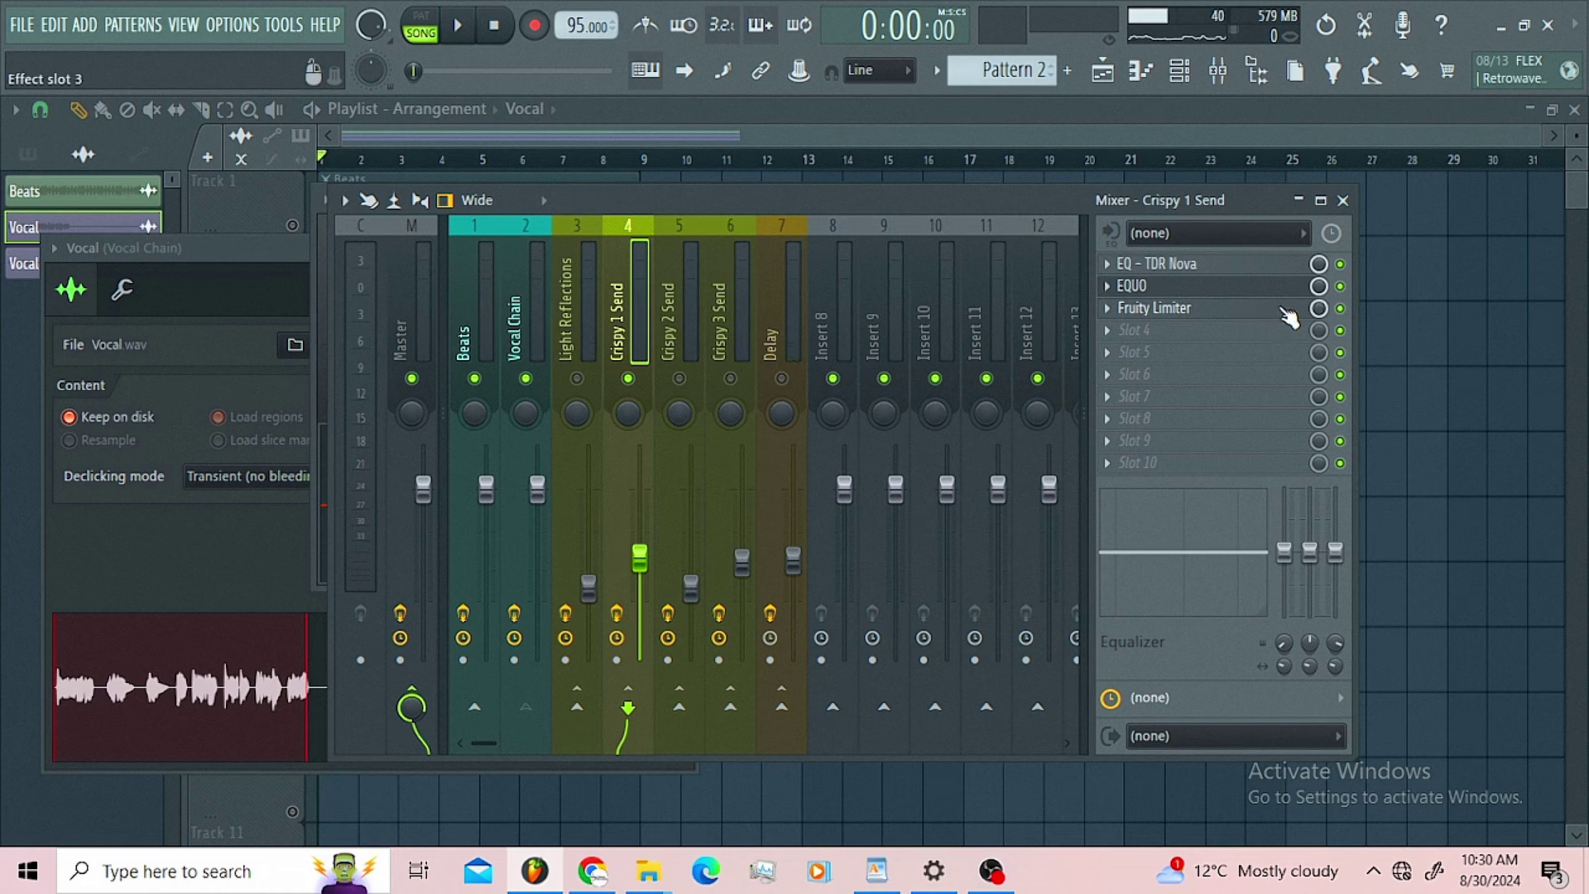
left_click(1278, 313)
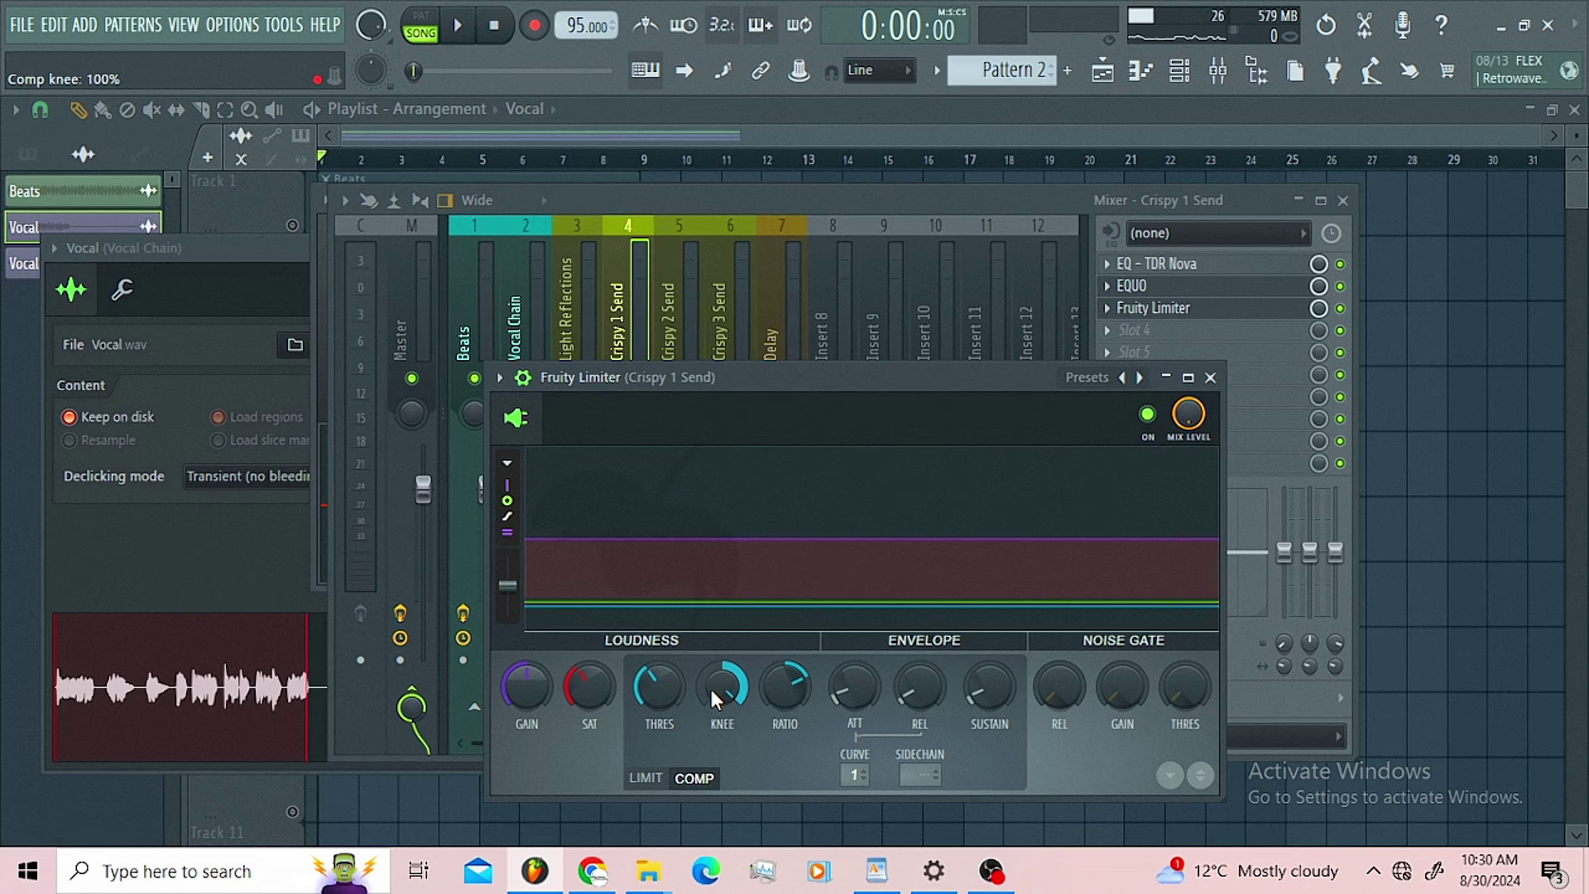
left_click(732, 208)
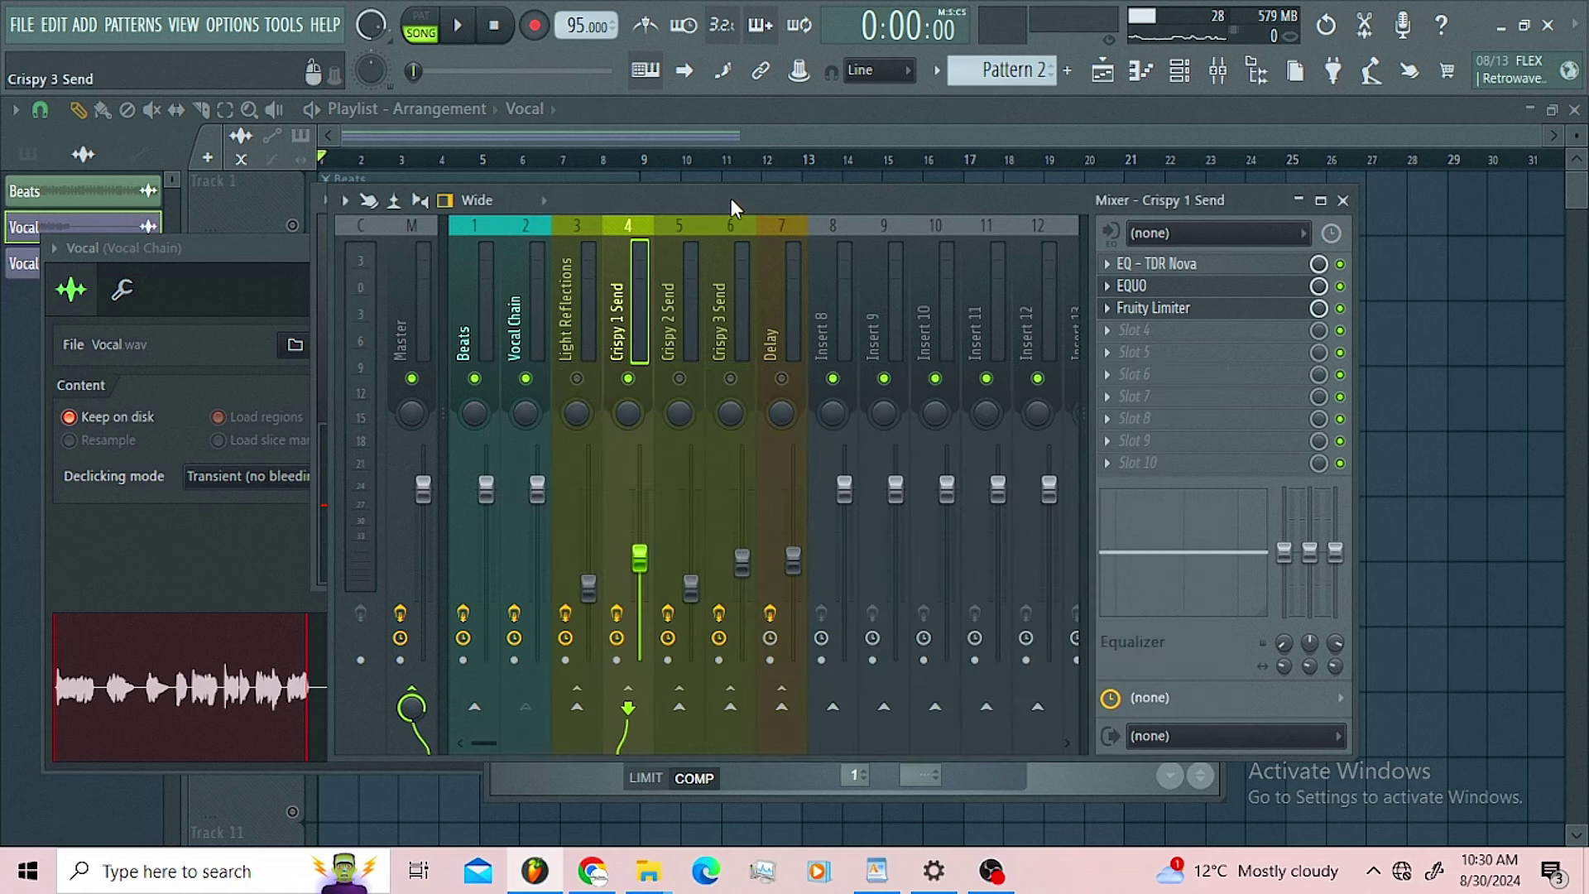
- Route the Vocal Chain track back to the master and unmute the Light Reflections track
left_click(517, 335)
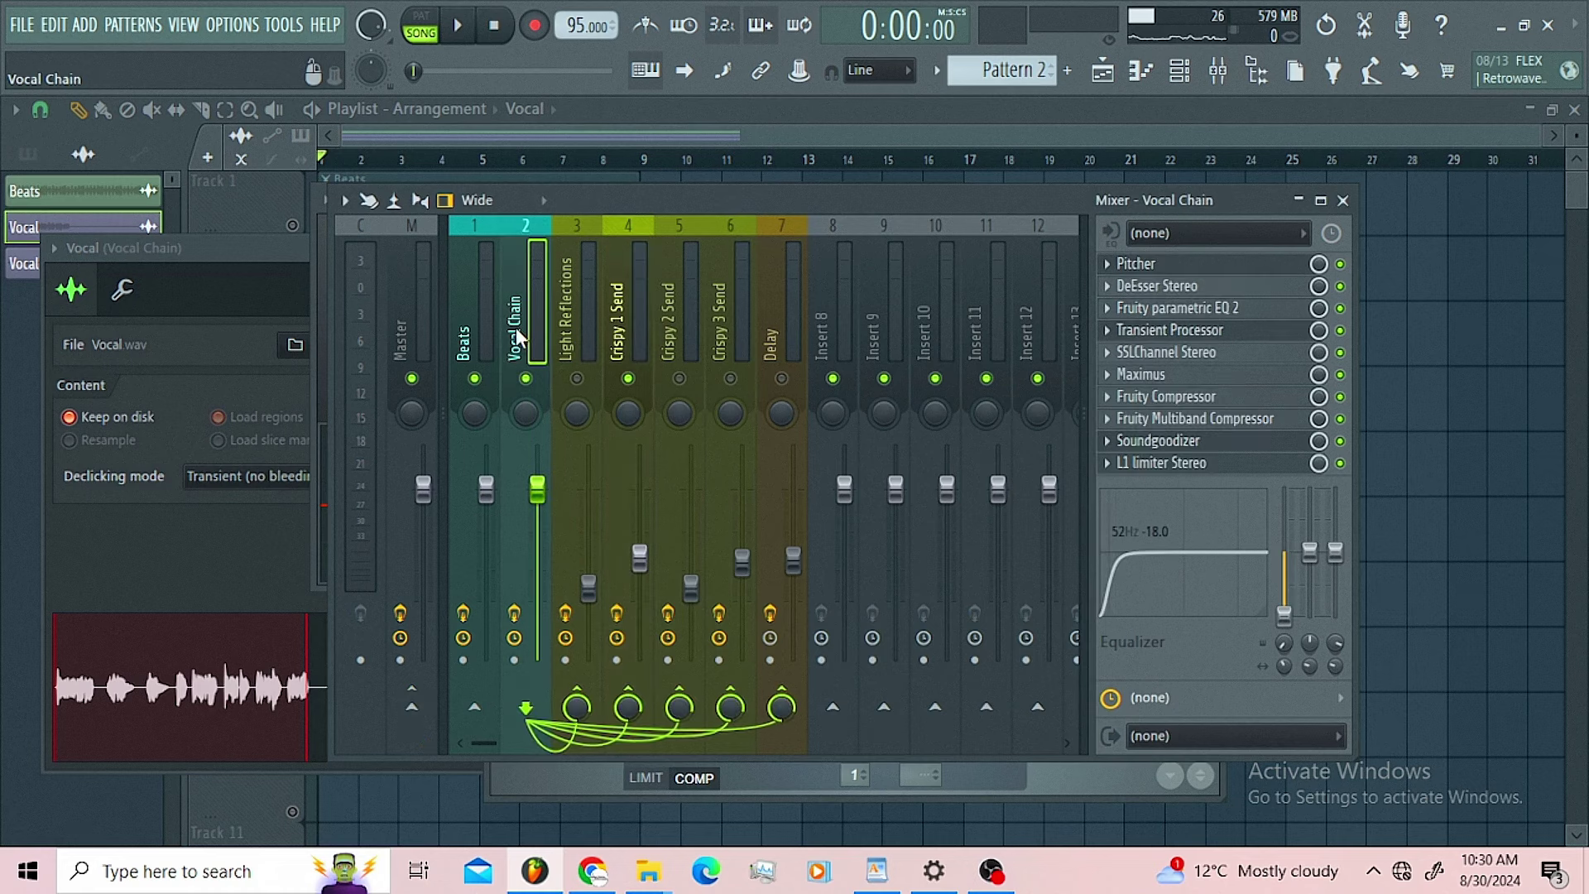
left_click(411, 707)
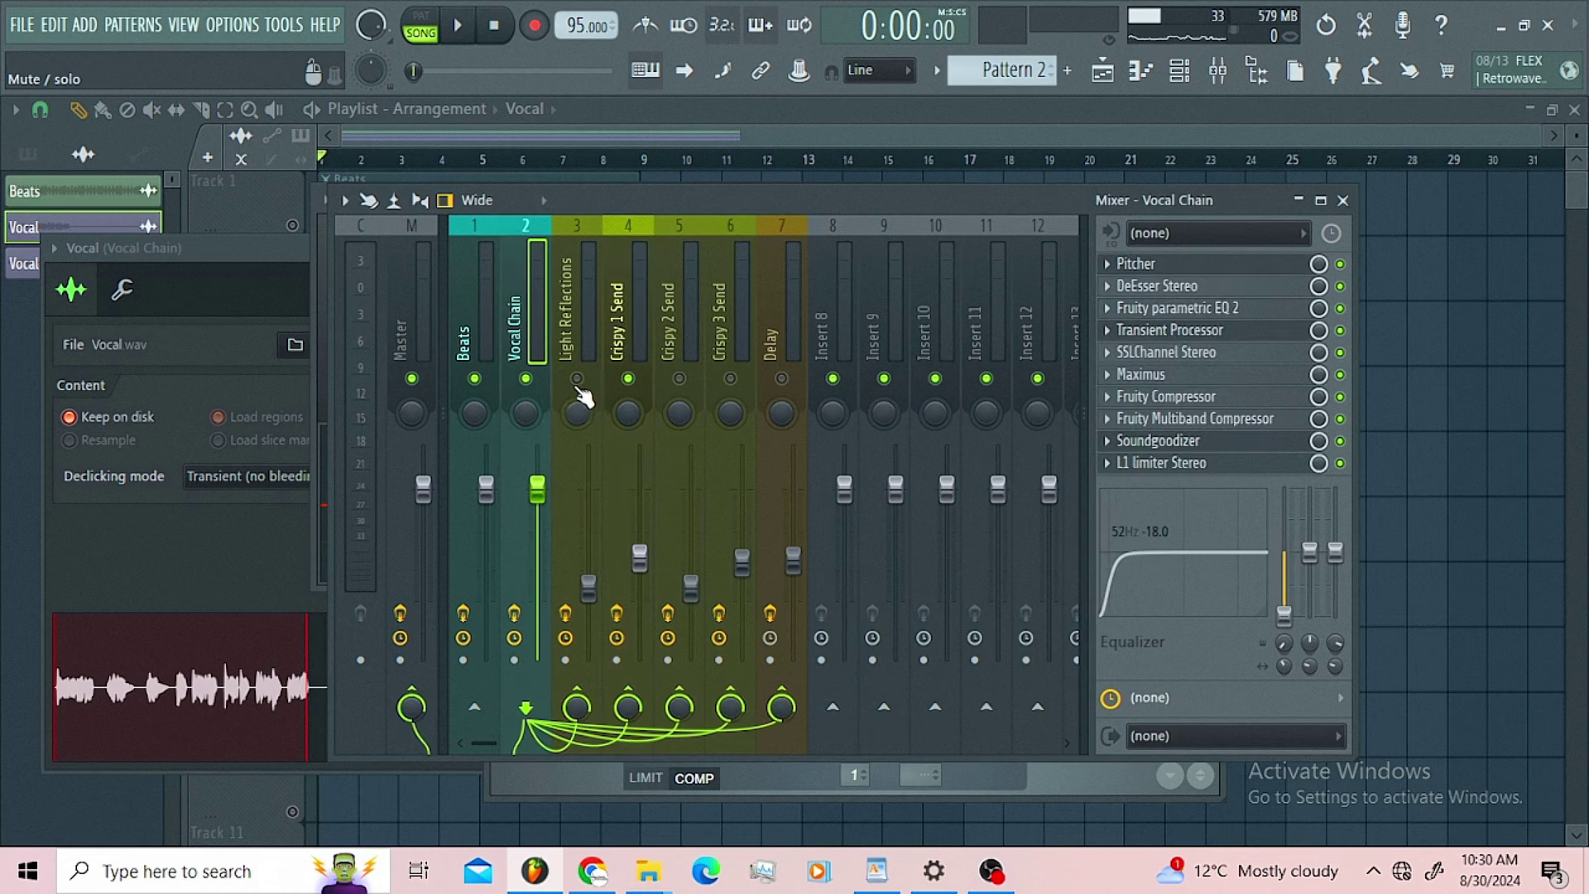
left_click(577, 379)
- Copy the Crispy 1 Send volume, lower its fader to 0%, and play the vocal without that send
right_click(646, 574)
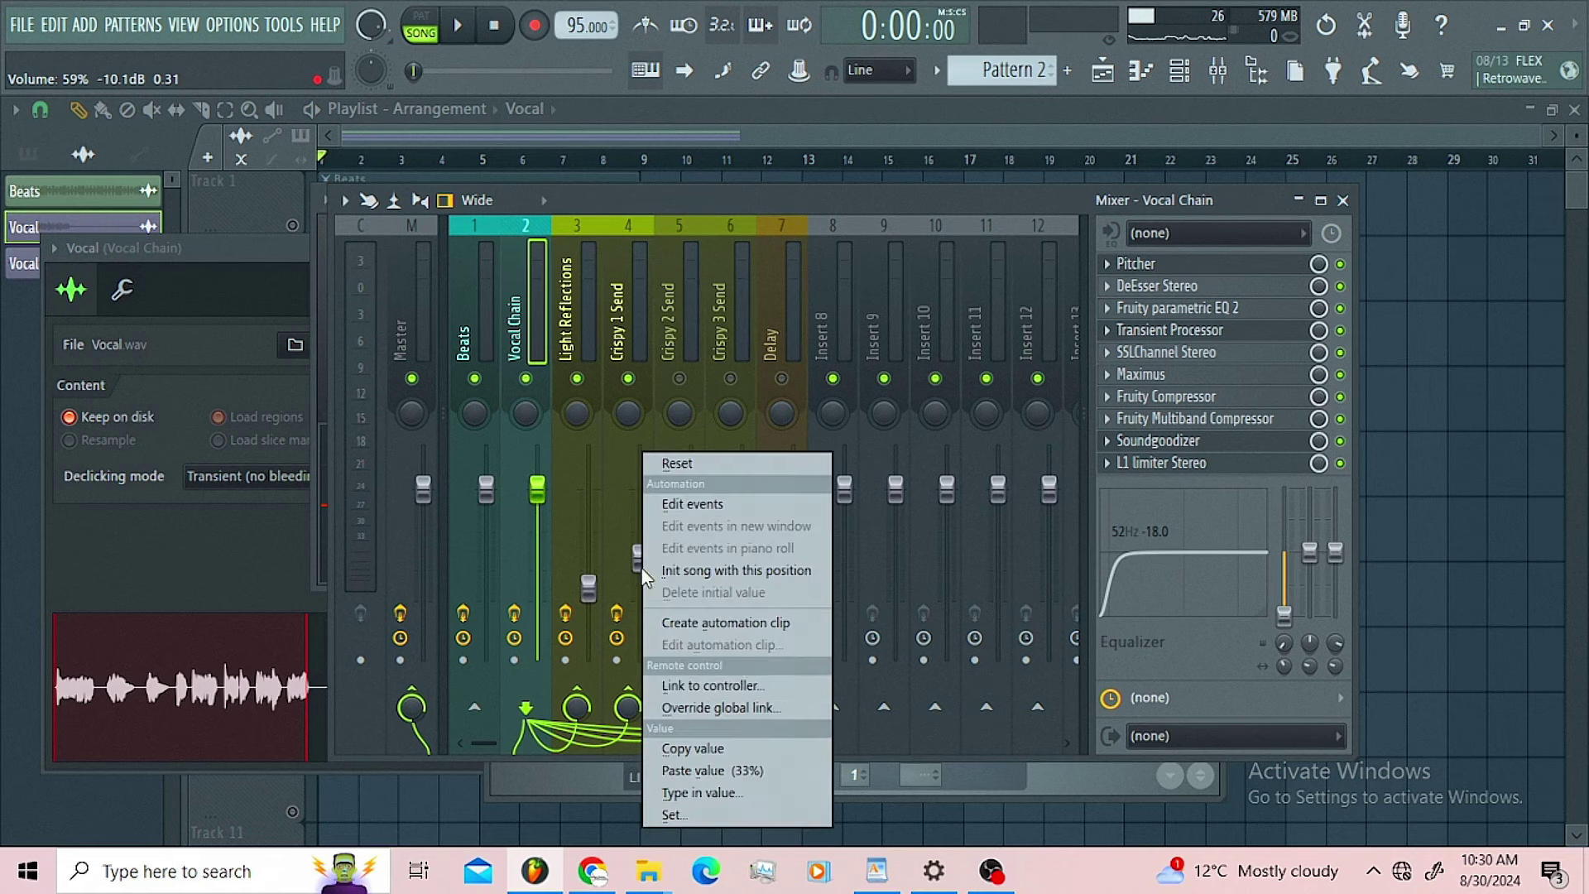
left_click(714, 748)
left_click_drag(640, 569, 642, 667)
key("space")
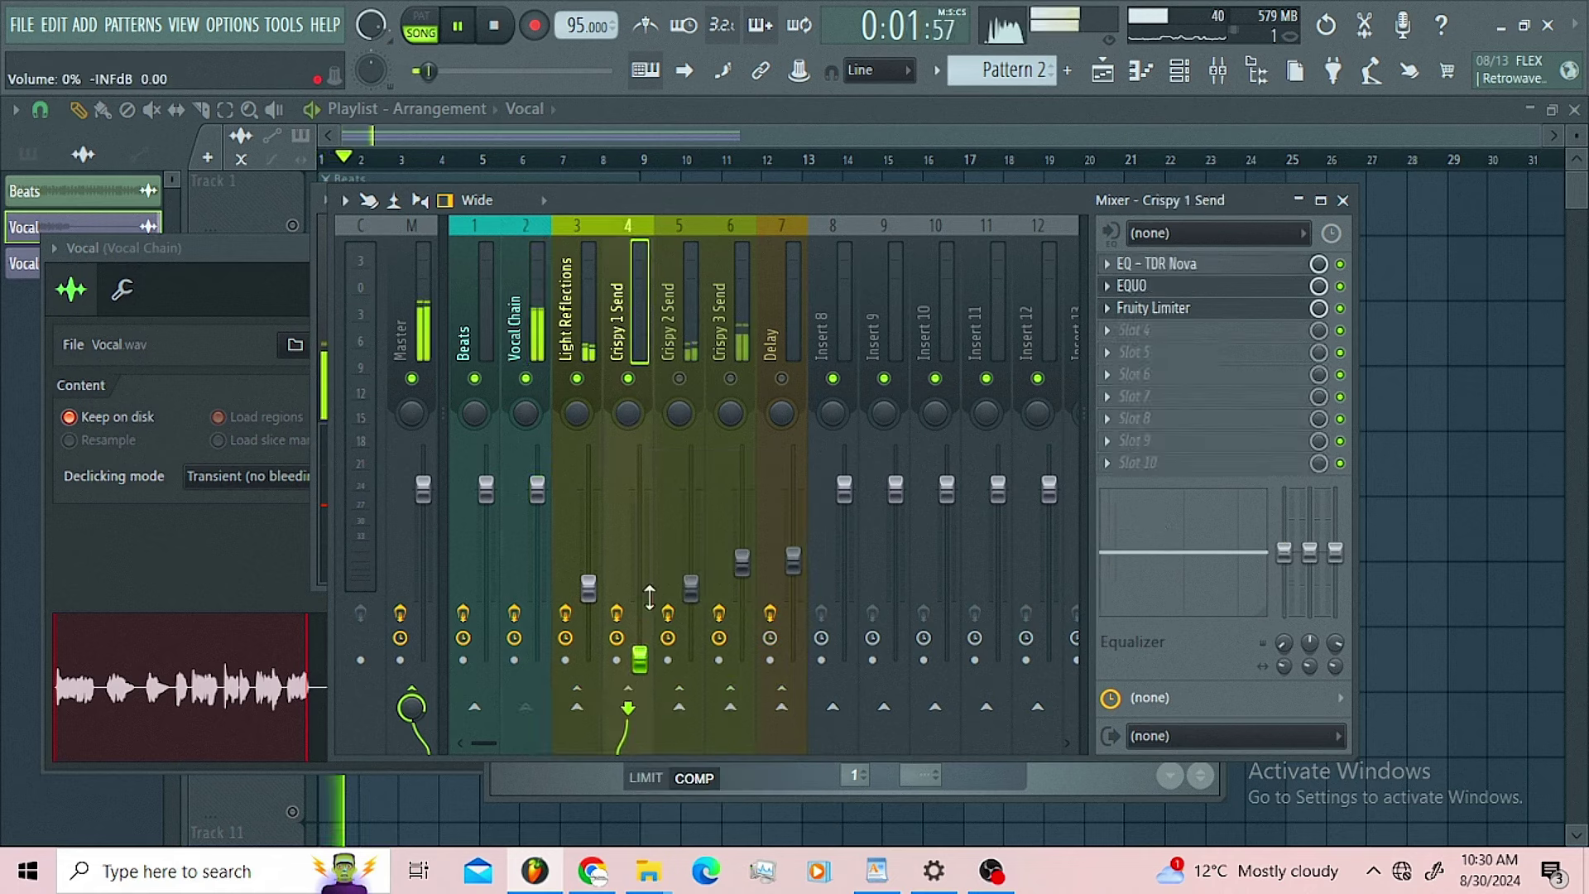
key("space")
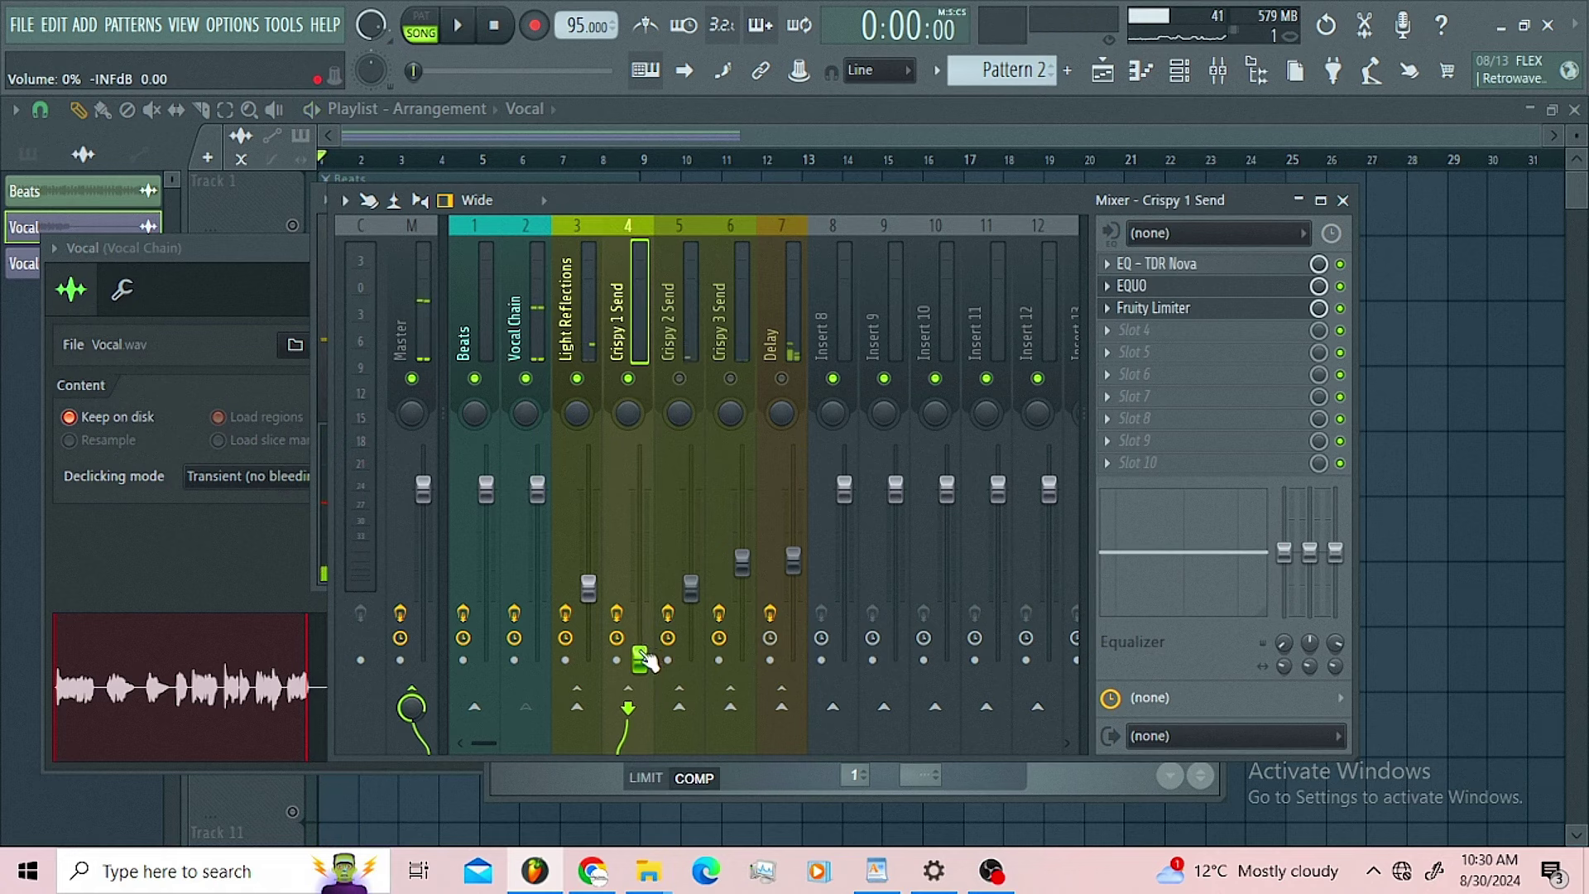
- Paste the copied volume back onto the Crispy 1 Send fader and play the vocal with the send active
right_click(642, 659)
left_click(750, 764)
key("space")
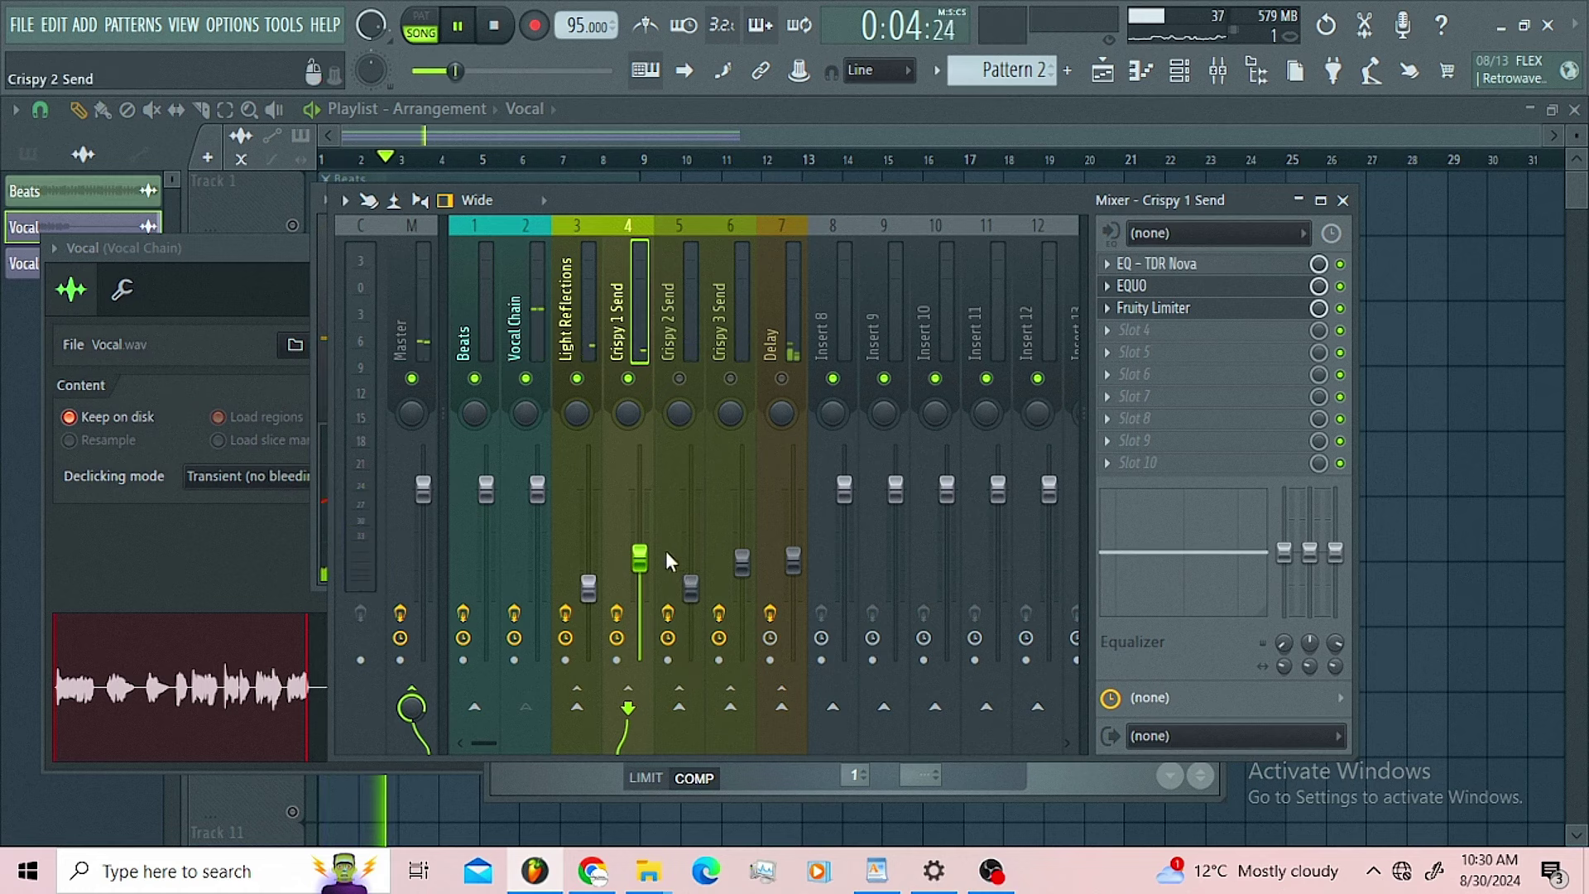
- Raise the Crispy 1 Send fader during playback to exaggerate the effect, and restore it with the copied volume
left_click_drag(639, 558, 639, 514)
right_click(640, 514)
left_click(777, 771)
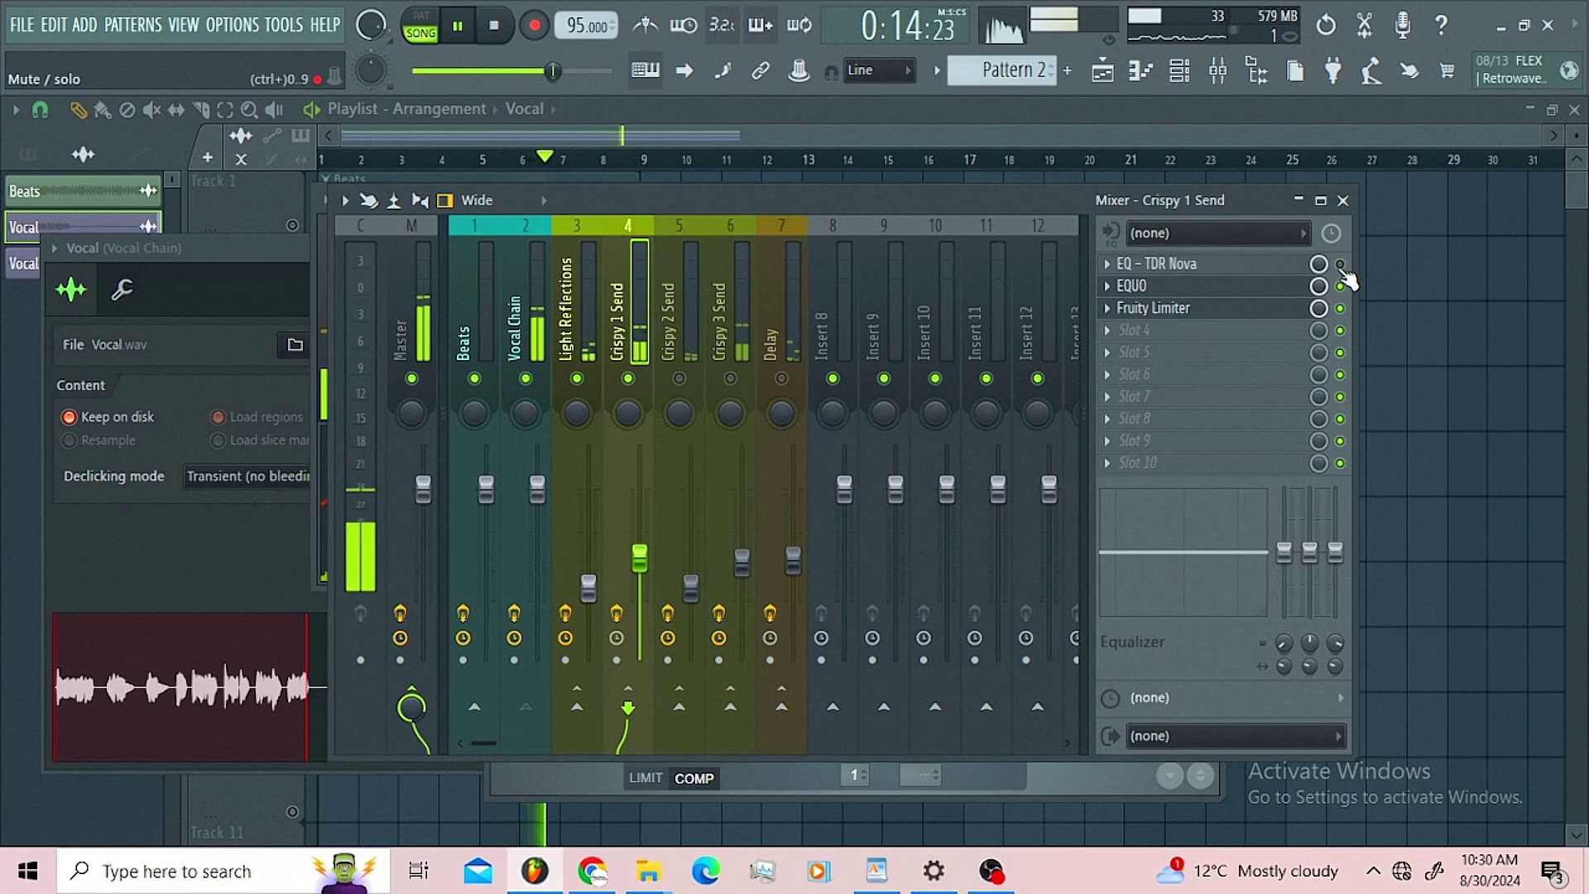
key("space")
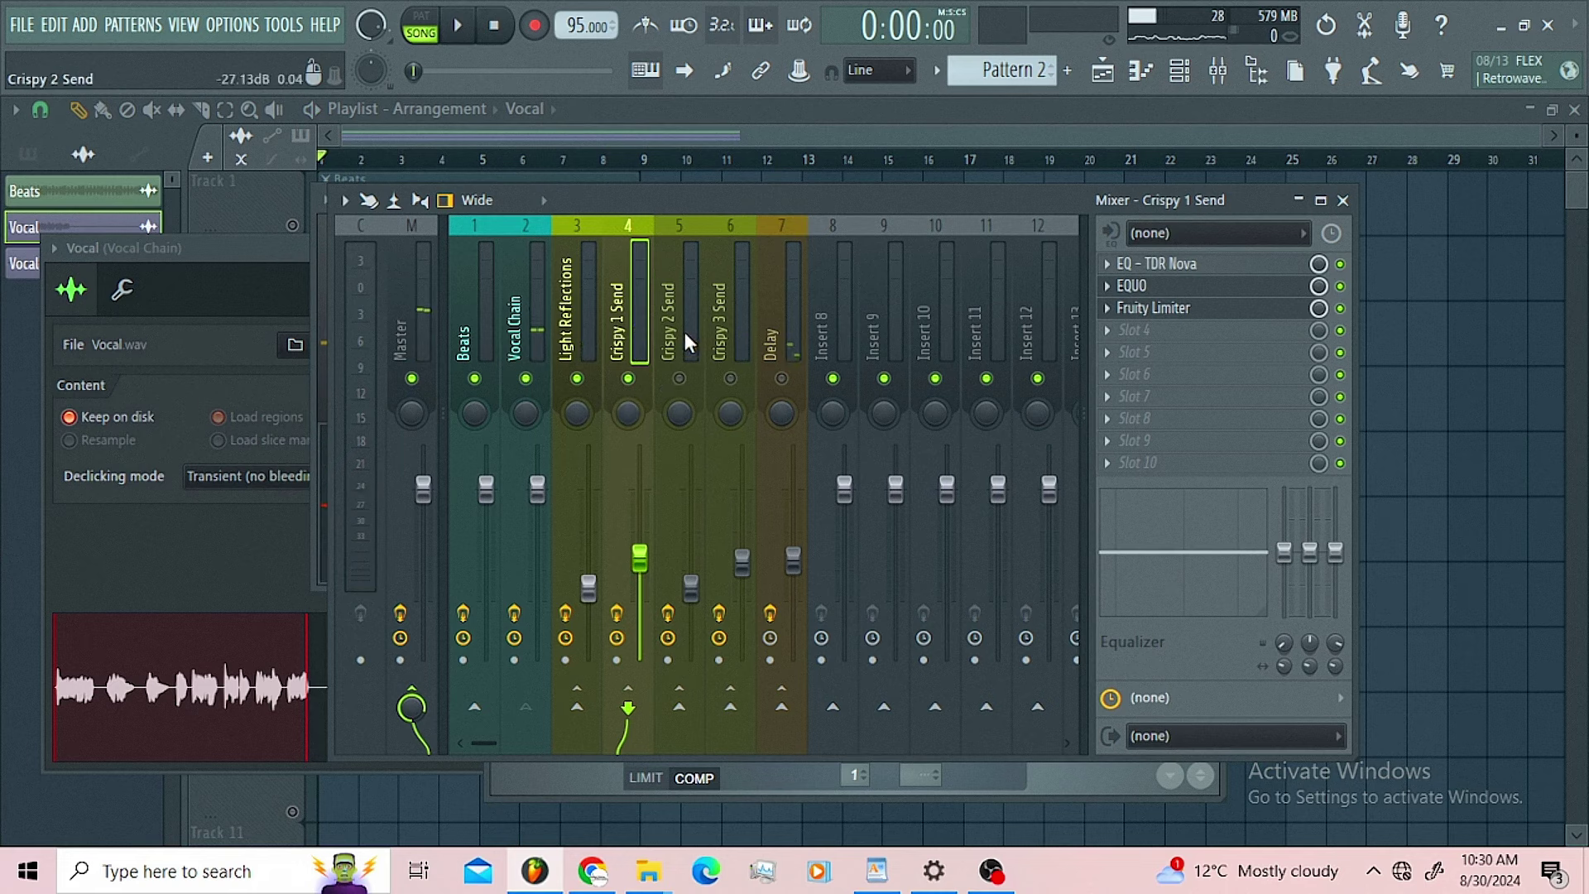
- Unmute the Crispy 2 Send track and mute the Crispy 1 Send and Light Reflections tracks
left_click(680, 379)
left_click(667, 336)
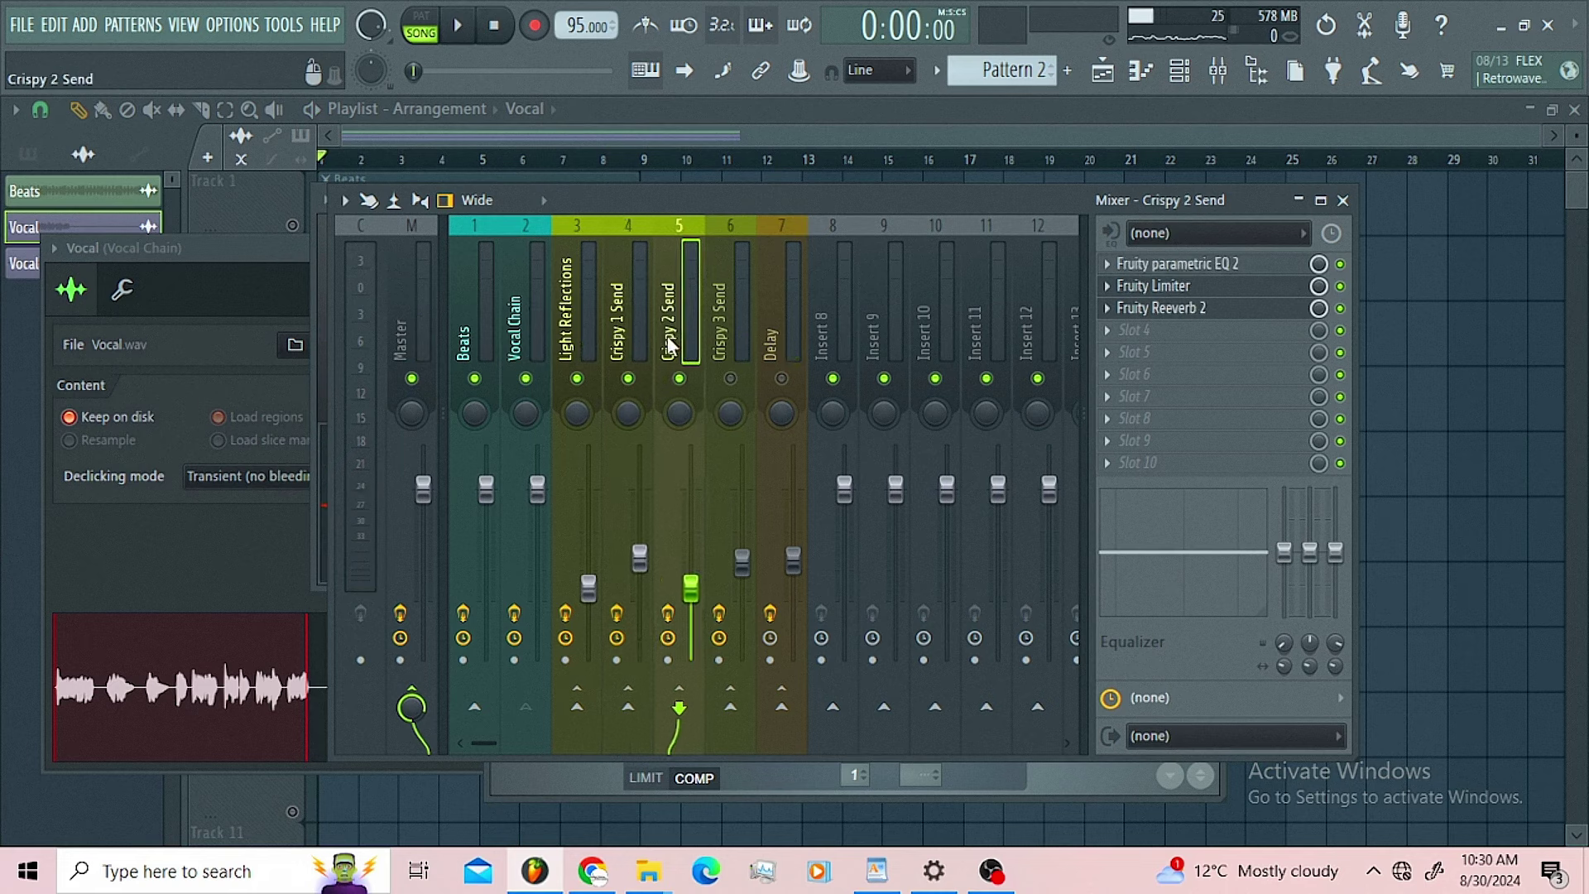
left_click(628, 378)
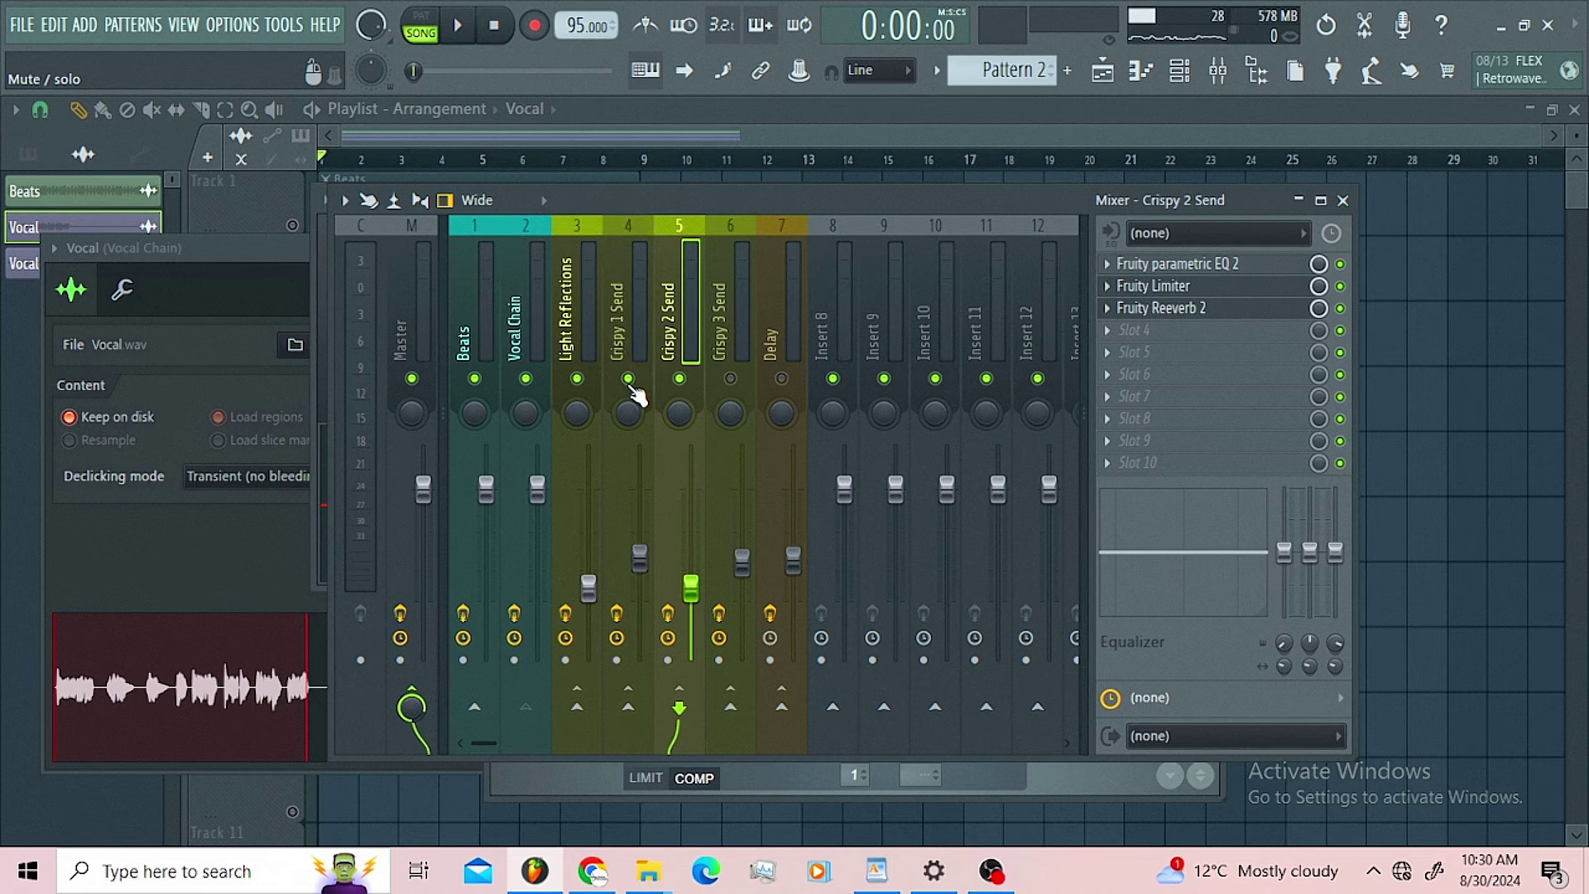
left_click(577, 378)
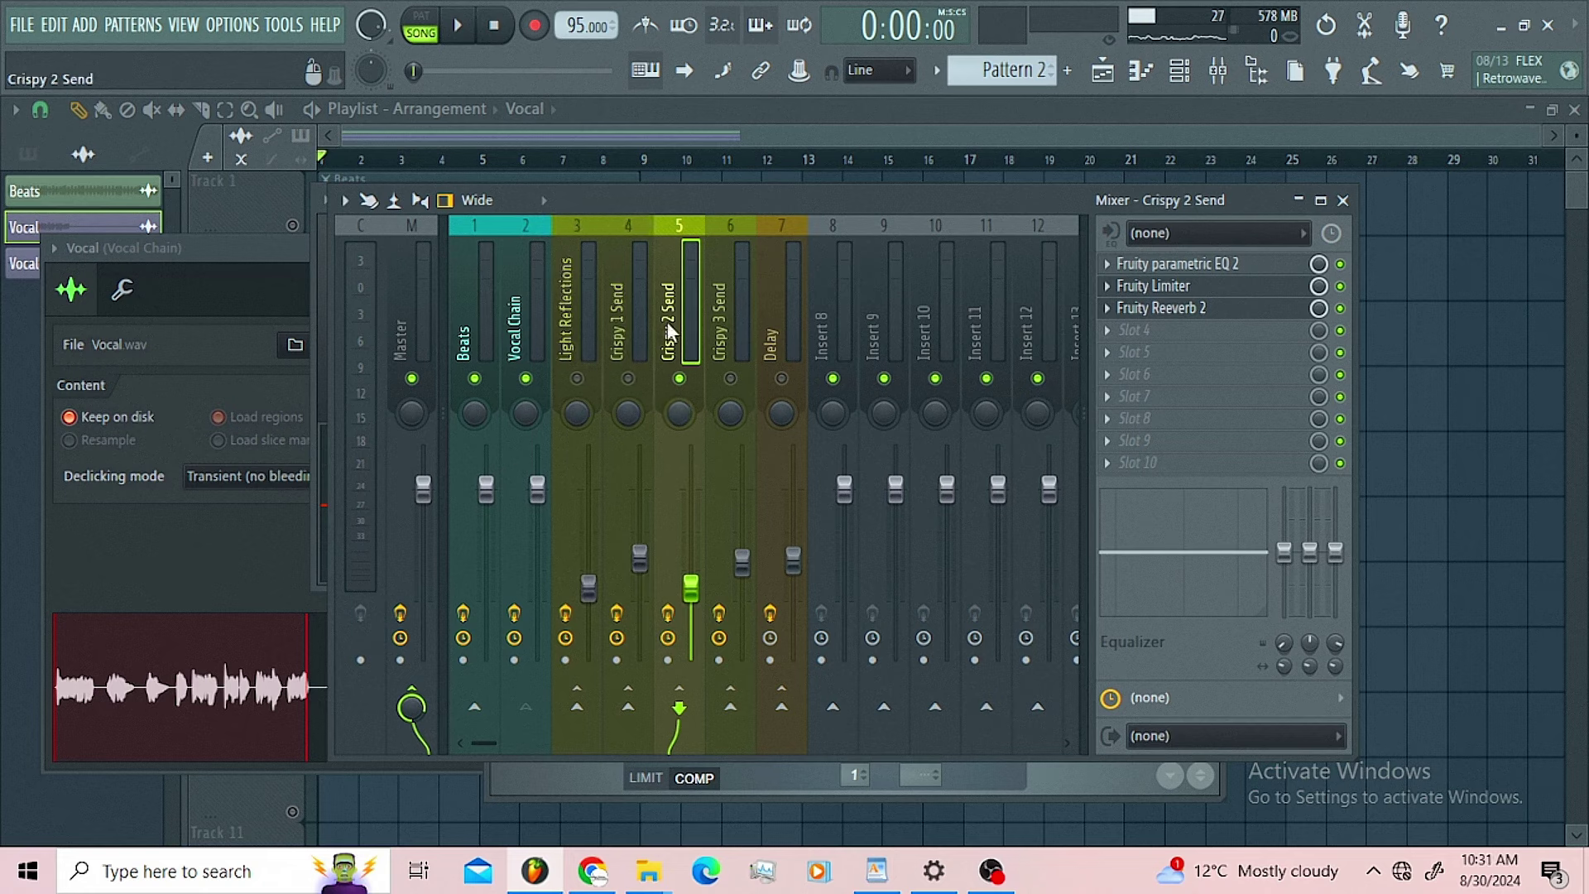
- Disable the Vocal Chain track's routing to the master and play only the Crispy 2 Send signal
left_click(509, 336)
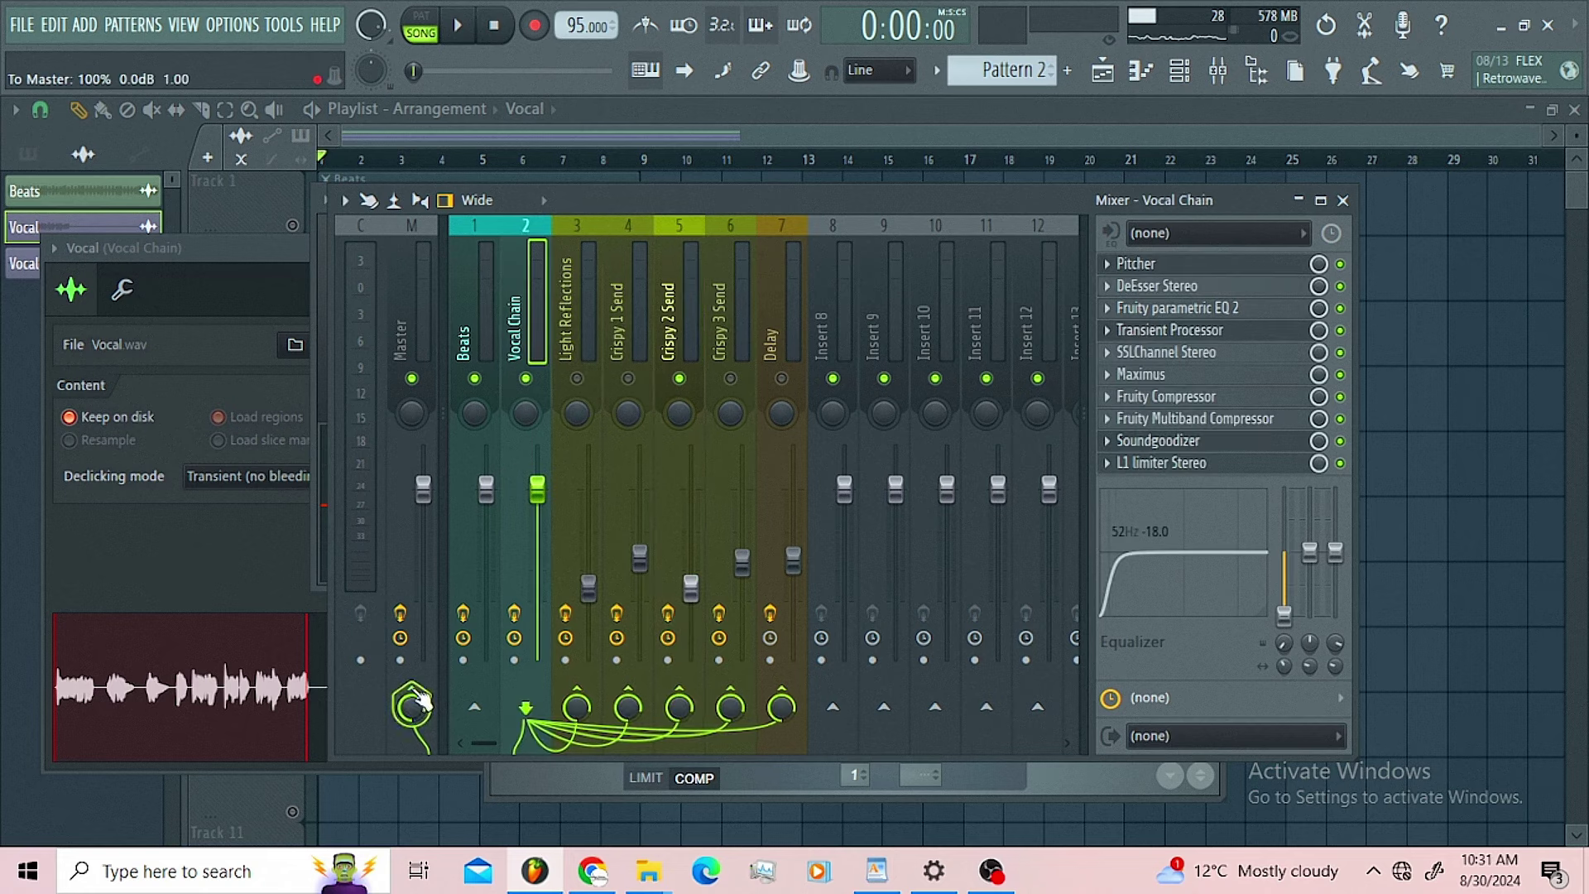
left_click(675, 346)
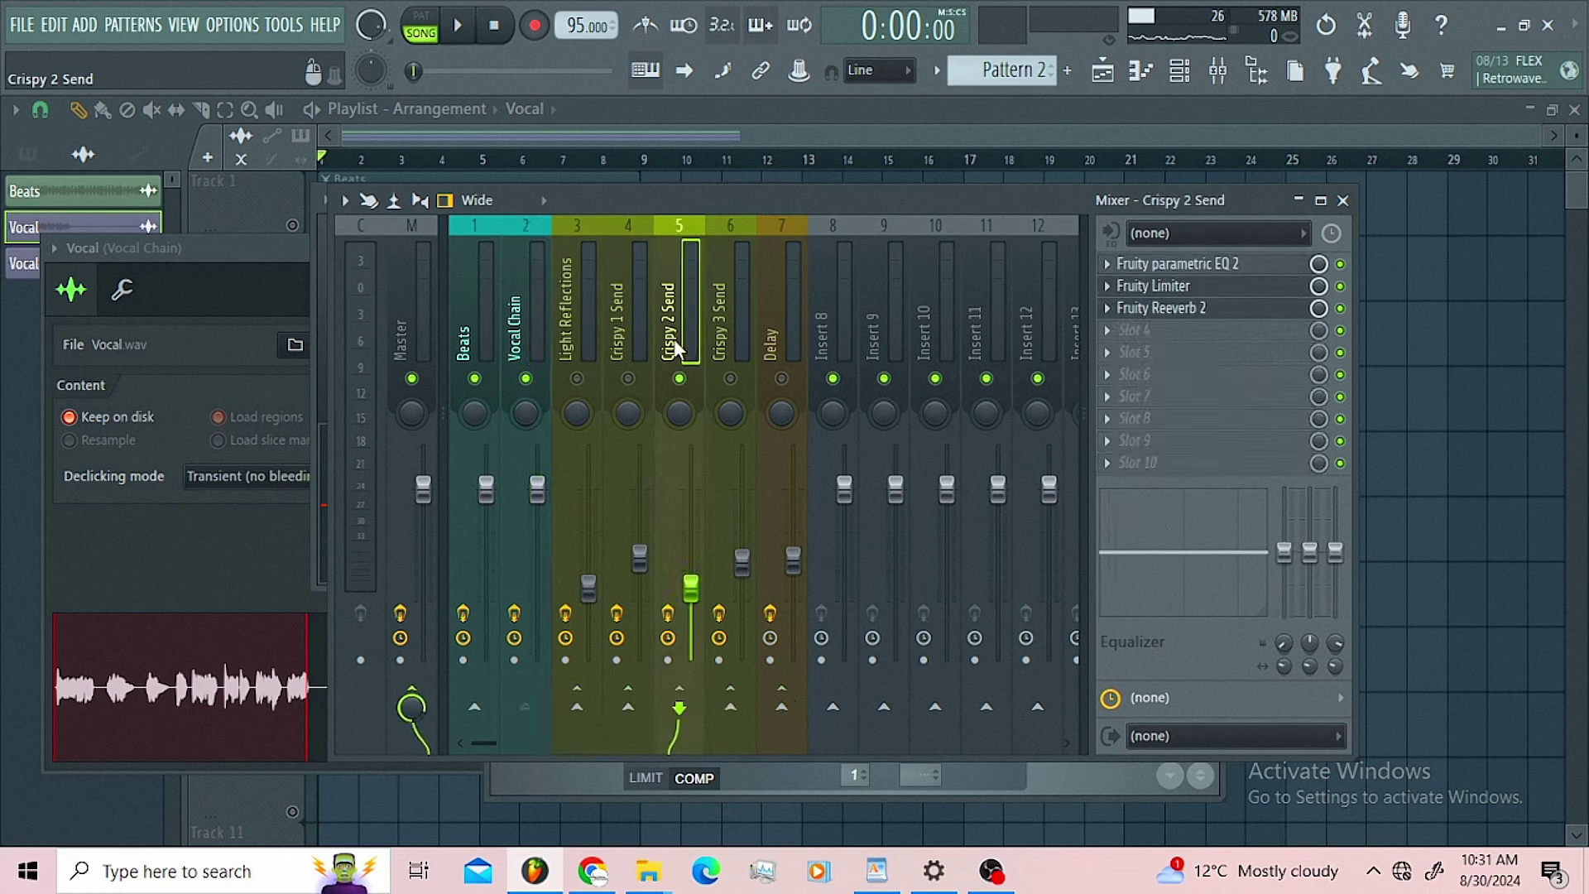
key("space")
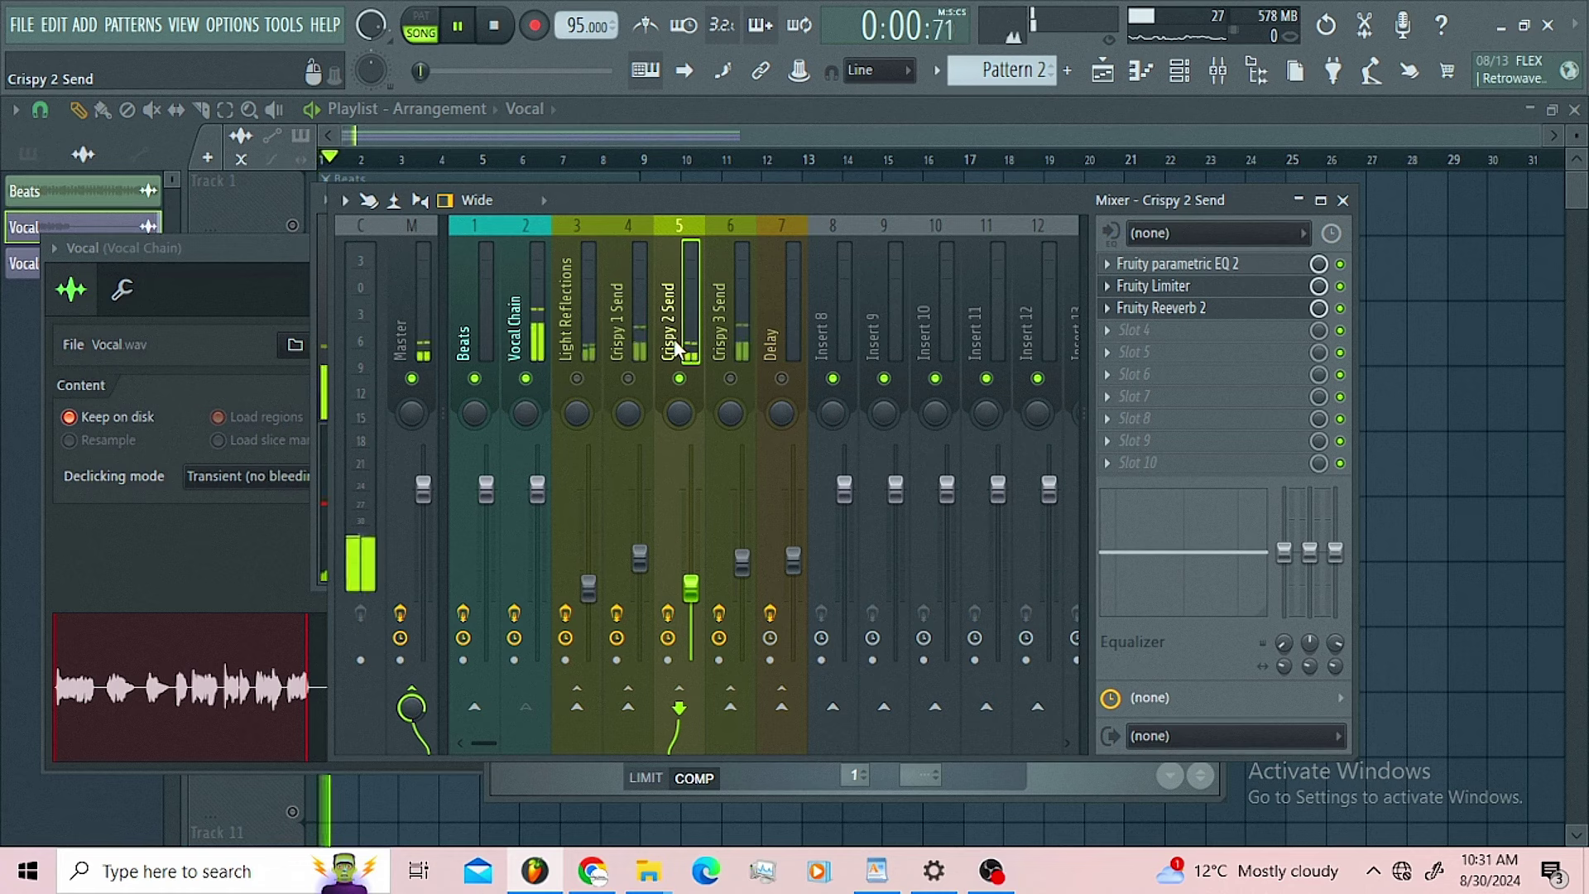
key("space")
- Copy the Crispy 2 Send volume, raise its fader to 95%, and play the send at the louder level
right_click(691, 588)
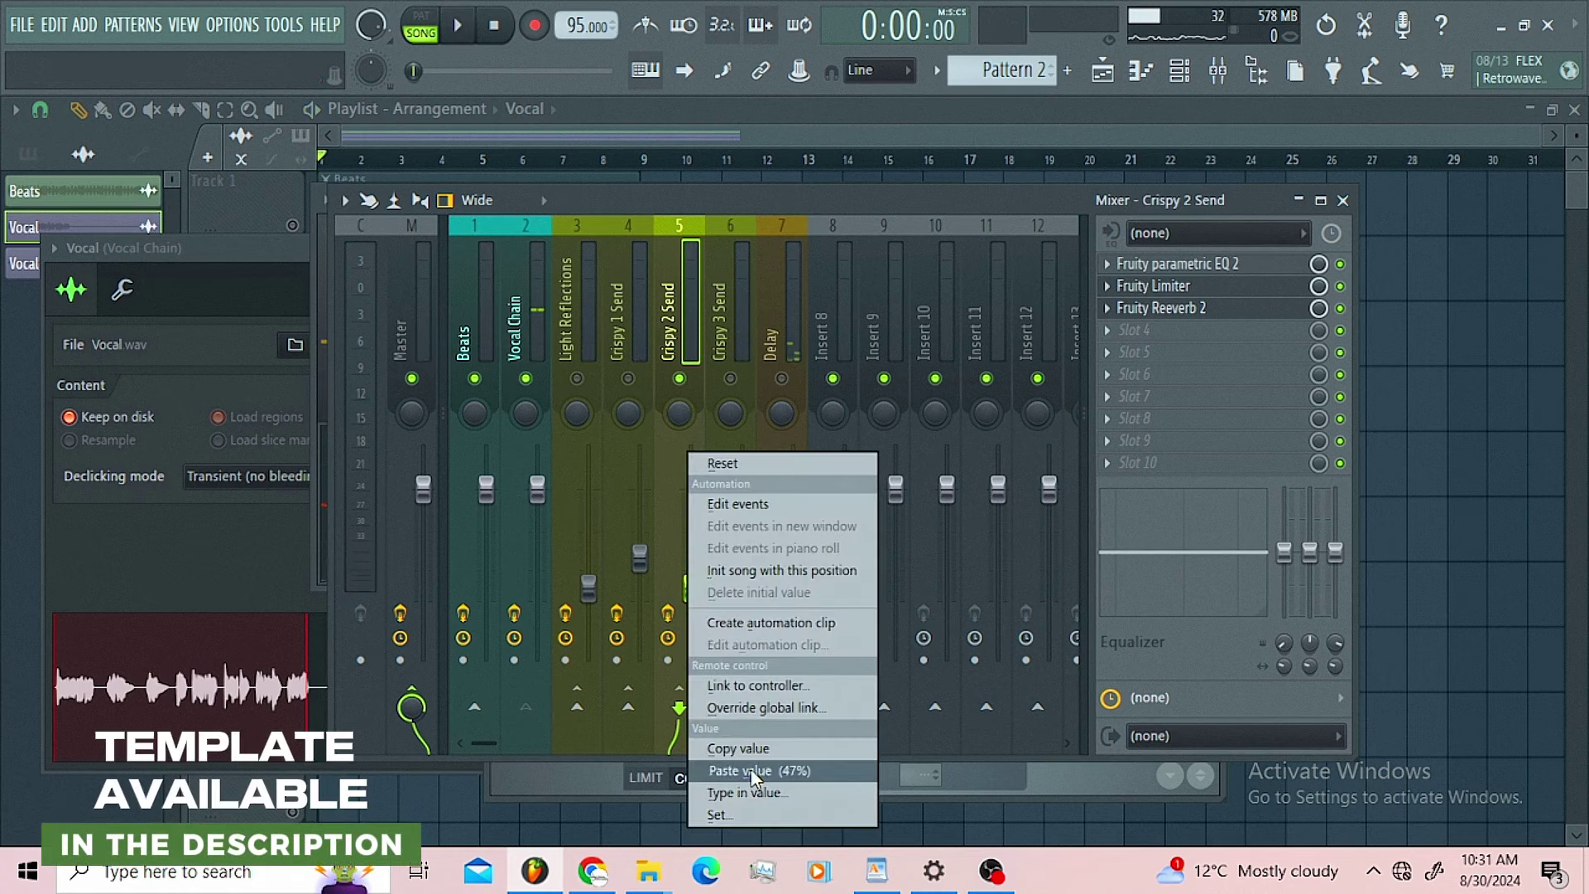
left_click(753, 752)
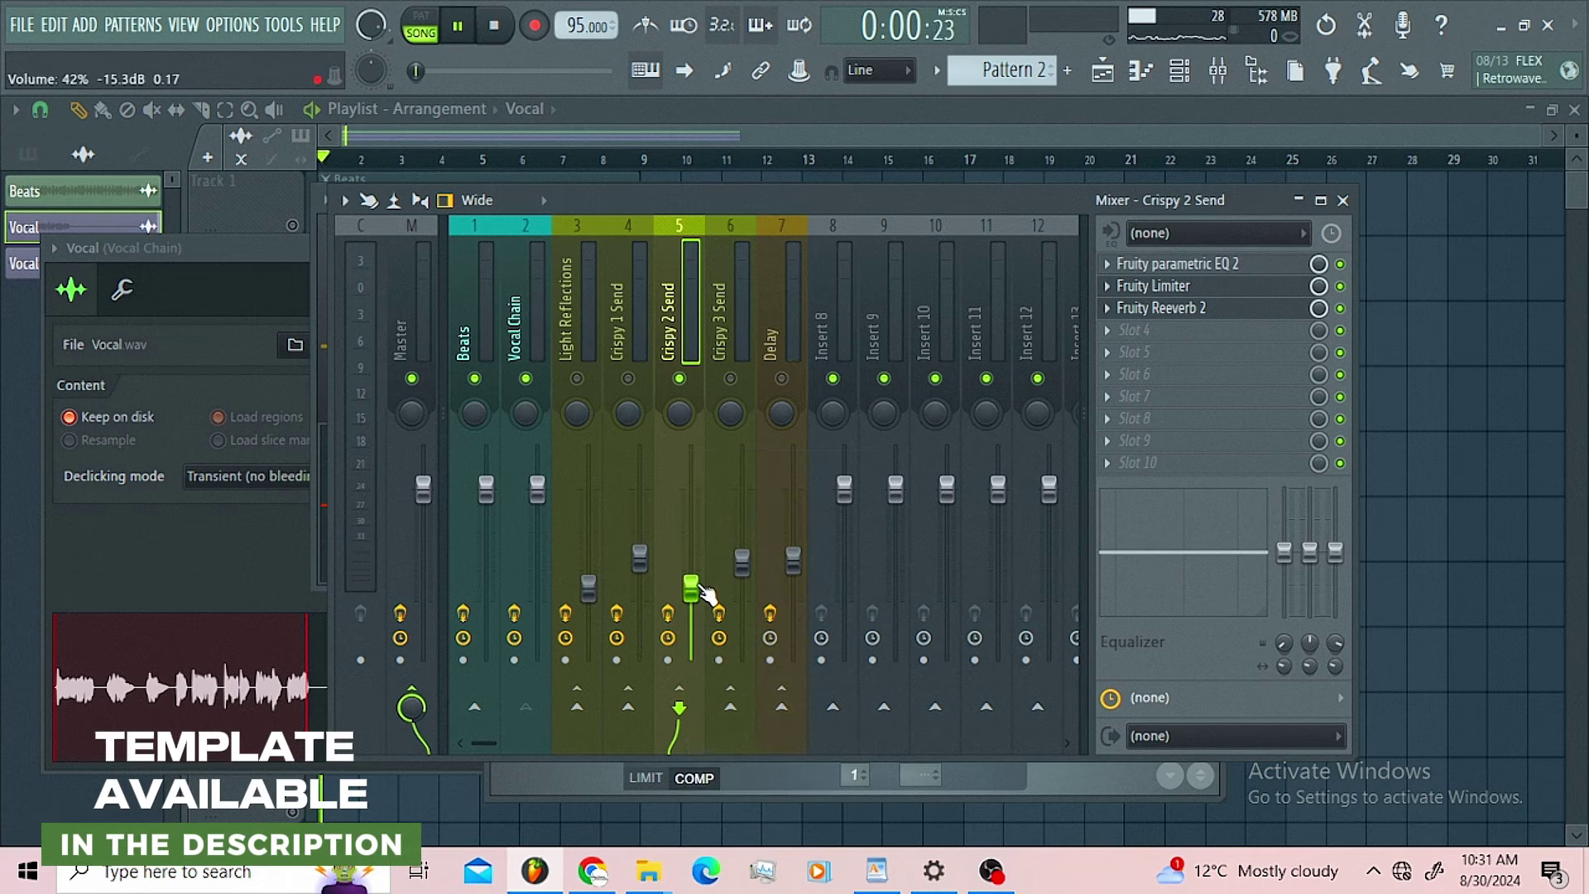
key("space")
left_click_drag(692, 585, 691, 497)
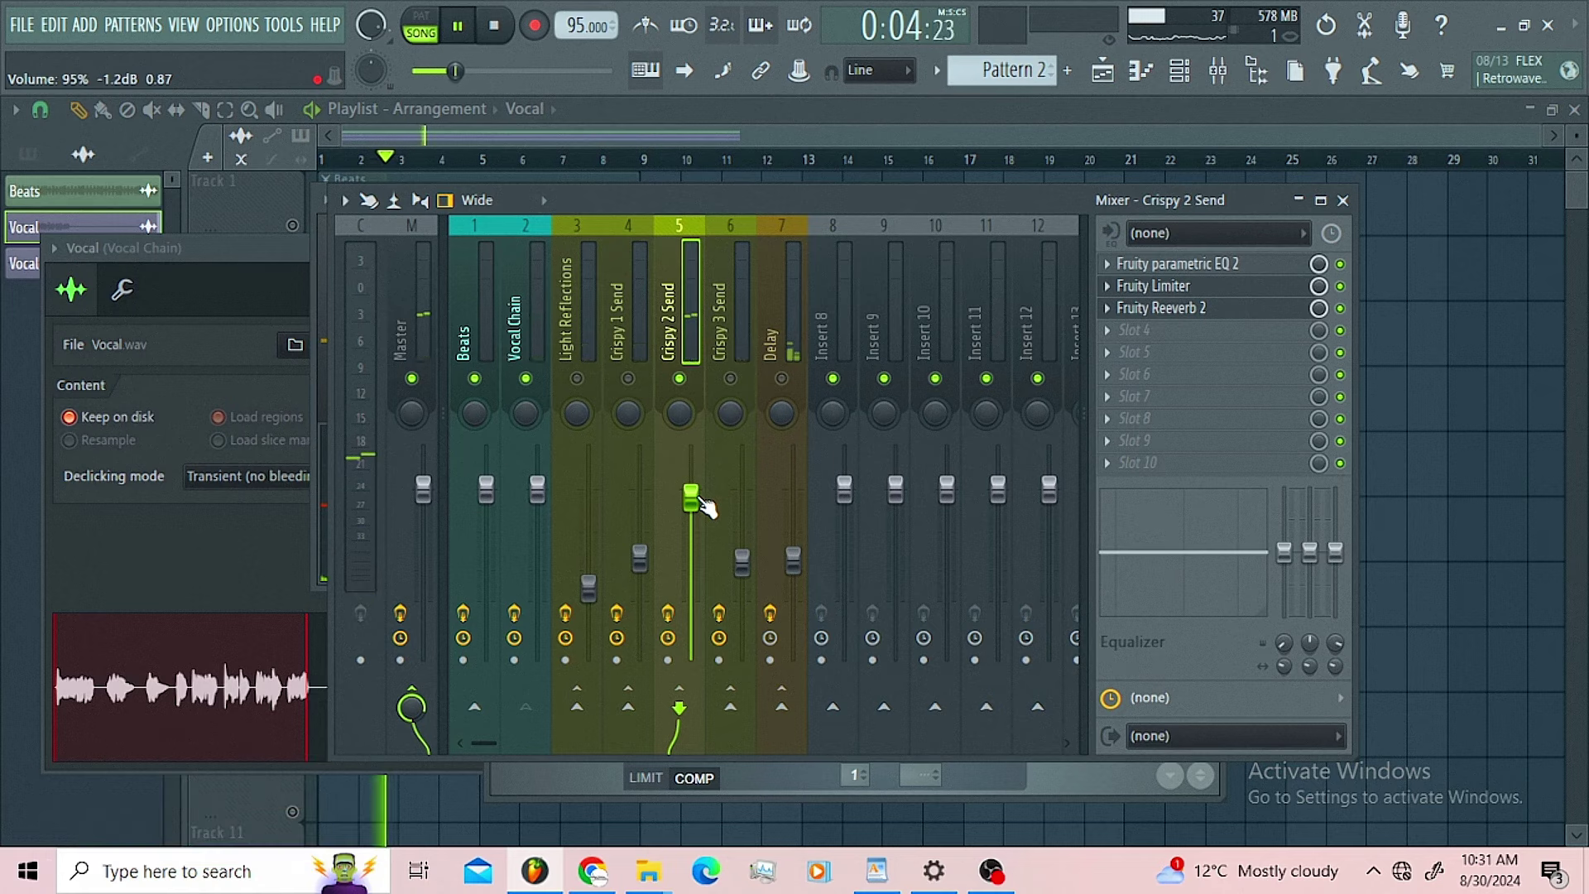
key("space")
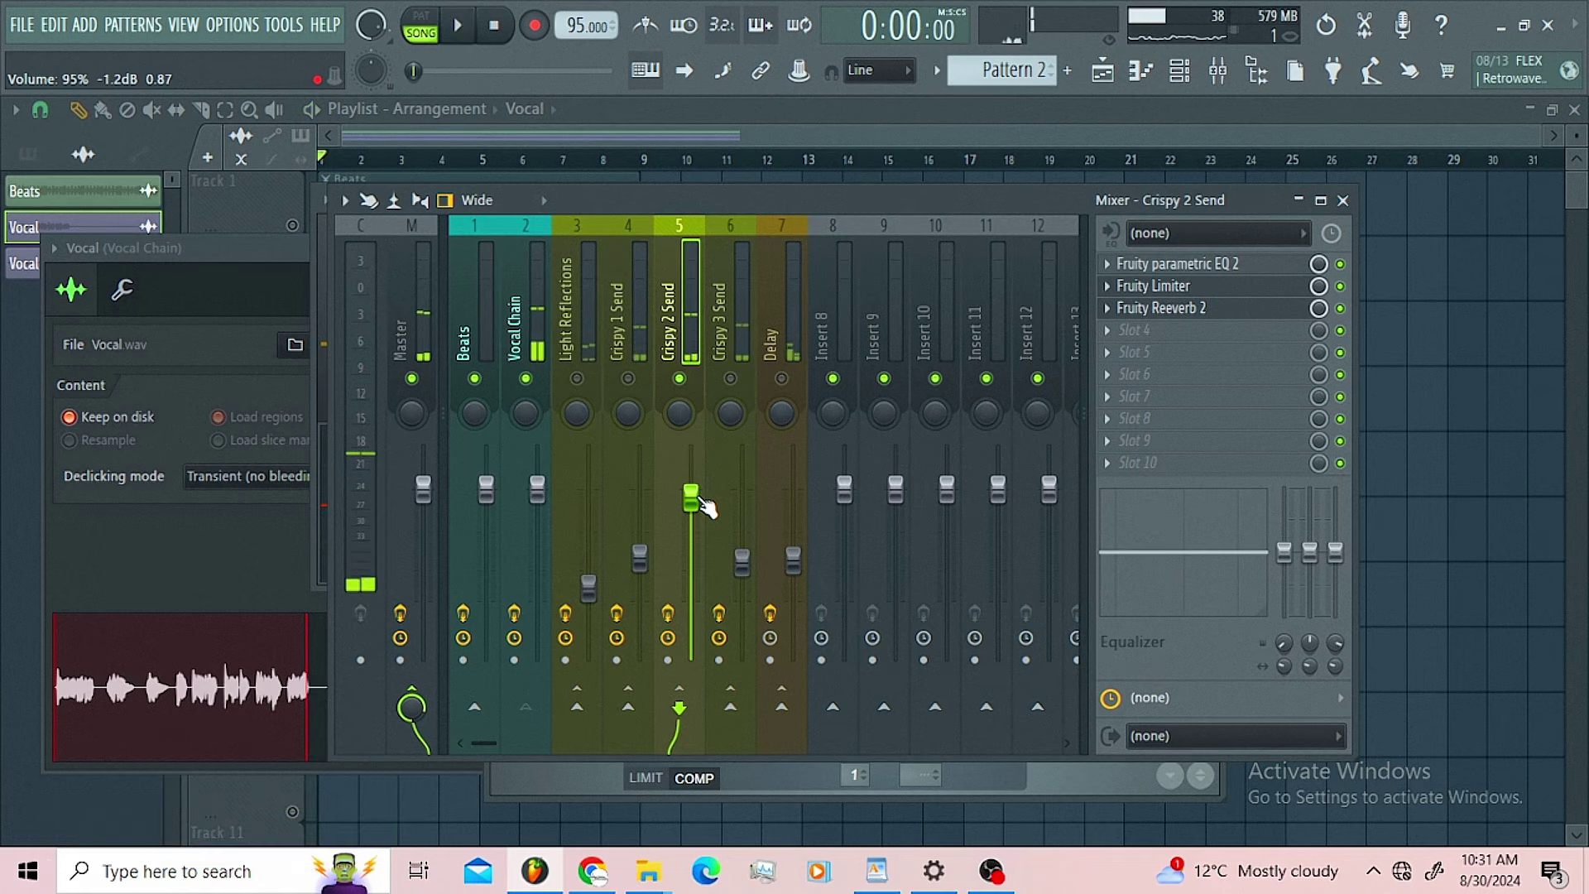
- Examine the Fruity parametric EQ 2 curve on Crispy 2 Send, shrinking its window to fit beside the mixer
left_click(1179, 265)
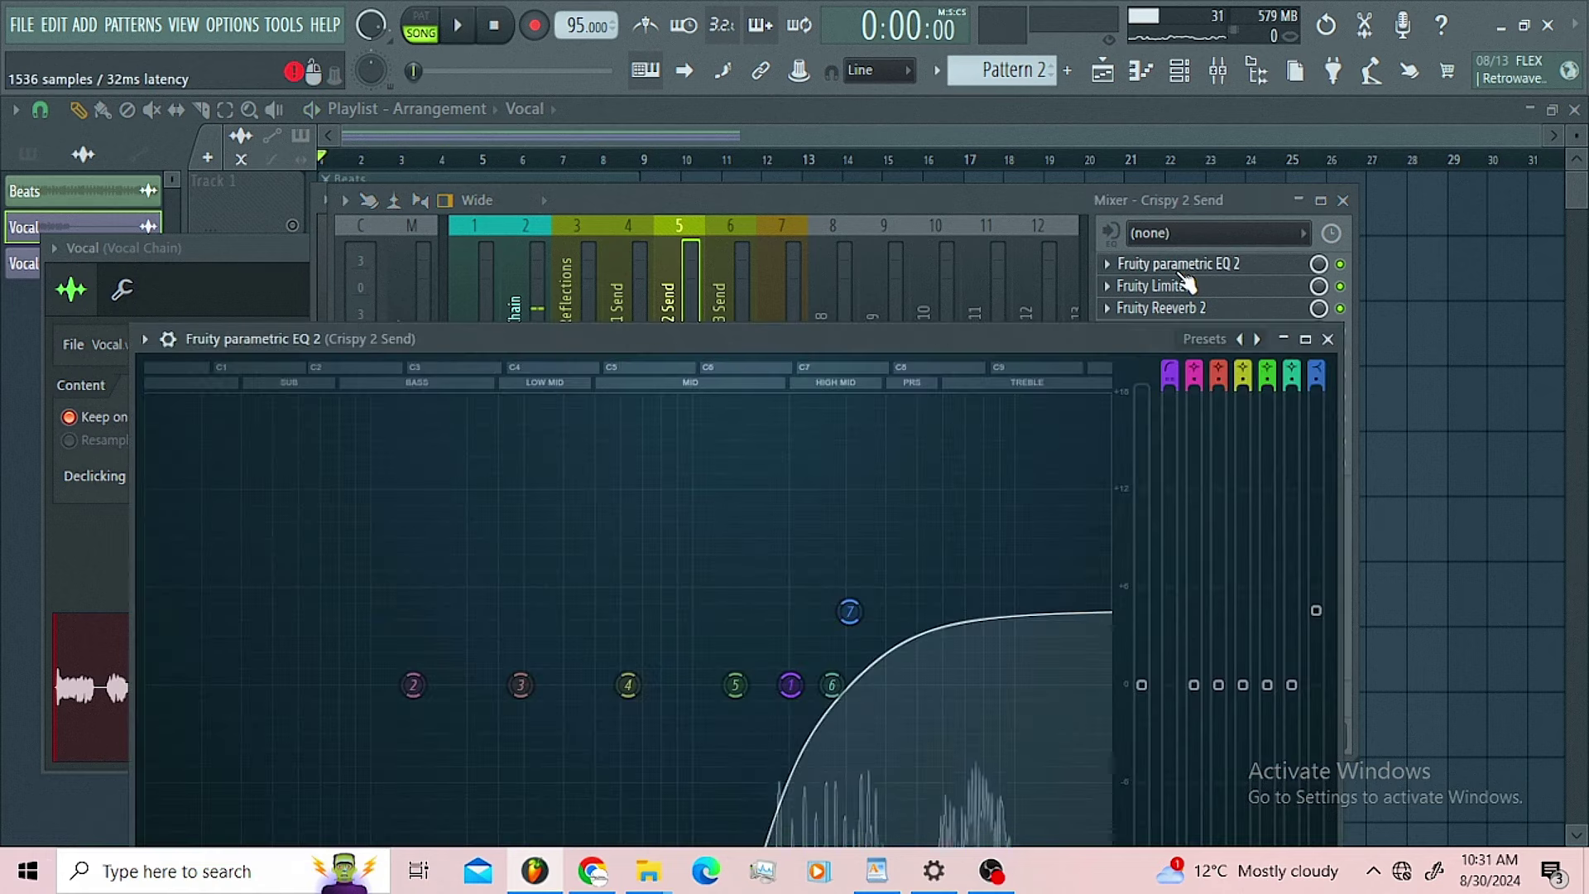
left_click_drag(841, 347, 876, 99)
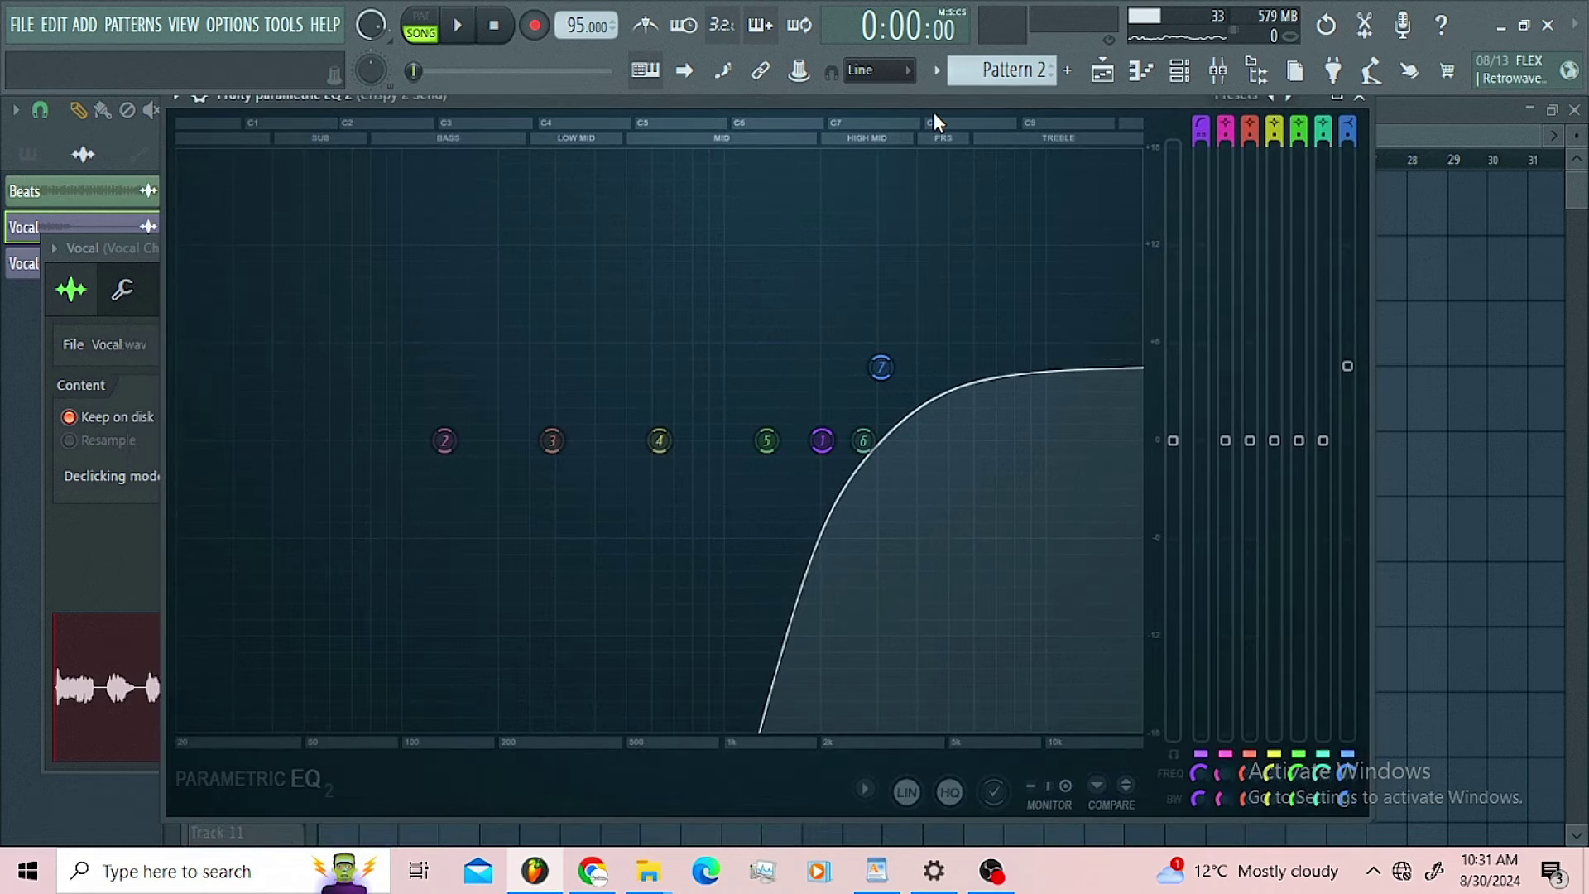
left_click_drag(937, 101, 942, 125)
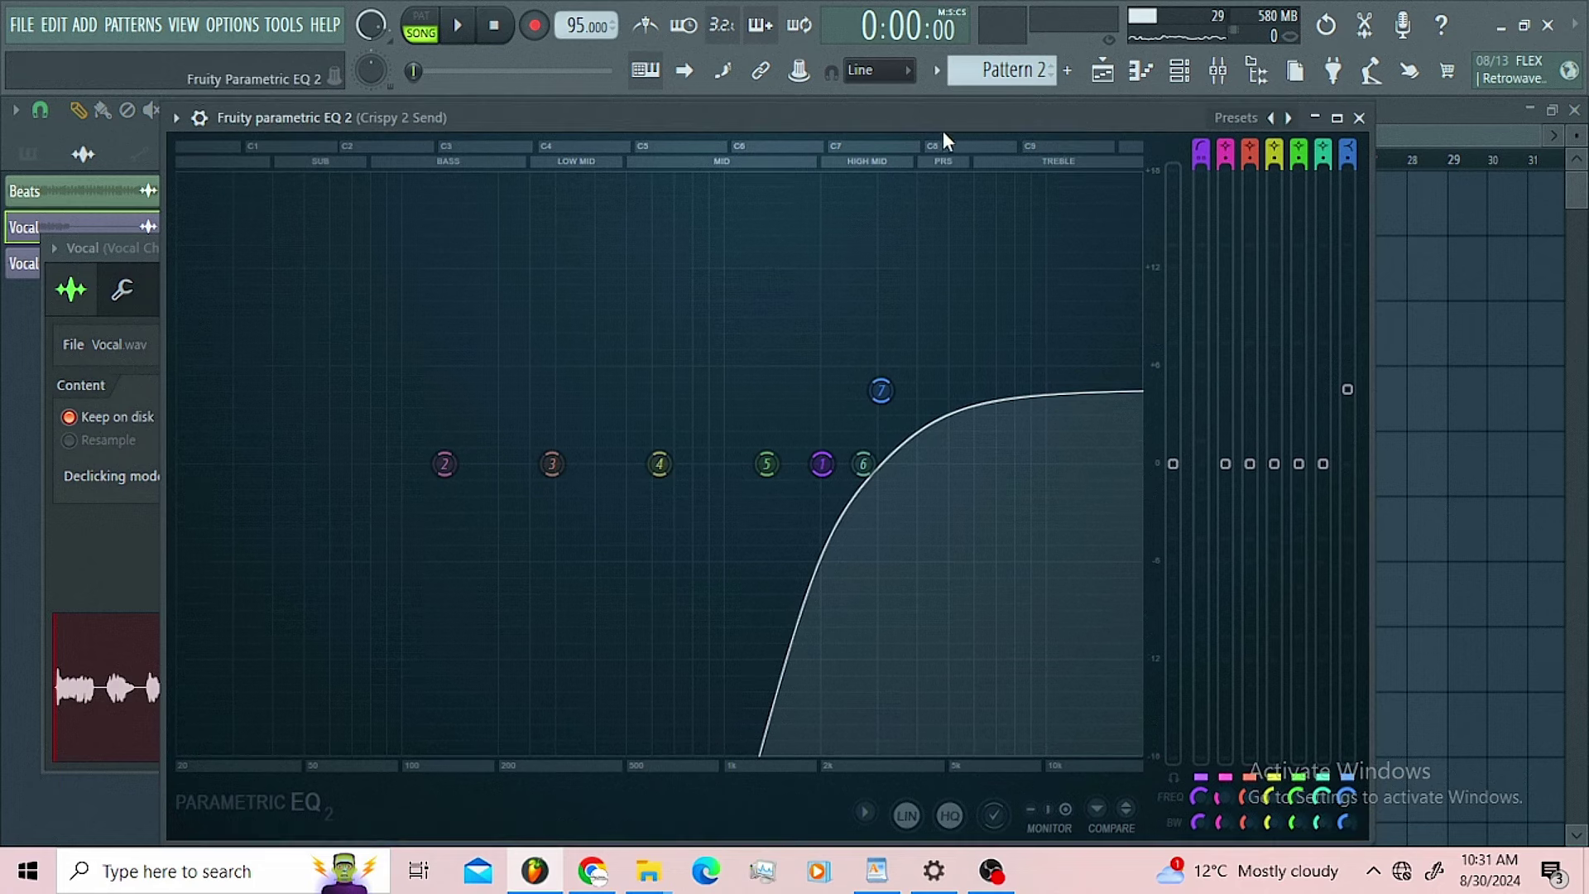
left_click_drag(1370, 114, 1147, 308)
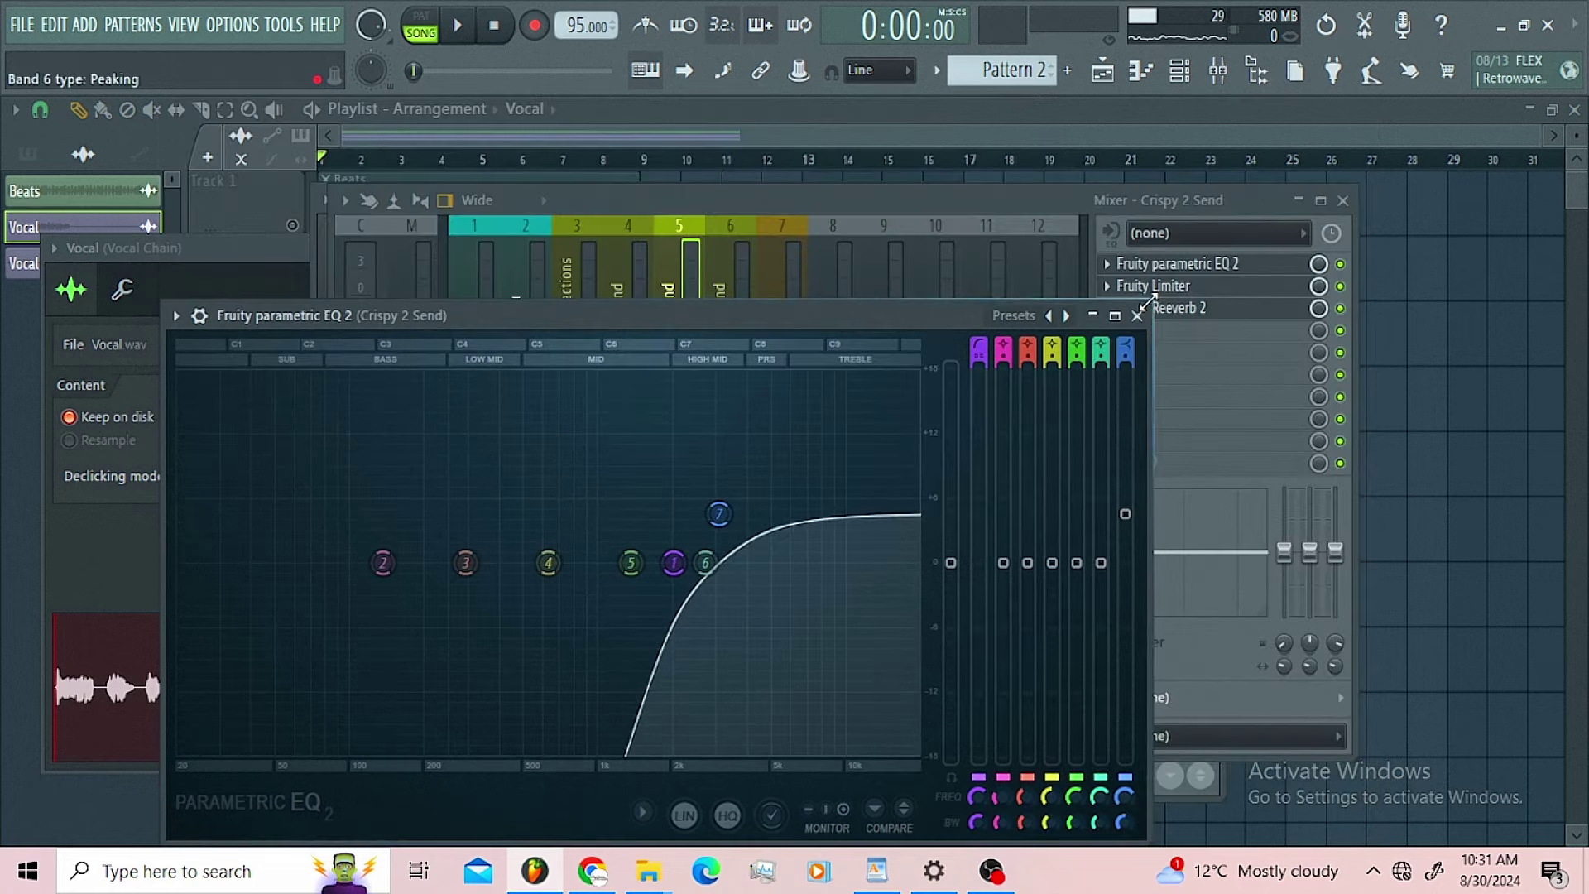
left_click_drag(797, 320, 921, 182)
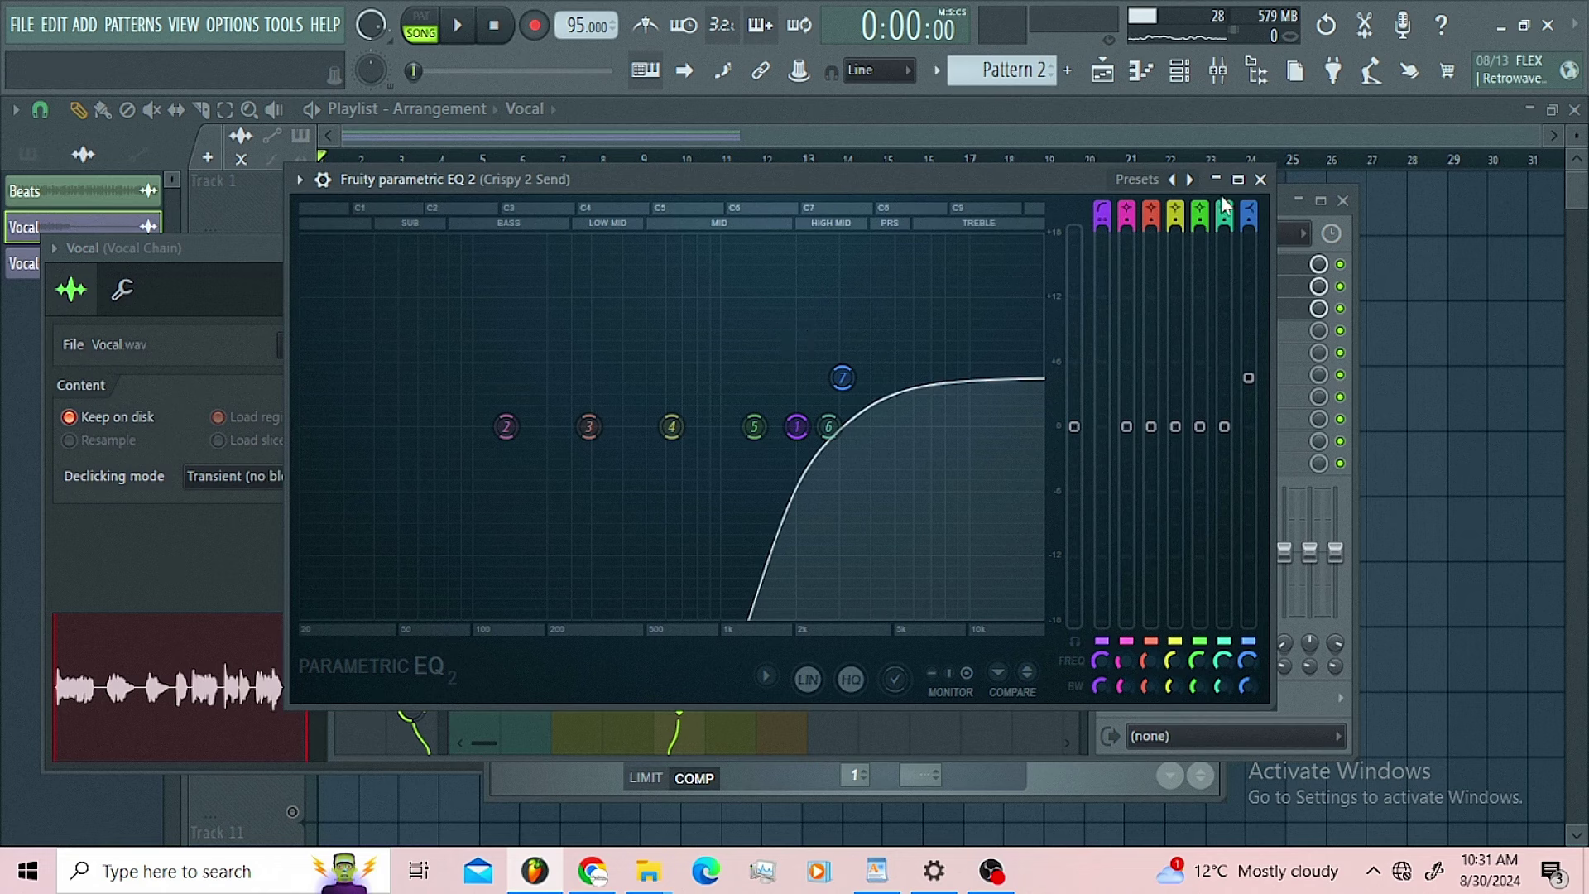
left_click(1259, 178)
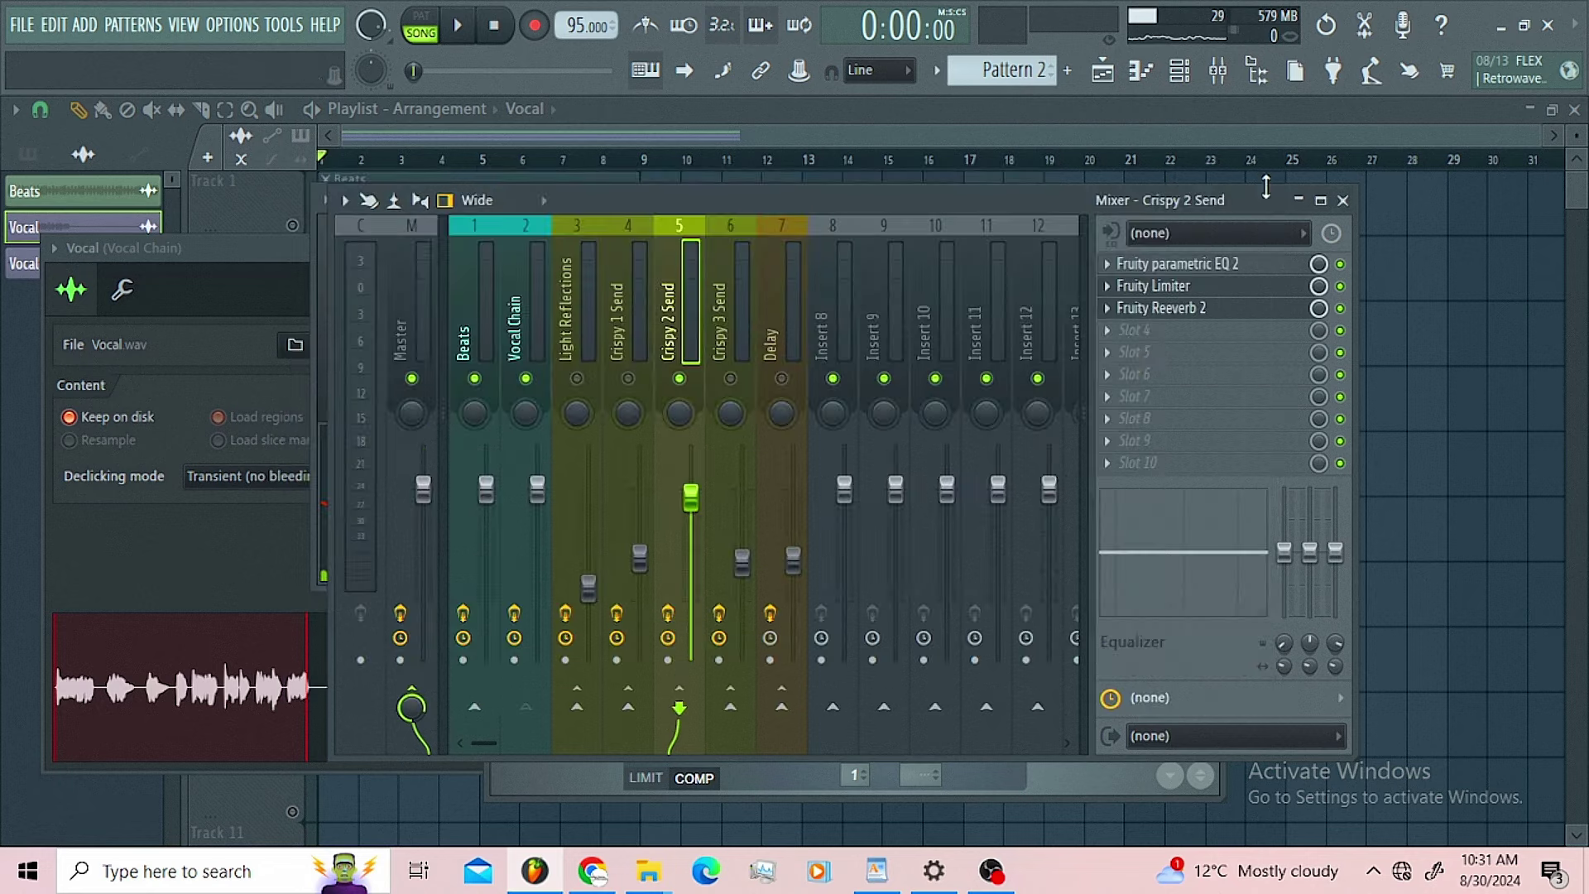
- Examine the compressor and limiter settings of Fruity Limiter on the Crispy 2 Send track
left_click(1169, 287)
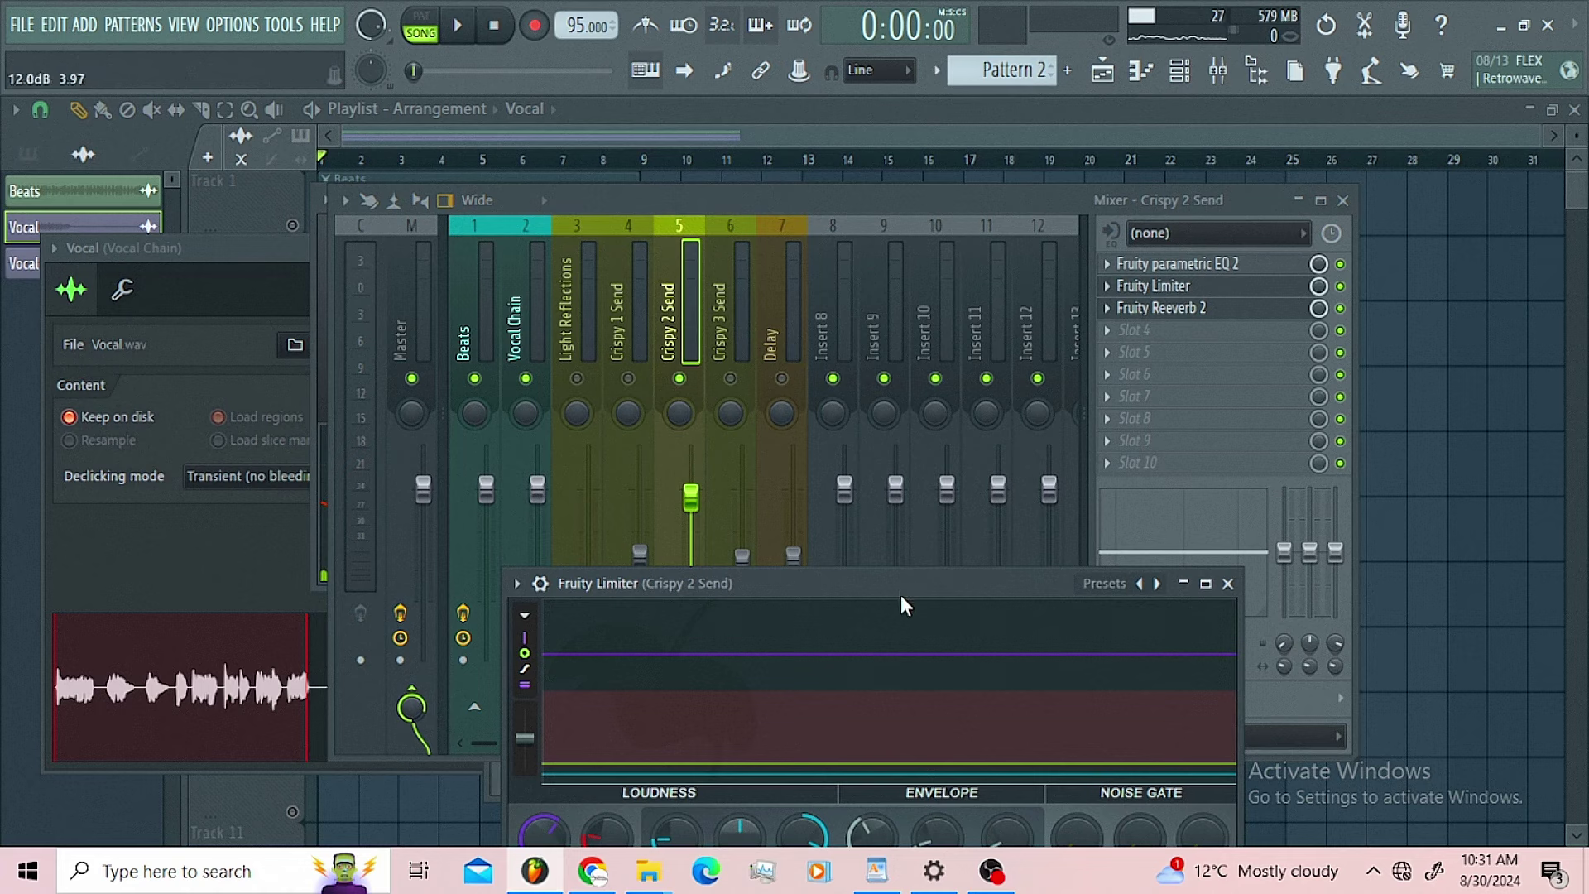
left_click_drag(901, 587, 912, 226)
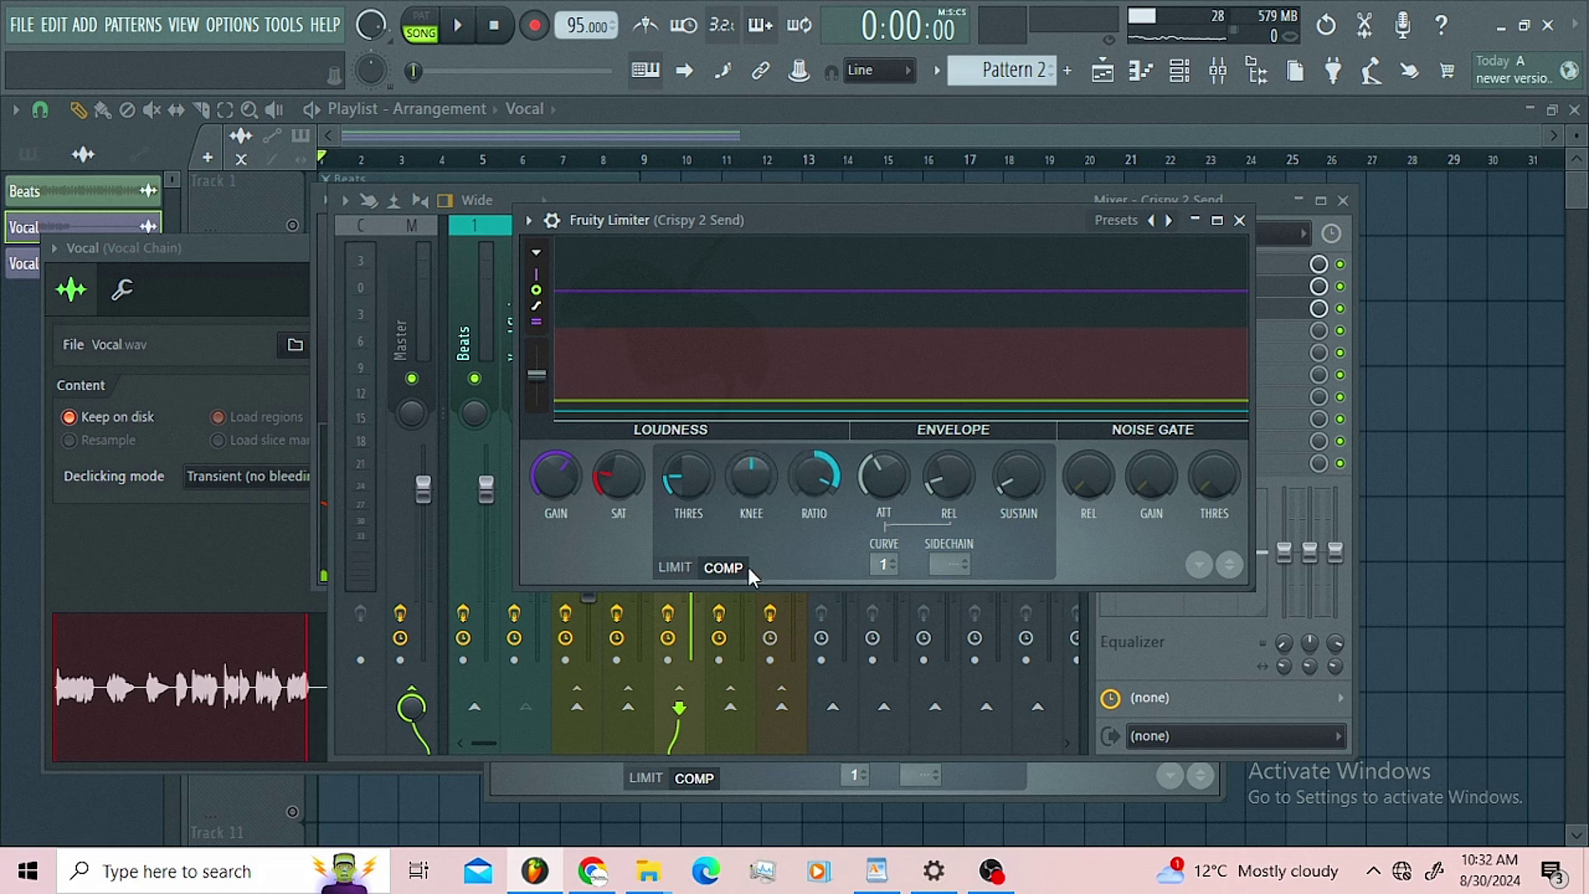
left_click(674, 568)
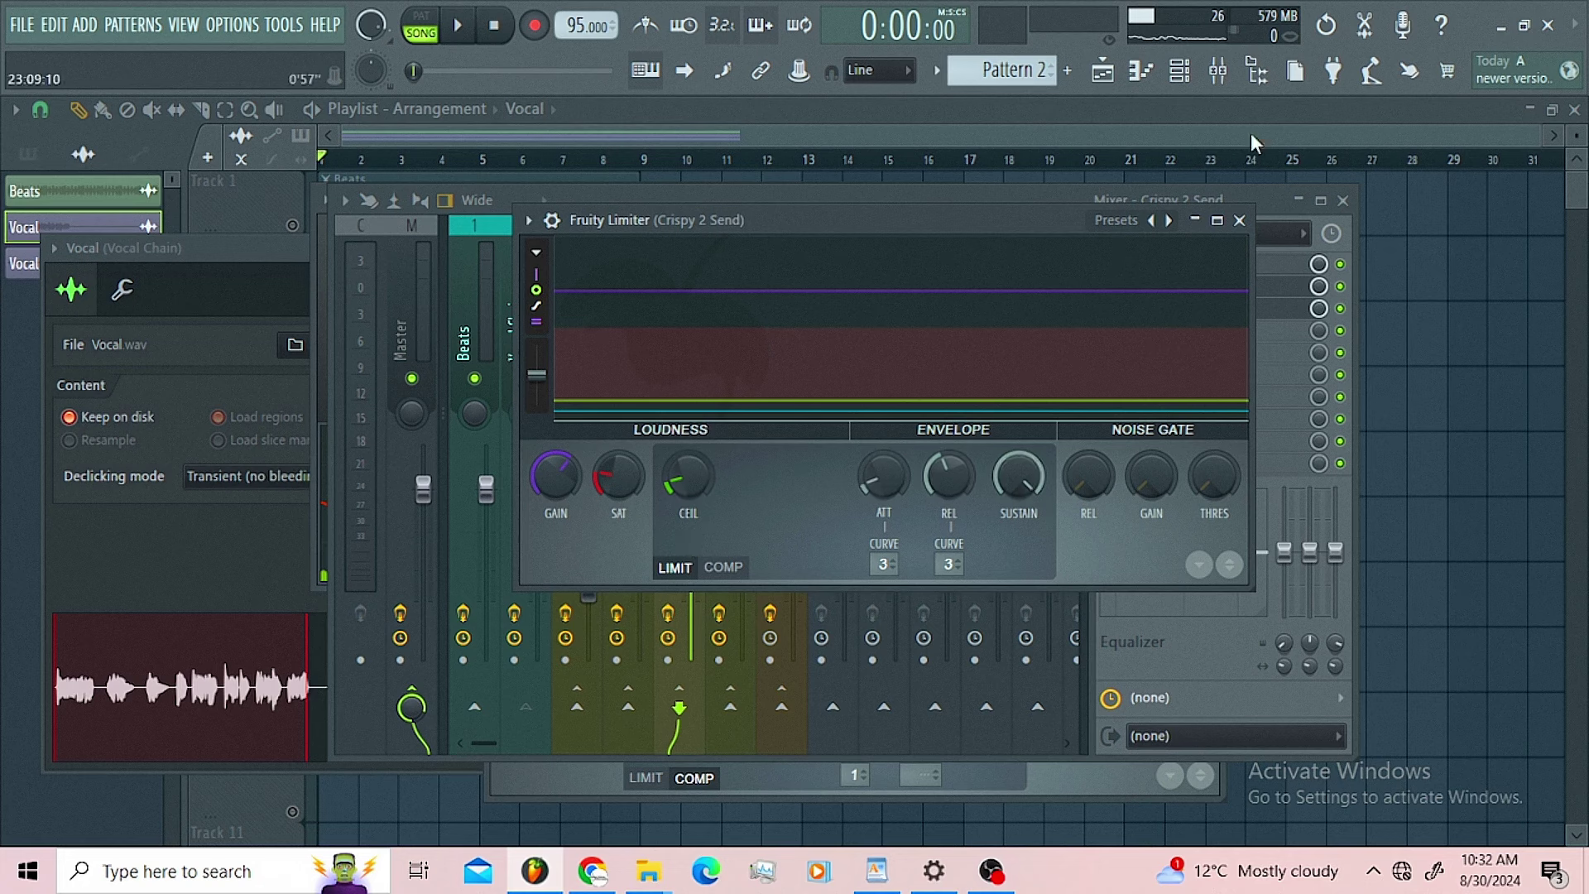
left_click(1263, 201)
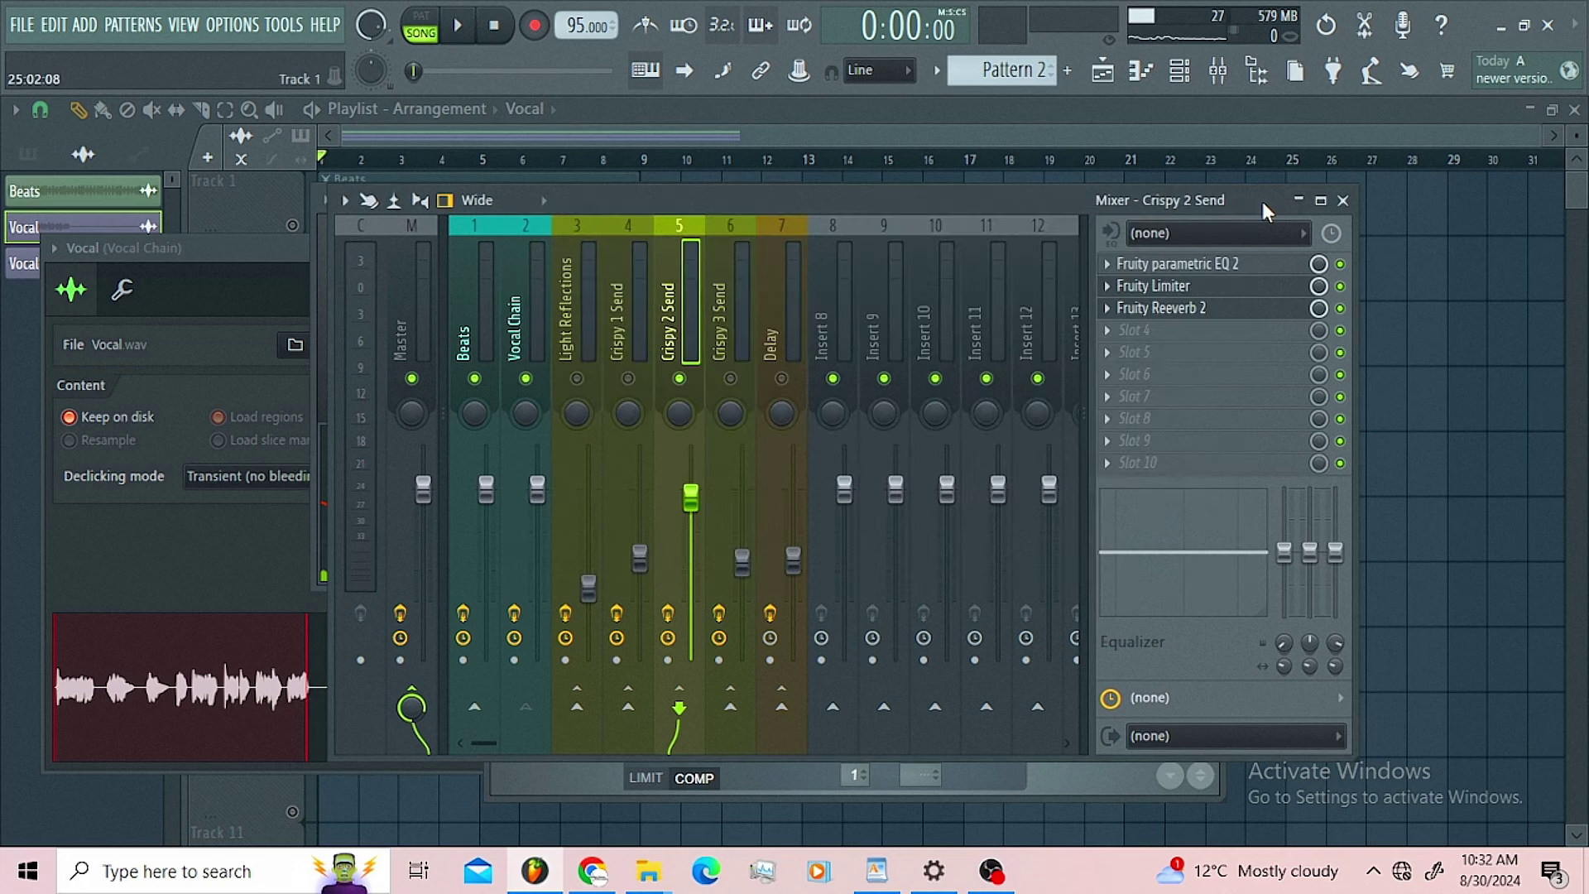
- Open Fruity Reeverb 2 on the Crispy 2 Send track and play the send through it
left_click(1227, 314)
left_click_drag(1155, 559, 1016, 298)
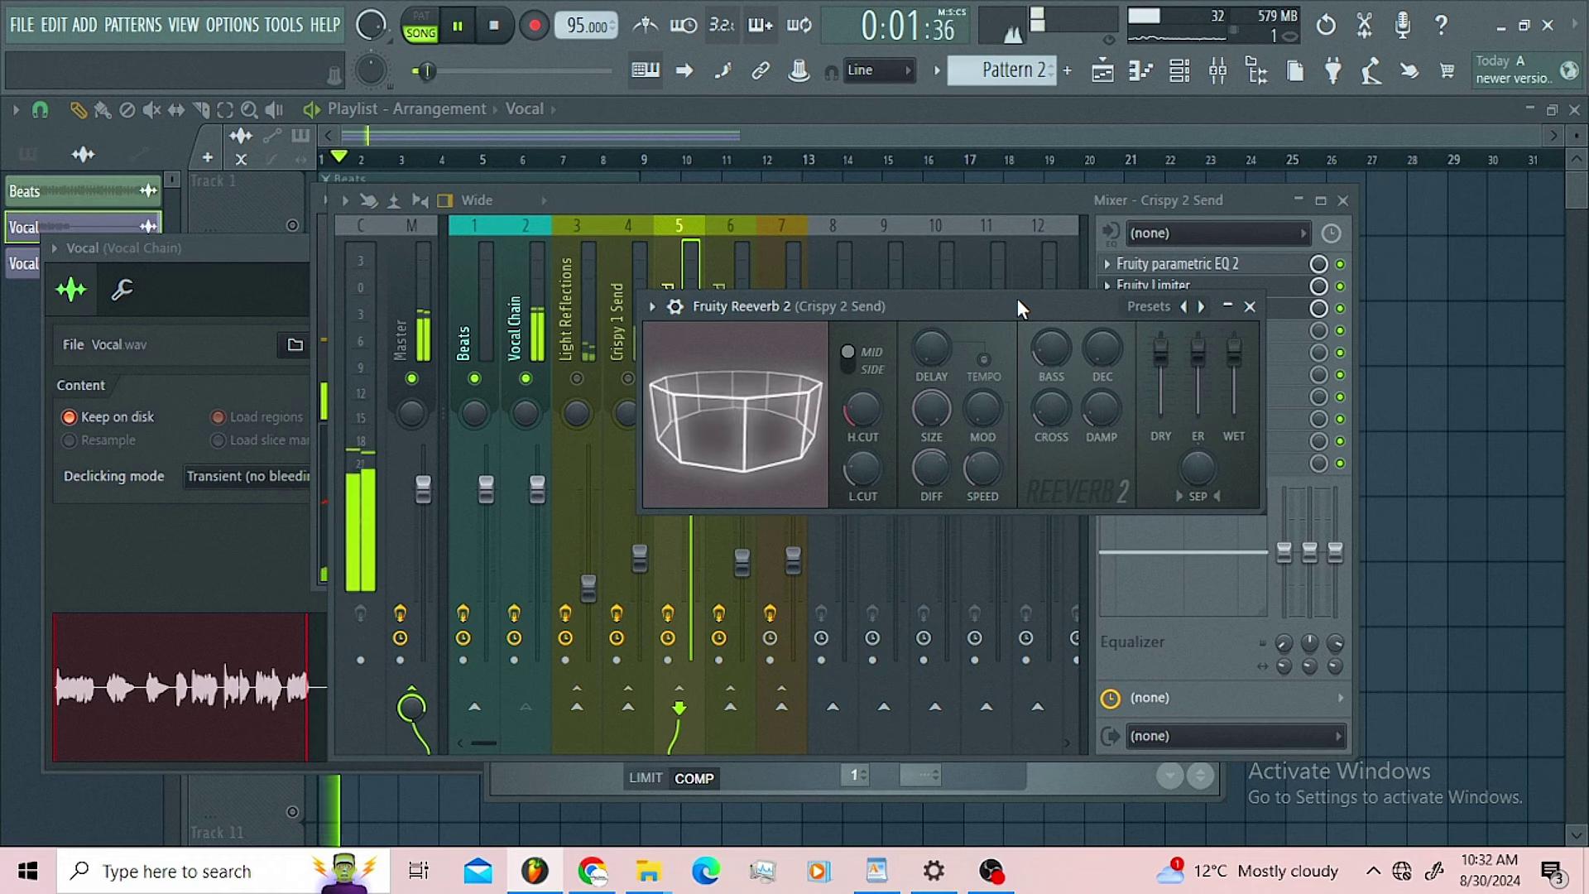
key("space")
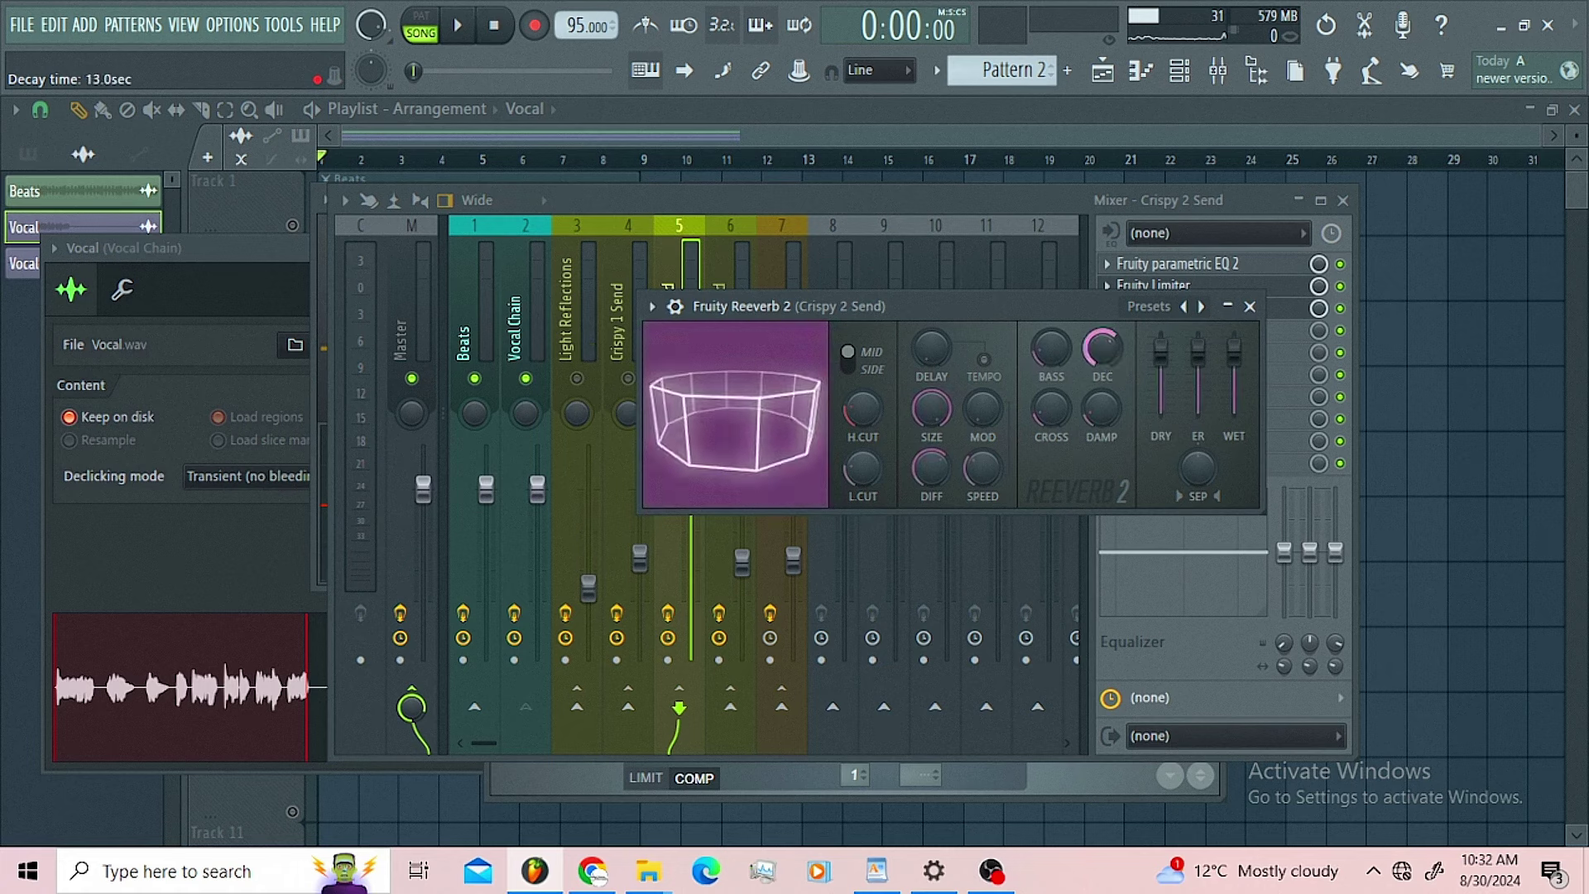
- Raise the Fruity Reeverb 2 decay time to 12.9 sec and play the send with the long tail
left_click_drag(1106, 354, 1106, 273)
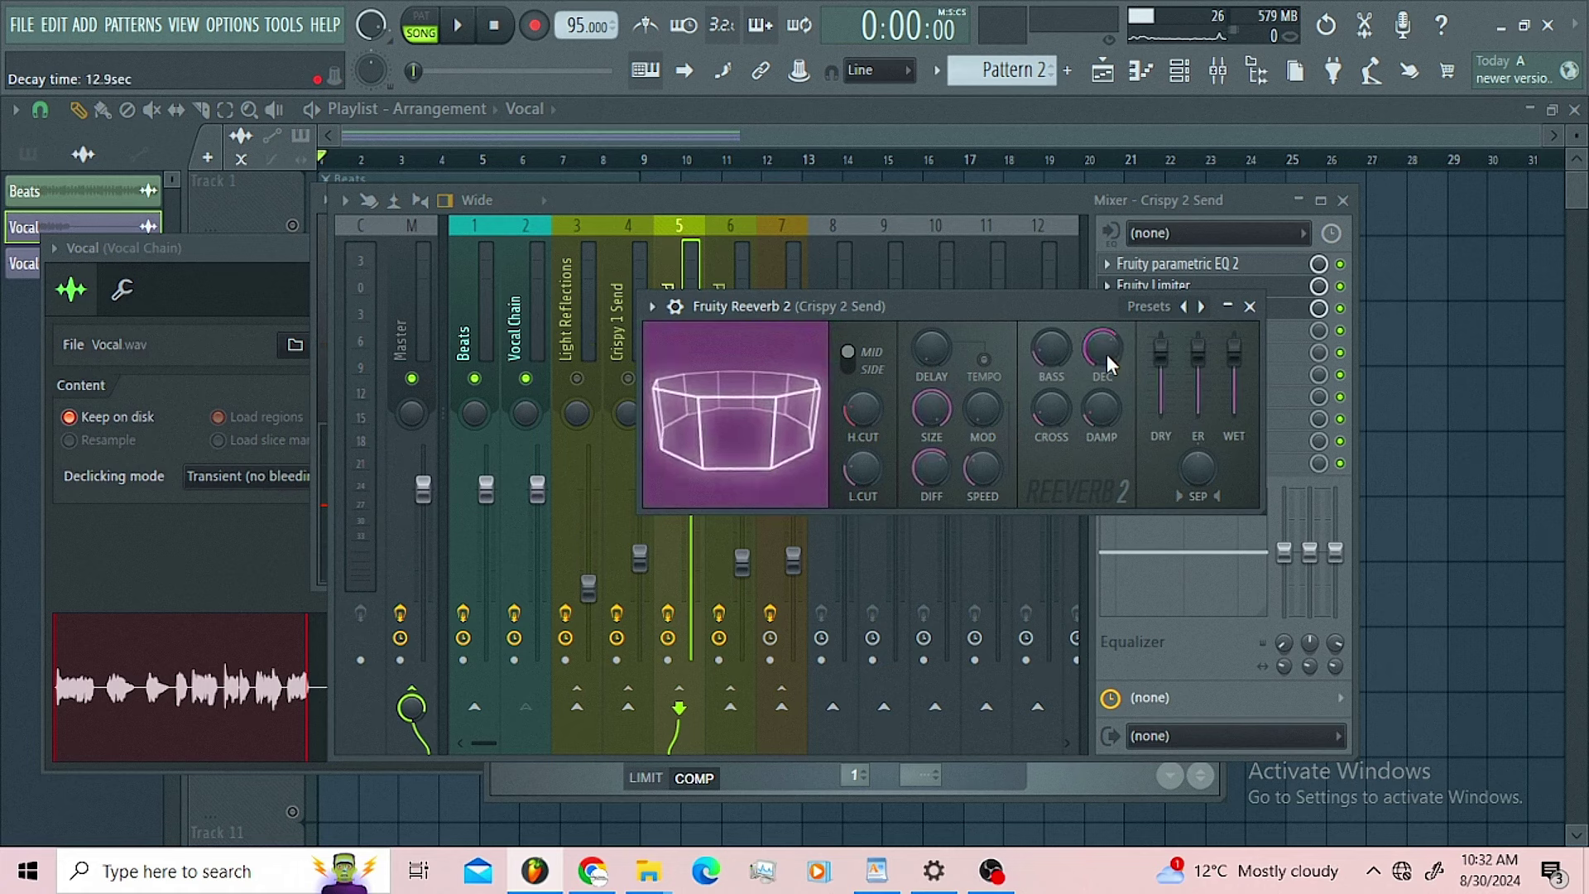
key("space")
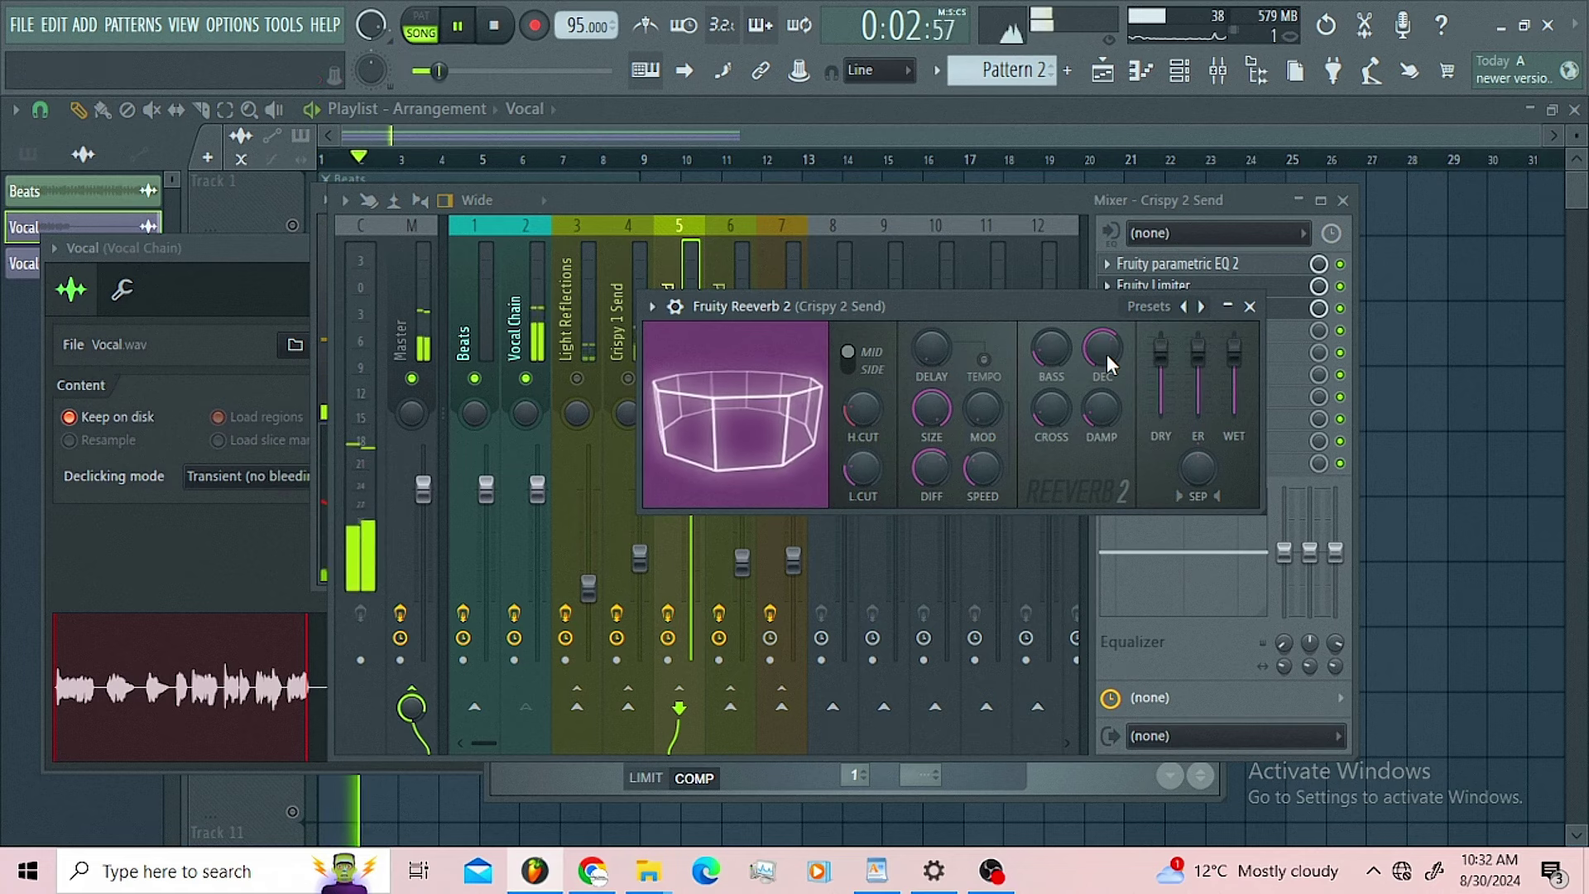
key("space")
- Set the Fruity Reeverb 2 decay time to 0.4 sec and examine its delay and high cut settings
left_click_drag(1106, 354, 1106, 422)
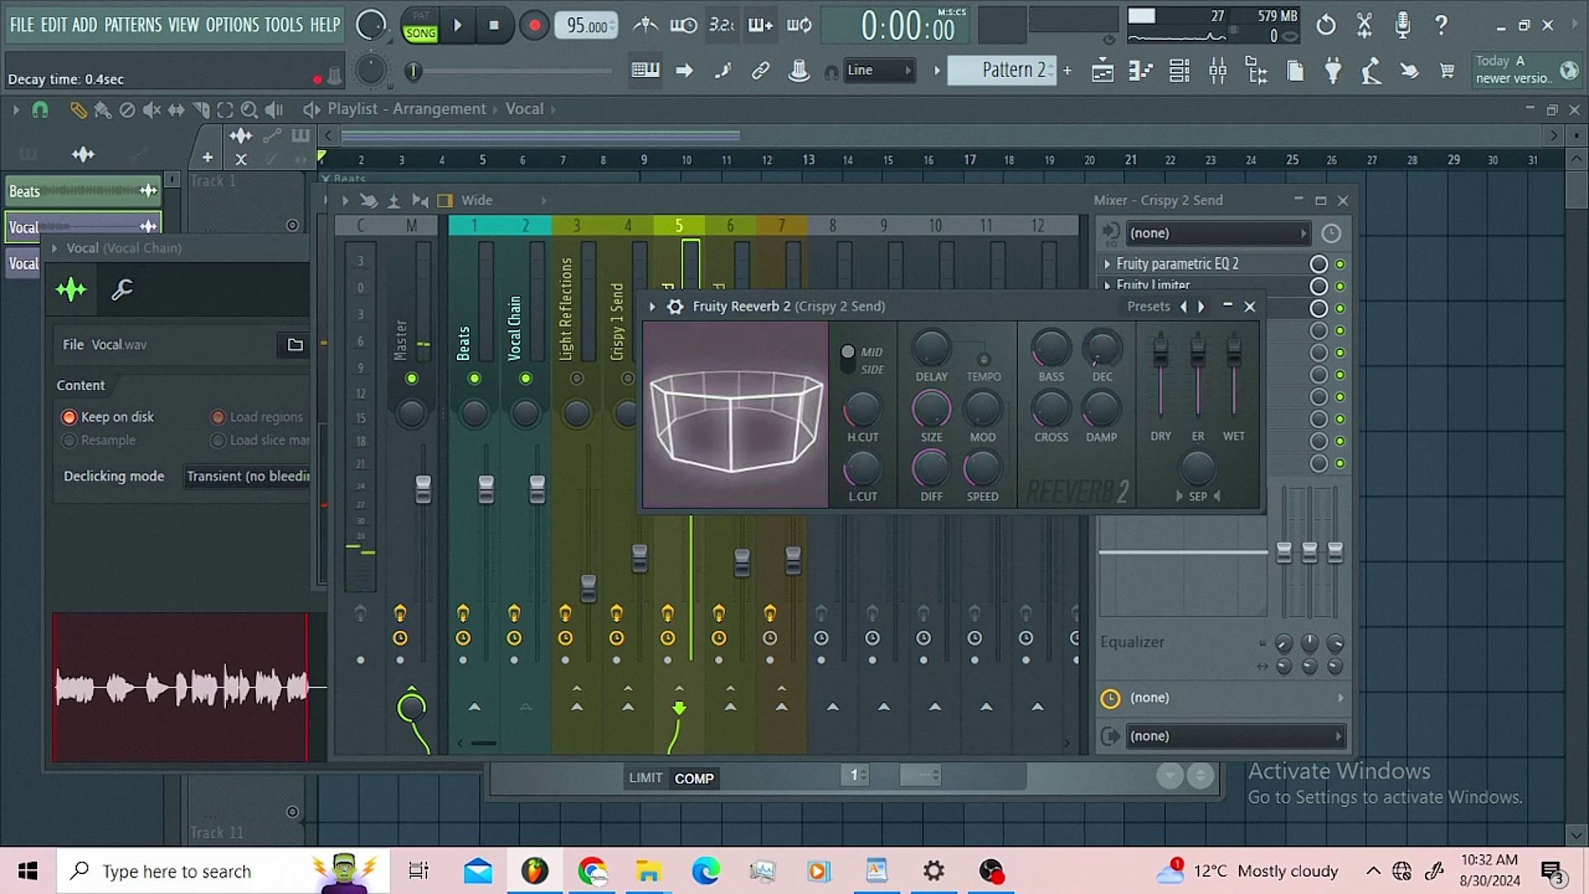
mouse_move(935, 369)
left_mouse_down()
mouse_move(935, 319)
mouse_move(942, 366)
left_mouse_up()
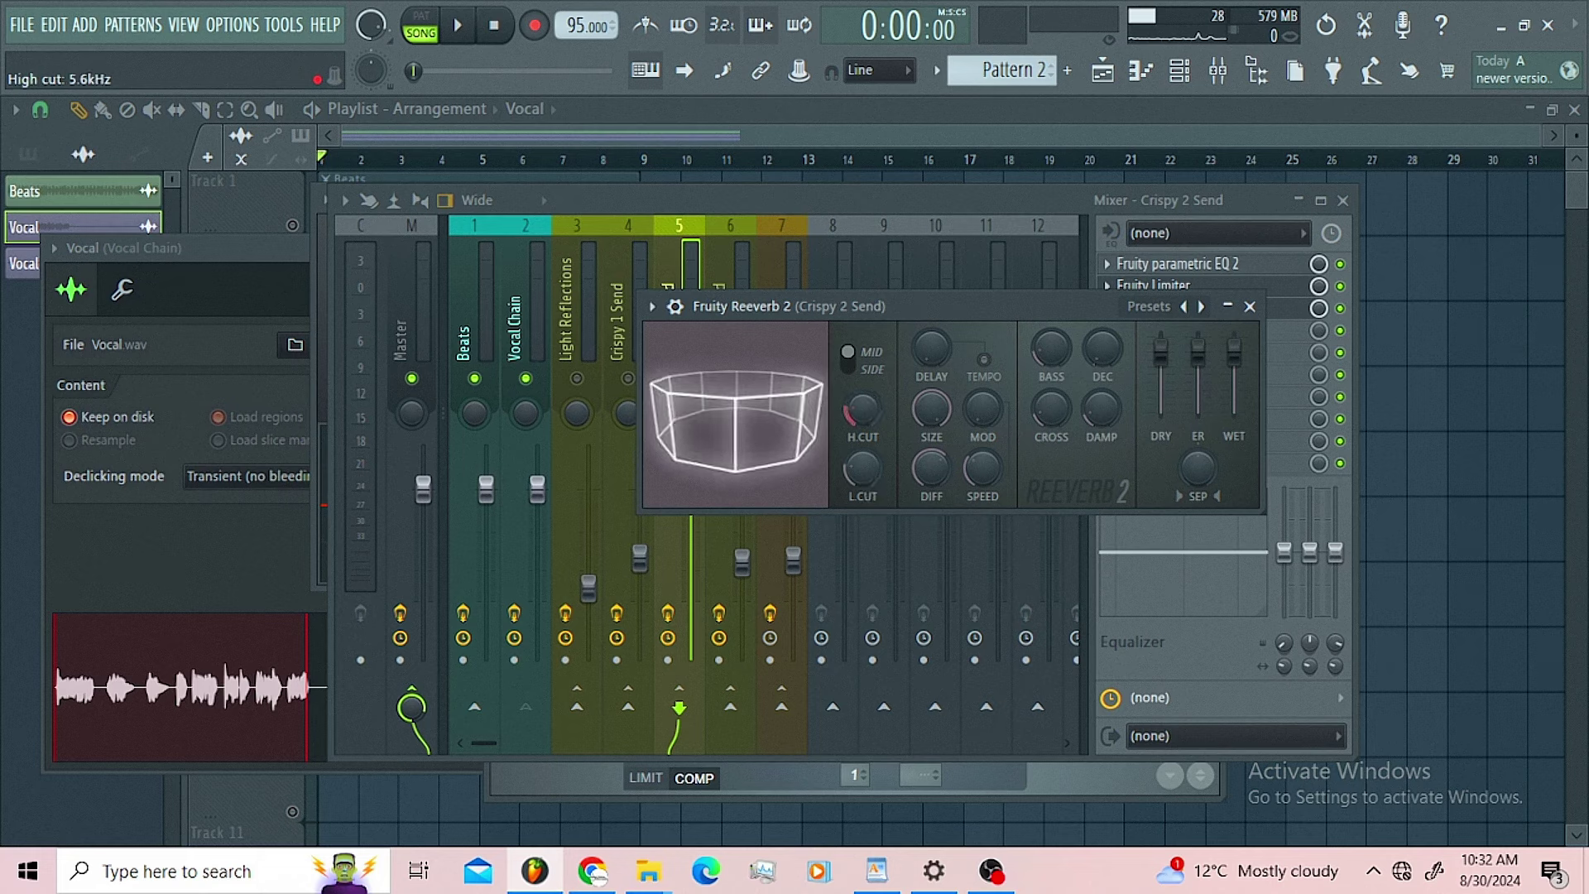
left_click(883, 209)
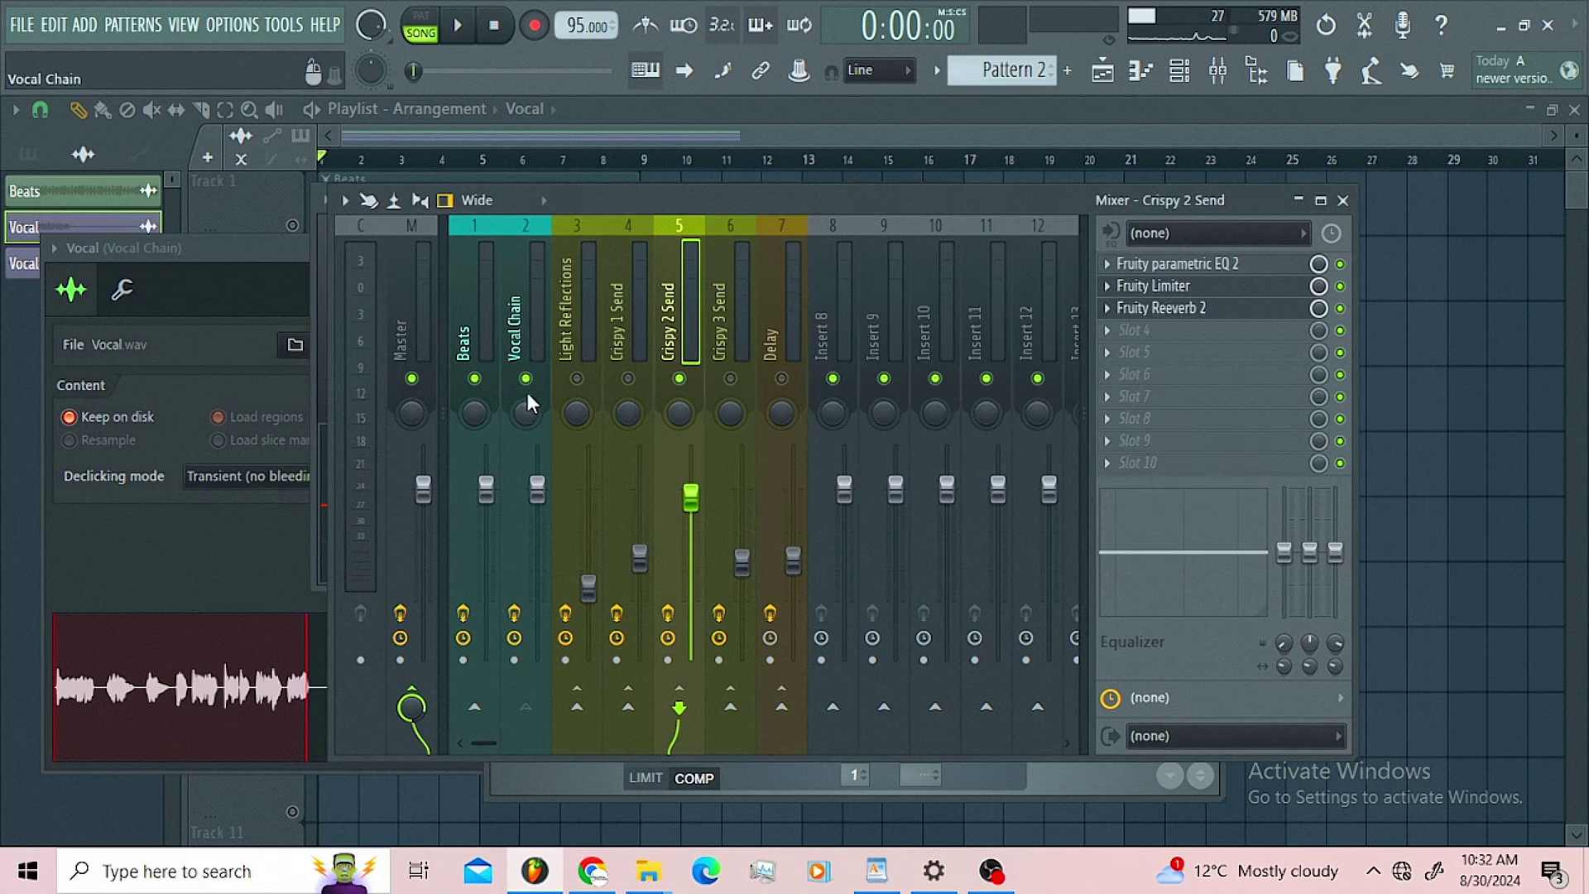
- Route the Vocal Chain track back to the master and paste the copied volume onto the Crispy 2 Send fader
left_click(515, 335)
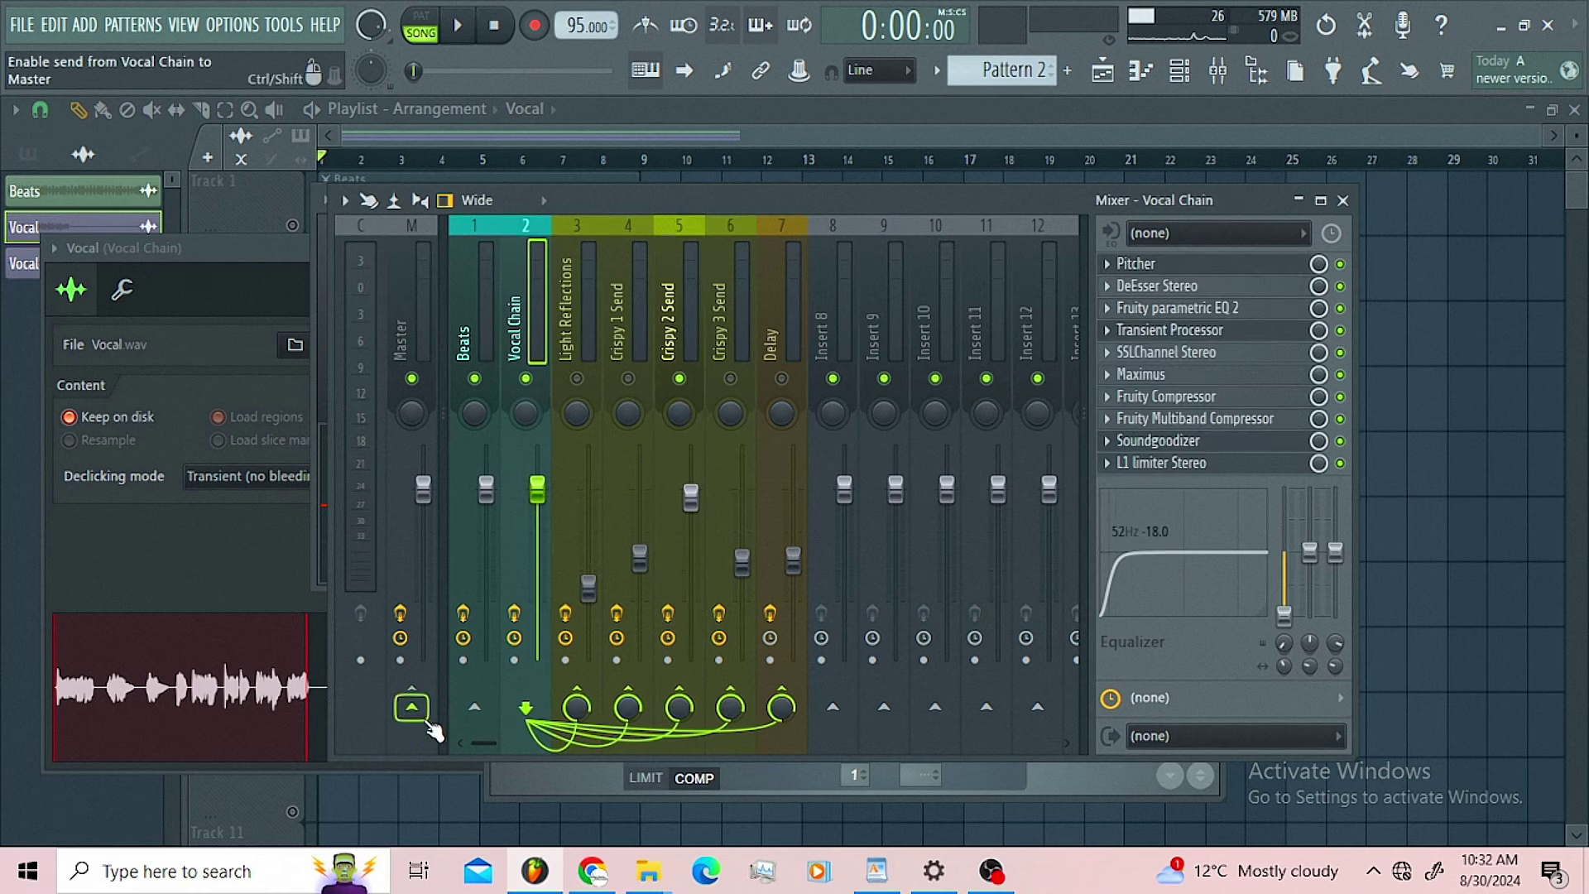
right_click(692, 505)
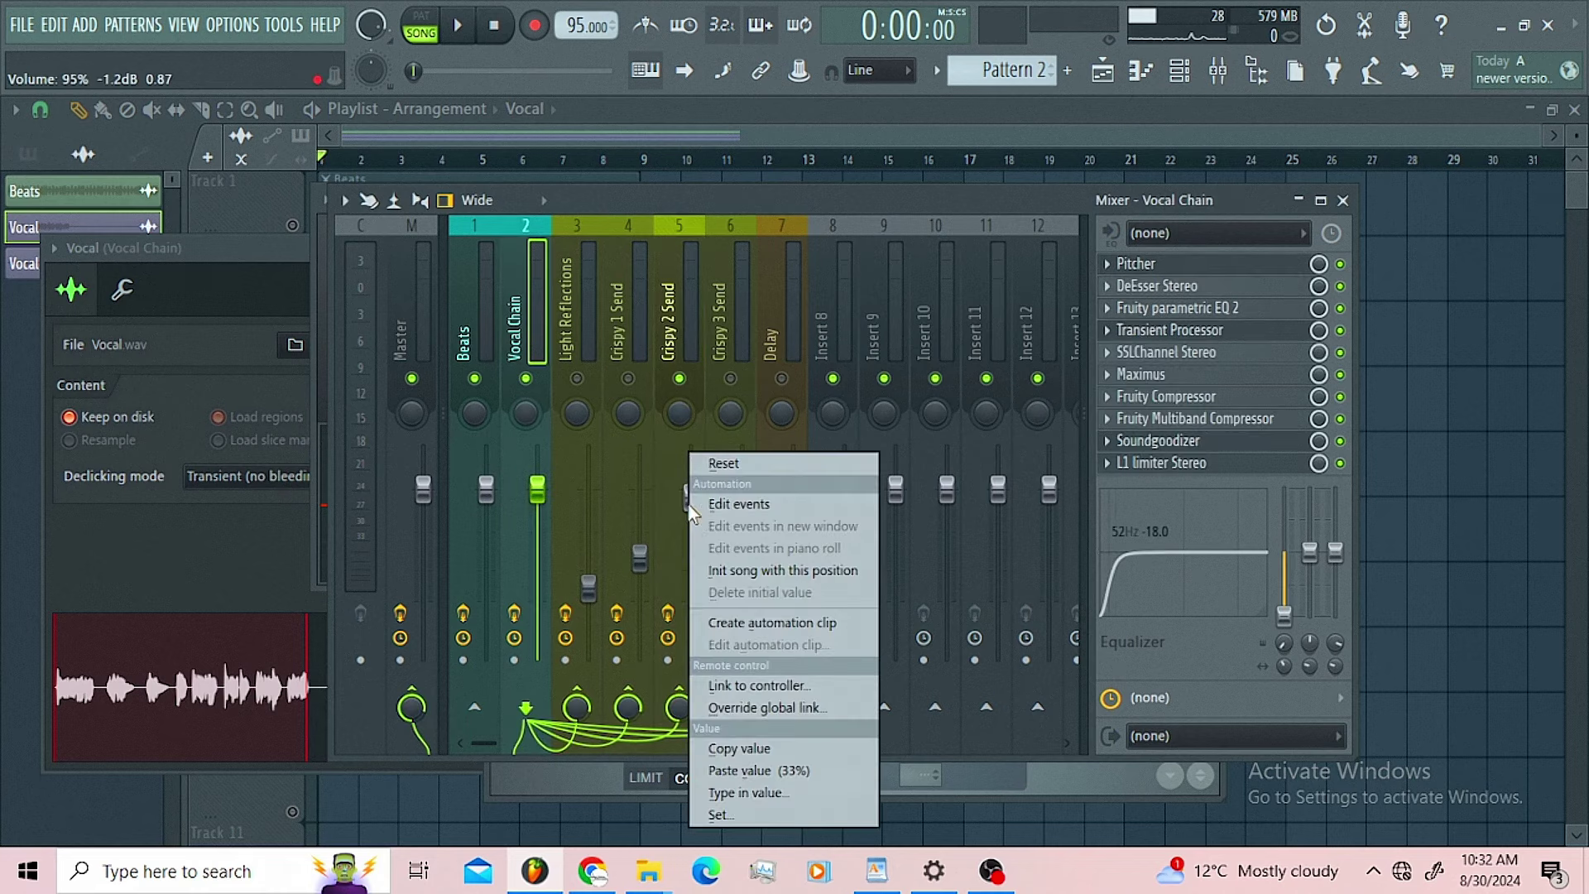
left_click(749, 771)
- Lower the Crispy 2 Send fader to 0% and play the vocal without that send
left_click_drag(692, 562, 690, 658)
key("space")
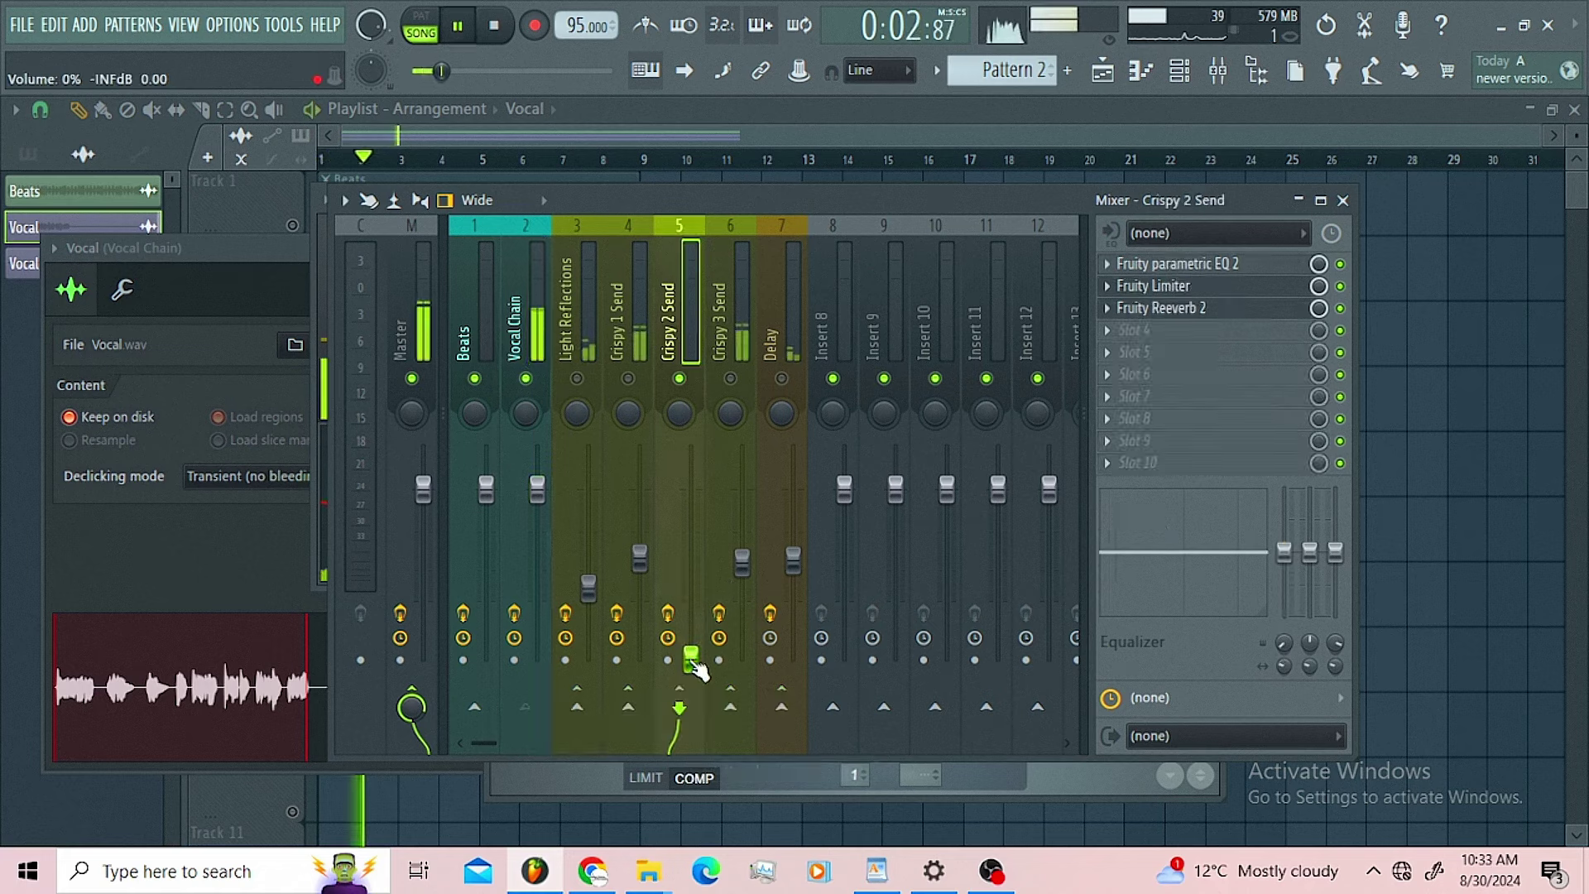
key("space")
- Paste the copied volume back onto Crispy 2 Send, restoring 42%, and play the vocal with the send
right_click(693, 662)
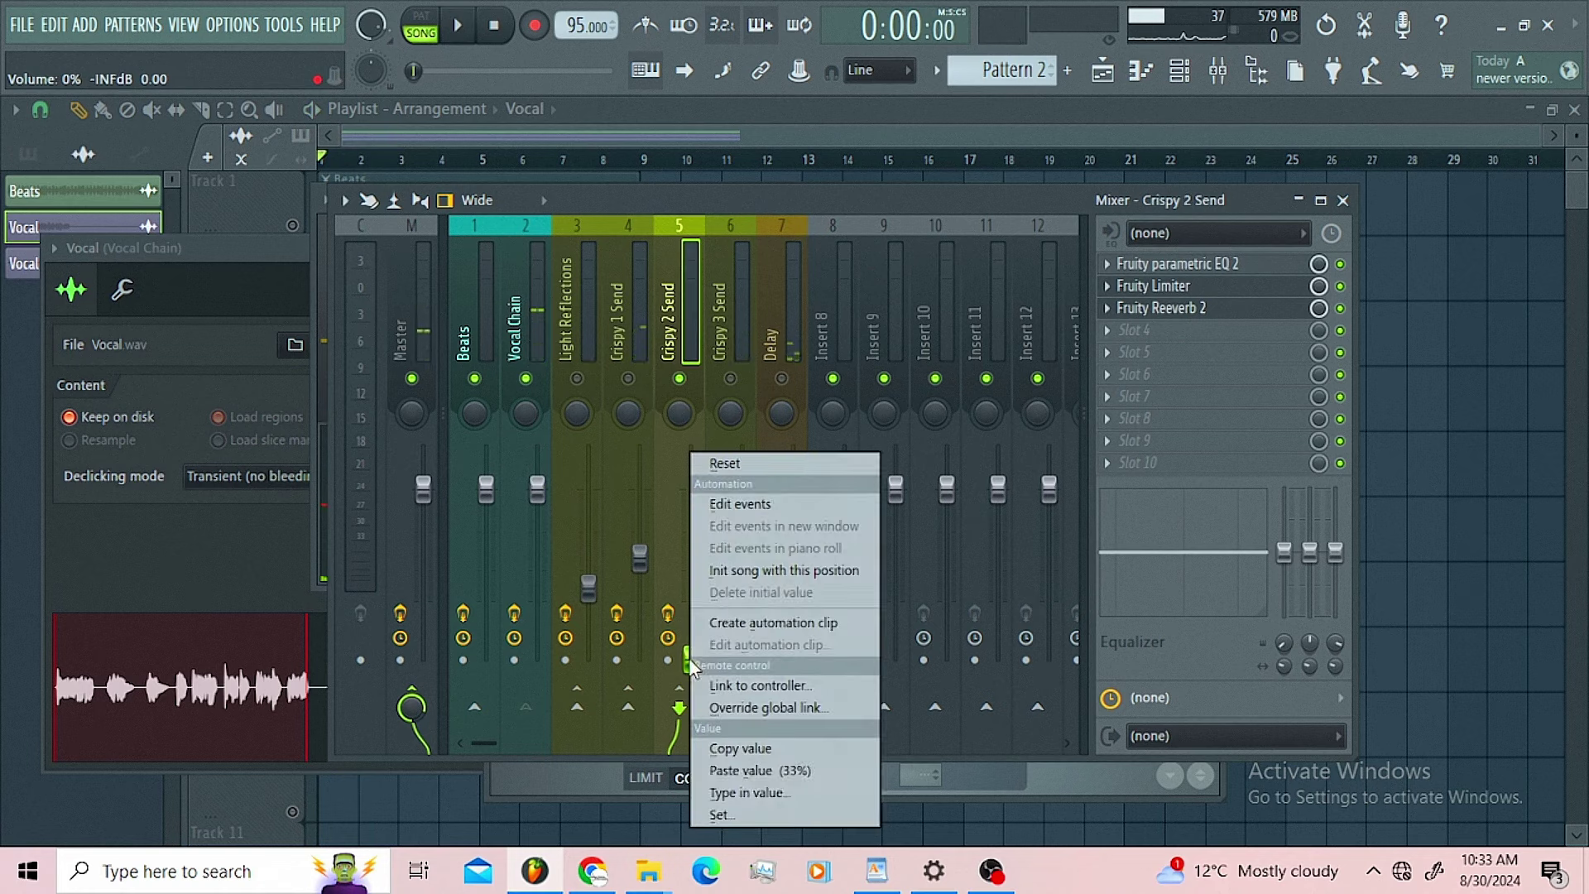
left_click(789, 769)
key("space")
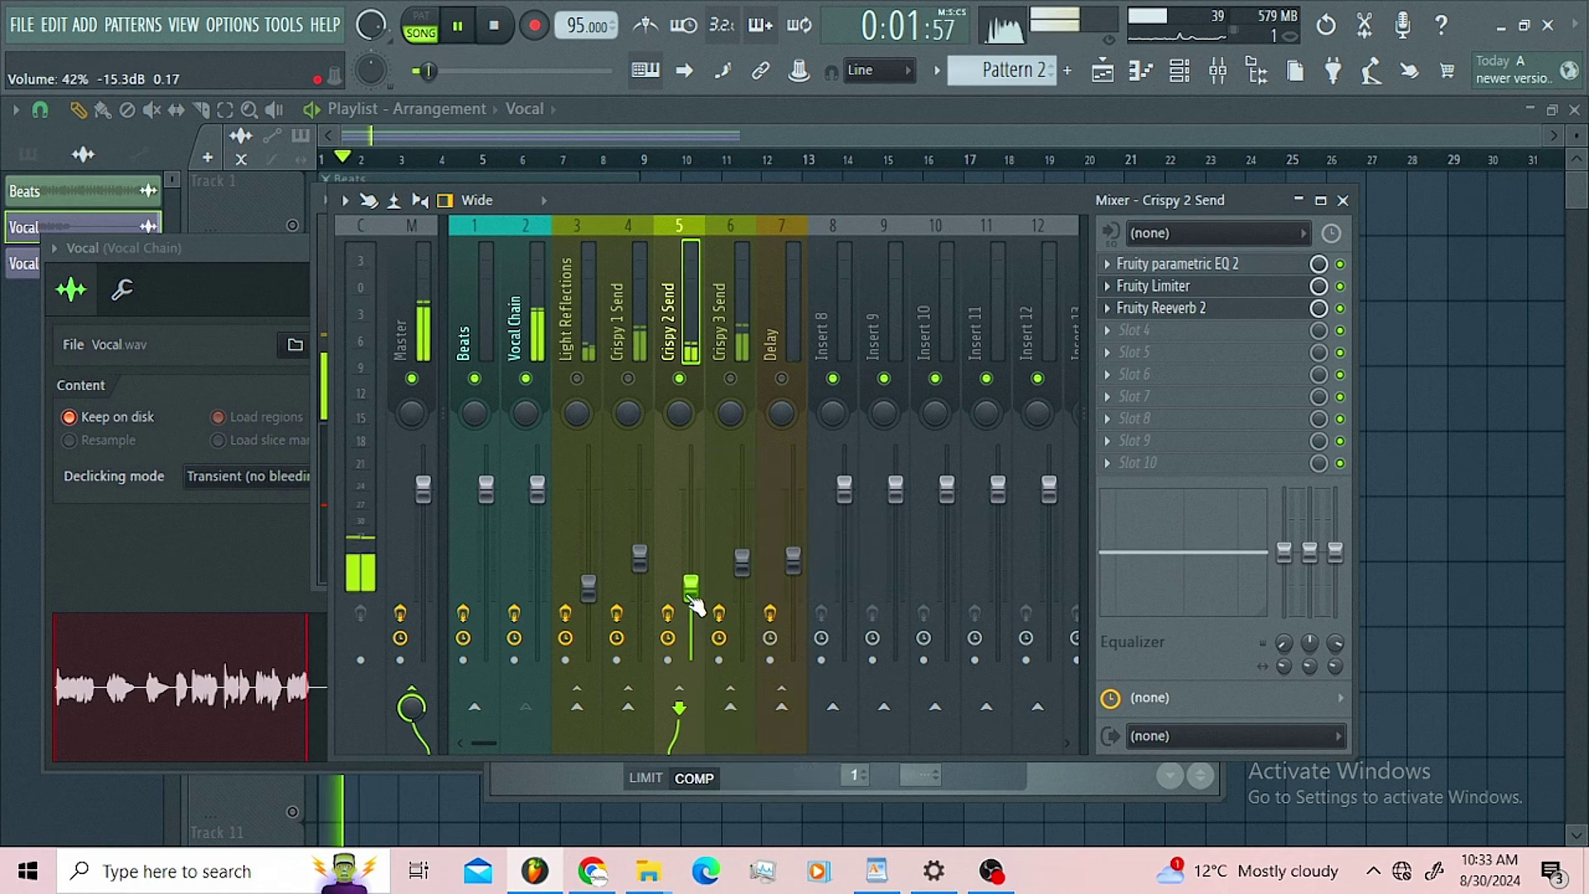
- Raise the Crispy 2 Send fader slightly while the vocal plays and stop playback
mouse_move(691, 588)
left_mouse_down()
mouse_move(691, 530)
mouse_move(690, 568)
left_mouse_up()
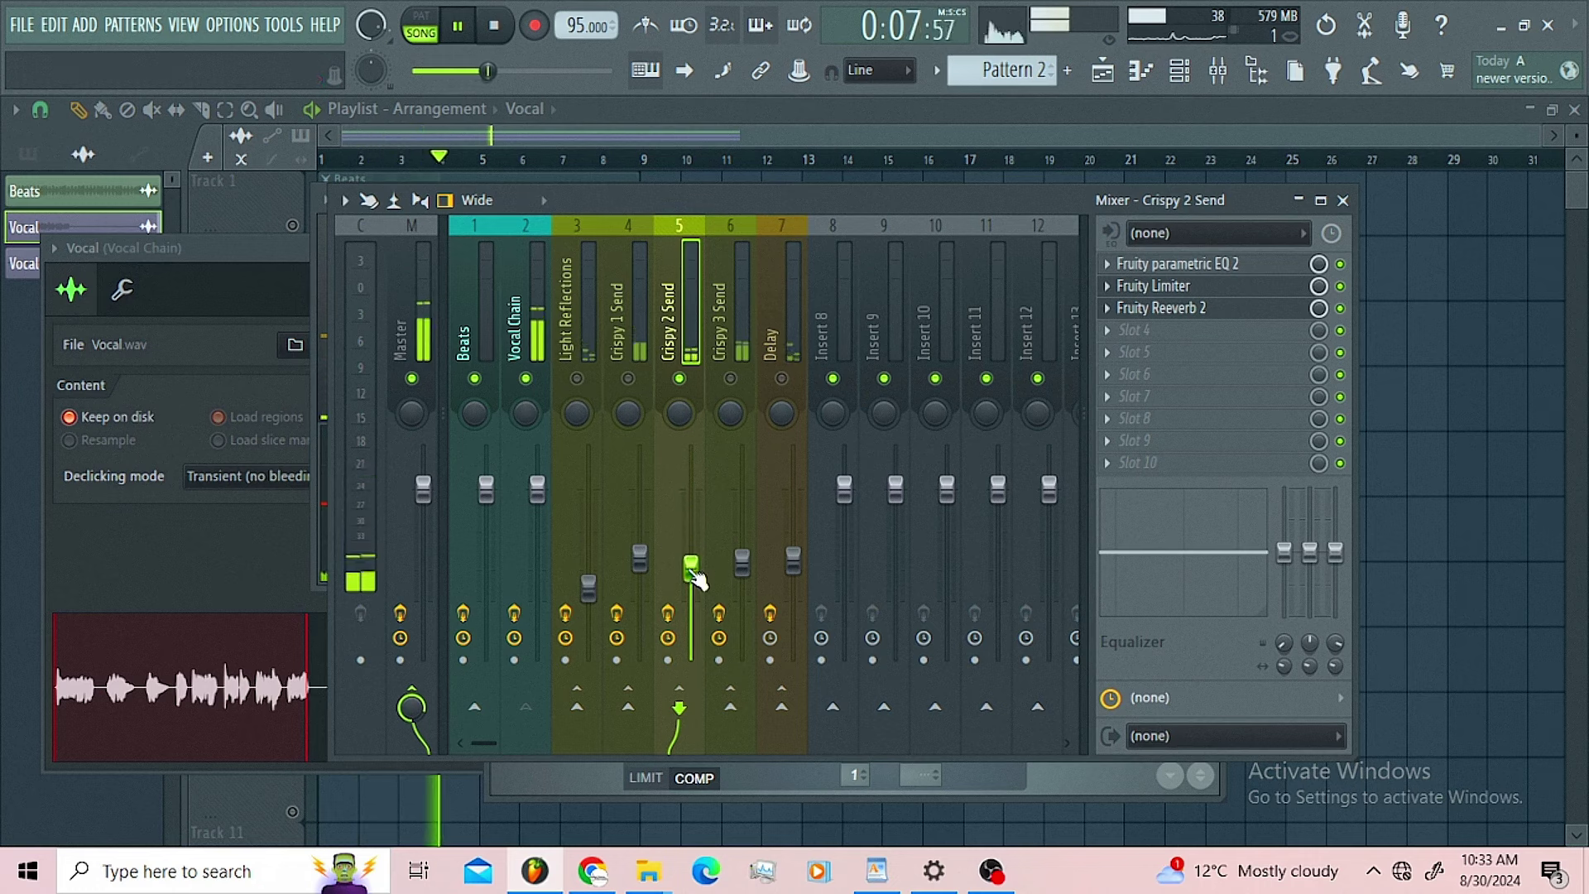
key("space")
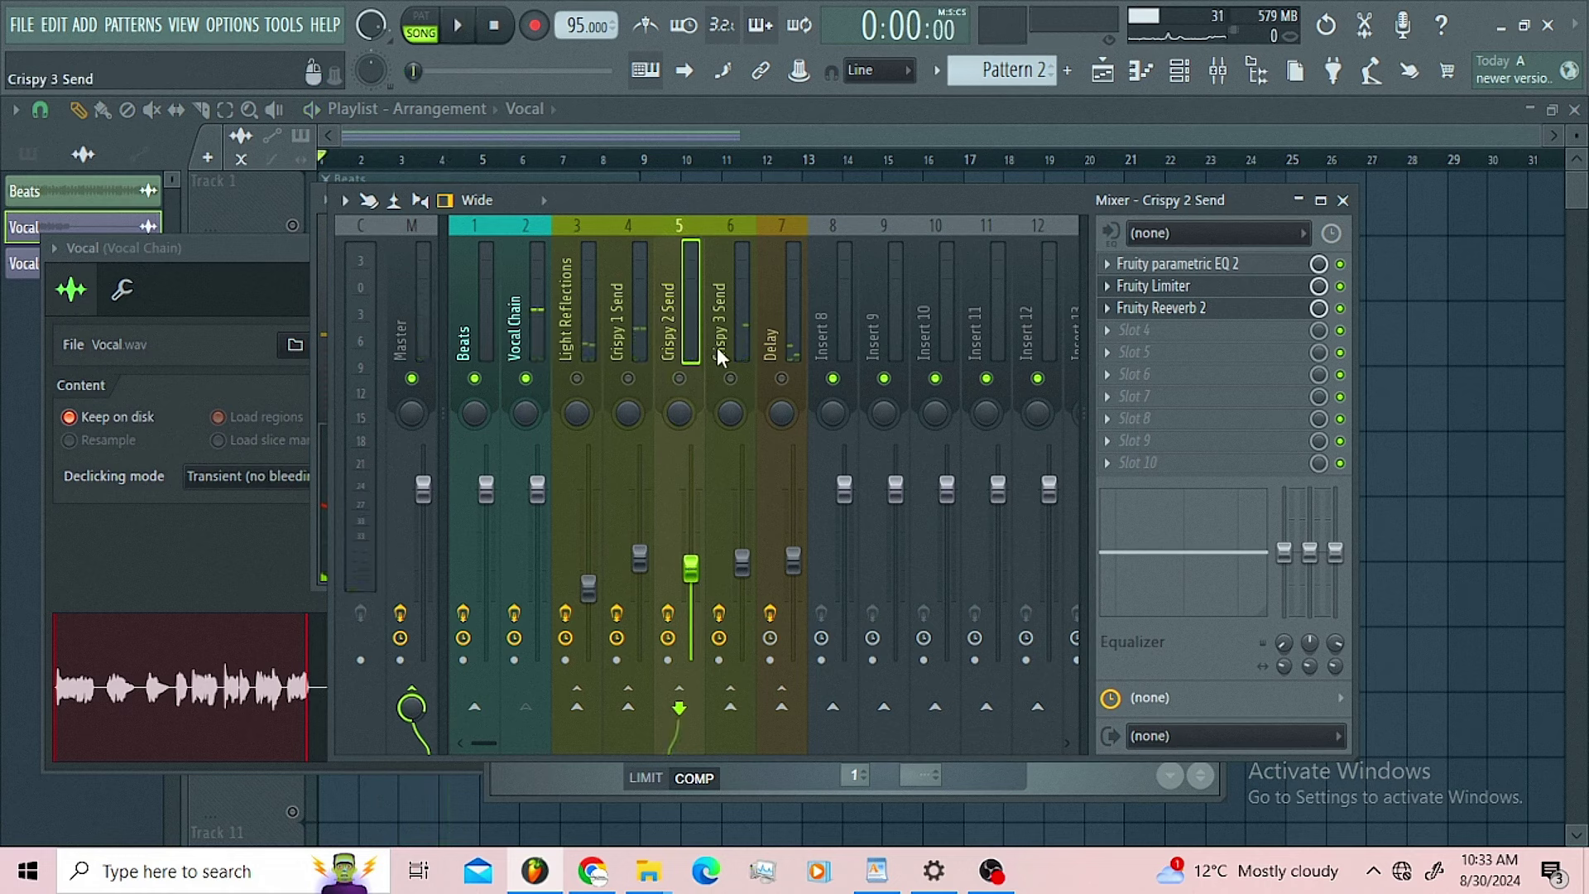
- Unmute Crispy 3 Send, remove the Vocal Chain's direct routing to the master, and select the Crispy 3 Send track
left_click(717, 346)
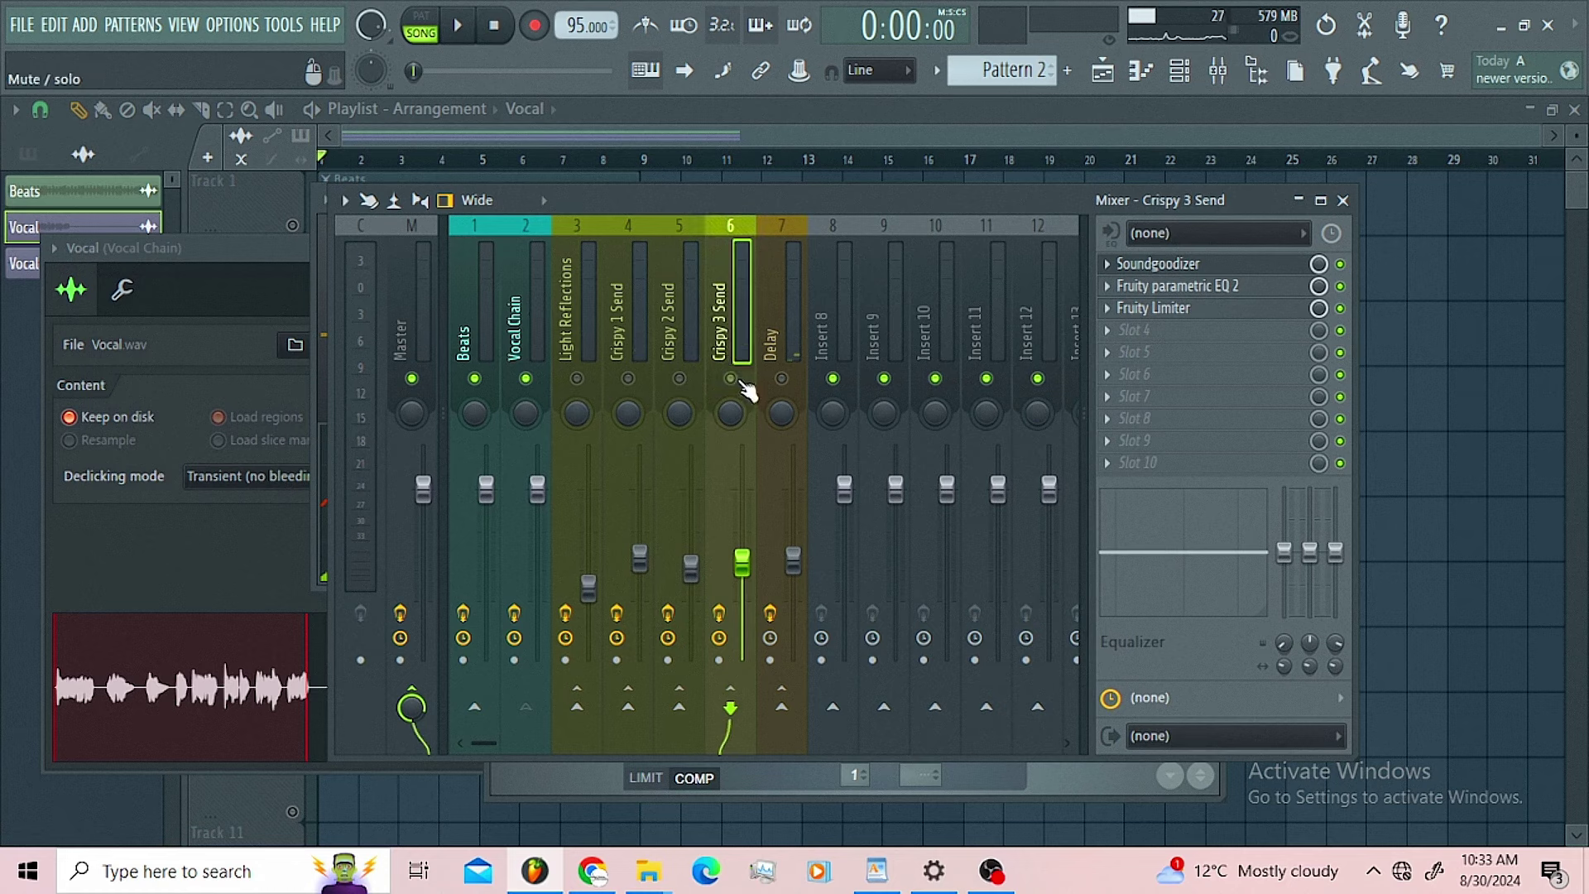
left_click(530, 330)
left_click(411, 706)
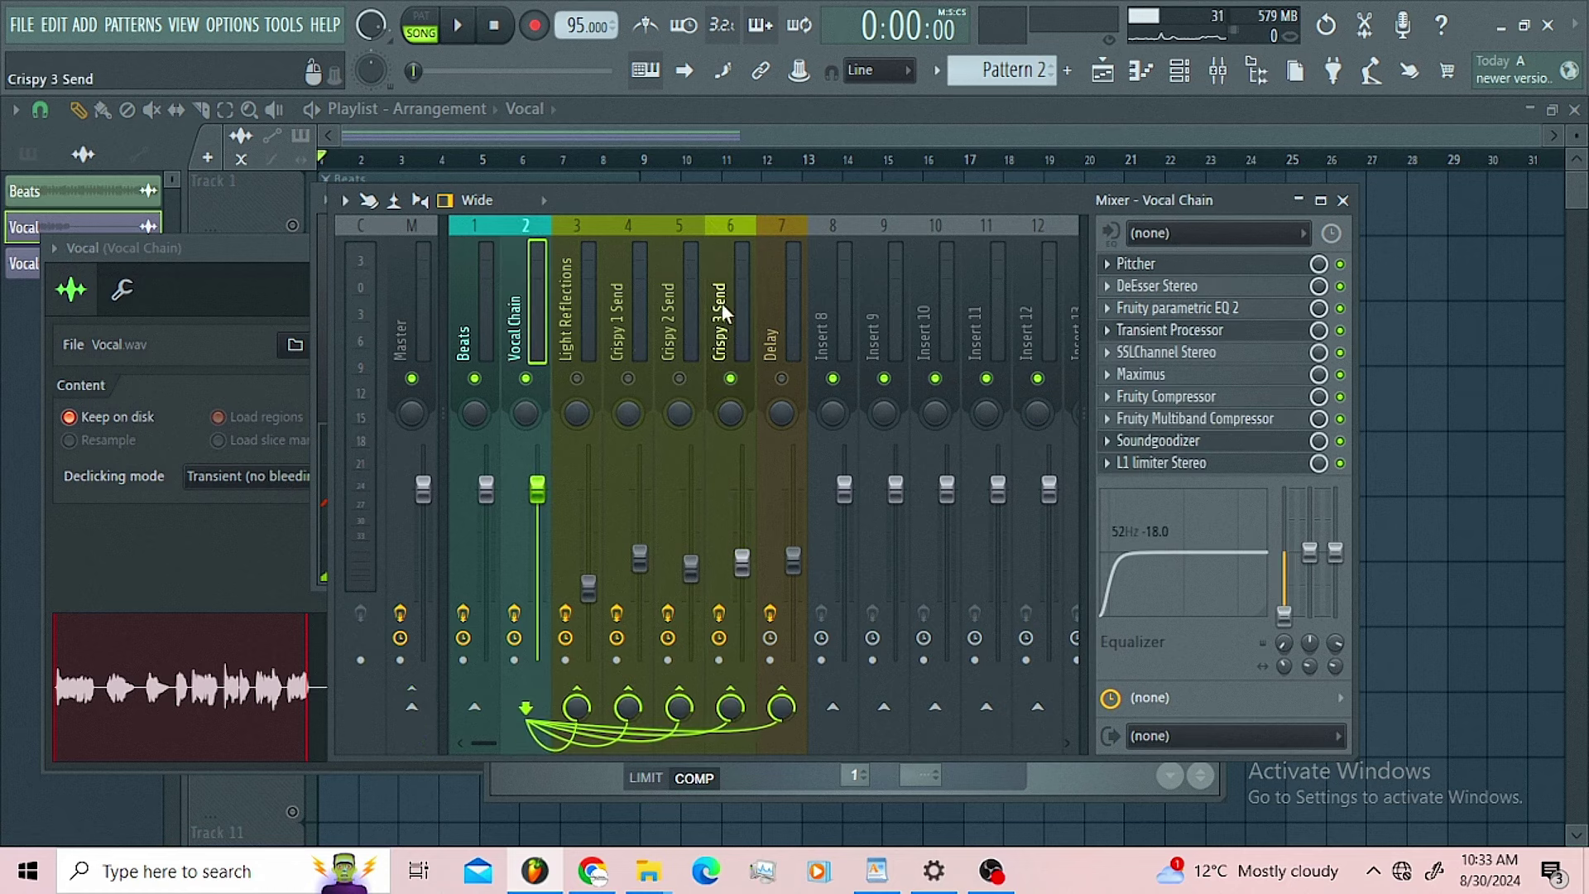
left_click(724, 338)
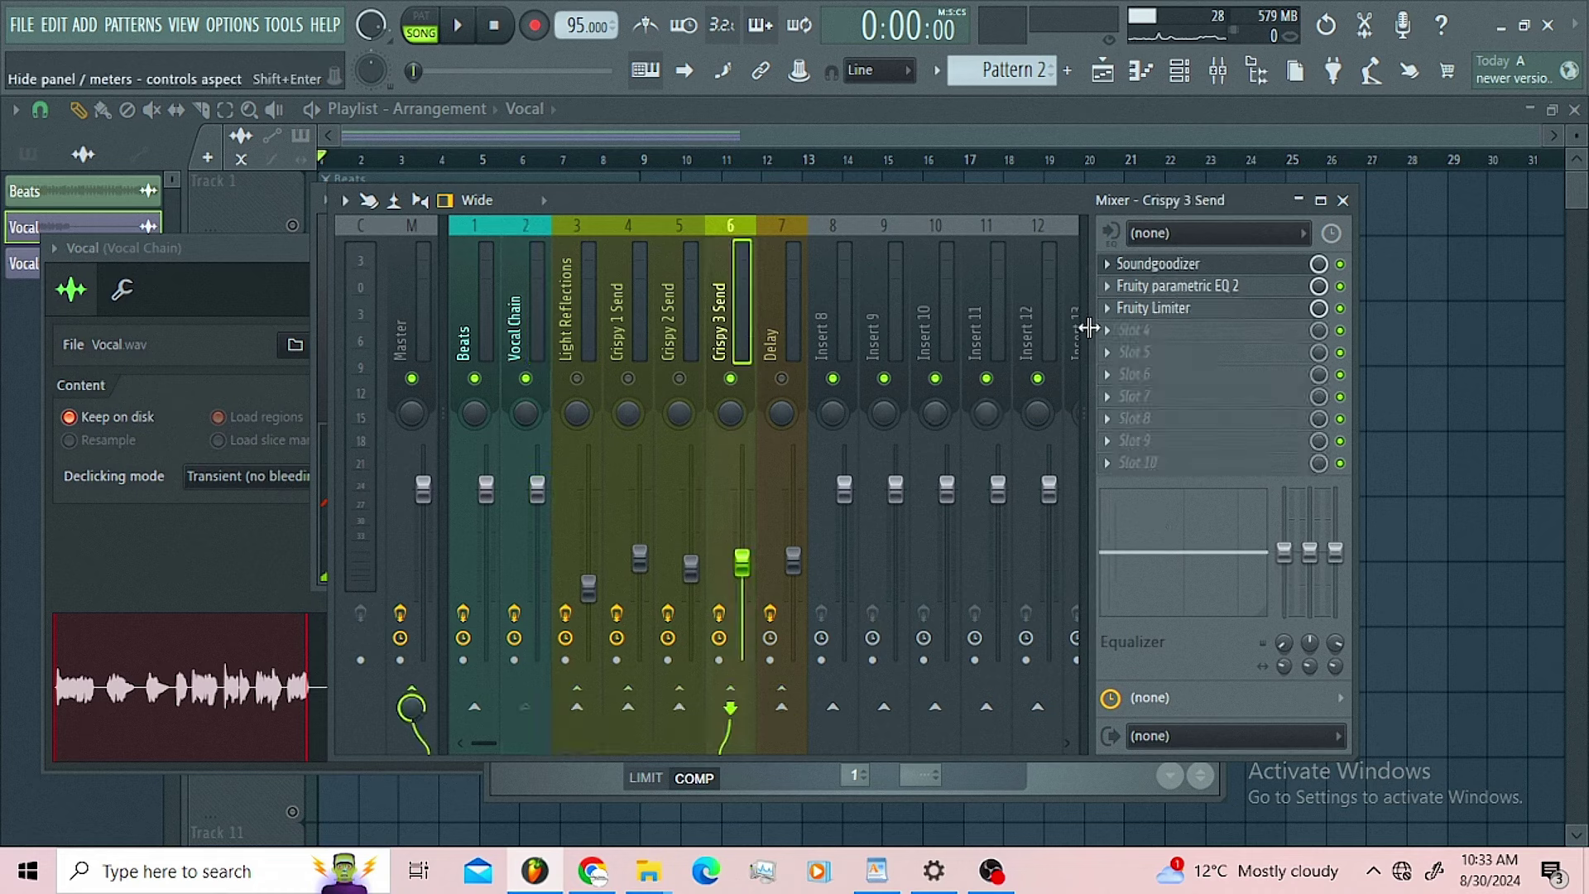
- Play the vocal through Crispy 3 Send only and copy that send's volume value
key("space")
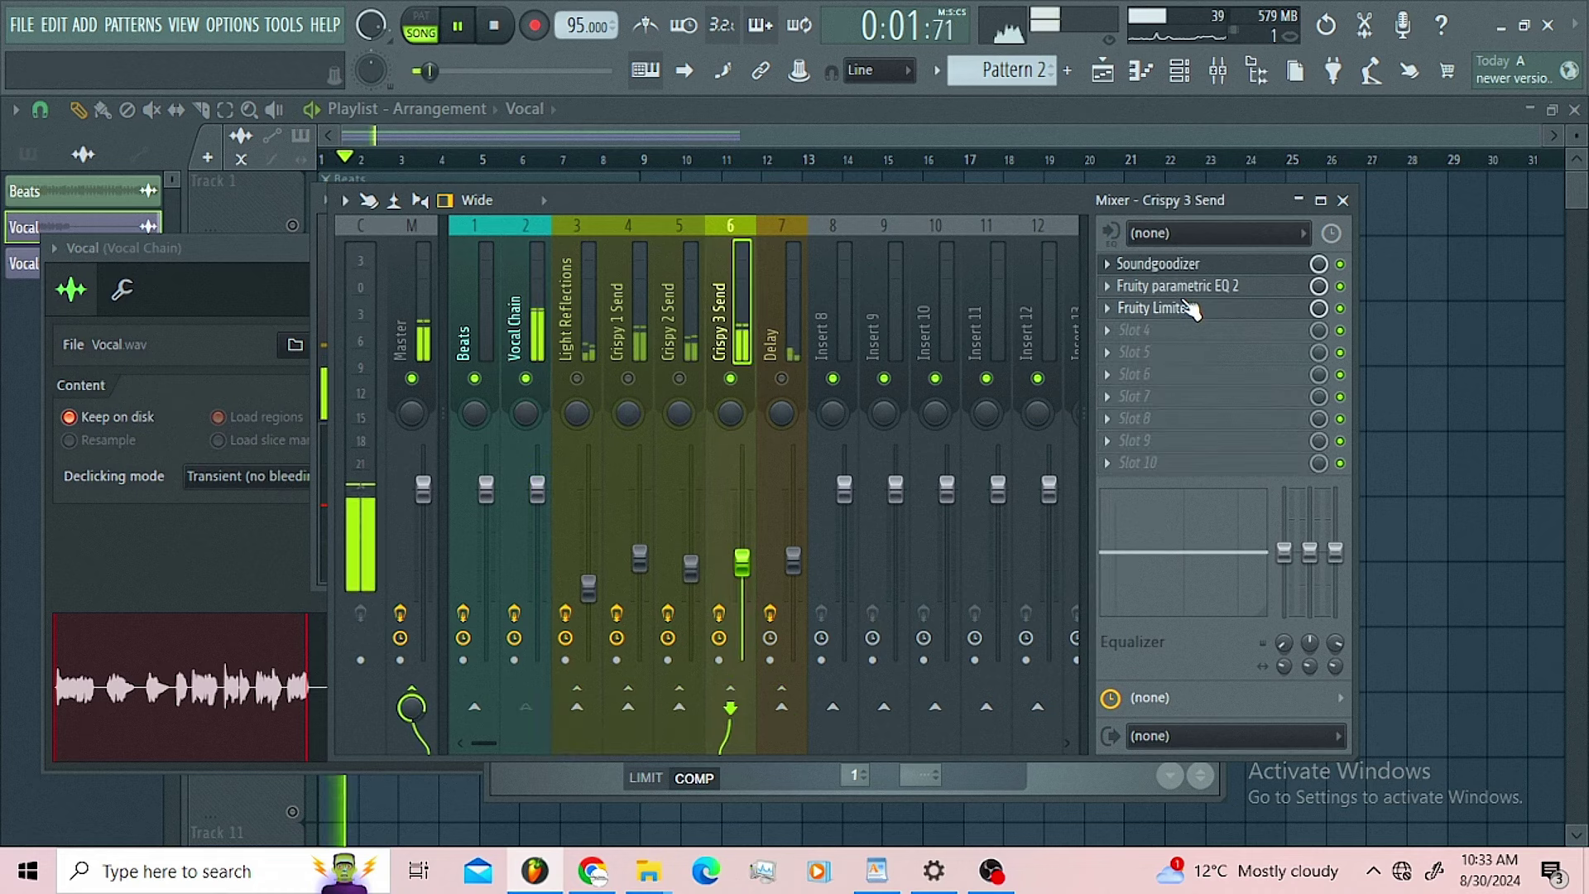
right_click(743, 560)
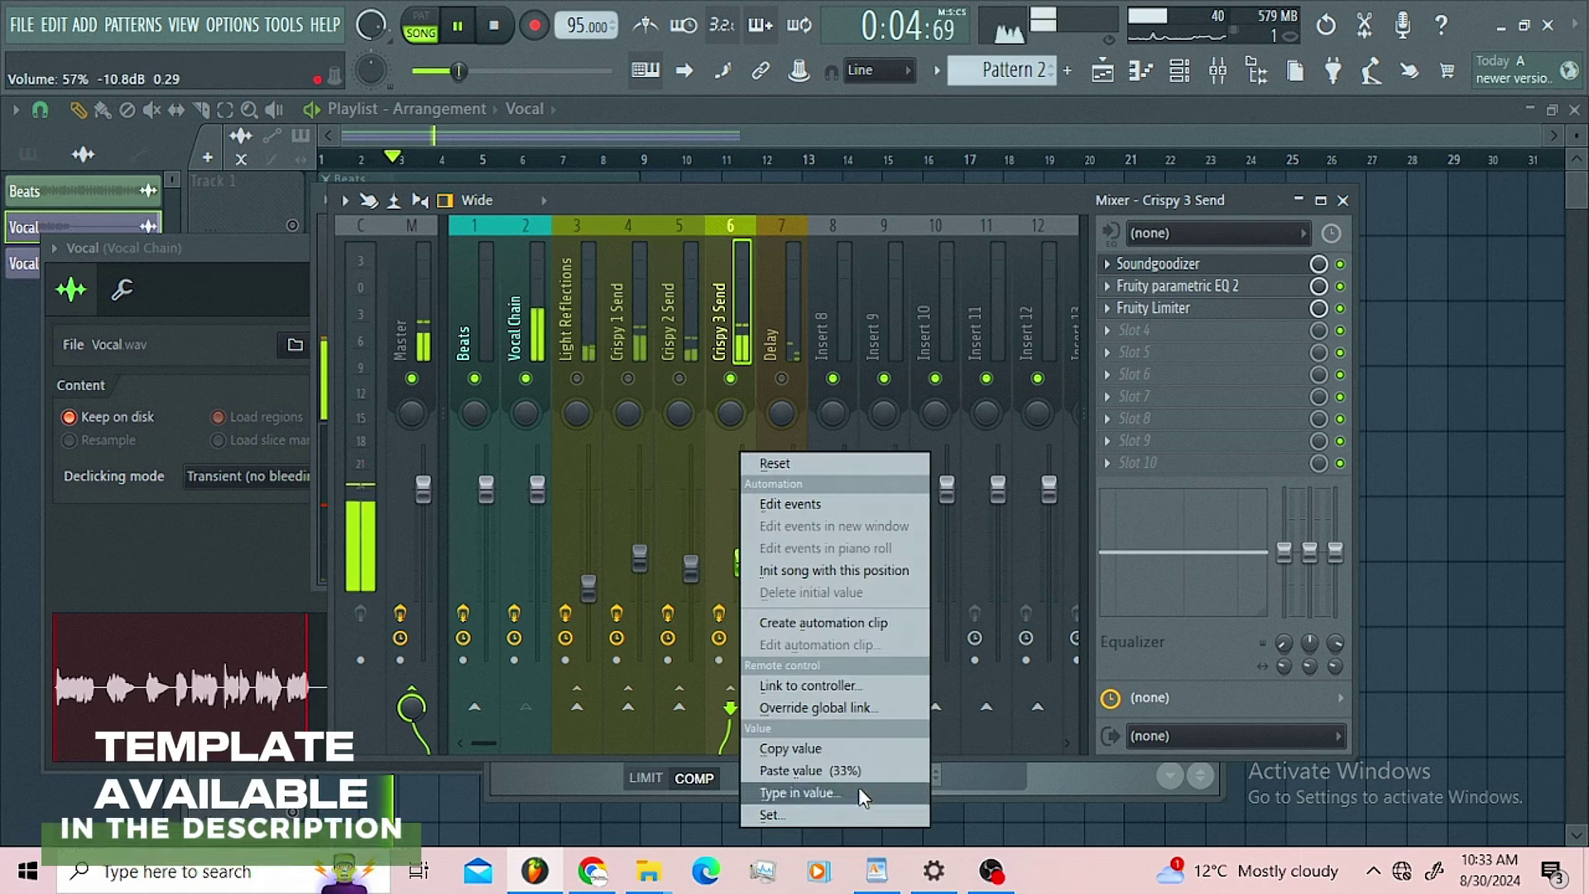
left_click(831, 749)
key("space")
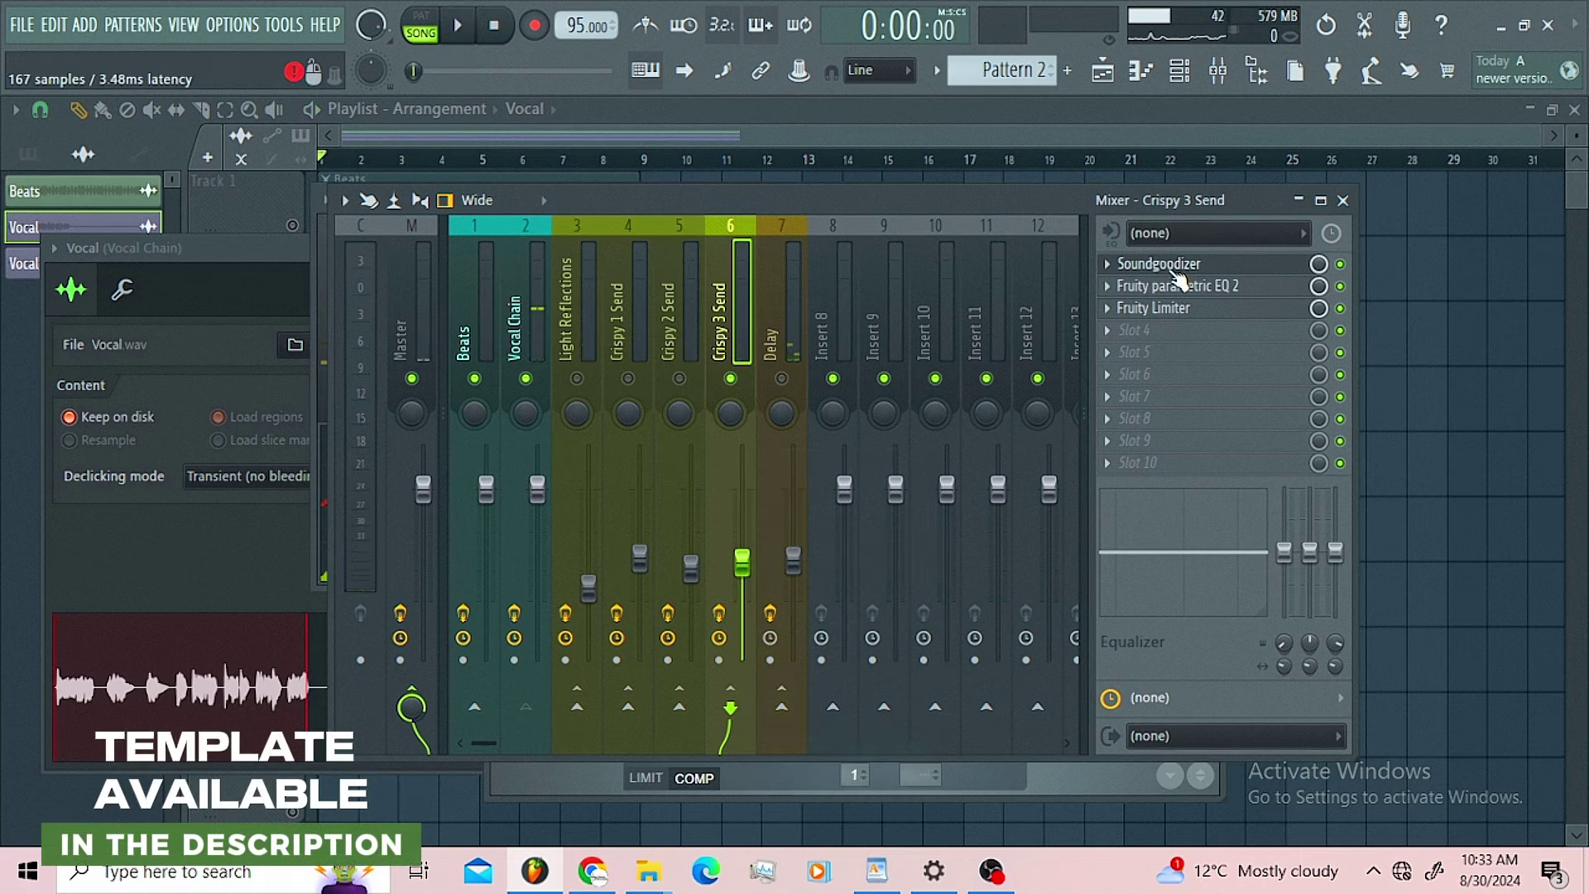
- Examine the Soundgoodizer and Fruity parametric EQ 2 settings on Crispy 3 Send
left_click(1175, 270)
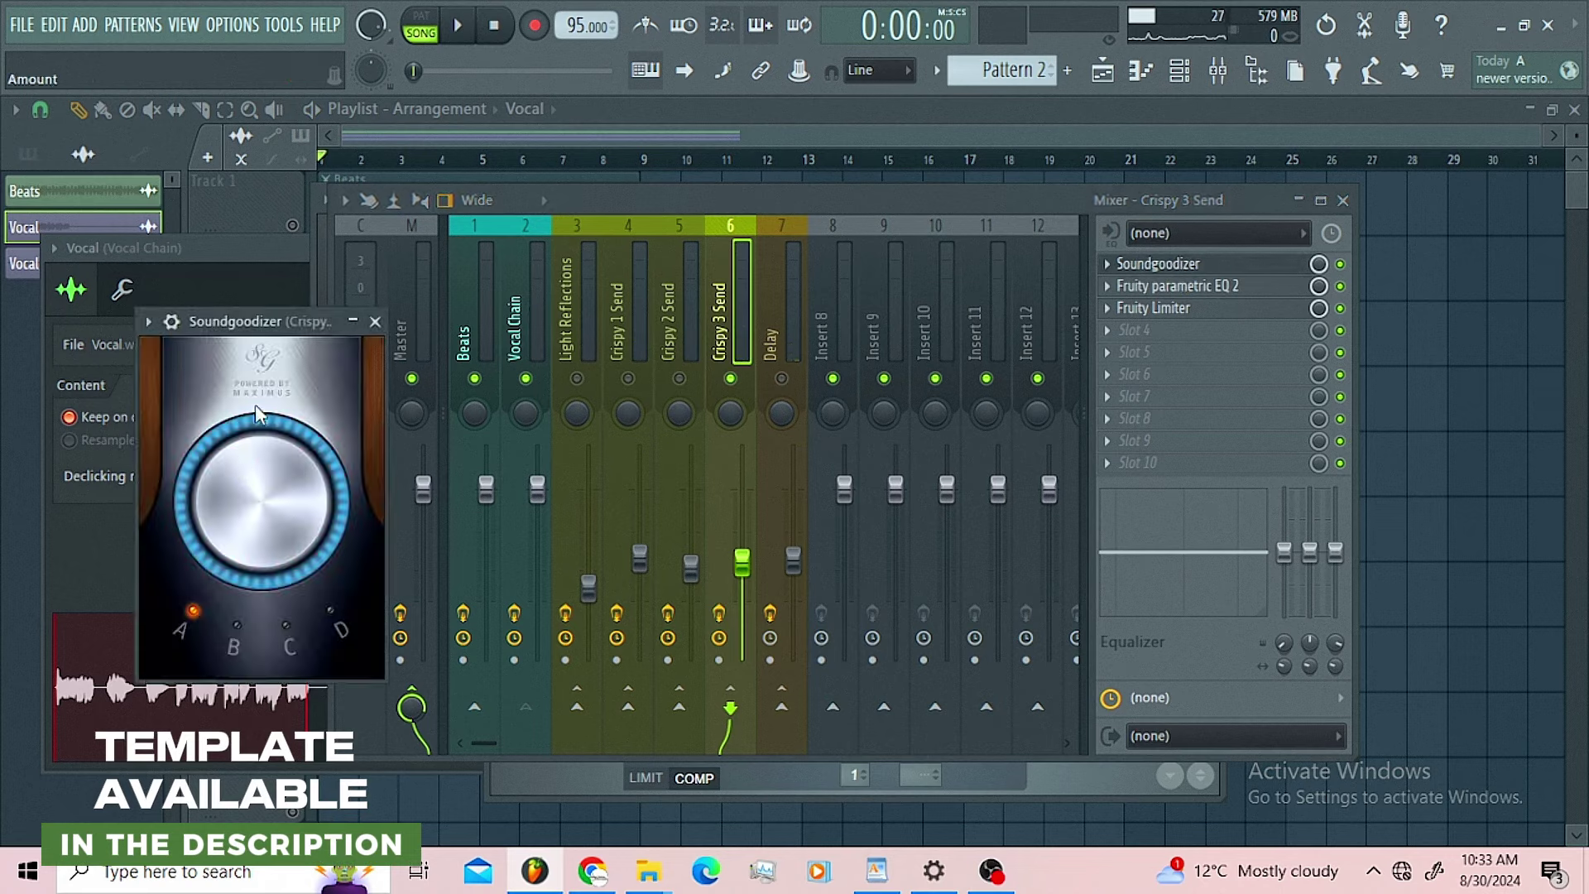
left_click_drag(242, 330, 554, 328)
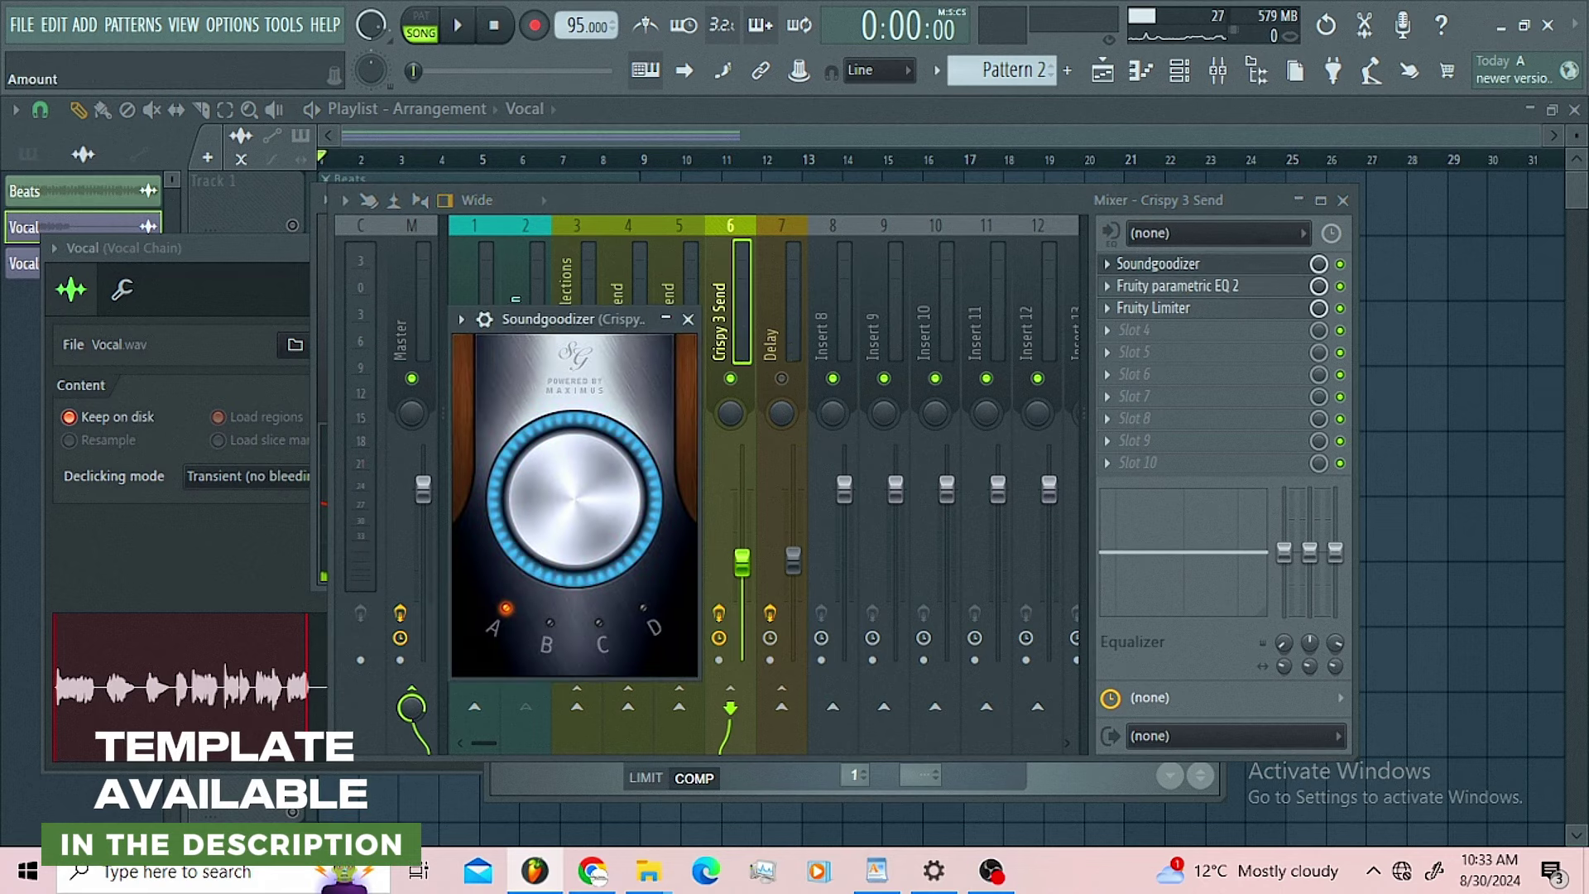
left_click(1228, 290)
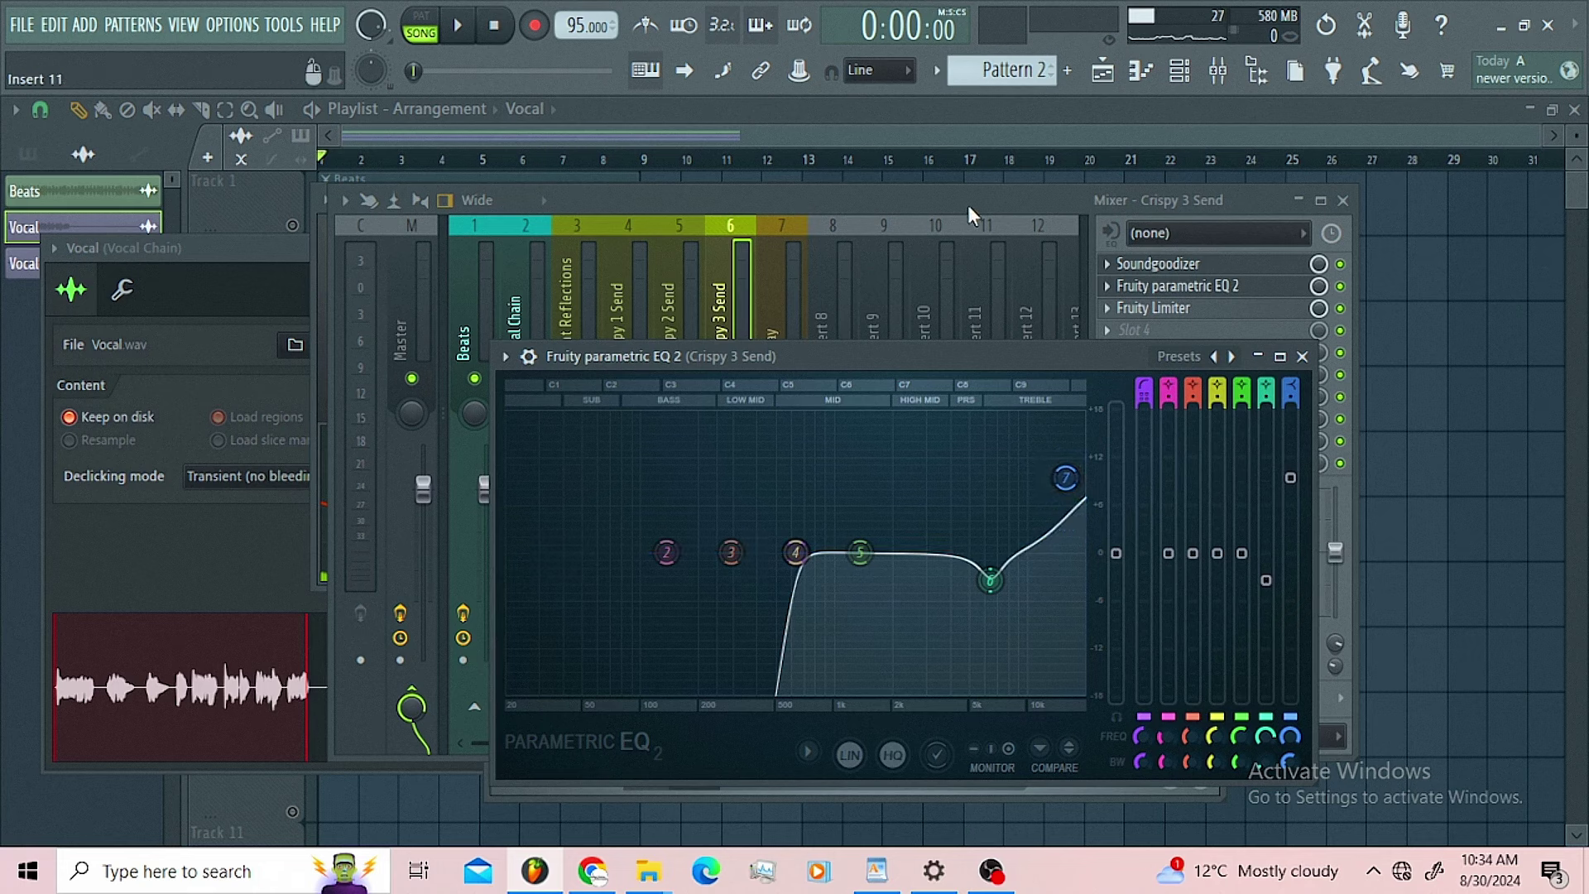
- Examine the Fruity Limiter's compressor and limiter settings on Crispy 3 Send
left_click(1153, 315)
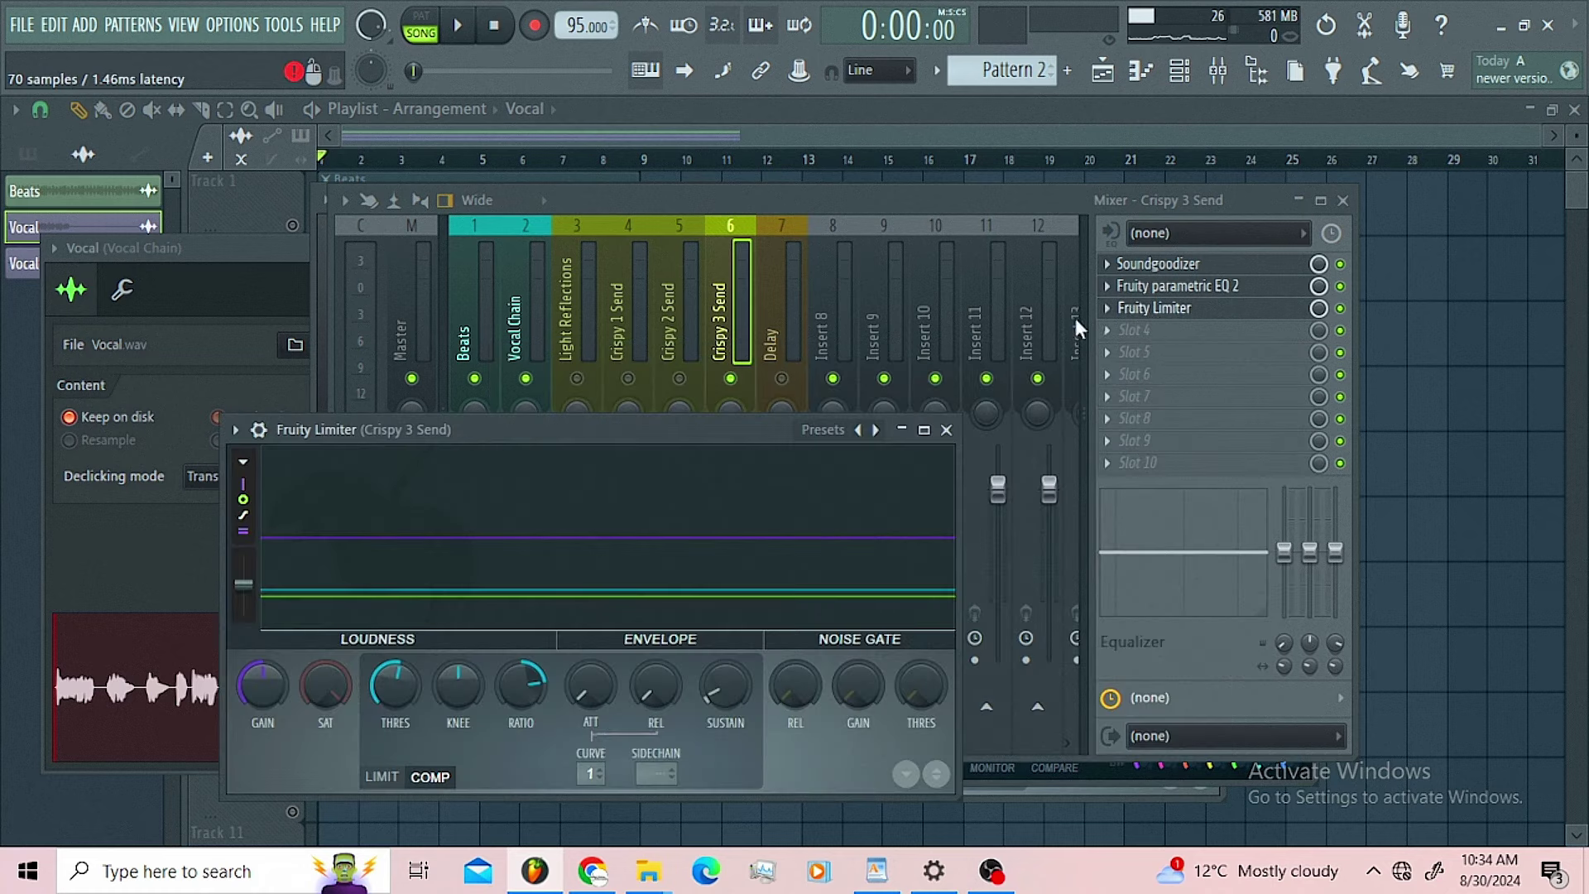
left_click_drag(570, 428, 831, 375)
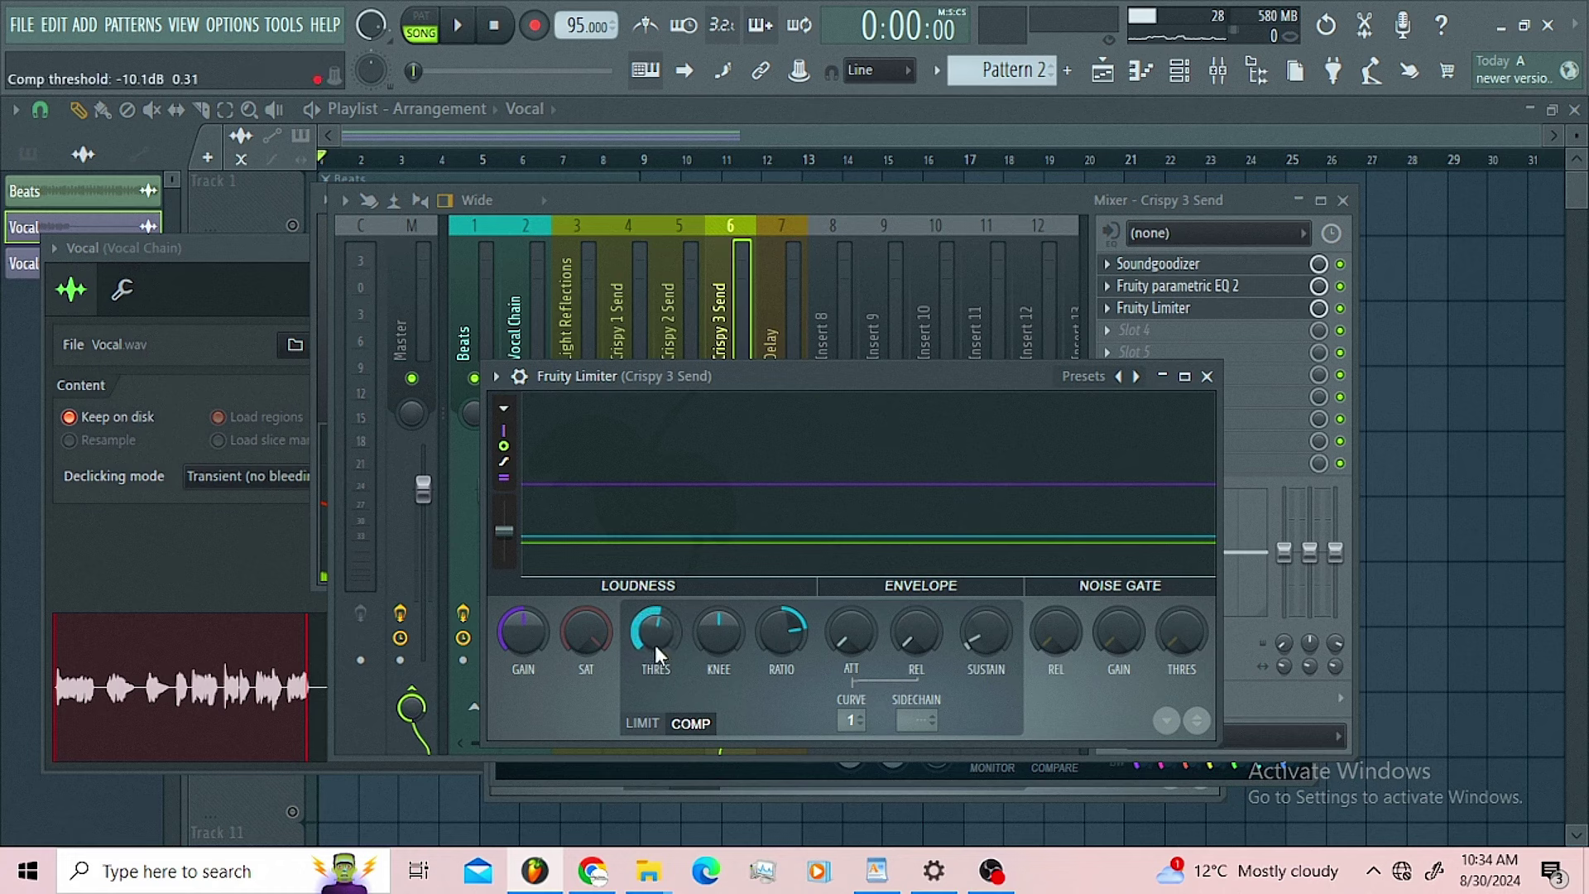
left_click(644, 725)
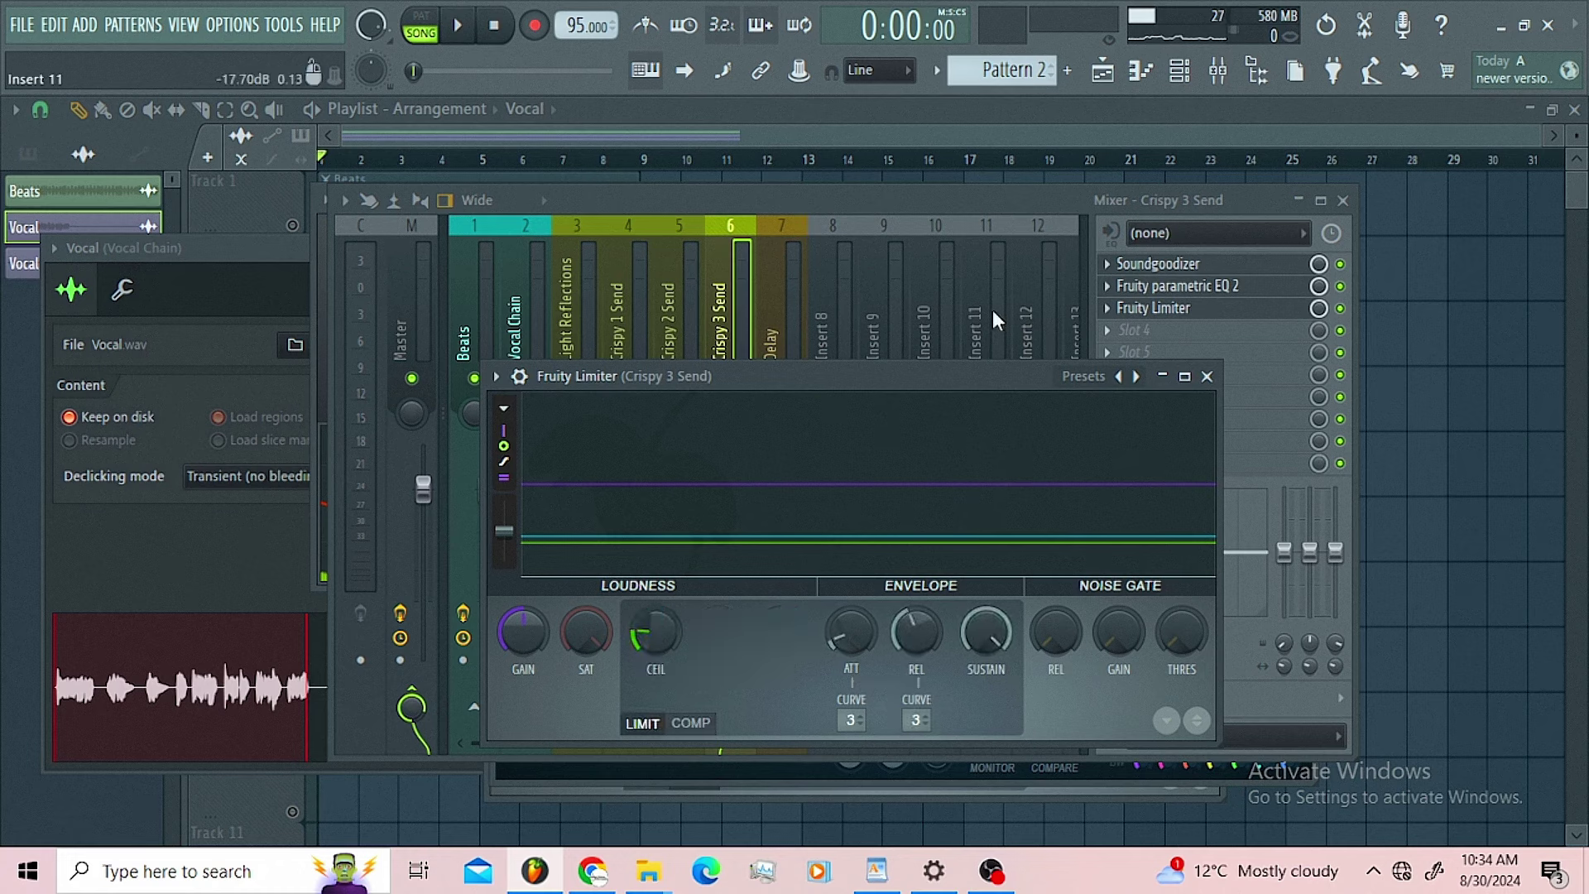
left_click(1017, 201)
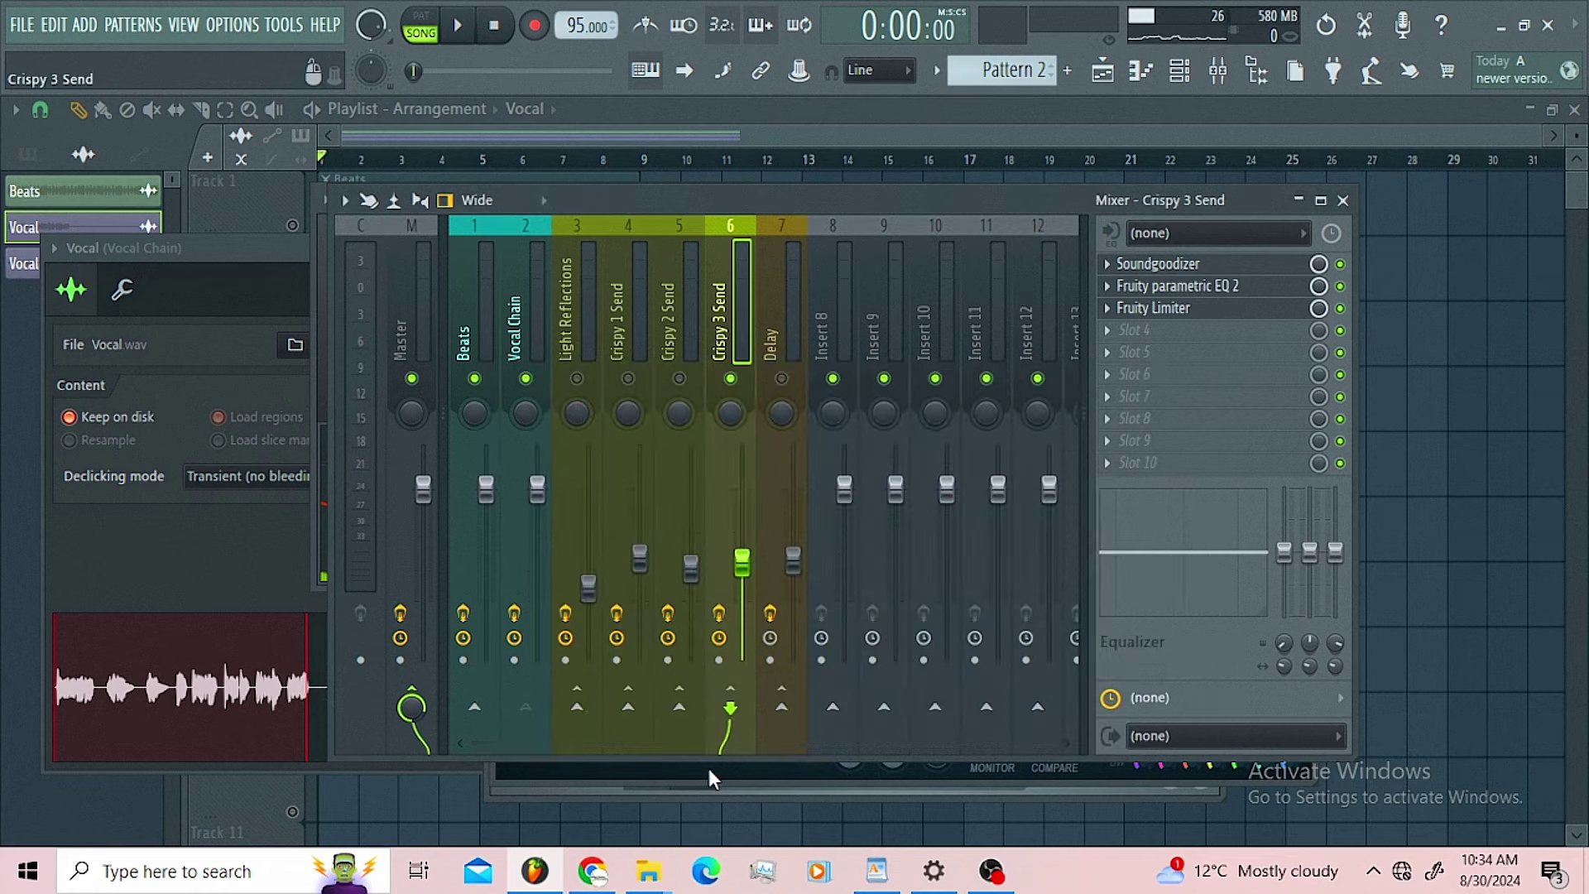
- Copy the Crispy 3 Send volume, lower its fader to 0%, and play the Vocal Chain routed back to the master
left_click(514, 341)
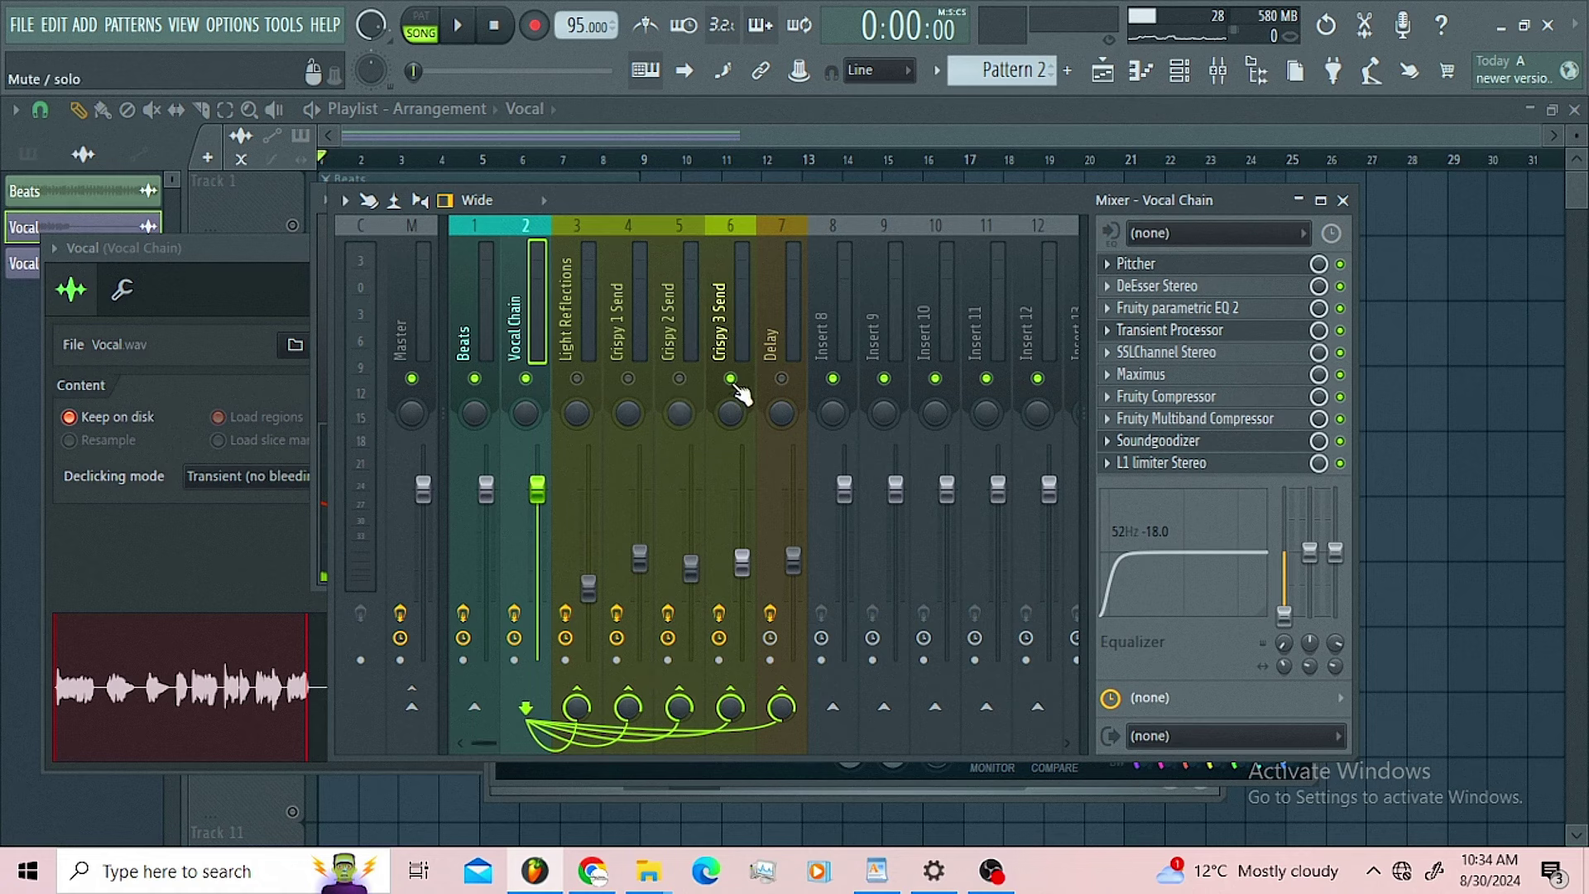
right_click(743, 566)
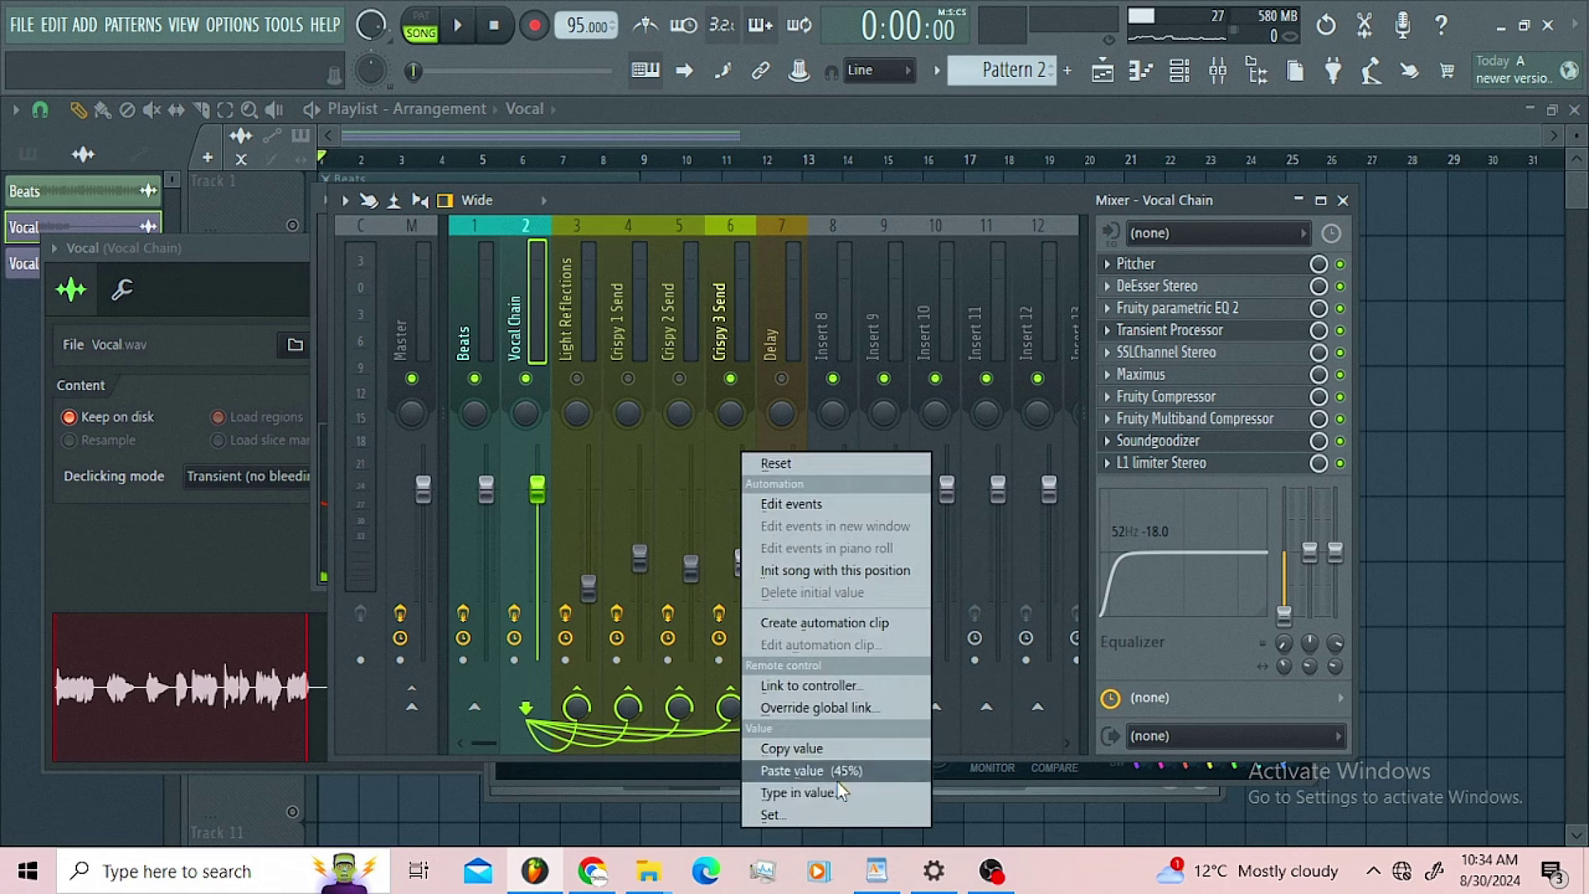
left_click(782, 748)
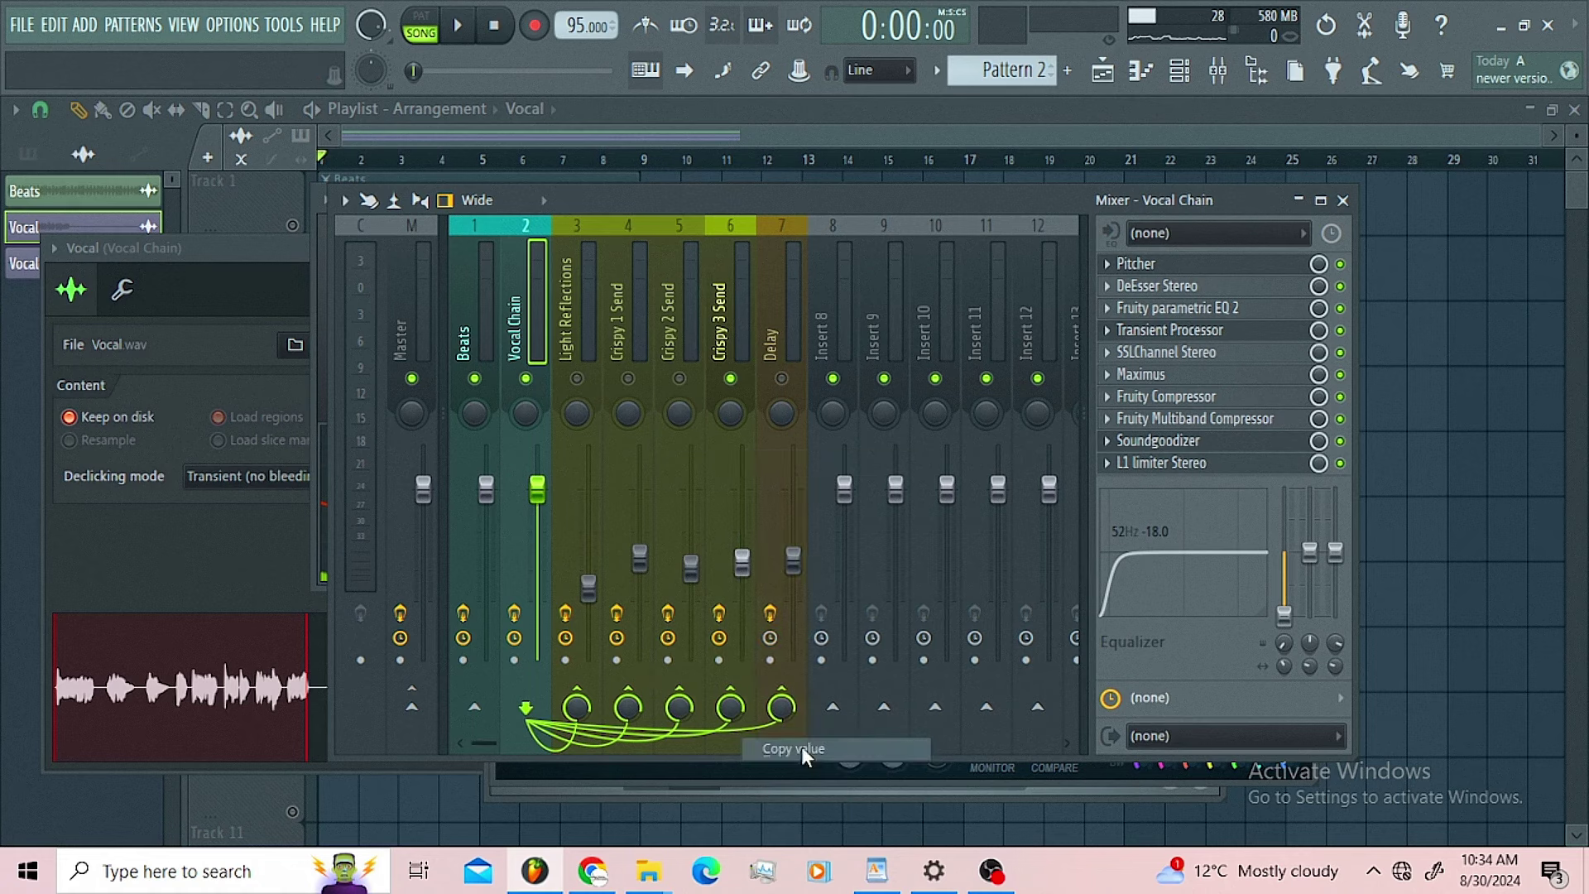
left_click_drag(749, 588, 750, 680)
key("space")
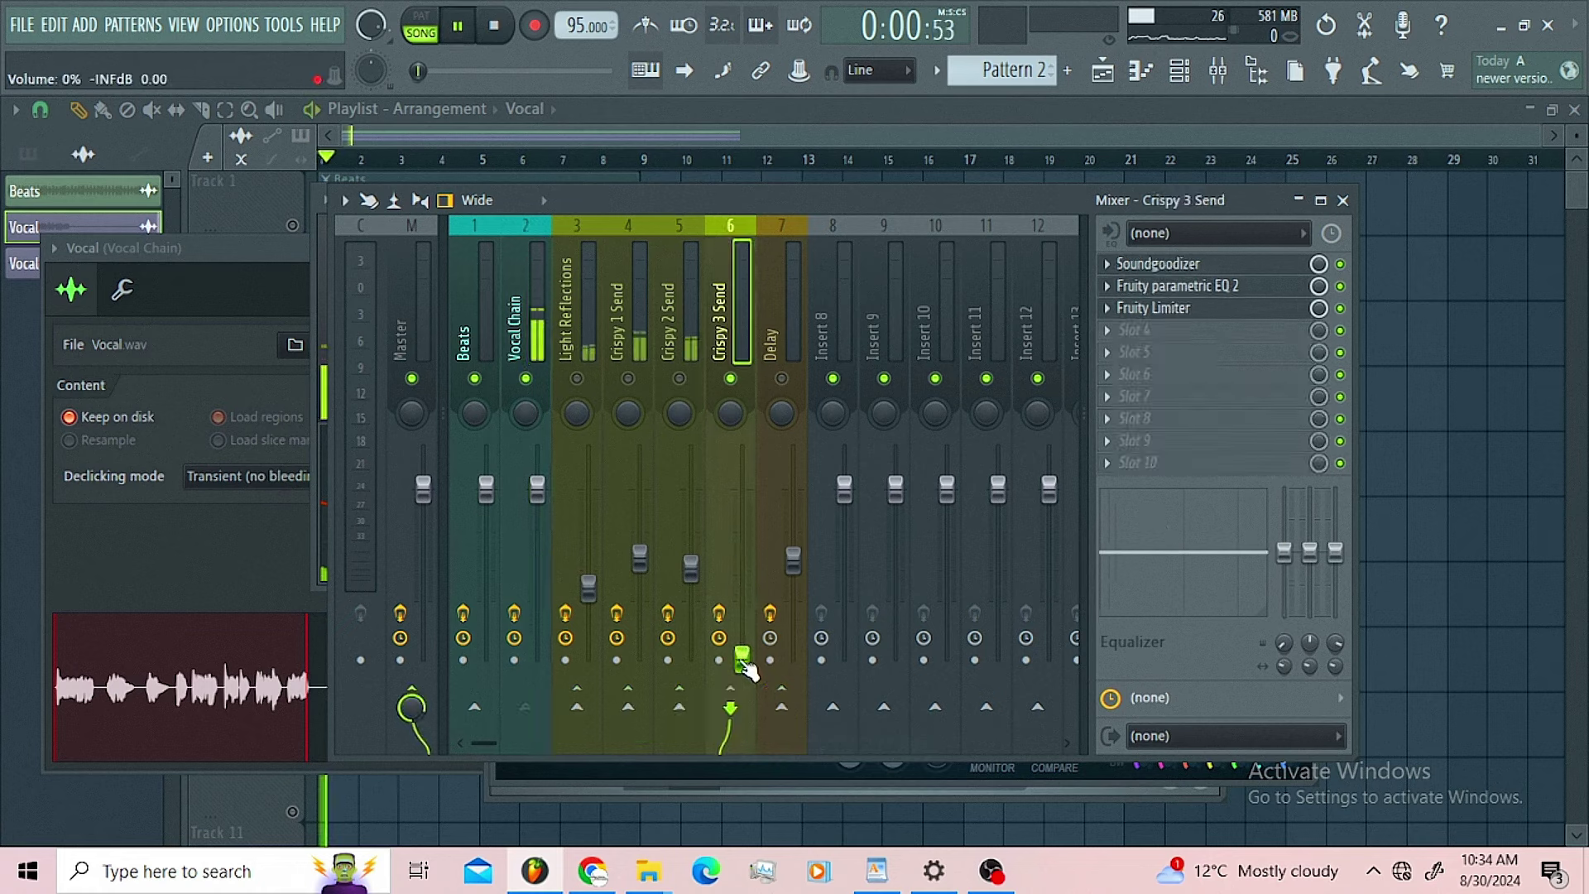
left_click(528, 316)
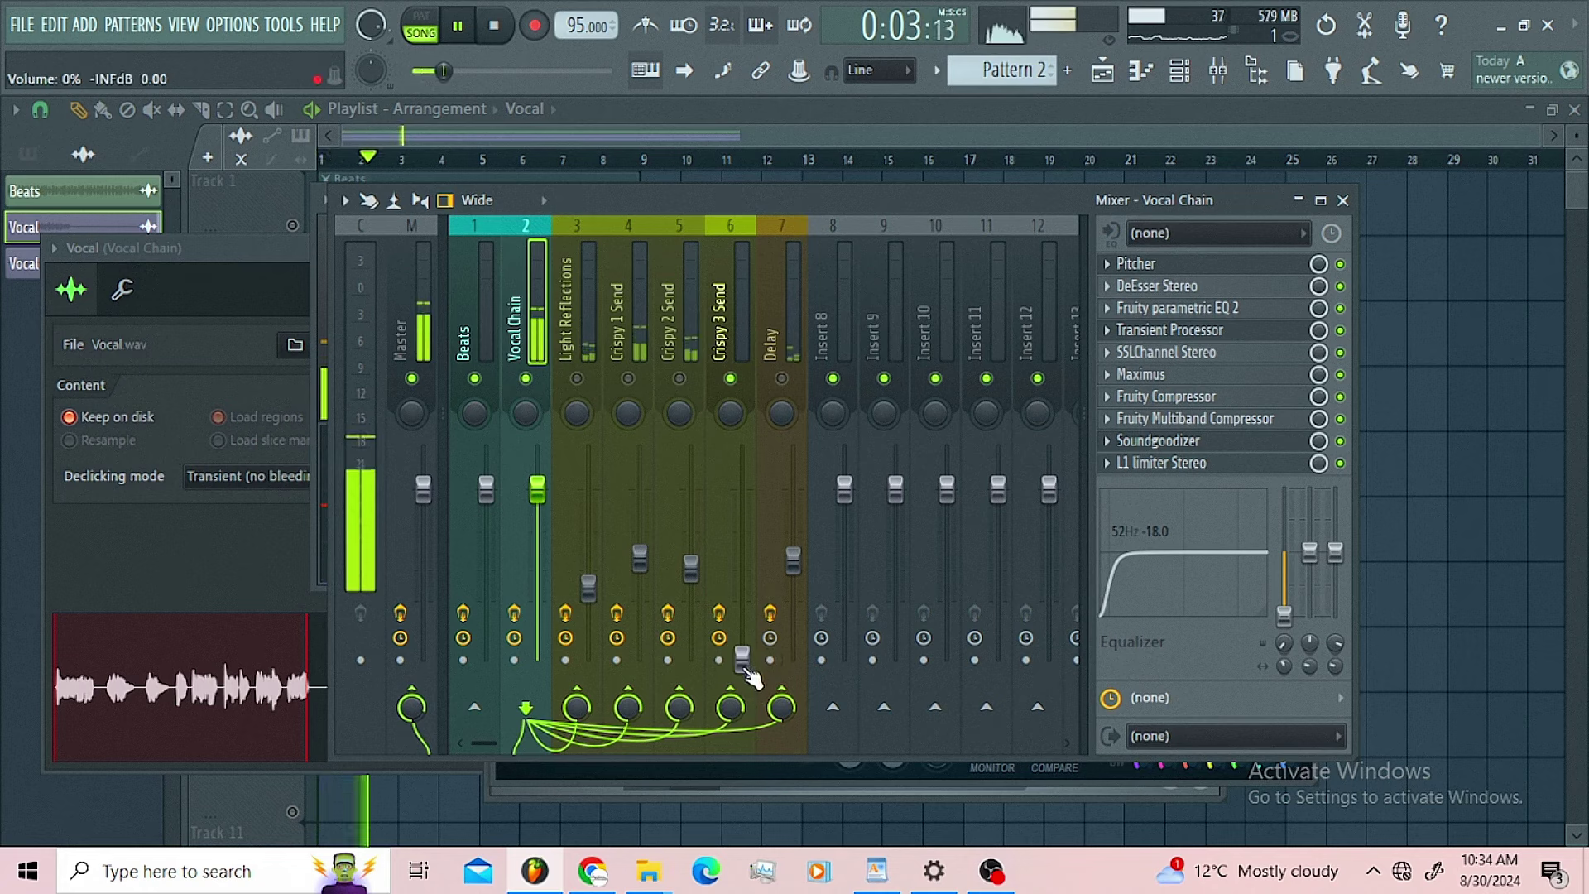
- Paste the copied volume back onto Crispy 3 Send, restoring 58%, and play the vocal with the send
left_click_drag(744, 660, 743, 536)
right_click(742, 536)
left_click(834, 770)
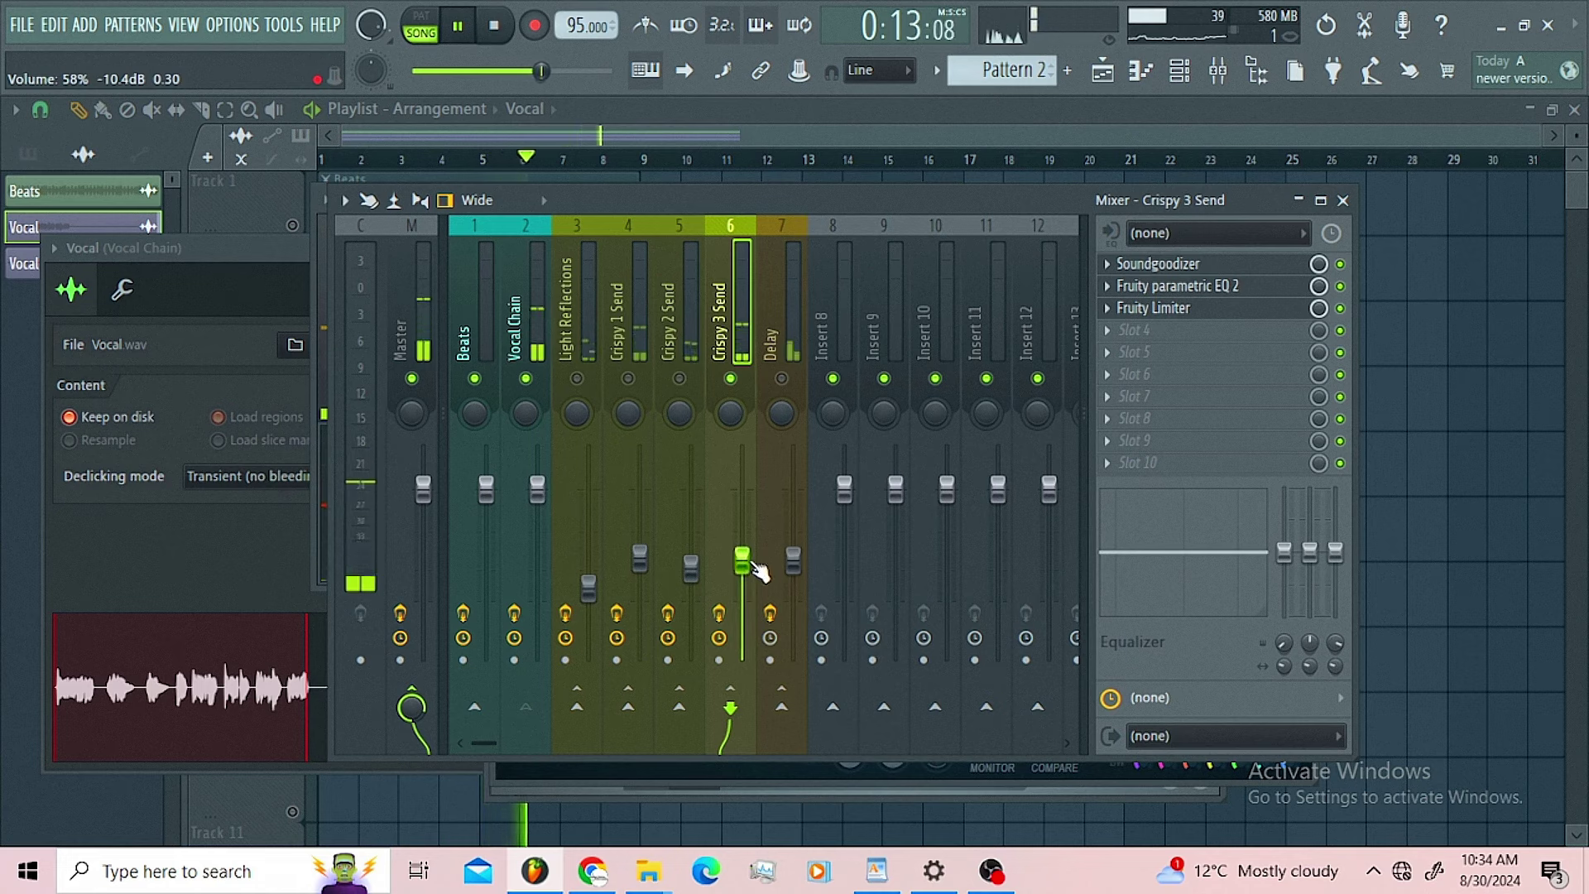
key("space")
- Unmute Light Reflections, Crispy 1 Send and Crispy 2 Send, and play the Vocal Chain with all four sends
left_click(679, 379)
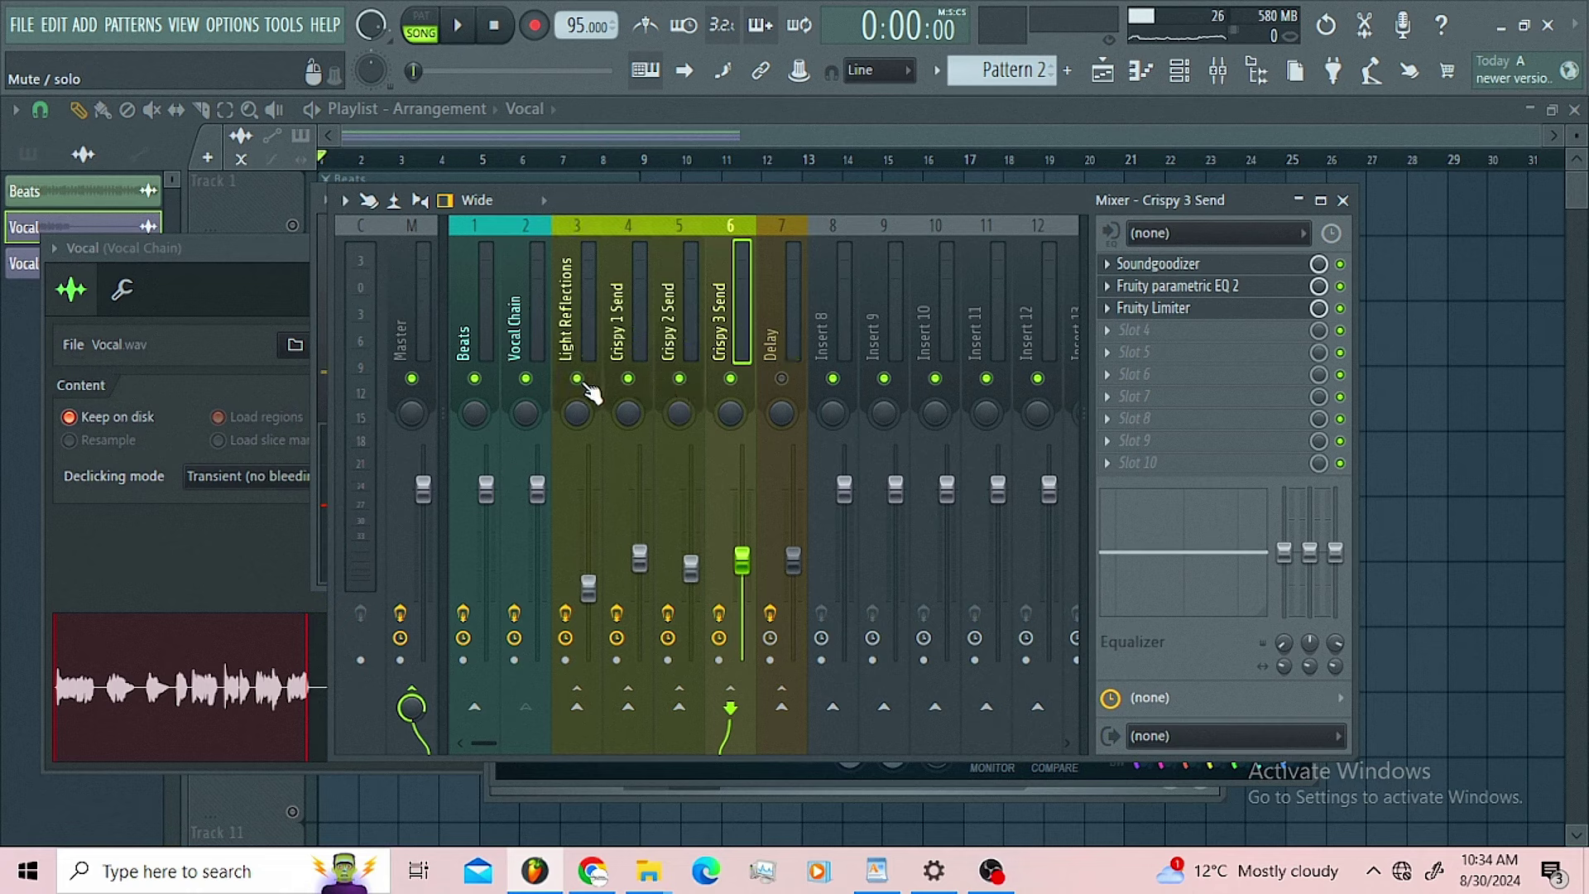
left_click(536, 355)
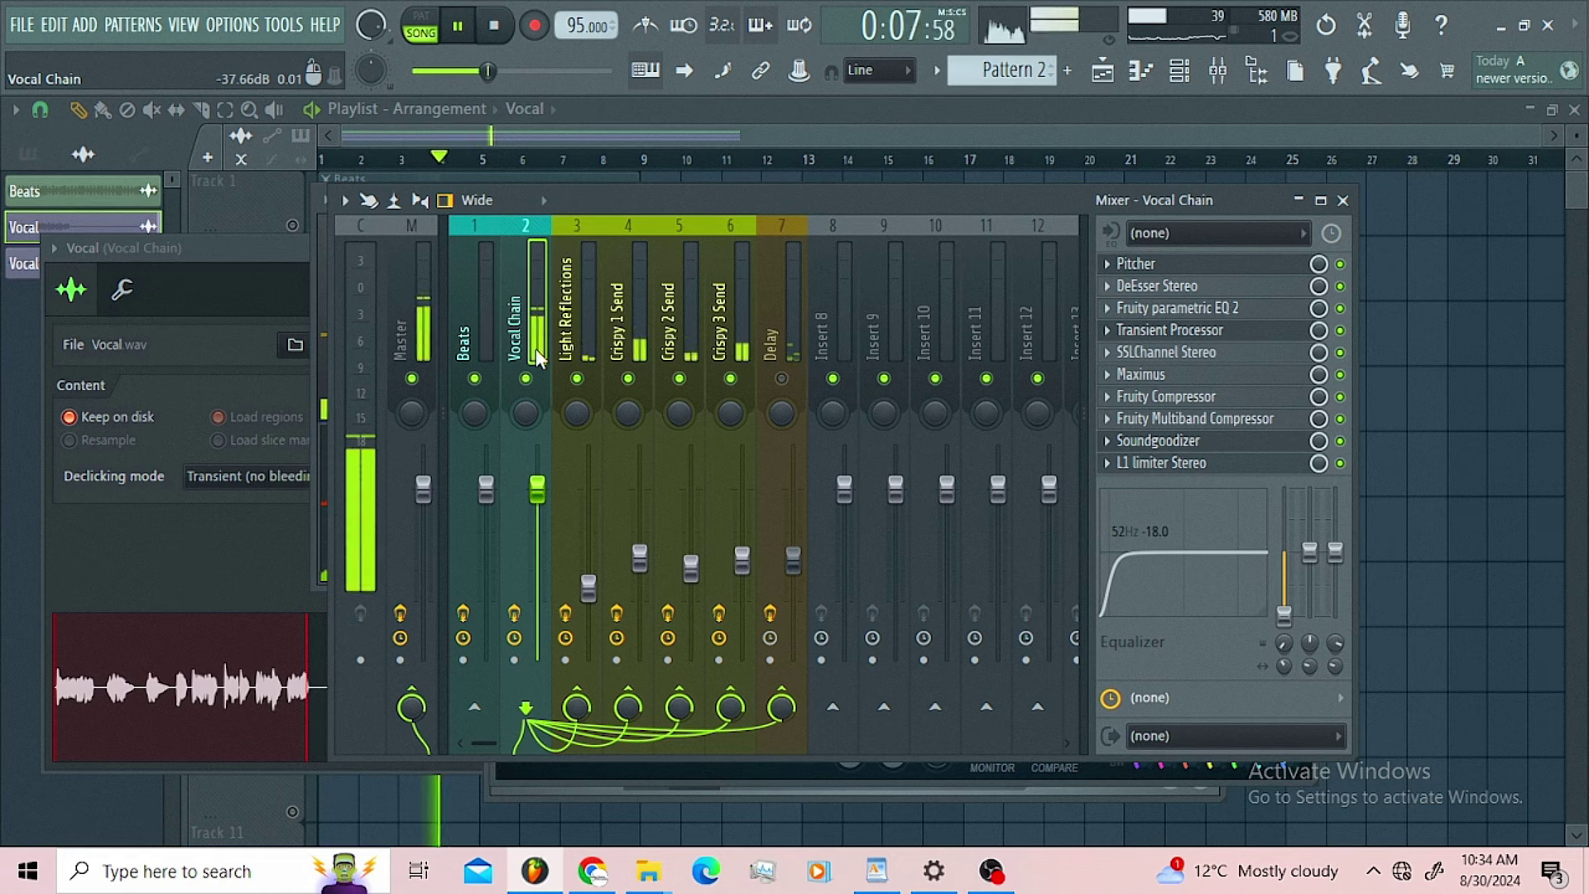
key("space")
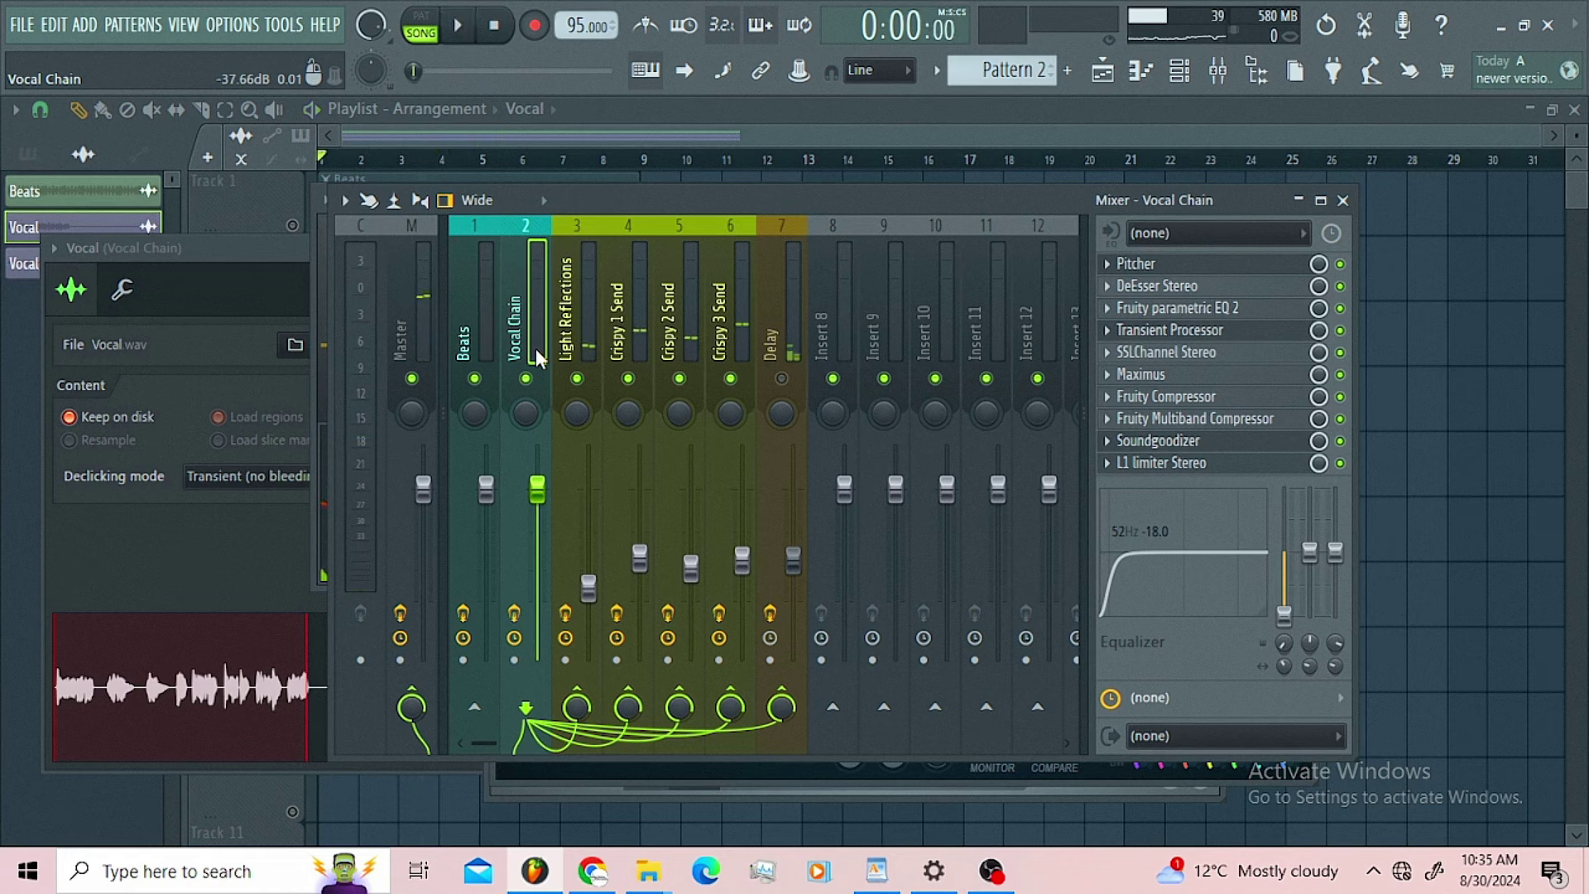
- Open Fruity delay 2 on the Delay track and examine its feedback and time settings
left_click(787, 339)
left_click_drag(962, 200, 924, 202)
left_click(1158, 265)
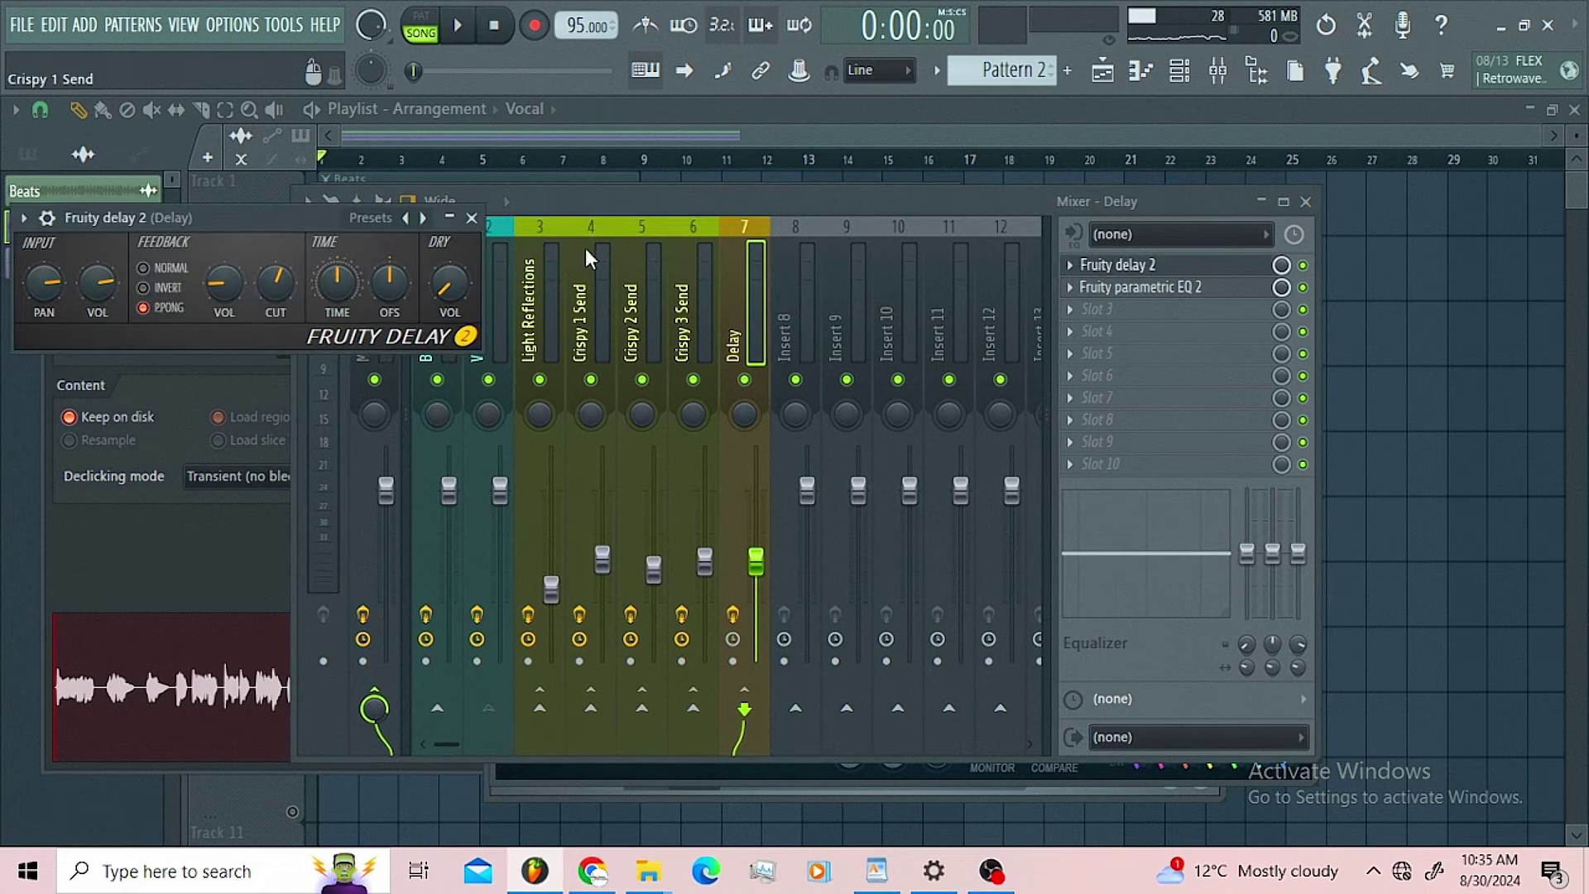
left_click_drag(222, 220, 831, 350)
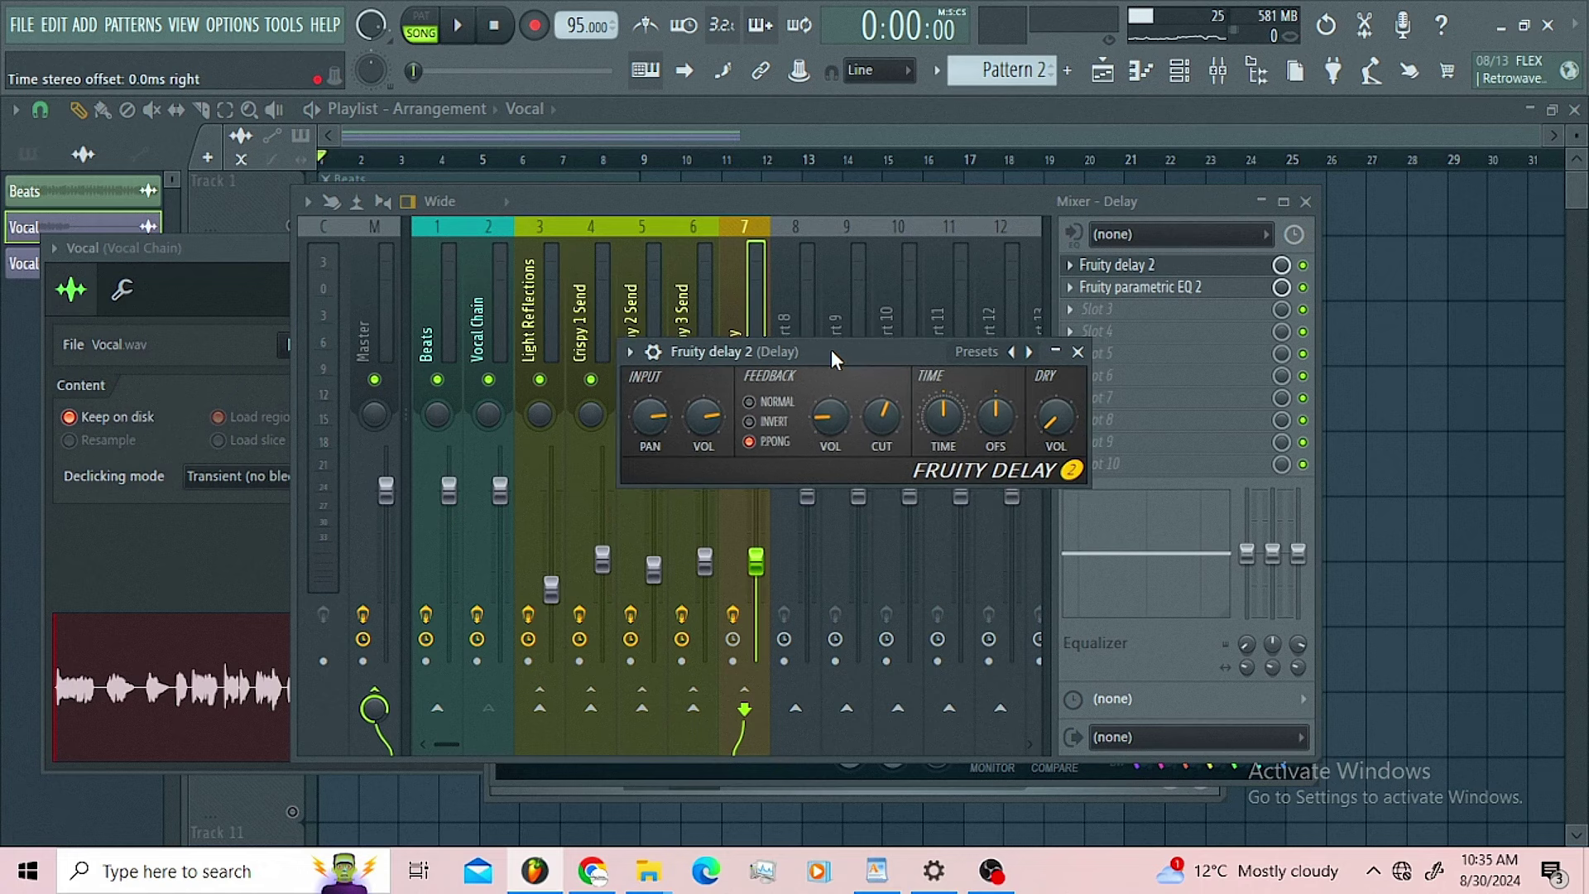
right_click(951, 414)
left_click(909, 359)
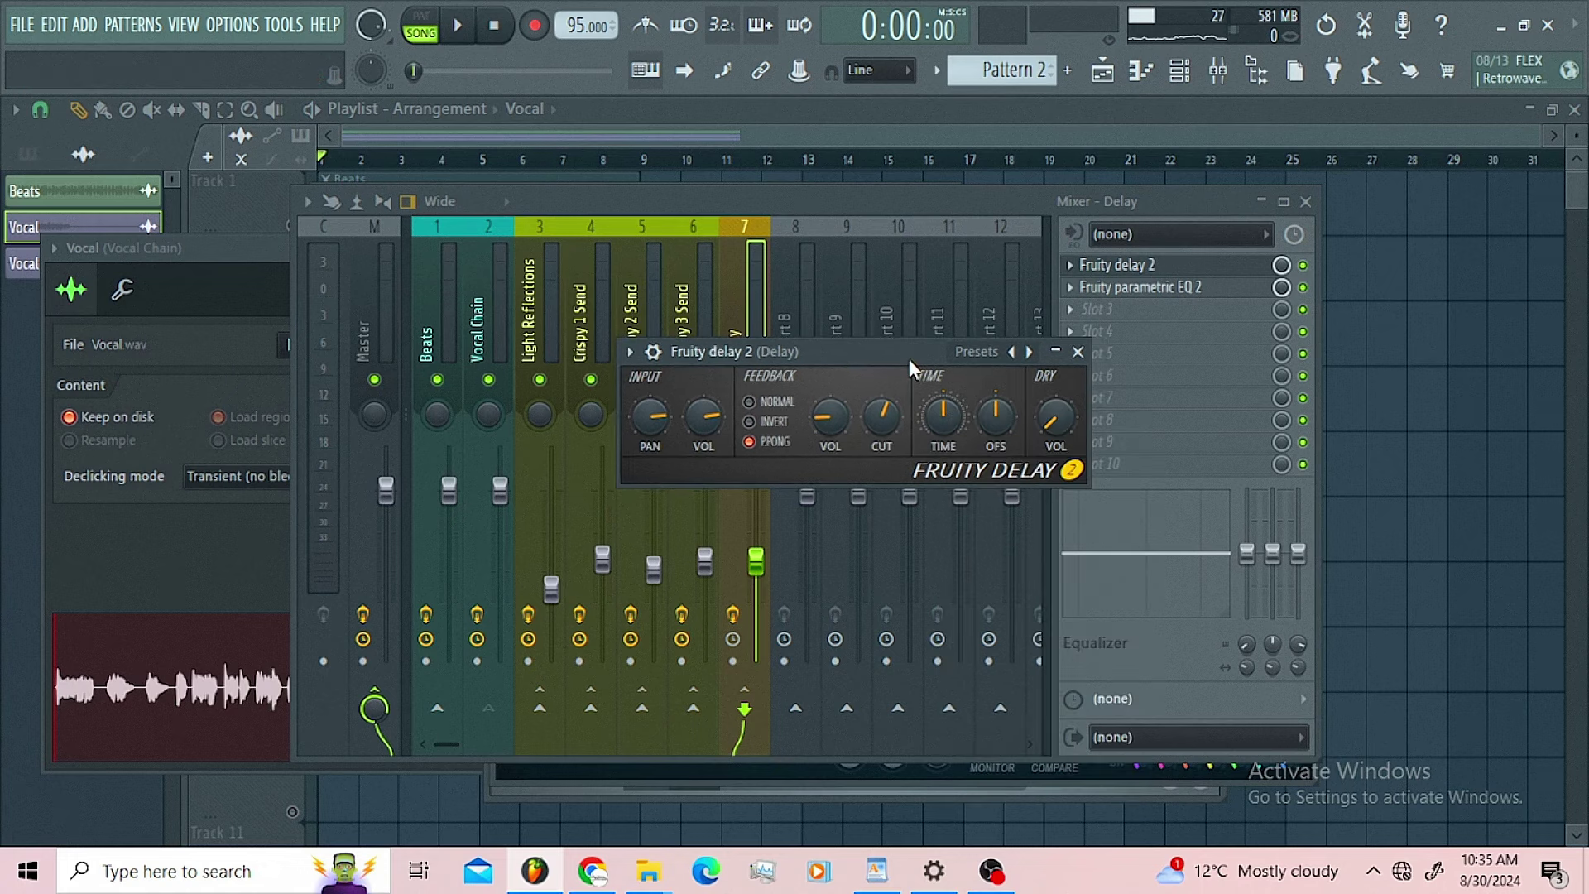
- Examine the band-pass curve of Fruity parametric EQ 2 on the Delay track
left_click(1218, 290)
left_click_drag(356, 291, 606, 219)
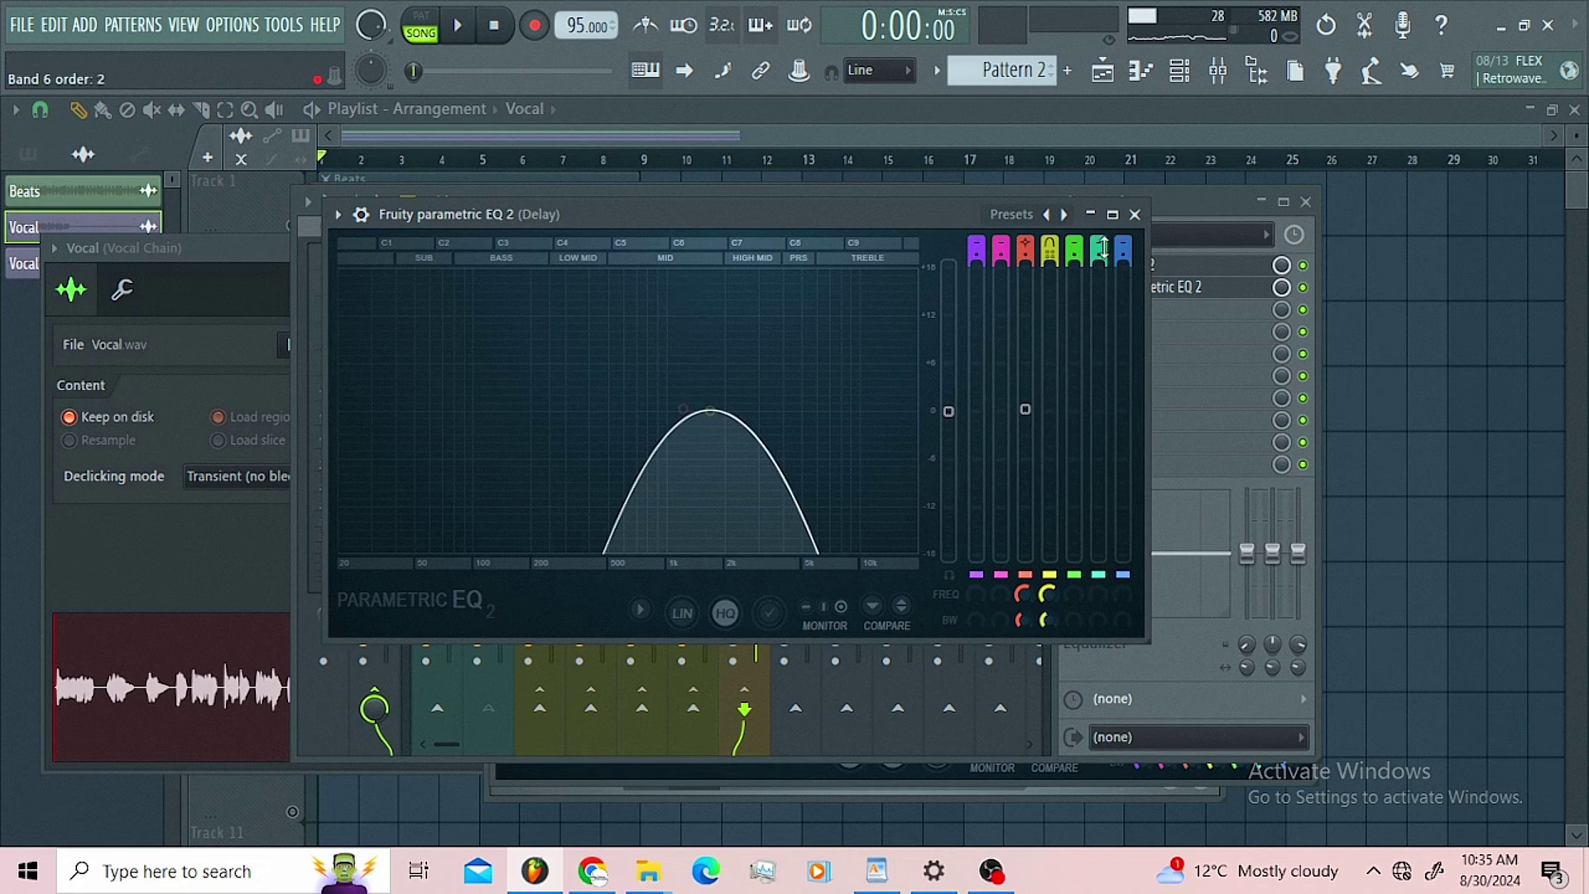
left_click(1135, 214)
- Unmute the Delay track and play the vocal with it while raising the Delay fader
key("space")
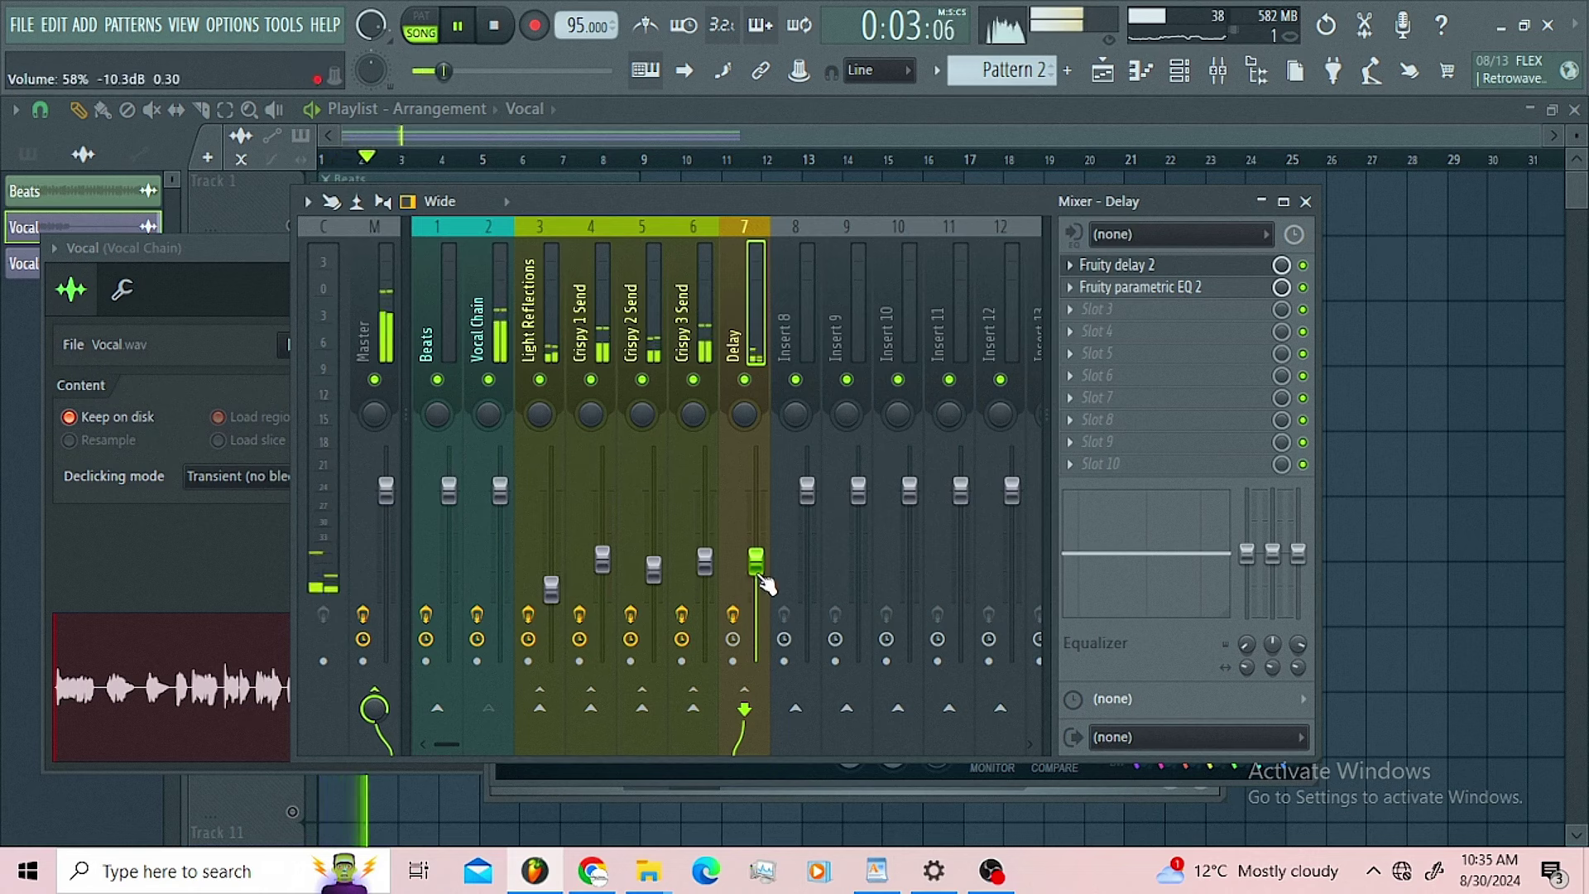
key("space")
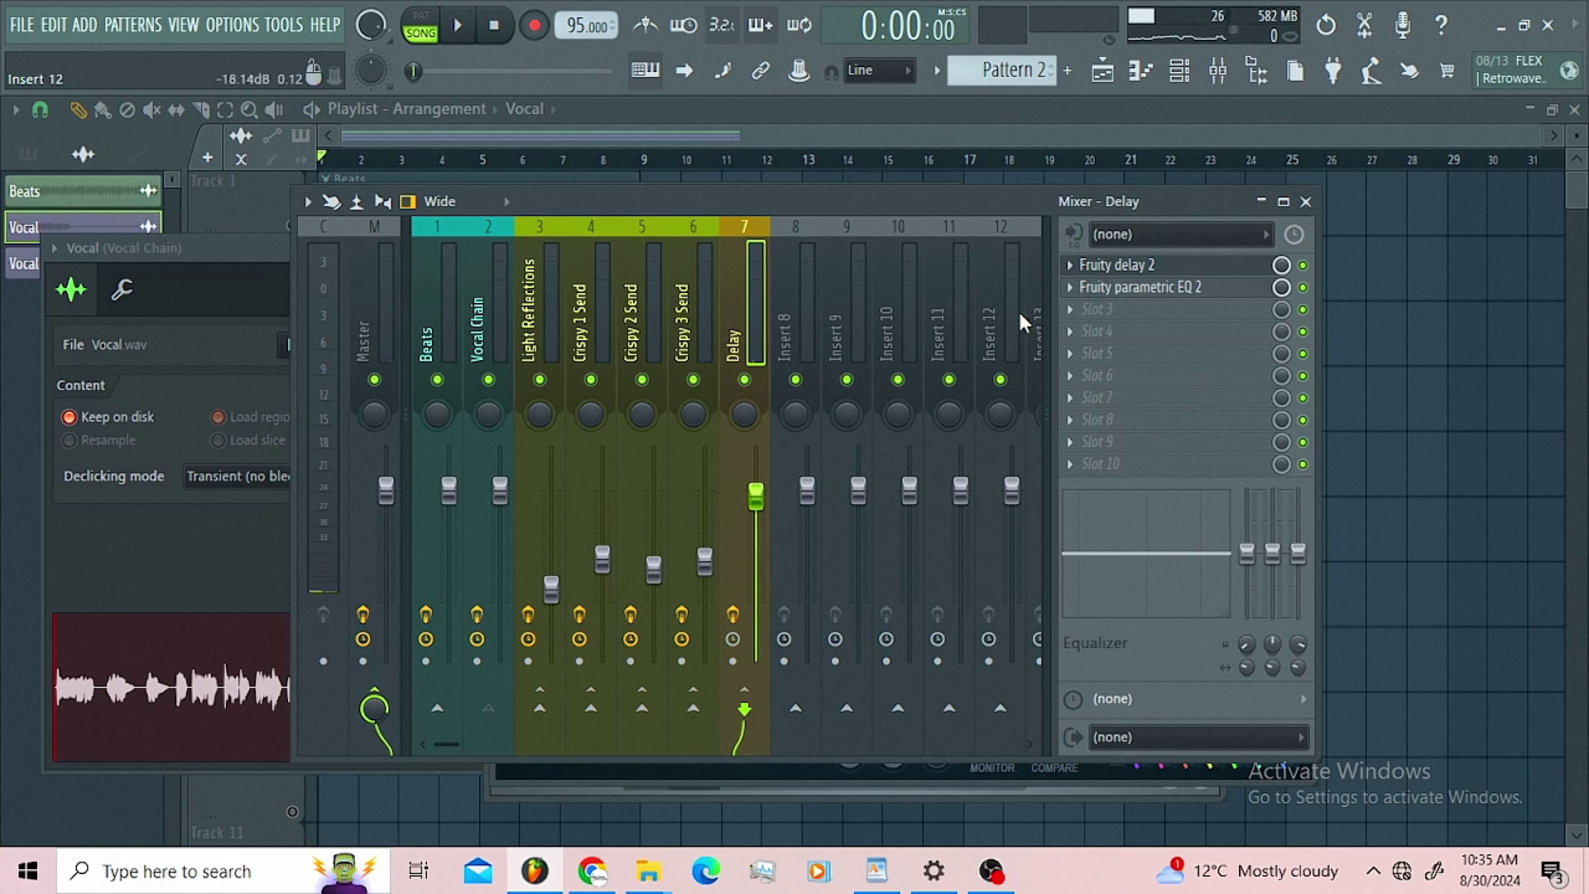
- Add a Fruity Limiter to slot 3 of the Delay track
left_click(1073, 316)
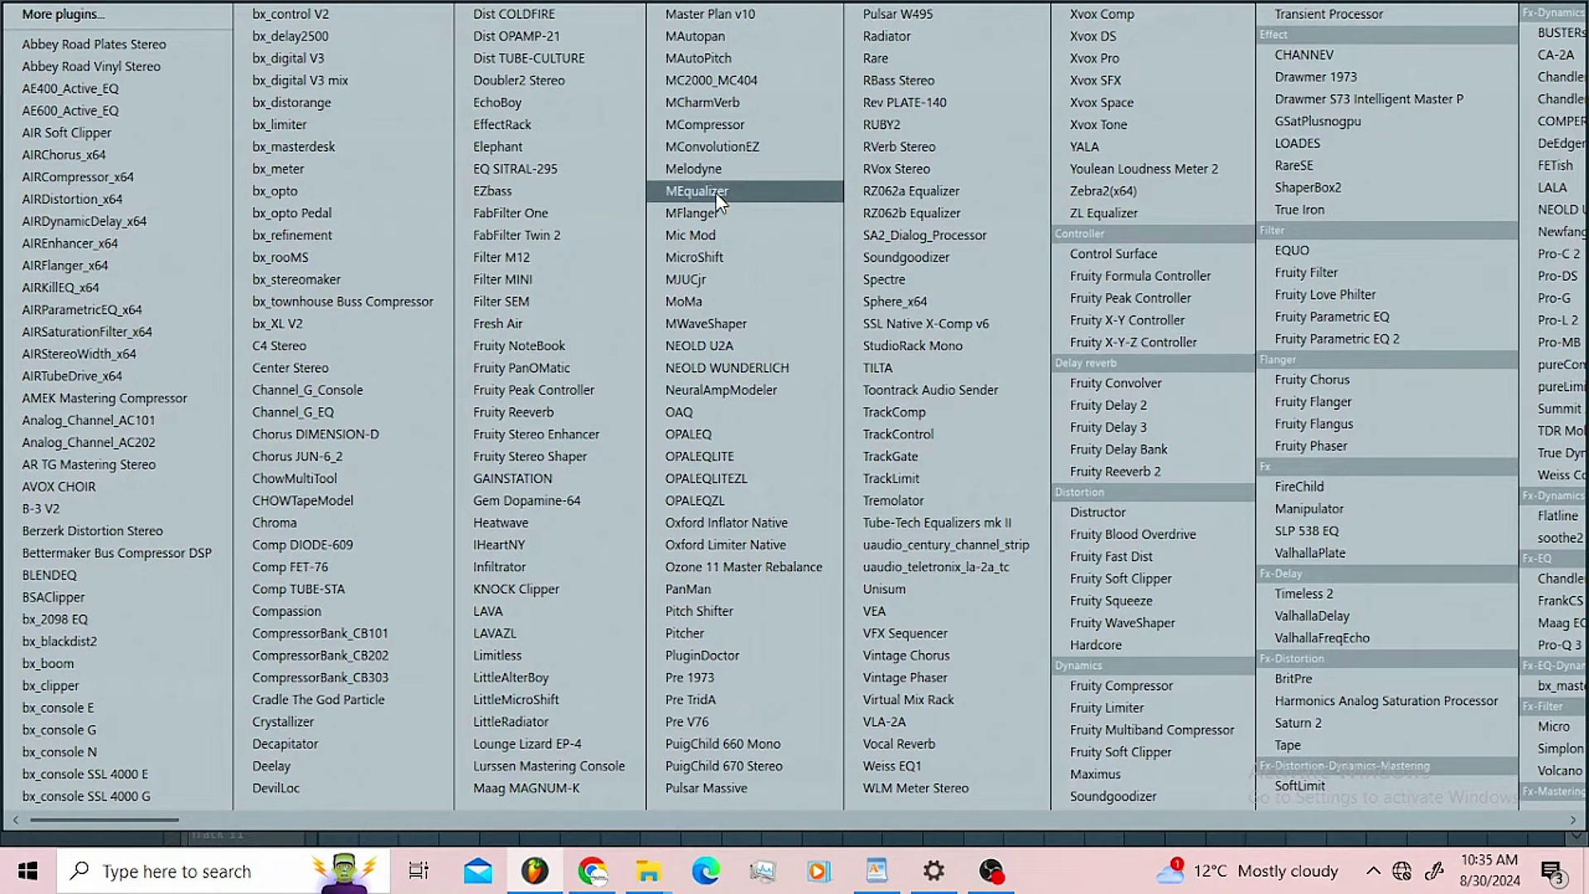
left_click(1105, 709)
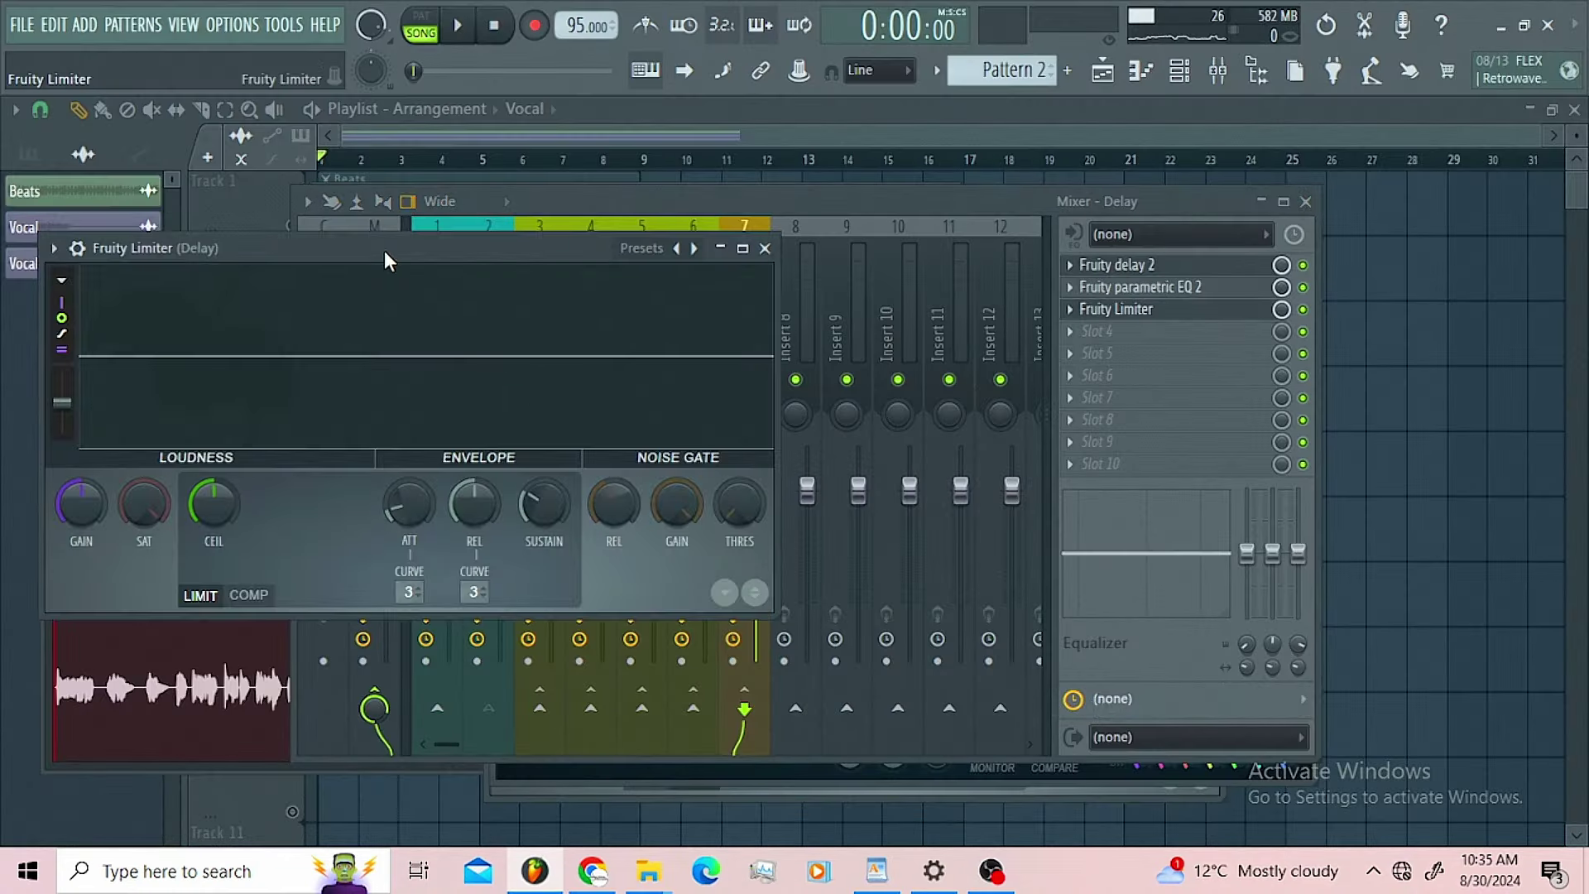
left_click_drag(384, 250, 789, 289)
- Switch the Delay track's Fruity Limiter to compressor mode and set Vocal Chain as its sidechain input
left_click(662, 638)
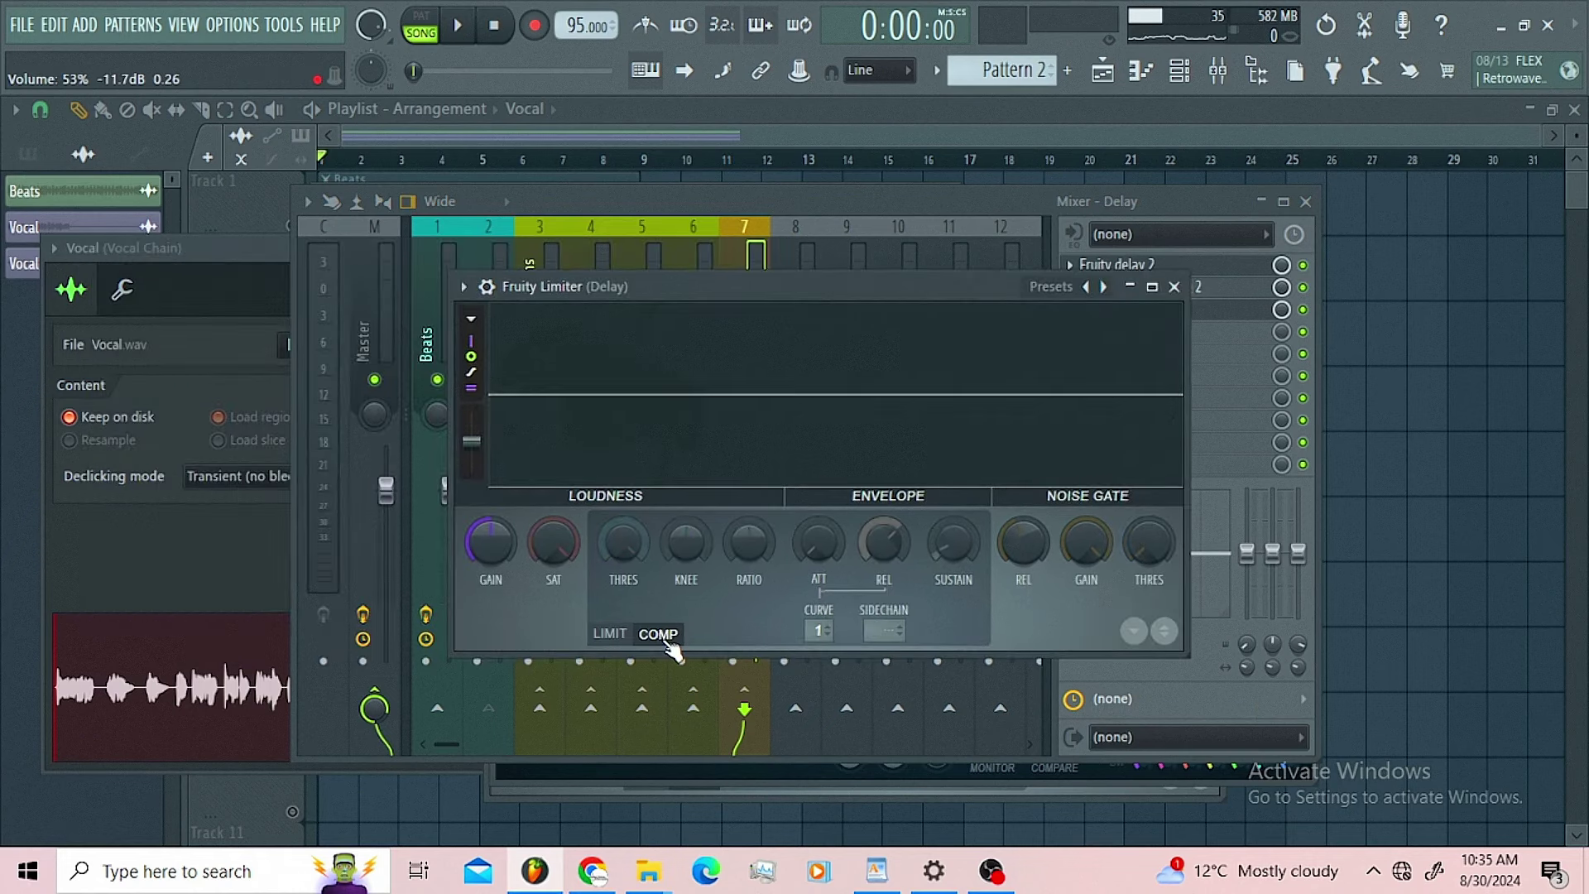
left_click(876, 635)
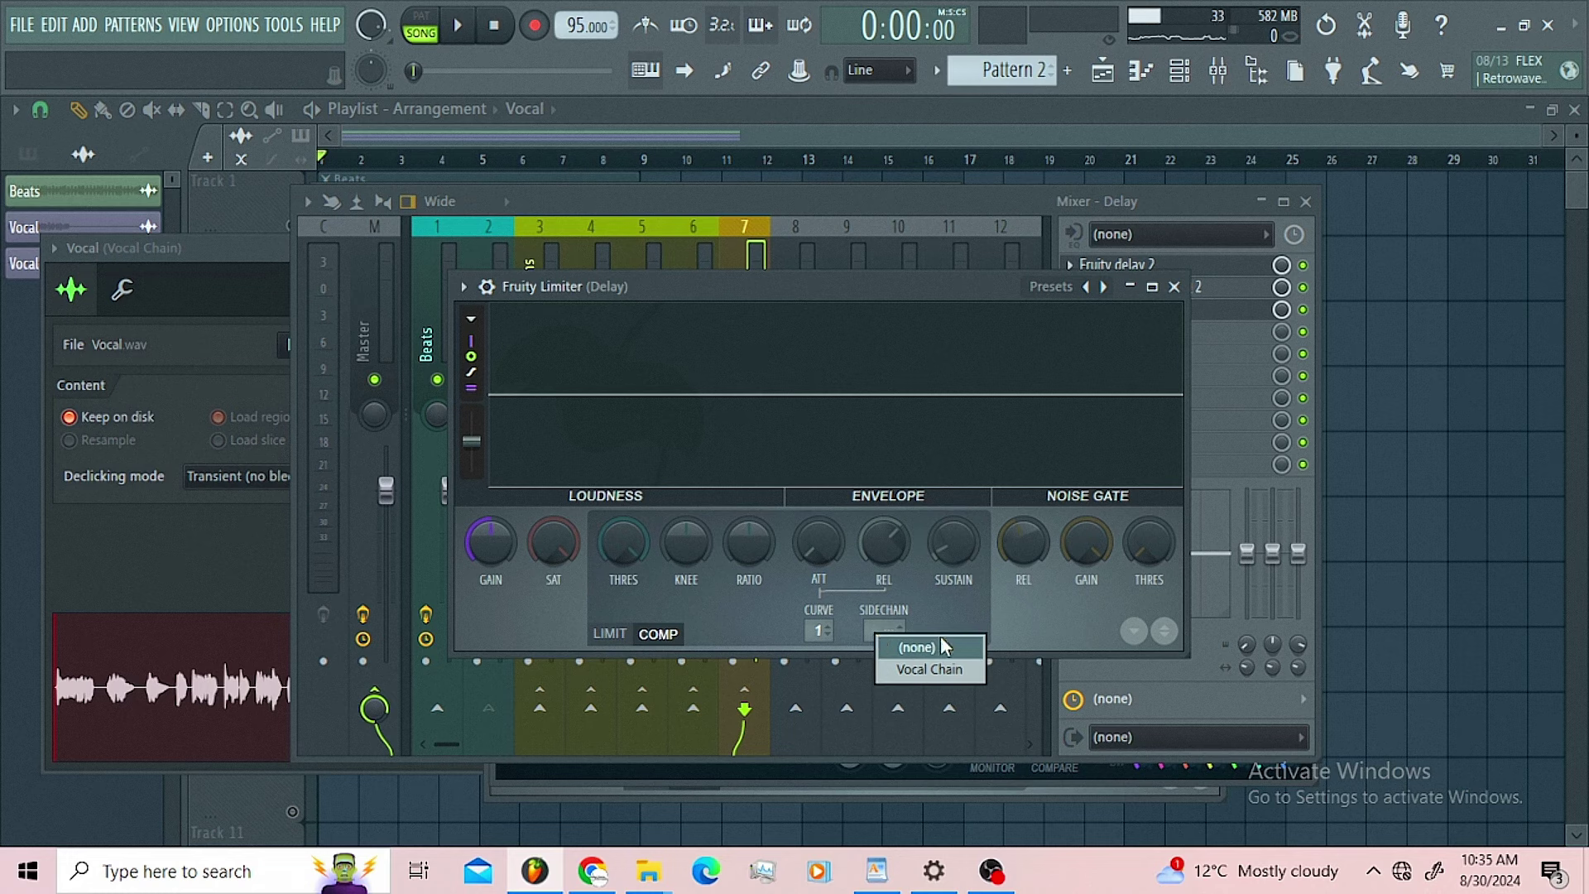
left_click(955, 669)
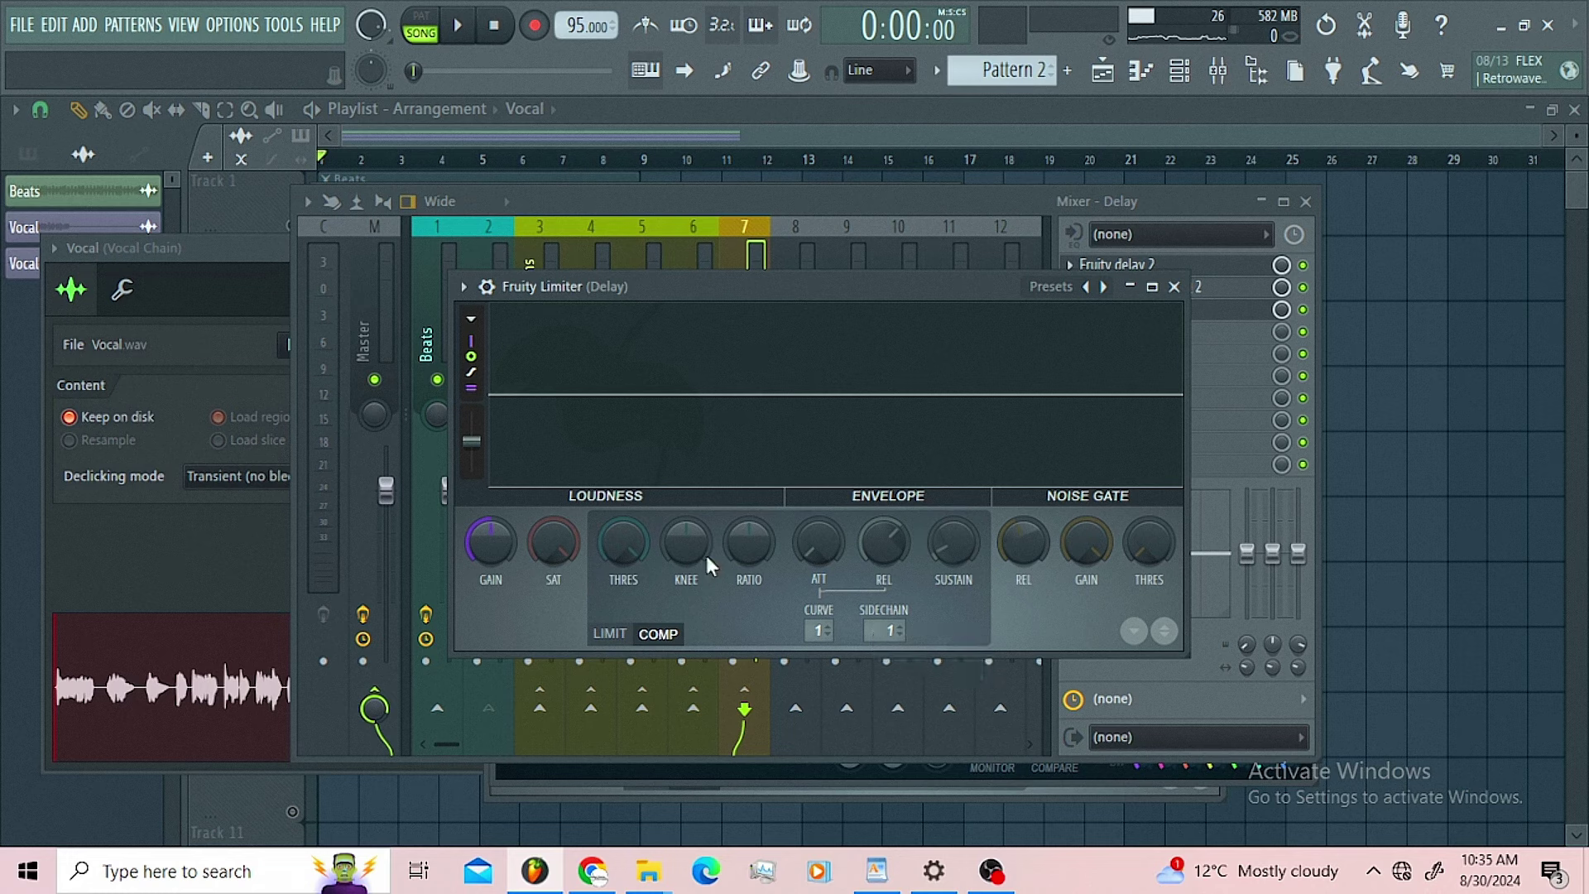
- Lower the compressor threshold and raise the ratio of the Delay track's Fruity Limiter while auditioning the vocal
left_click_drag(629, 538, 629, 613)
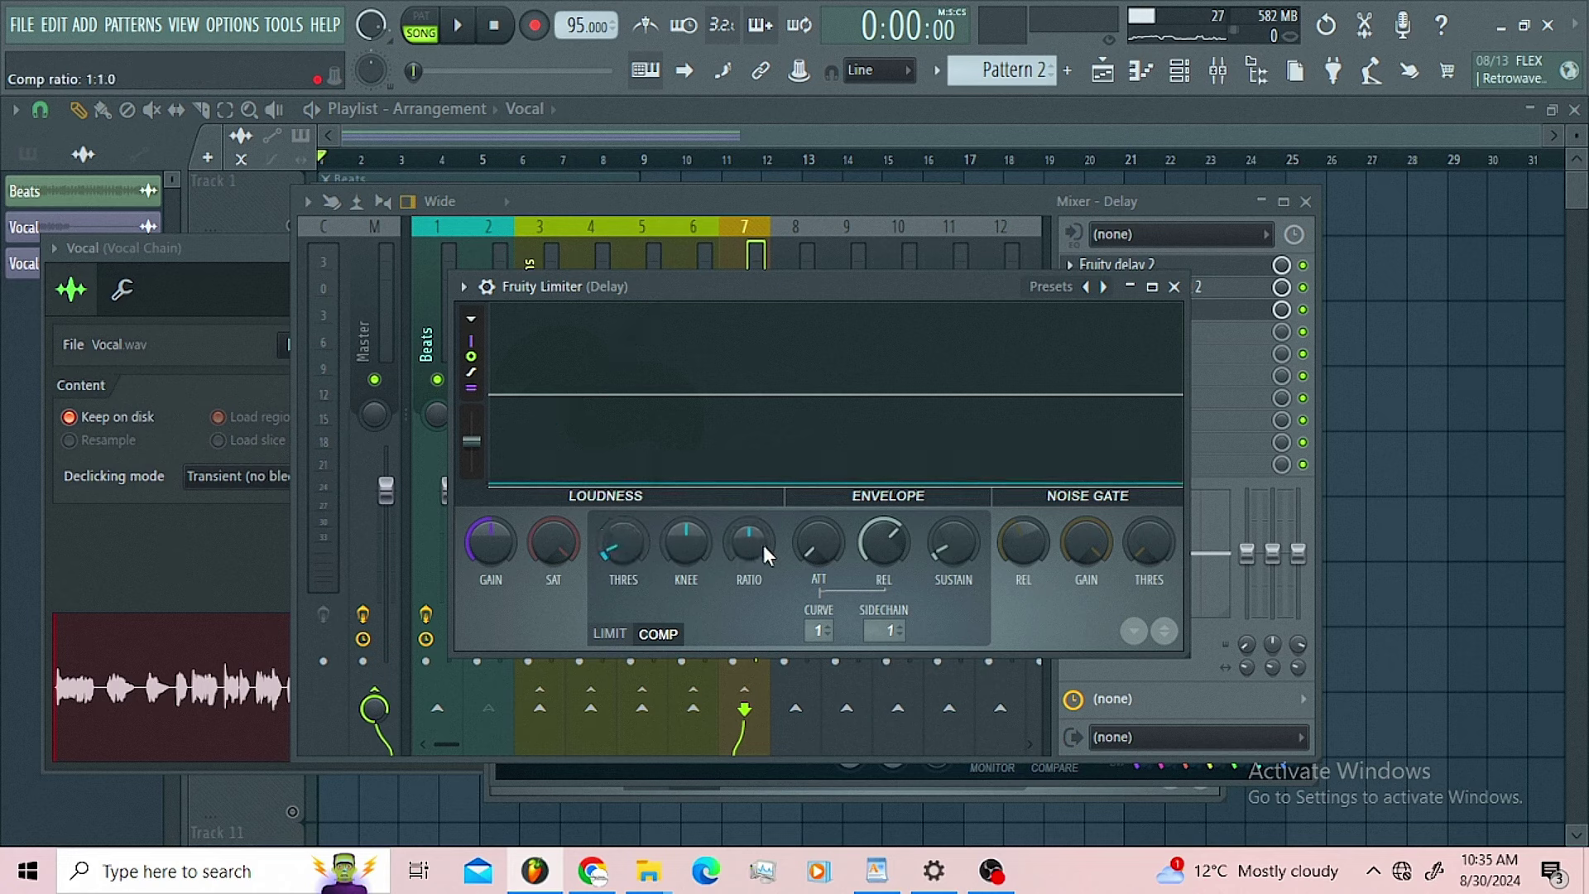
left_click_drag(781, 284, 783, 335)
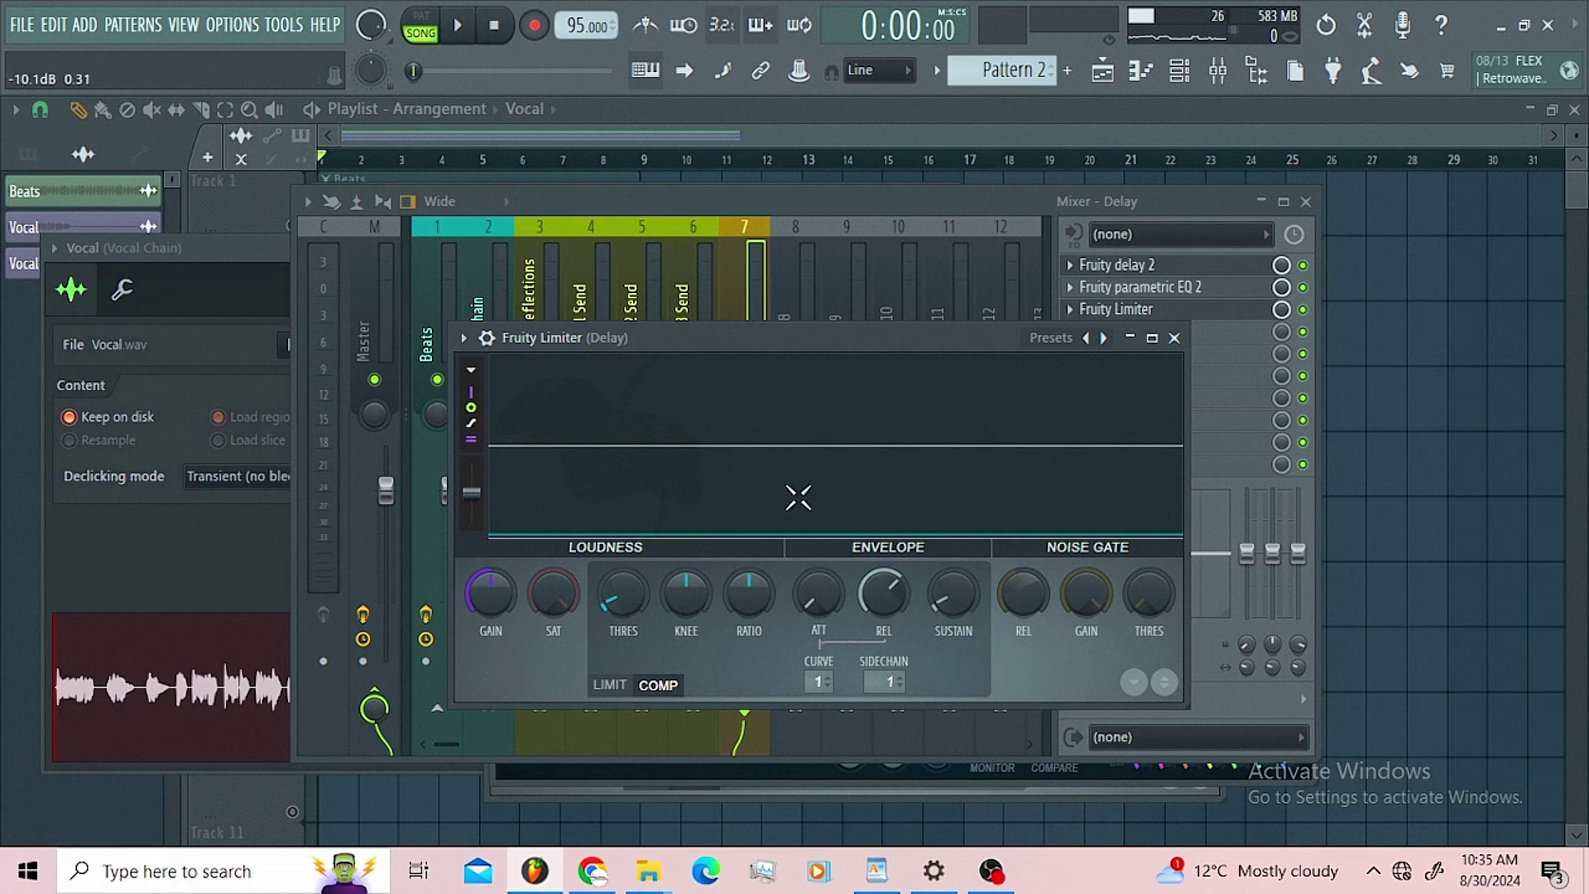
key("space")
left_click_drag(742, 590, 742, 557)
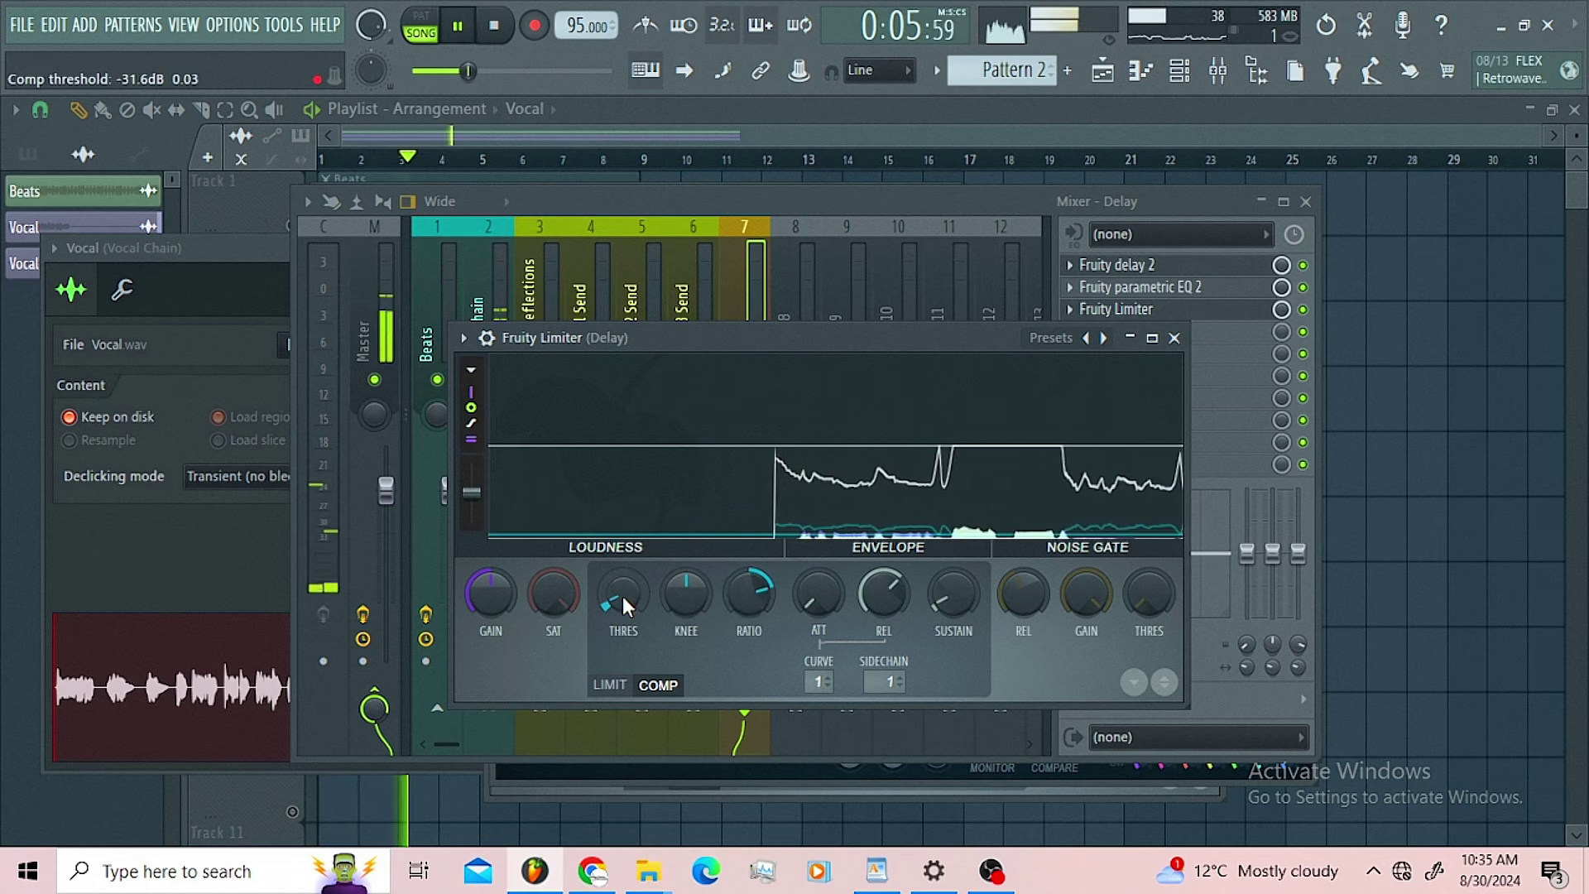
key("space")
key("space")
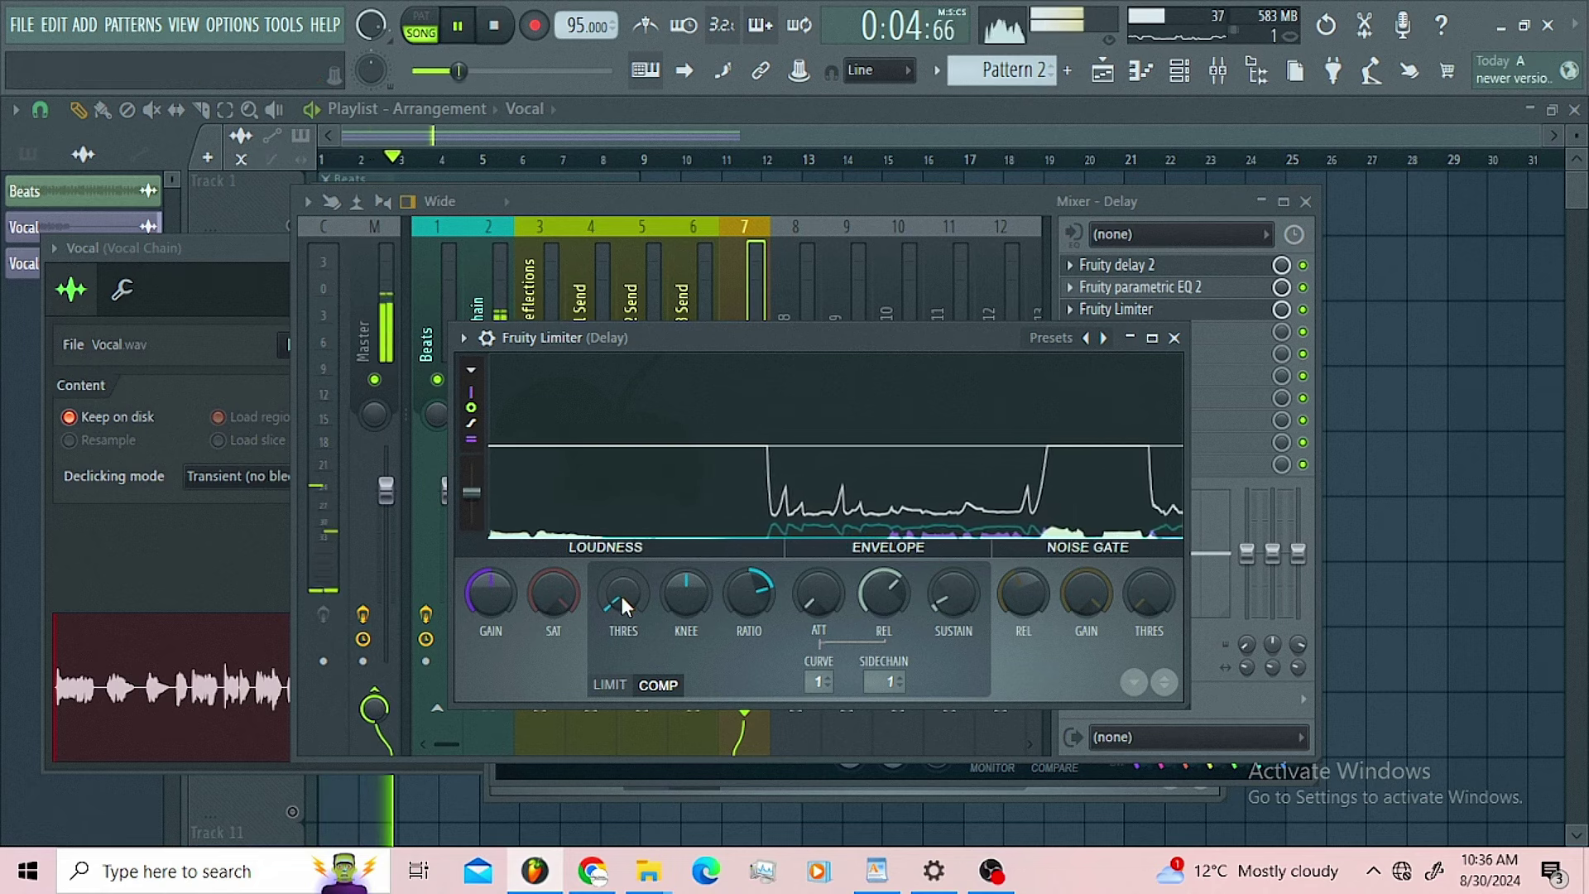
key("space")
left_click(917, 201)
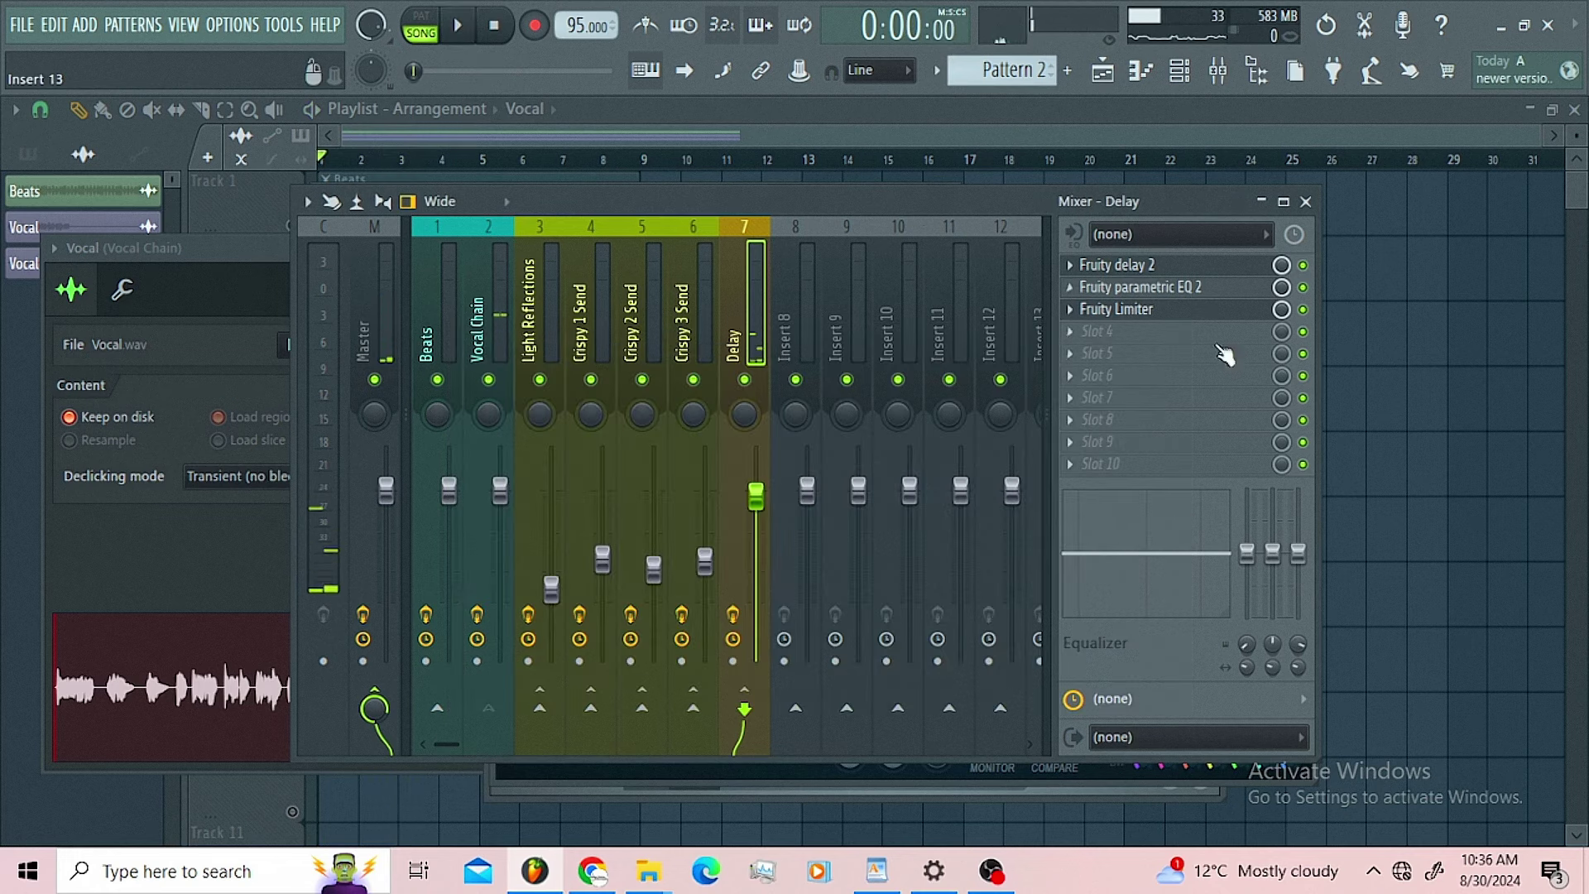
- Move Fruity Limiter down to slot 4 of the Delay track and add Fruity Reeverb 2 in slot 3
left_click_drag(1159, 319, 1161, 335)
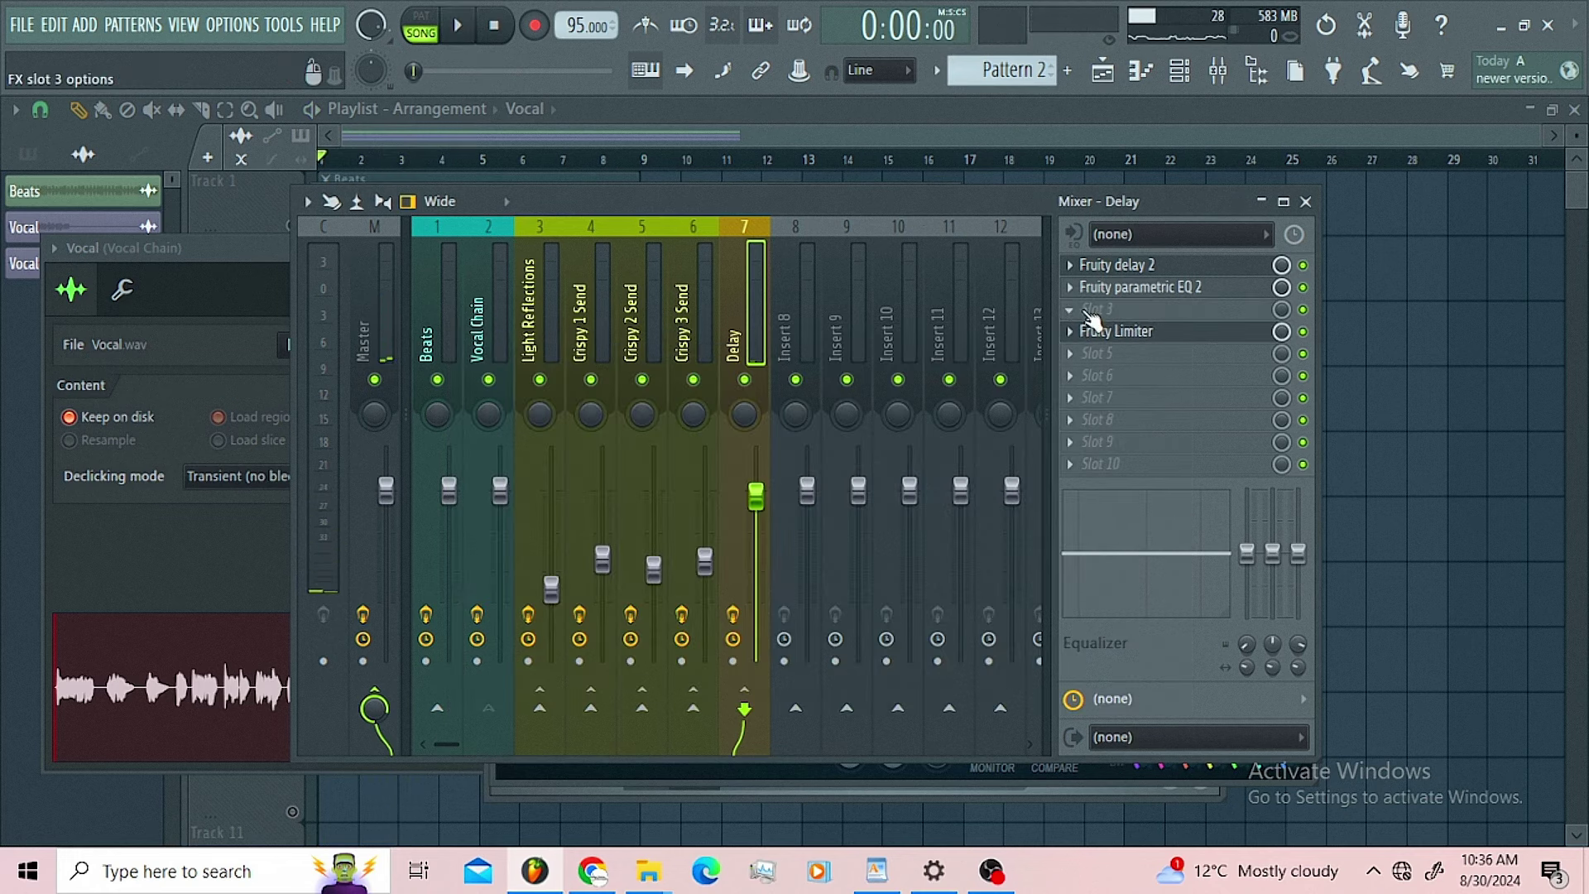
left_click(1067, 311)
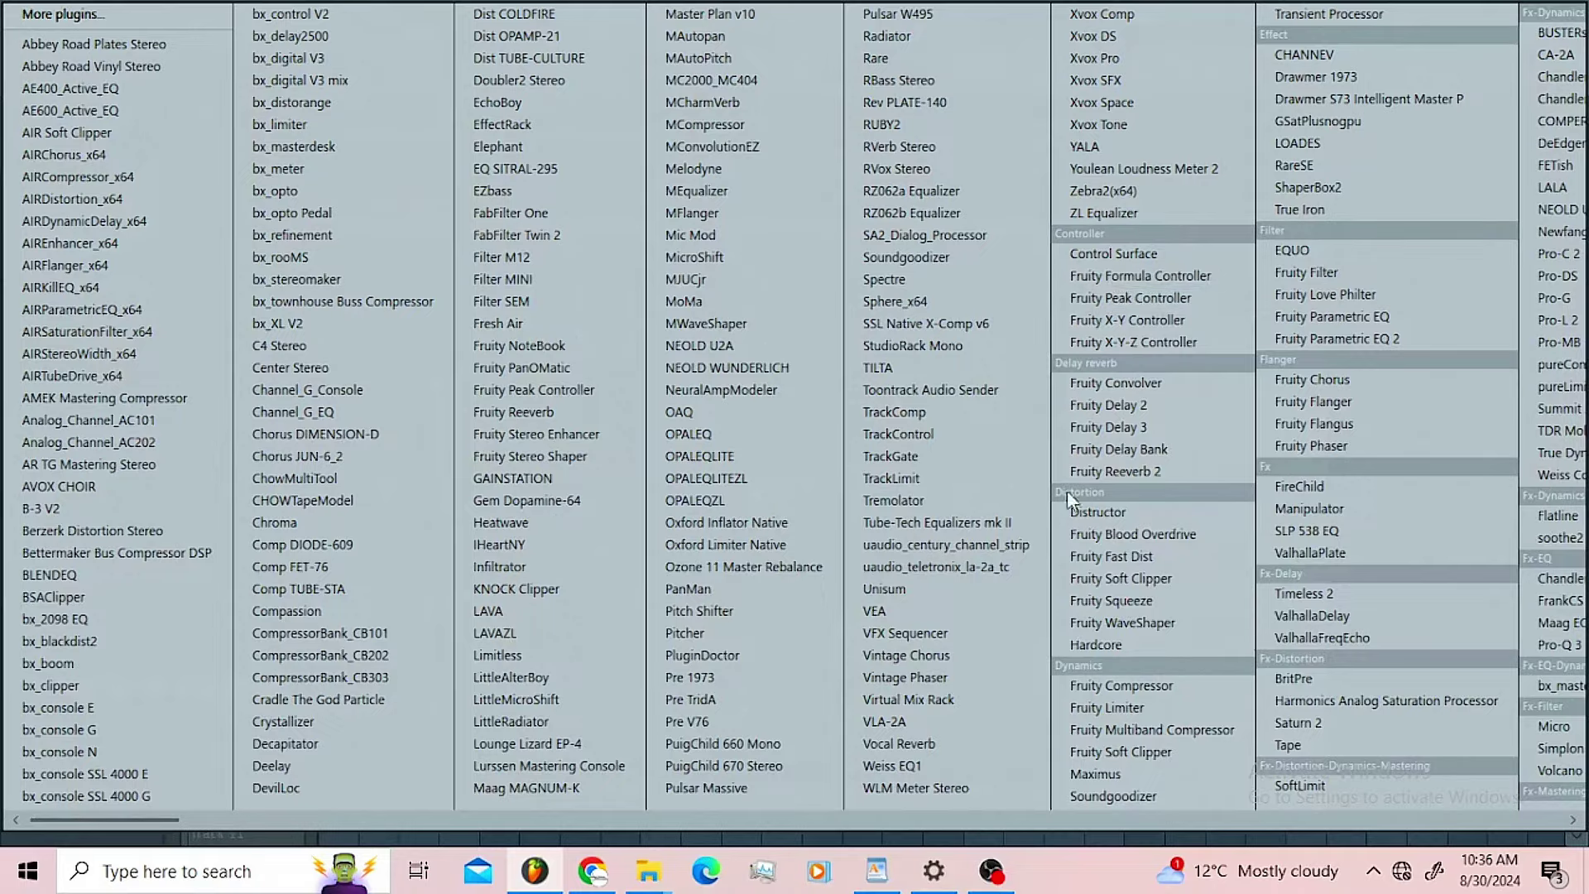
left_click(1104, 470)
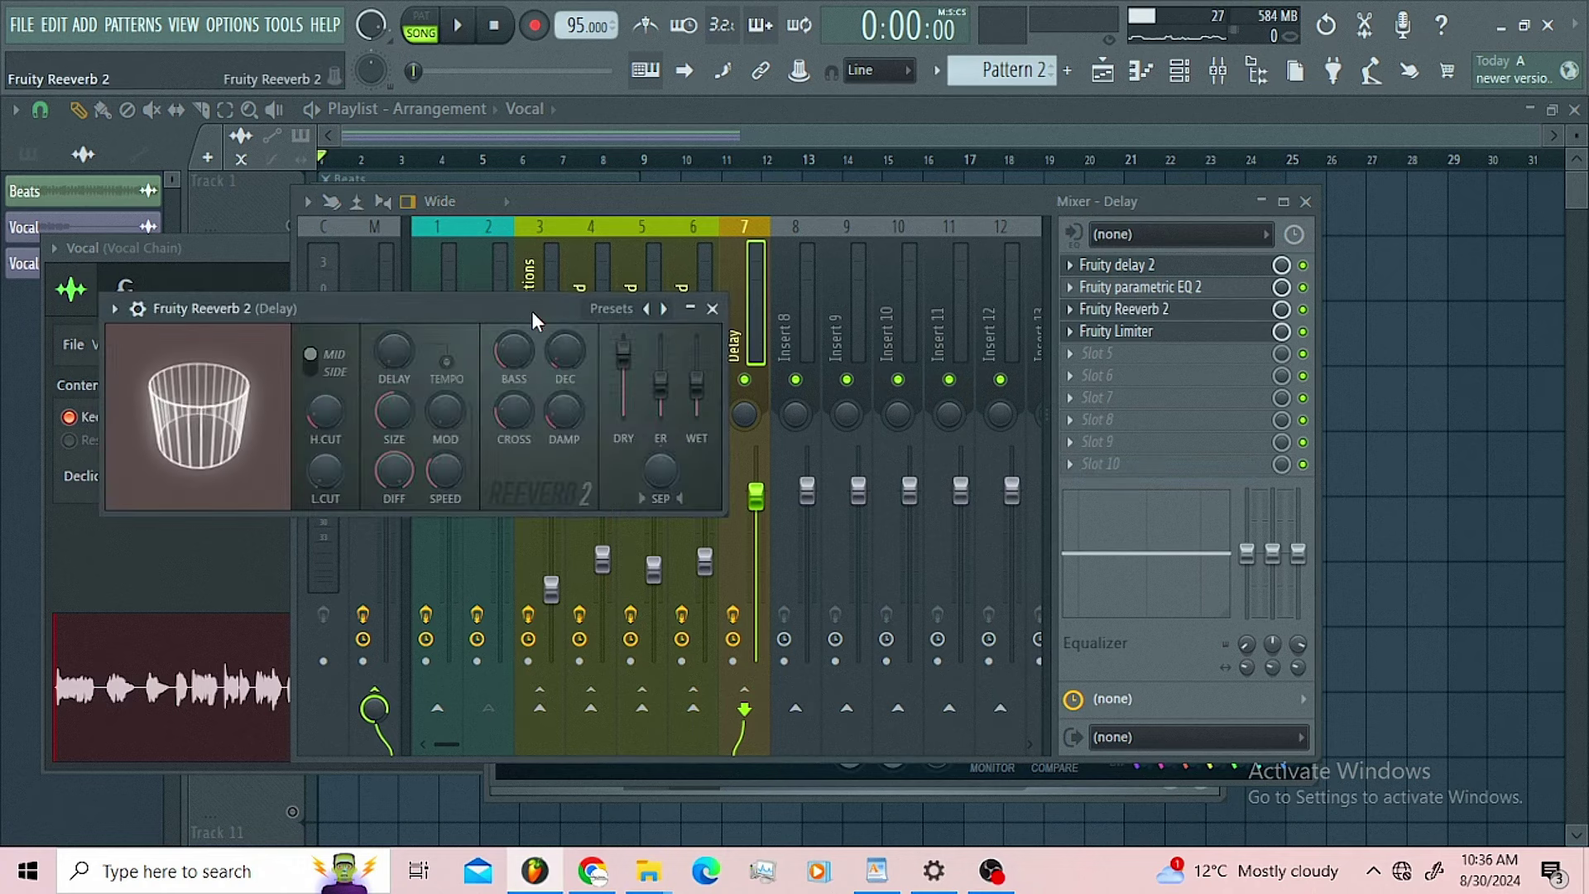
- Load the next preset in Fruity Reeverb 2 and raise its low cut
left_click_drag(533, 311, 921, 349)
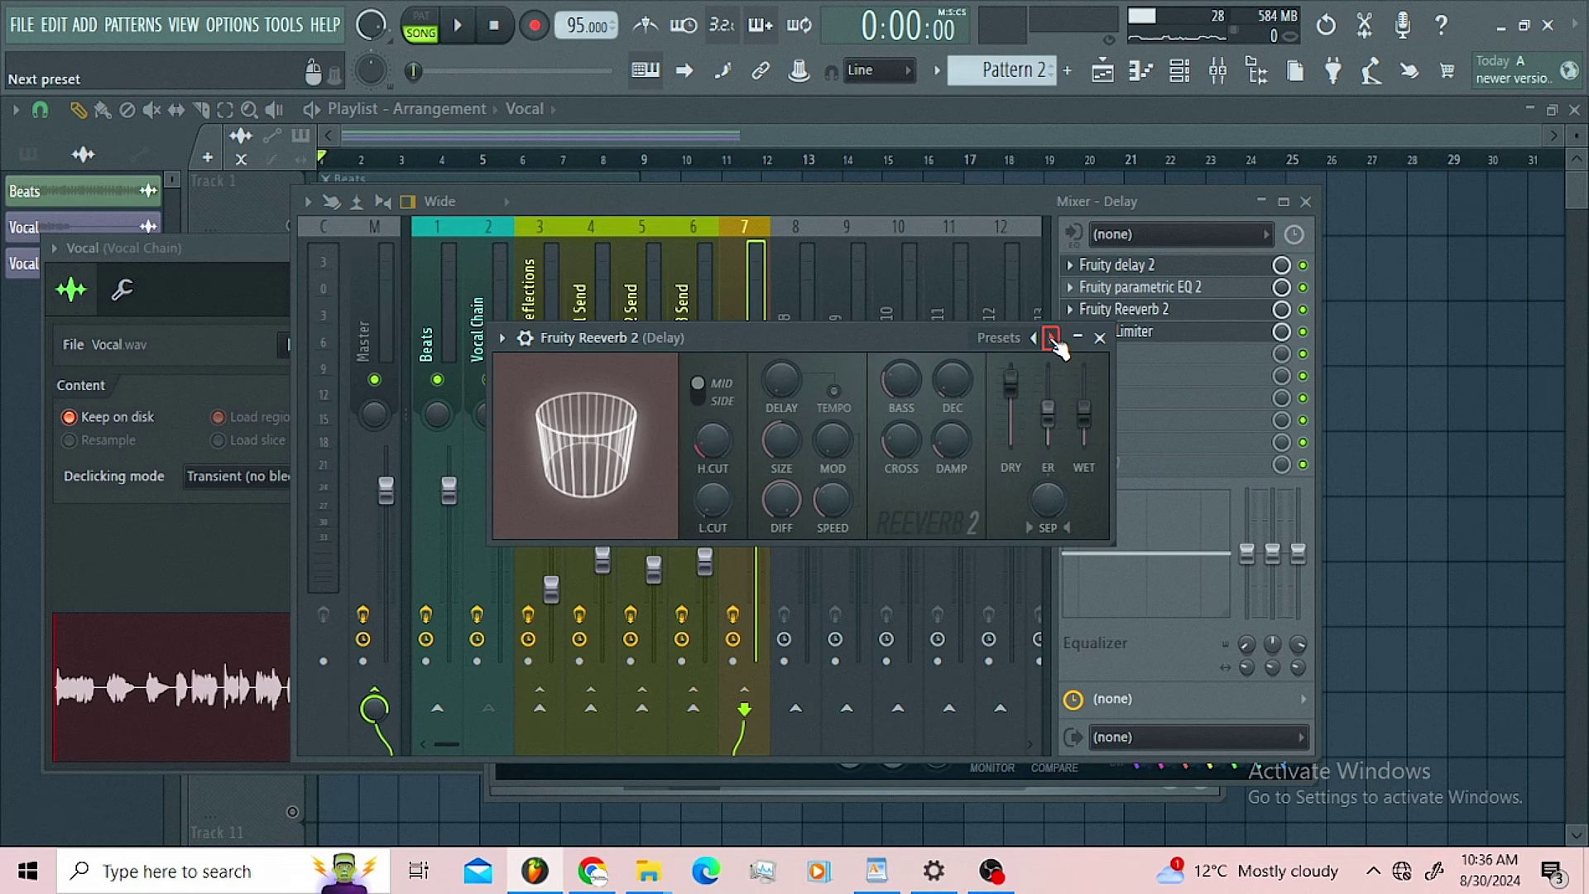
left_click(1052, 339)
left_click_drag(712, 499, 707, 465)
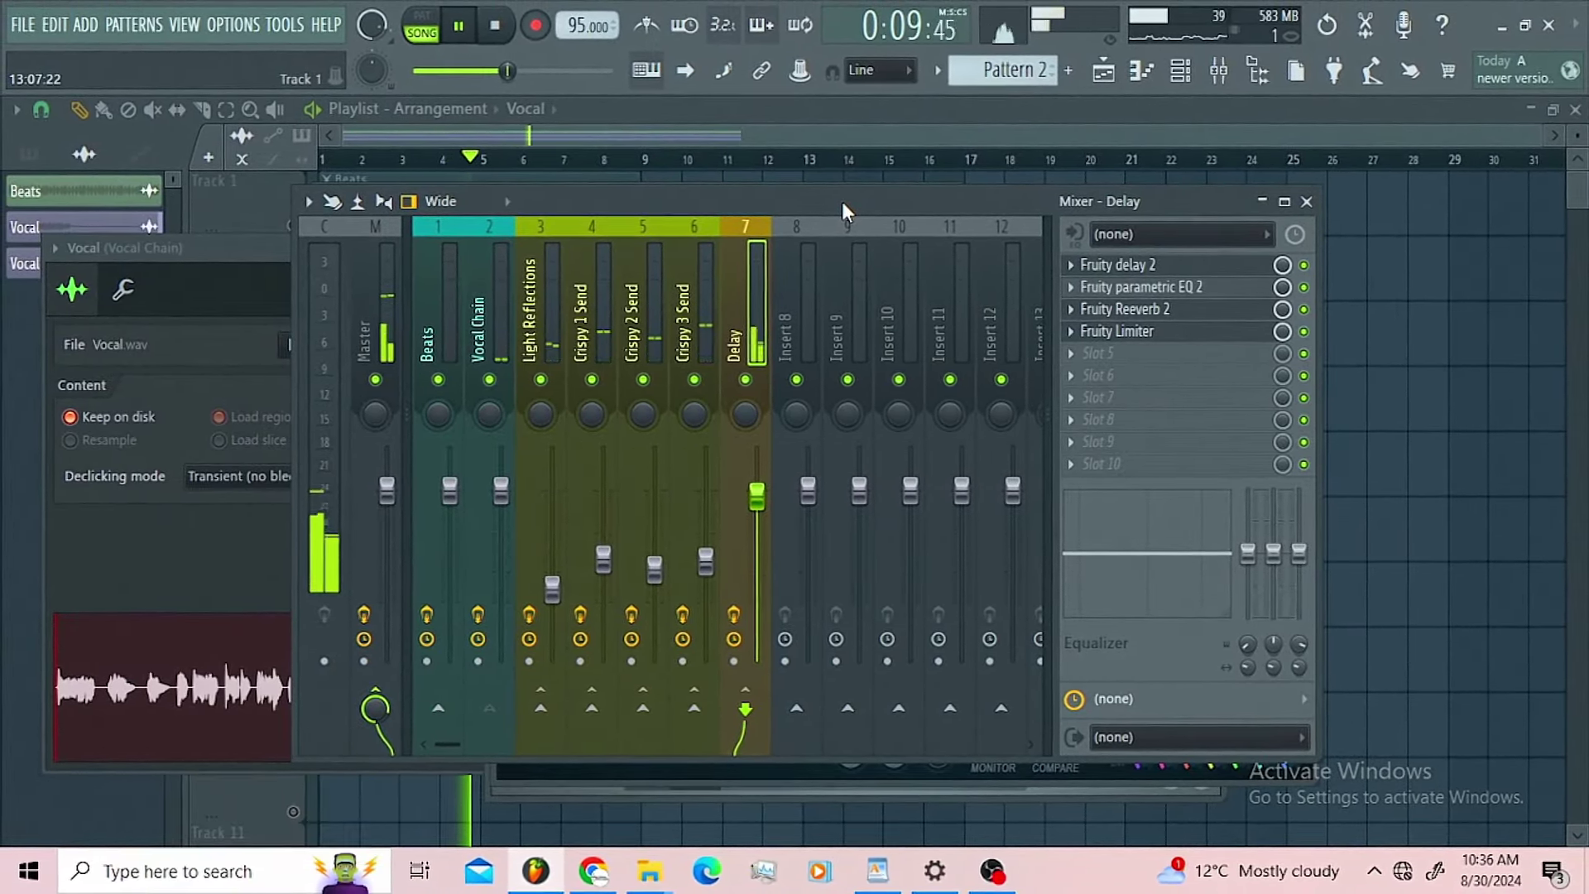
- Unmute the Beats track in the playlist and play the vocal and beat together with the mixer open
left_click(614, 138)
left_click(296, 229)
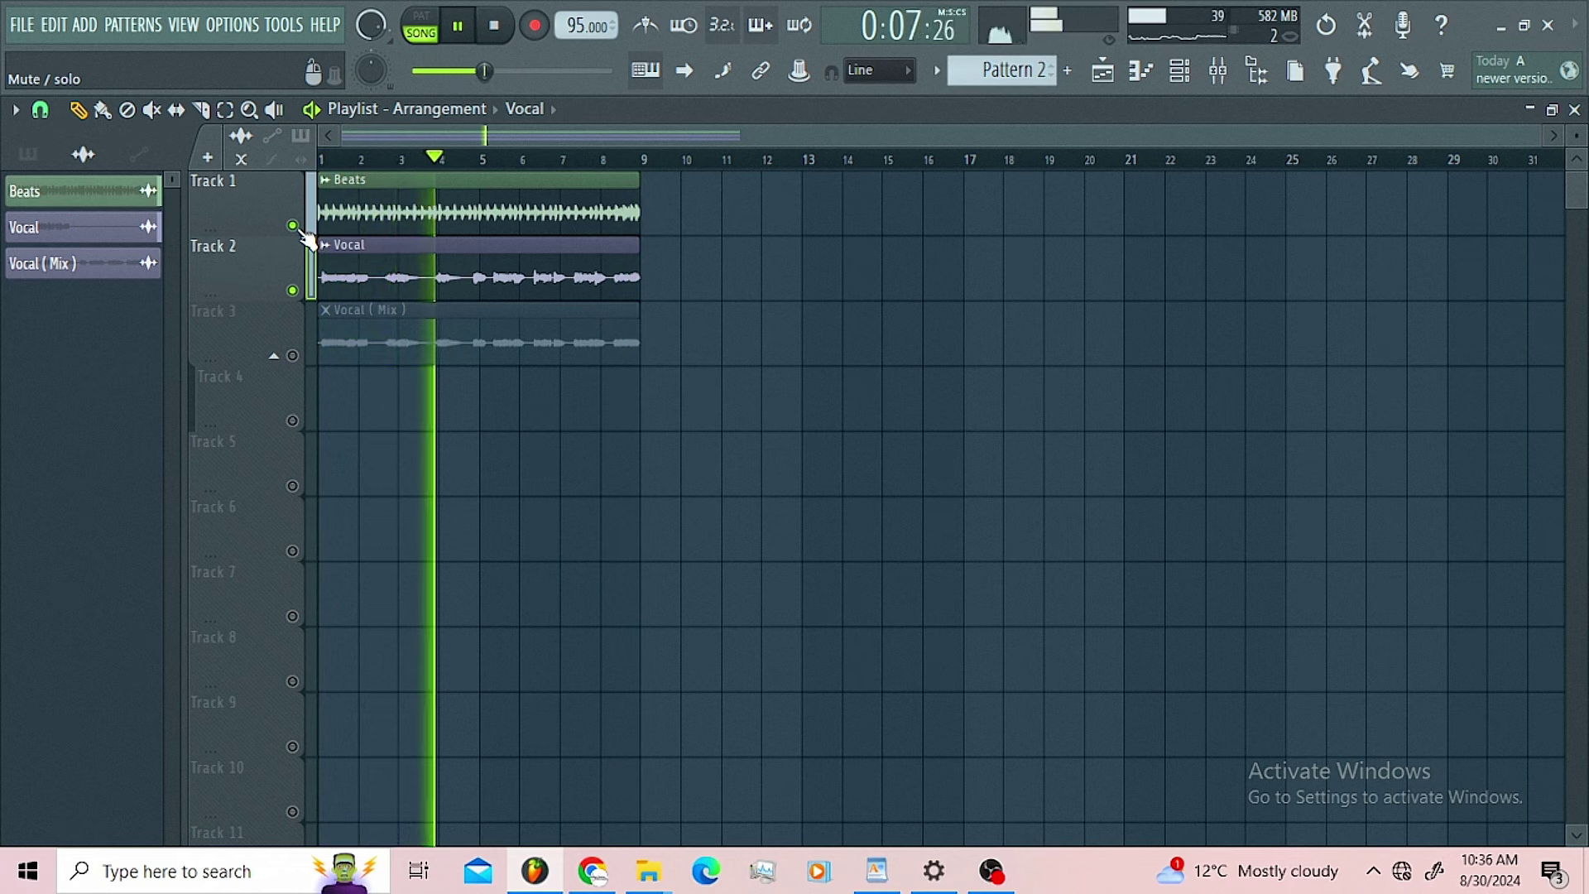
left_click(1219, 75)
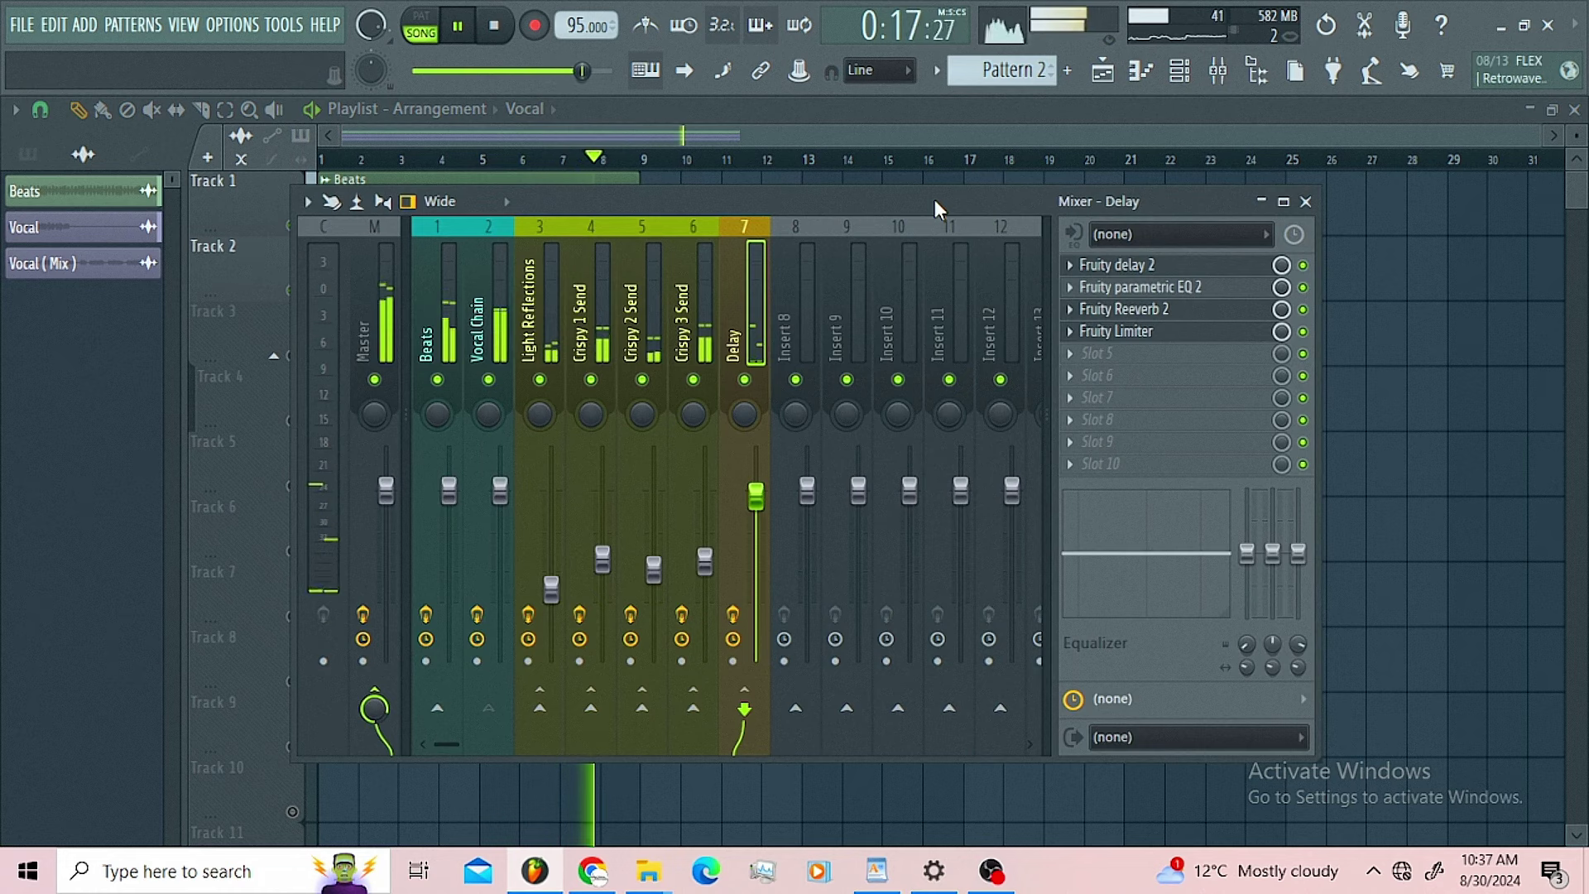
key("space")
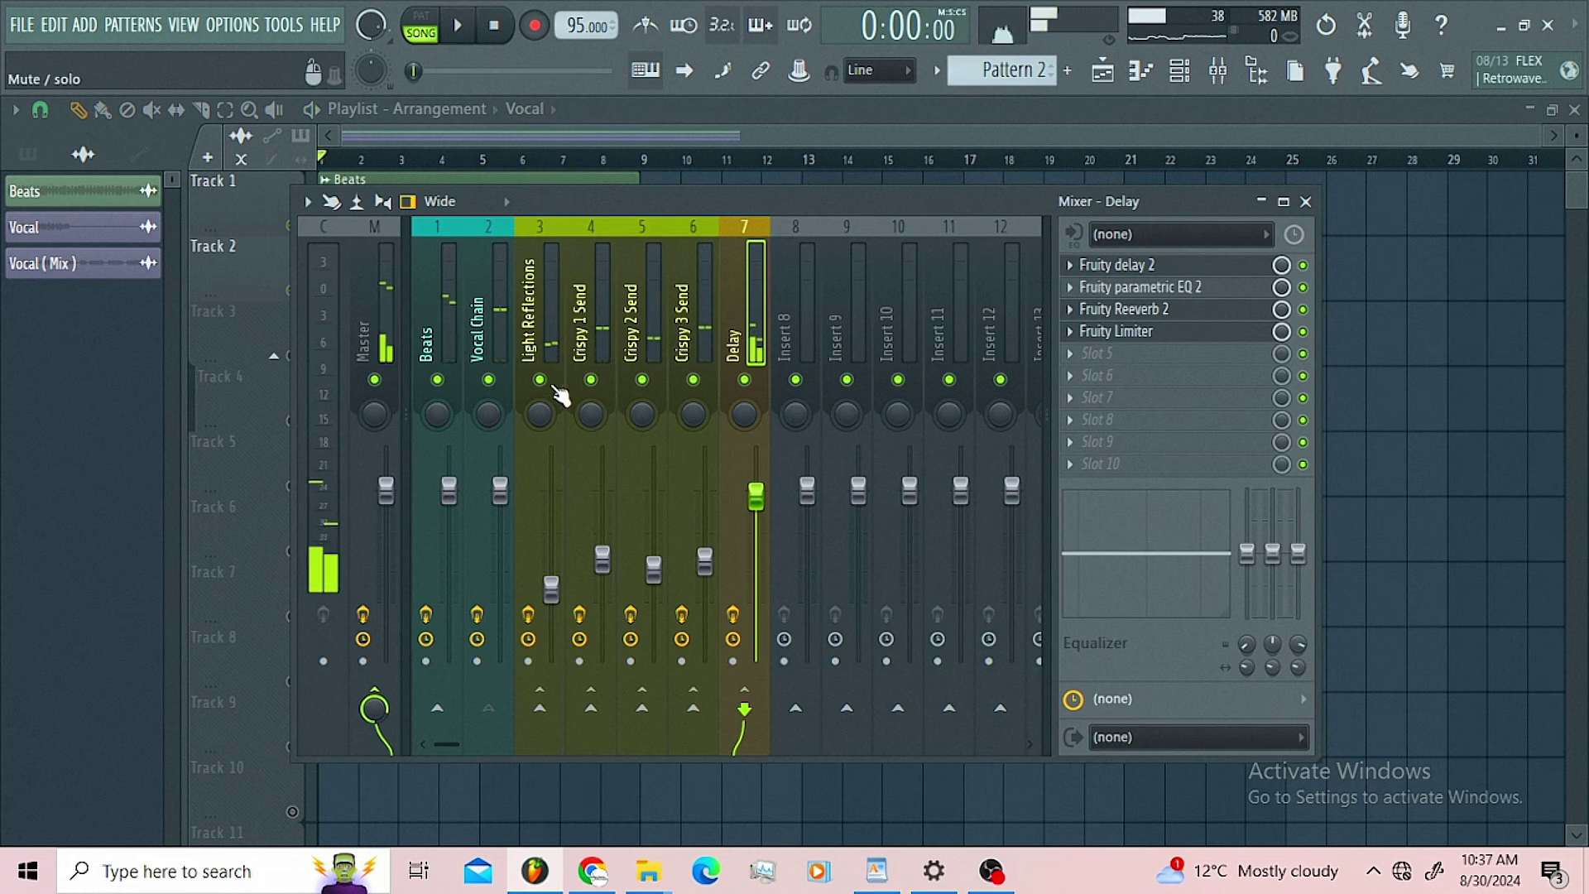
- Select Vocal Chain and mute the Light Reflections, Crispy 1–3 Send, Delay and Beats mixer tracks
left_click(487, 334)
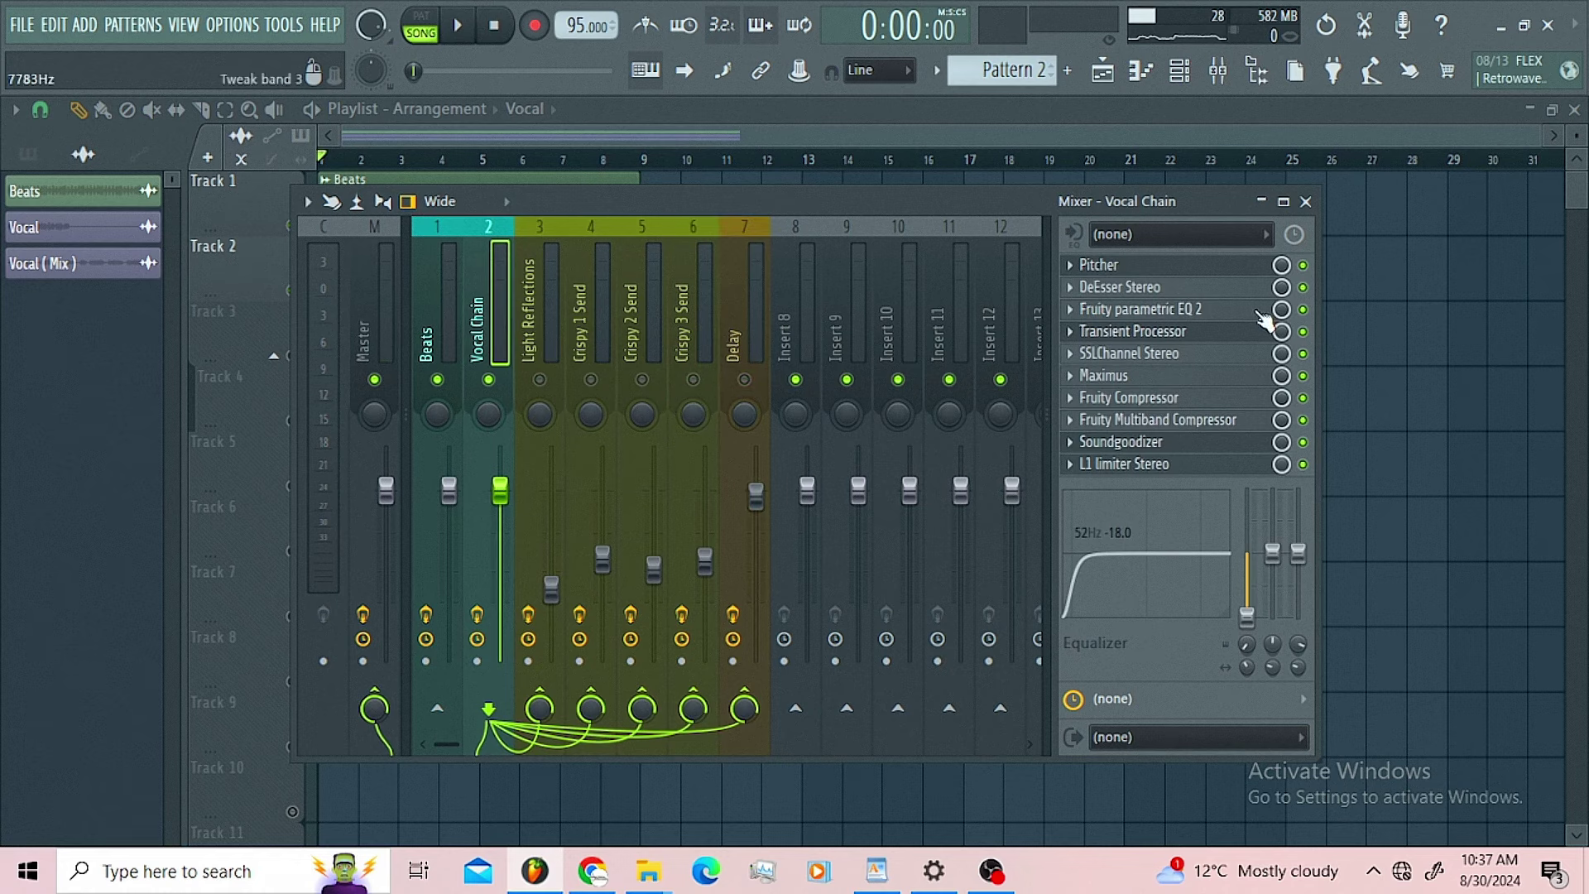
key("space")
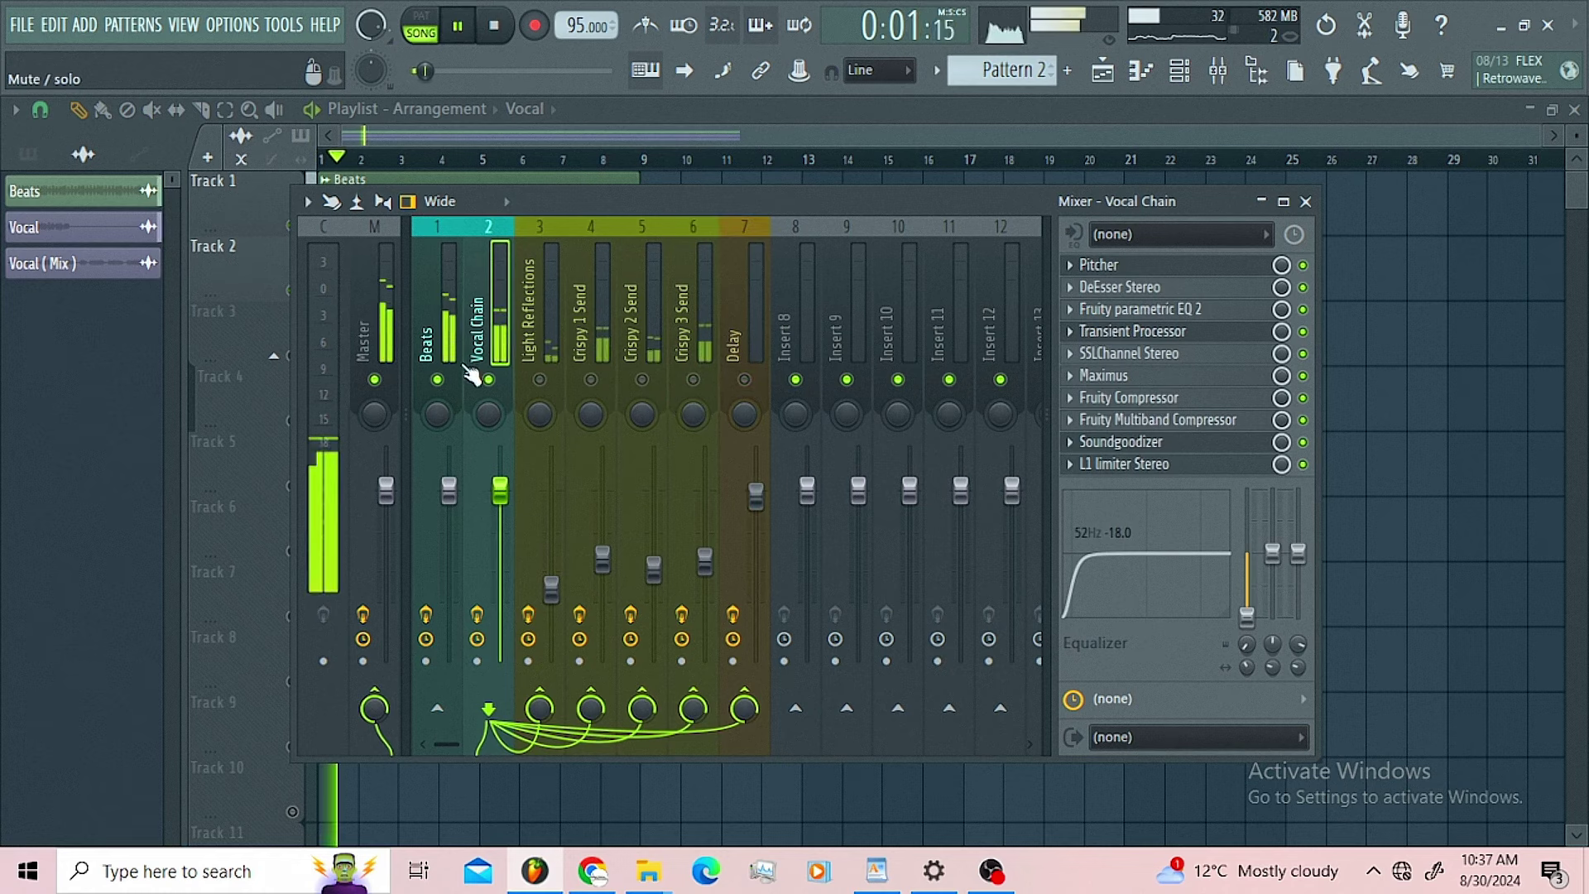
left_click(437, 379)
- Disable every Vocal Chain effect from DeEsser Stereo to L1 limiter Stereo, leaving only Pitcher active while the vocal plays
key("space")
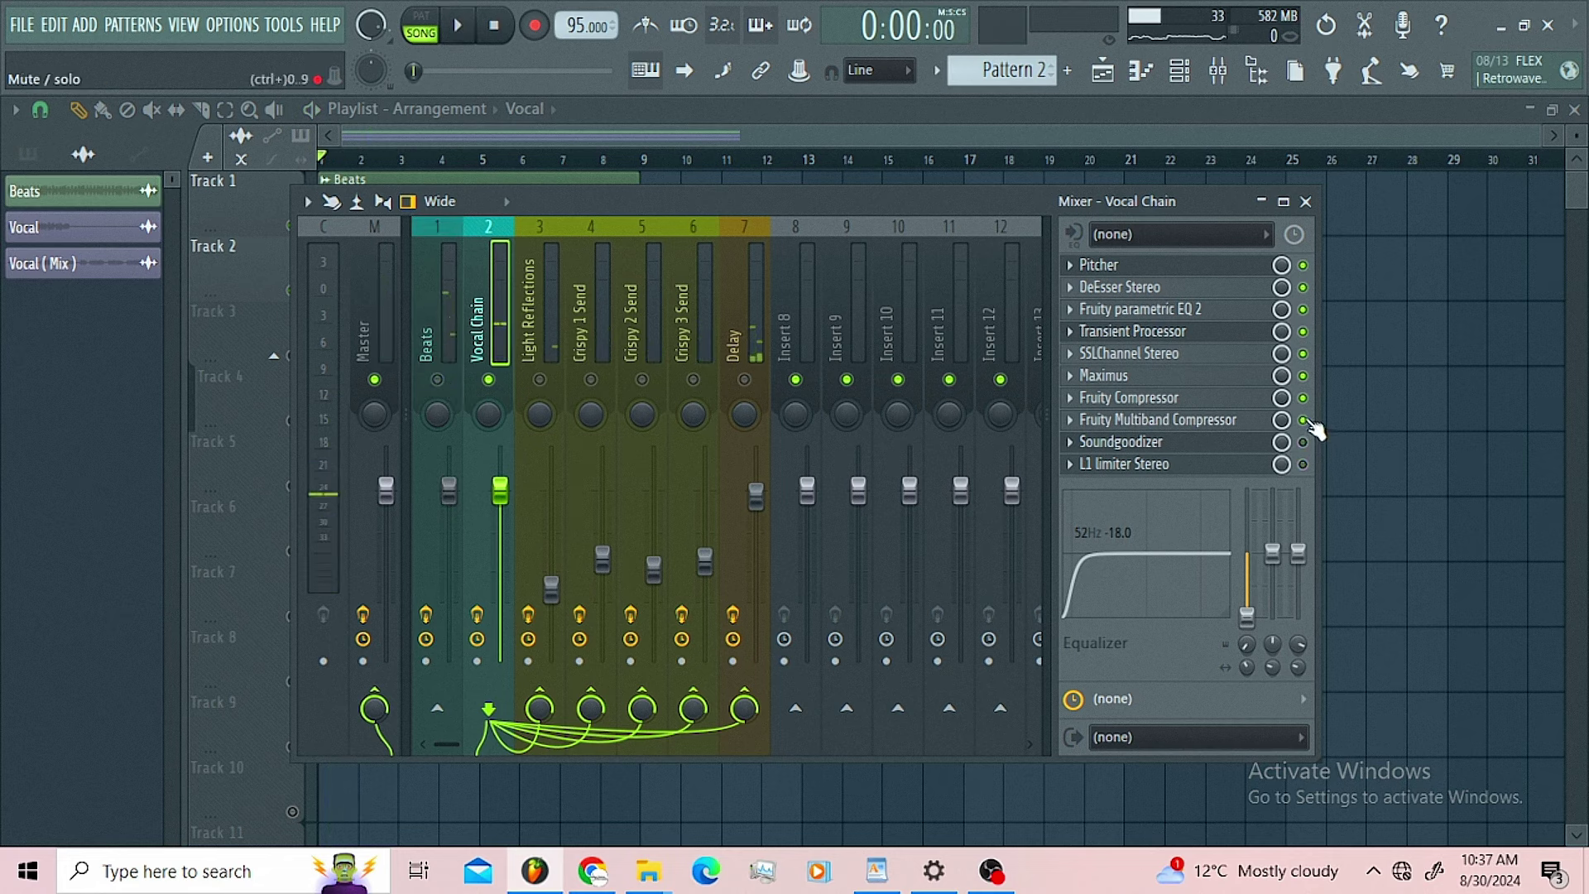
key("space")
left_click_drag(1304, 420, 1303, 284)
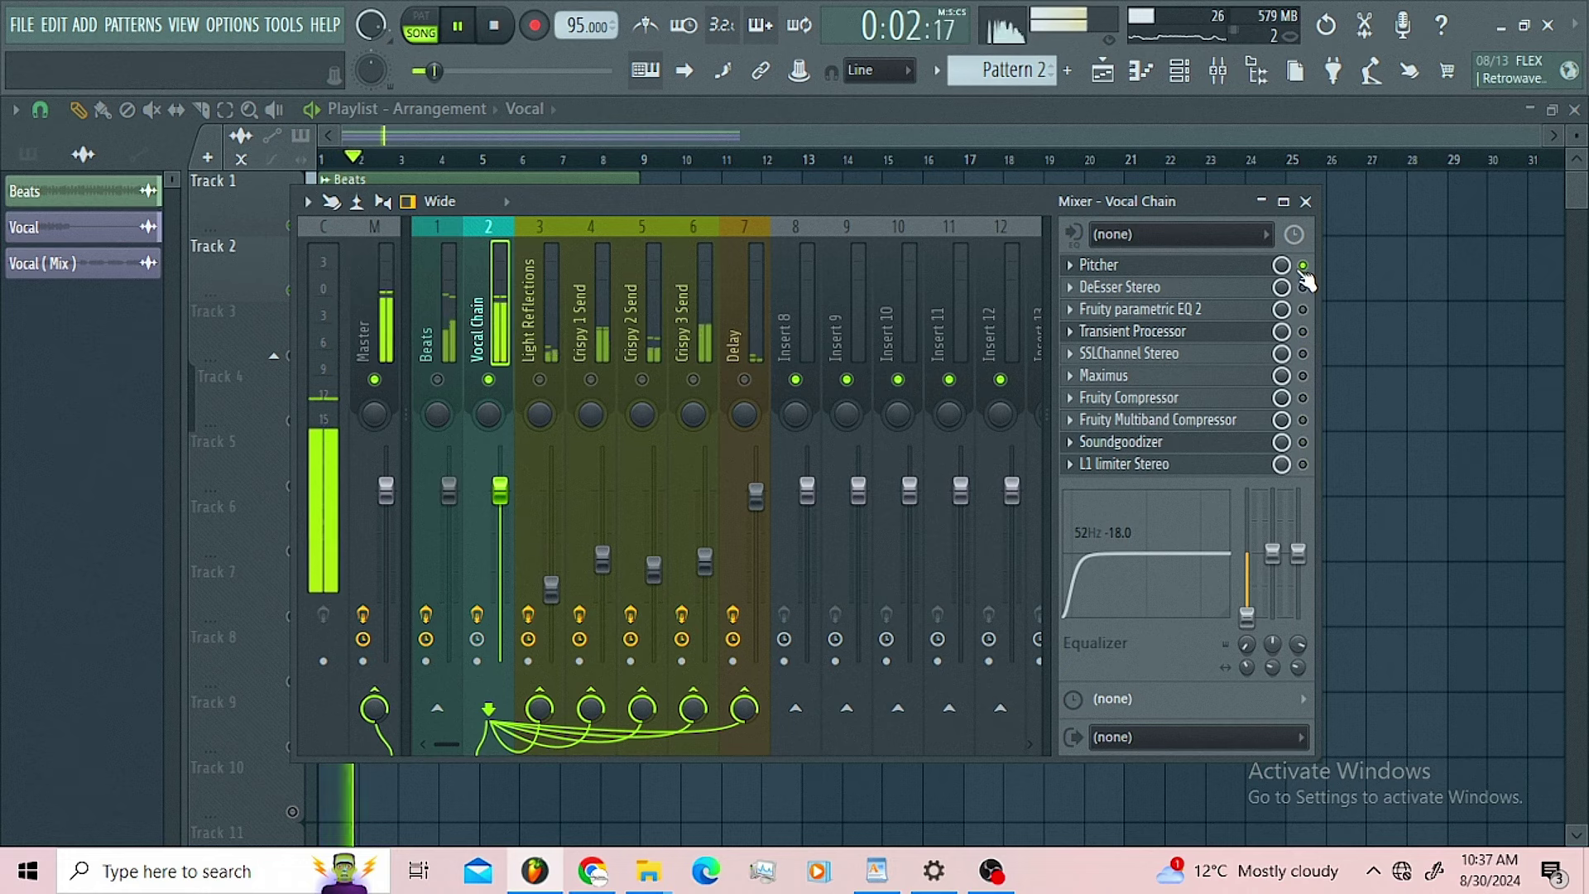
- Open Pitcher on Vocal Chain and examine its key, scale and speed settings while playing the vocal
left_click(1140, 267)
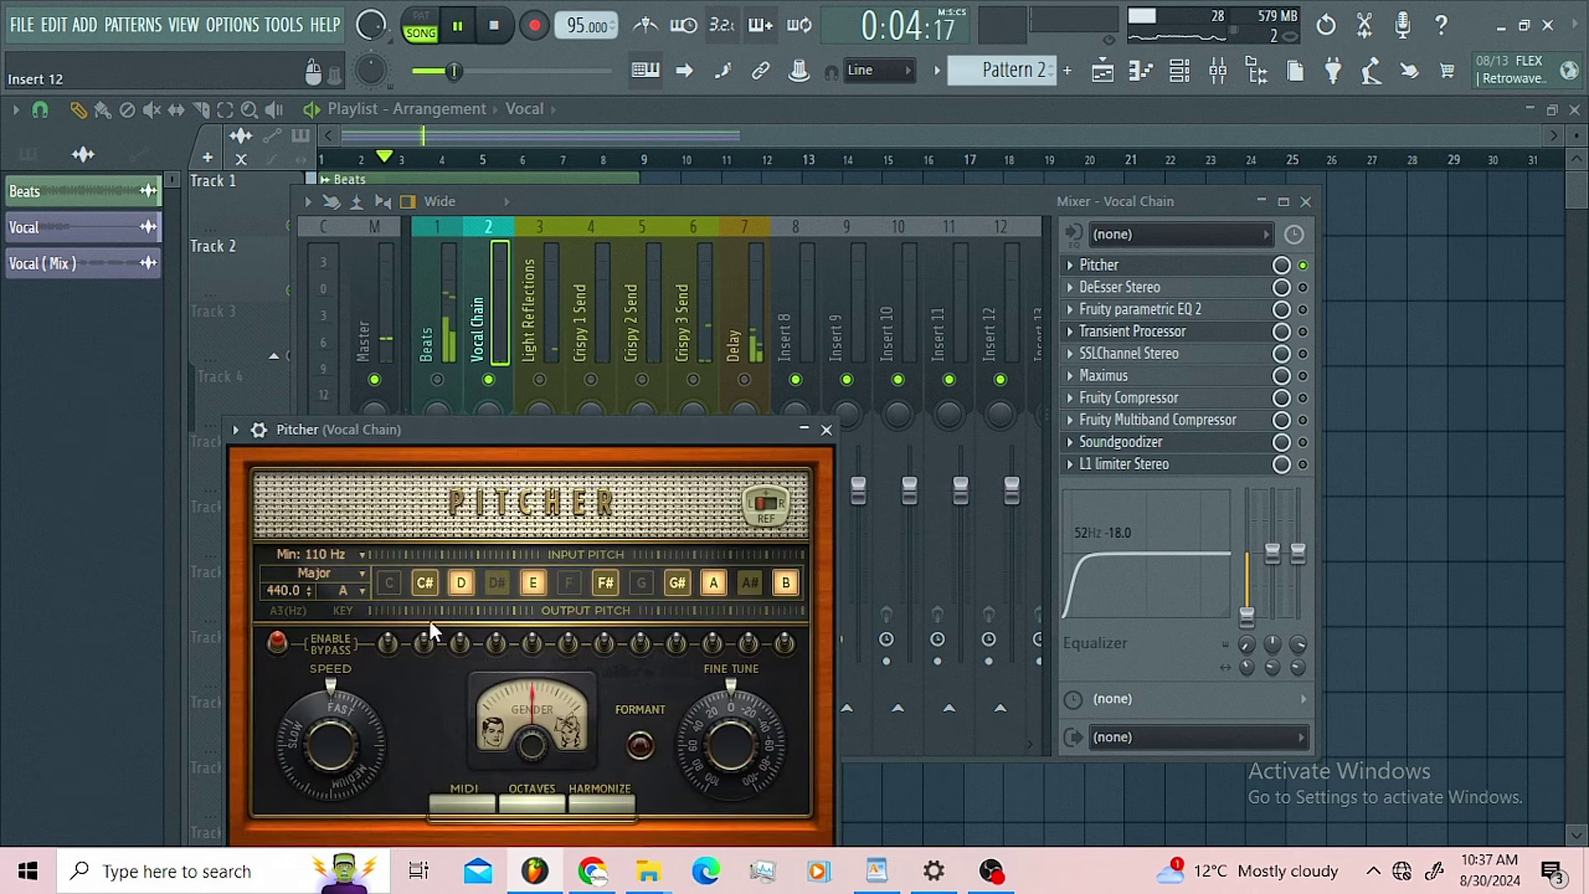
left_click_drag(334, 733, 335, 712)
left_click_drag(548, 439, 588, 315)
key("space")
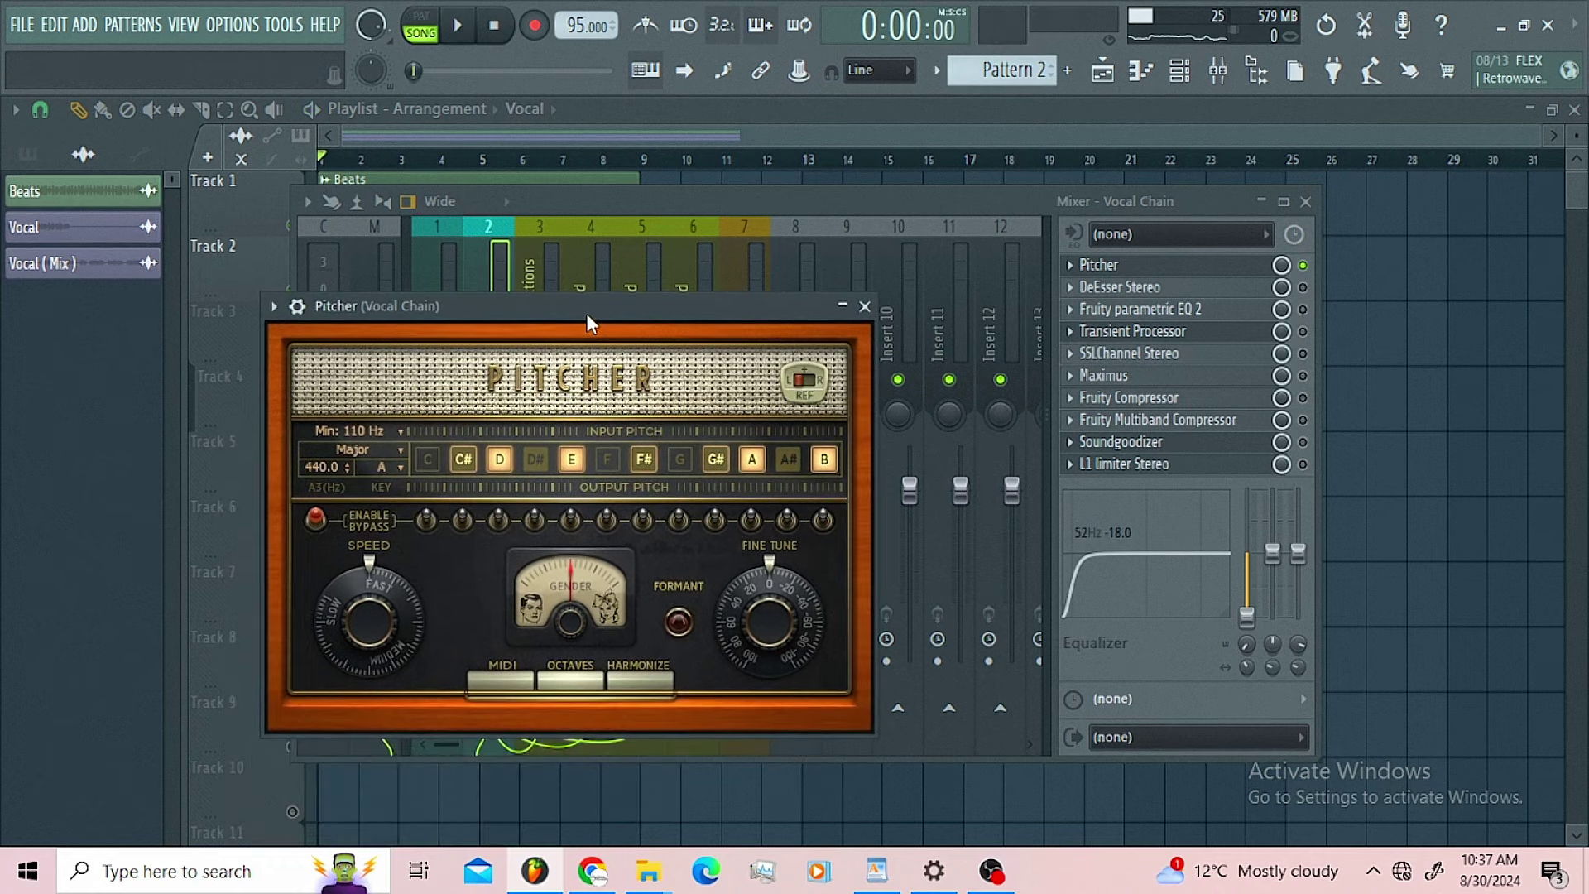
left_click(912, 199)
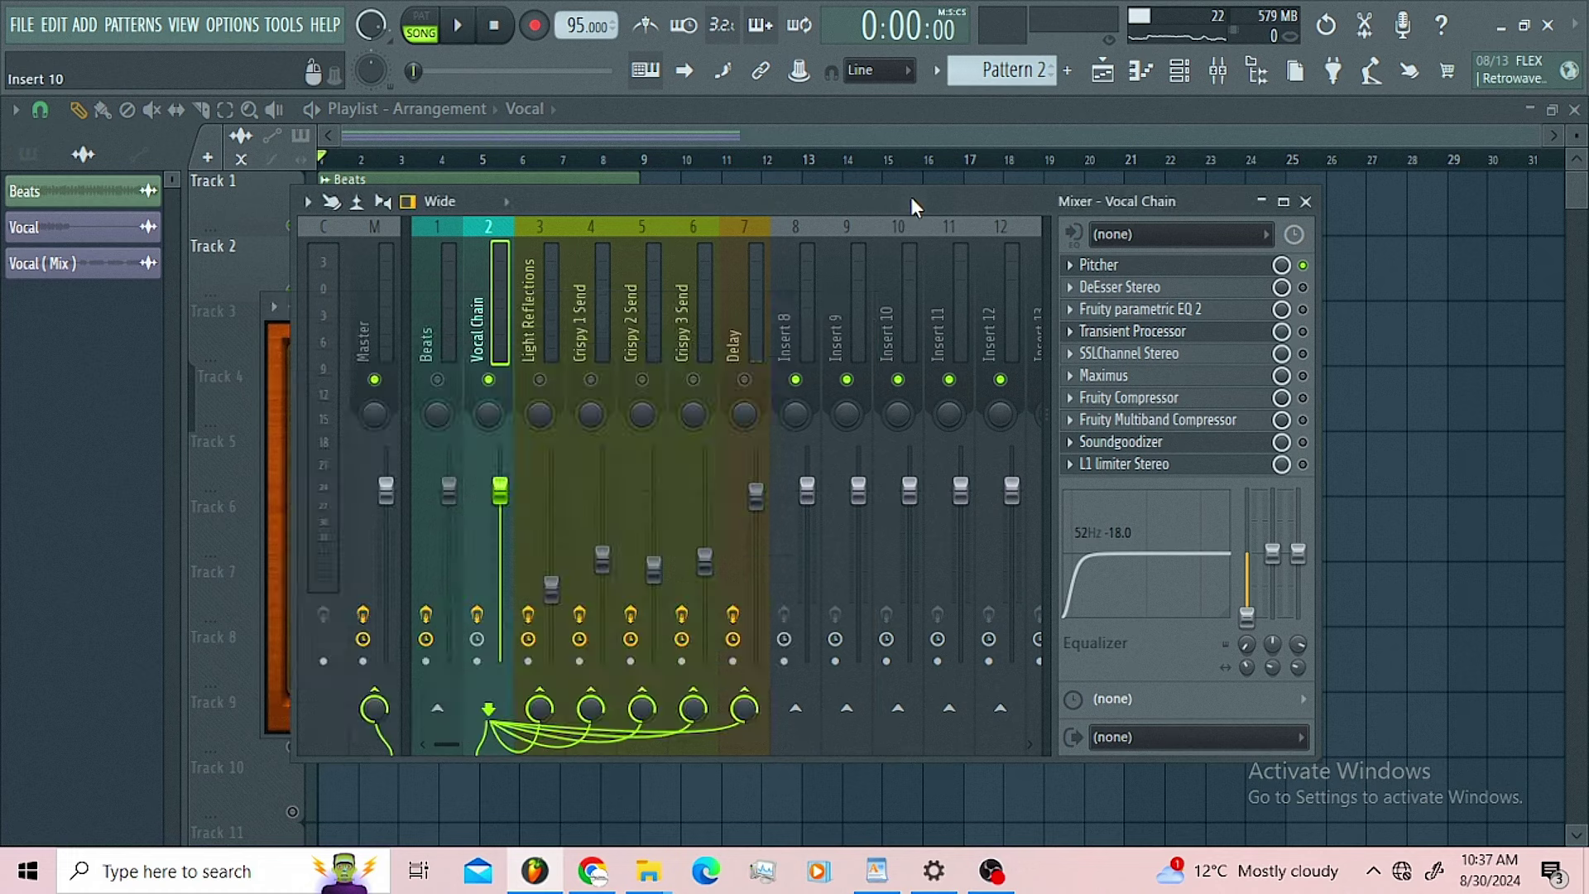
- Enable DeEsser Stereo on Vocal Chain and examine its threshold while playing the vocal
left_click(1185, 290)
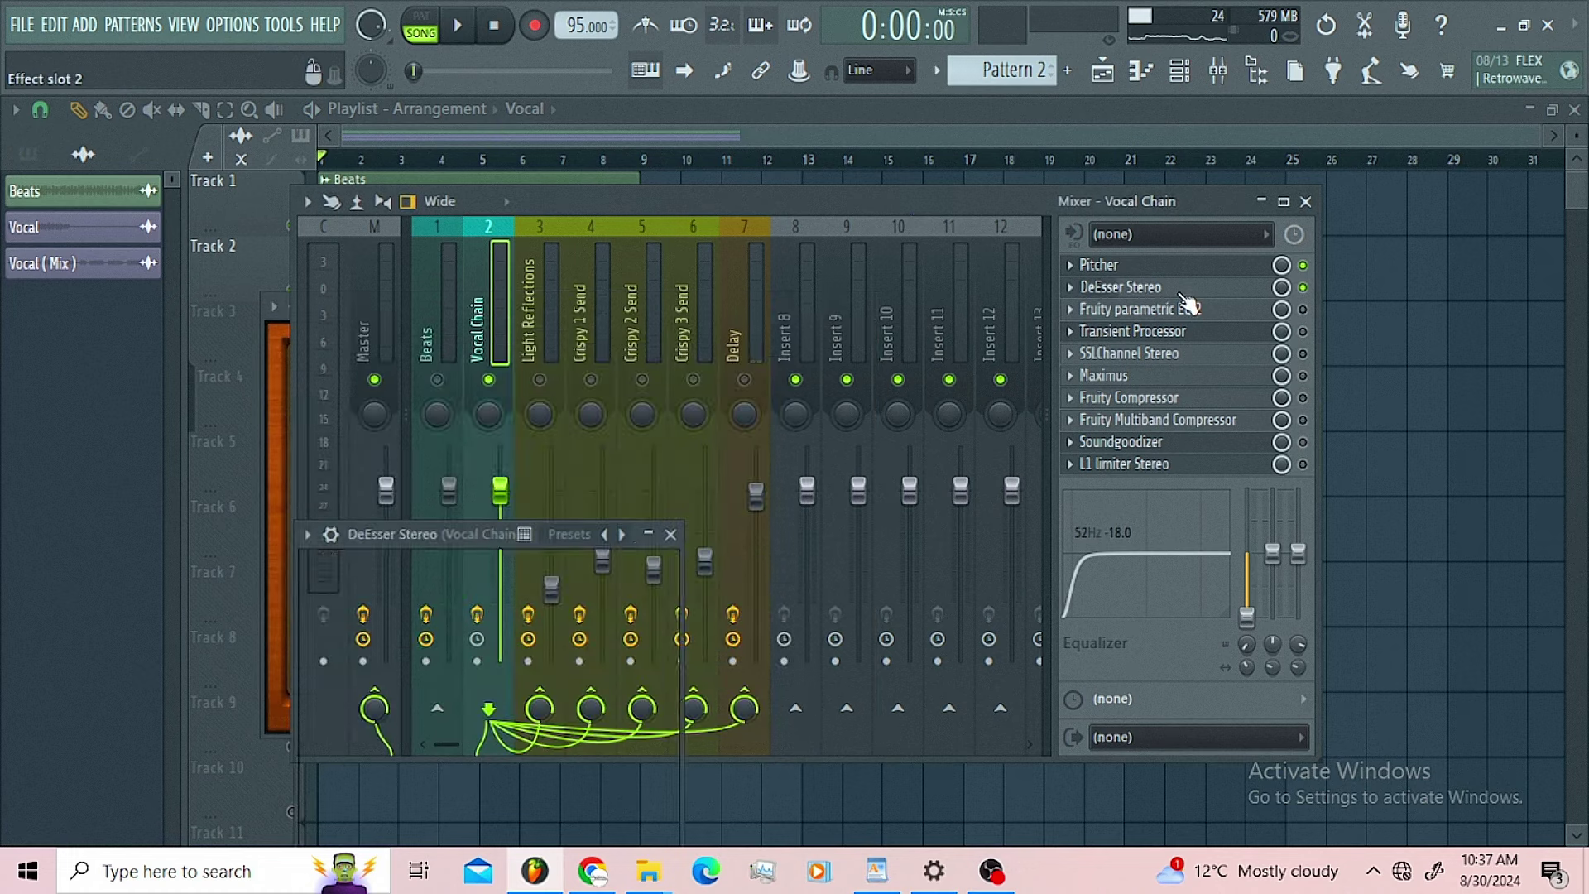
left_click_drag(384, 534, 619, 232)
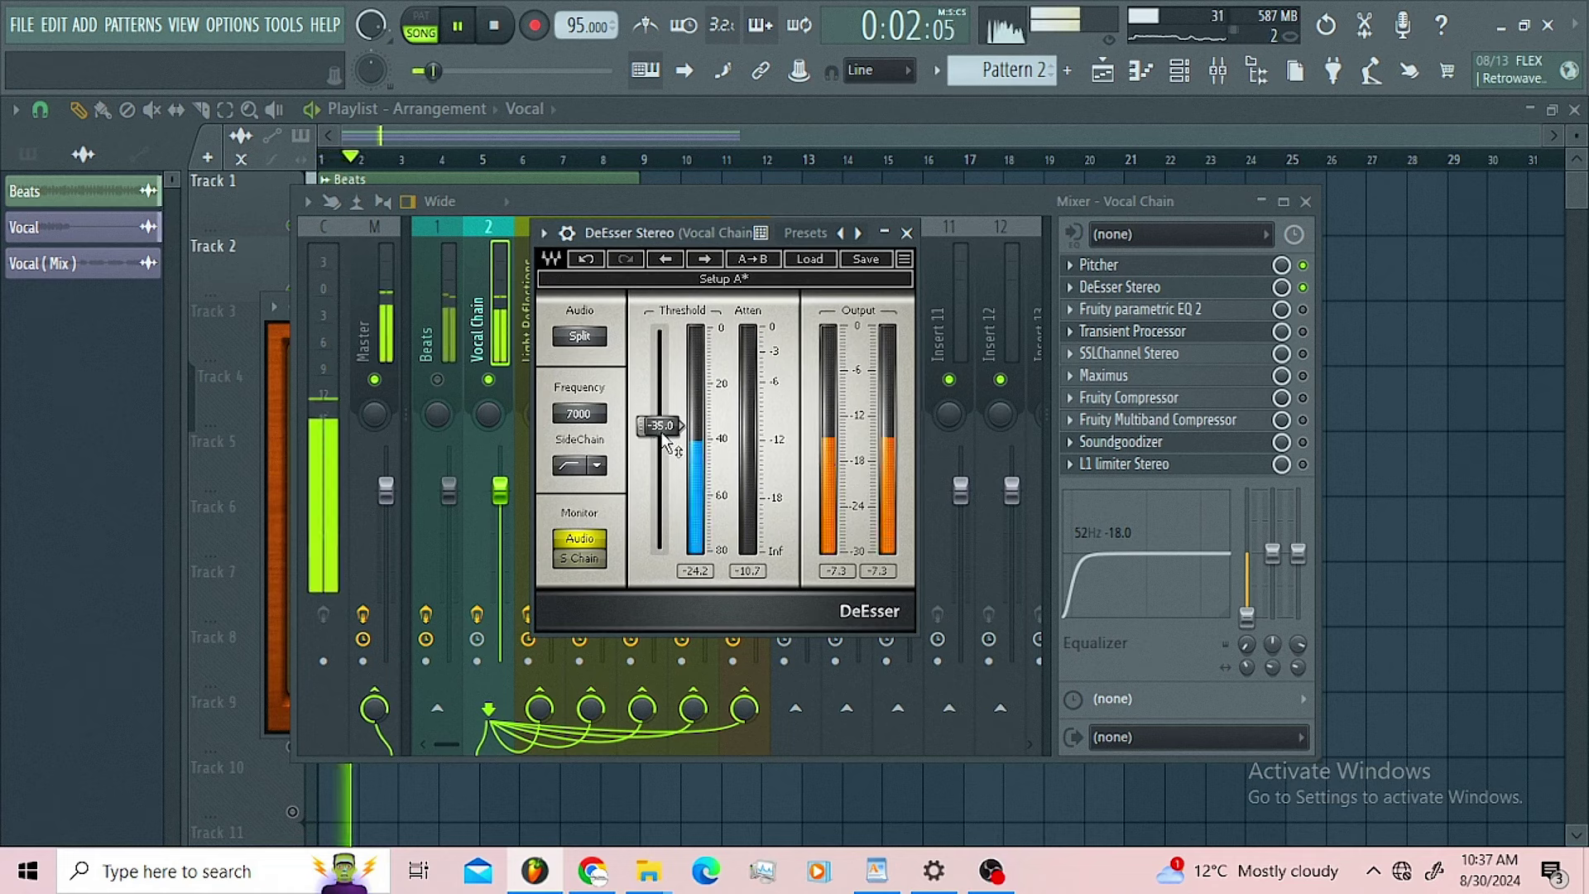
key("space")
- Enable Fruity parametric EQ 2 on Vocal Chain and examine its curve while playing the vocal
left_click(1304, 312)
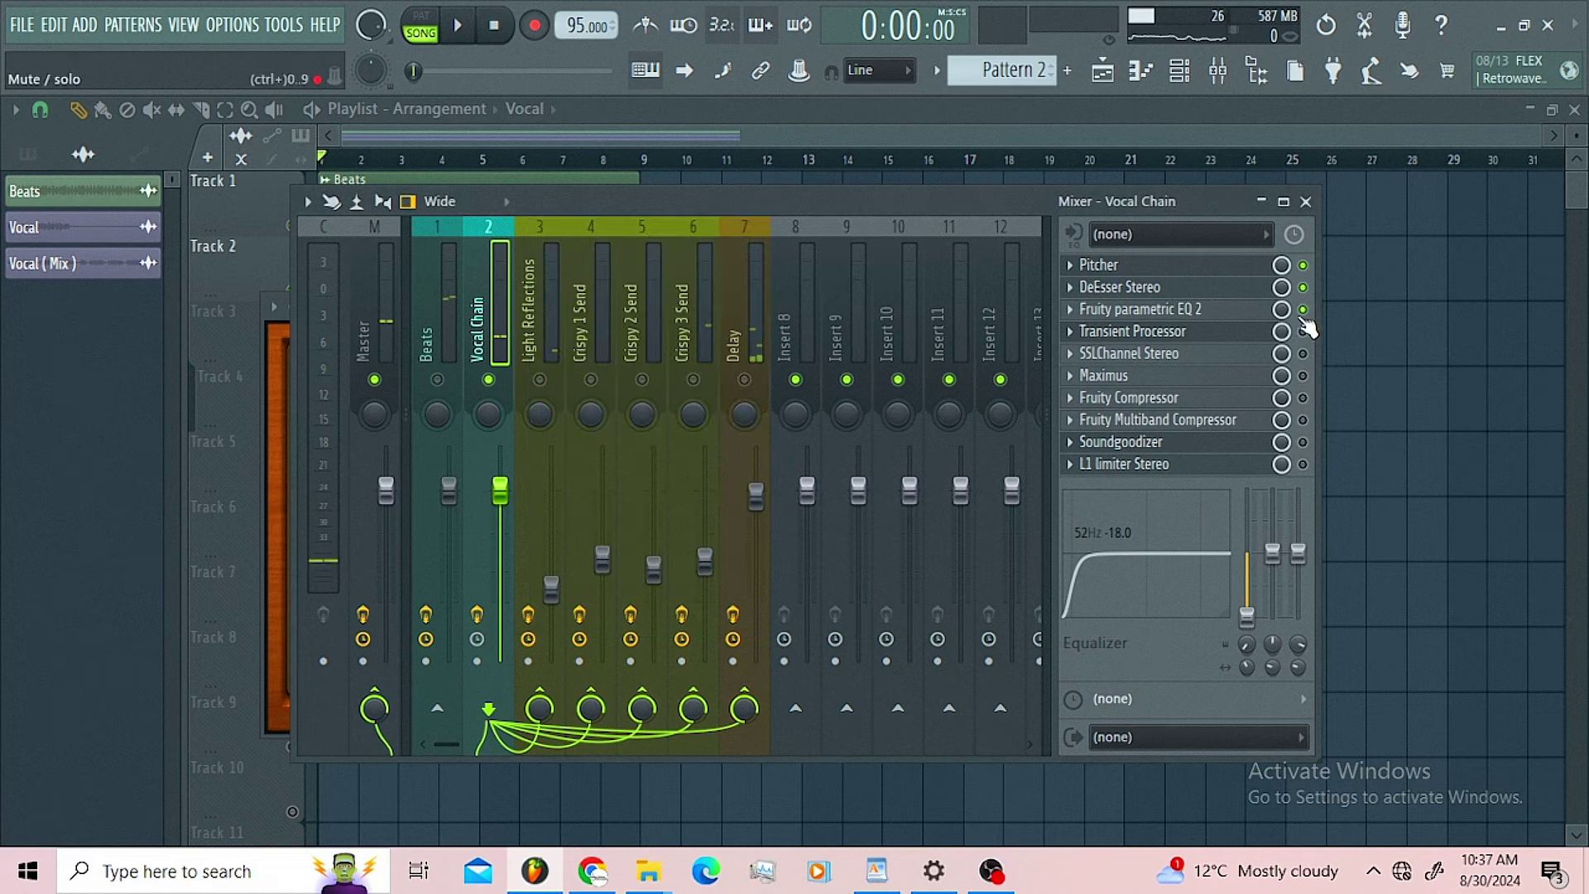
left_click(1229, 311)
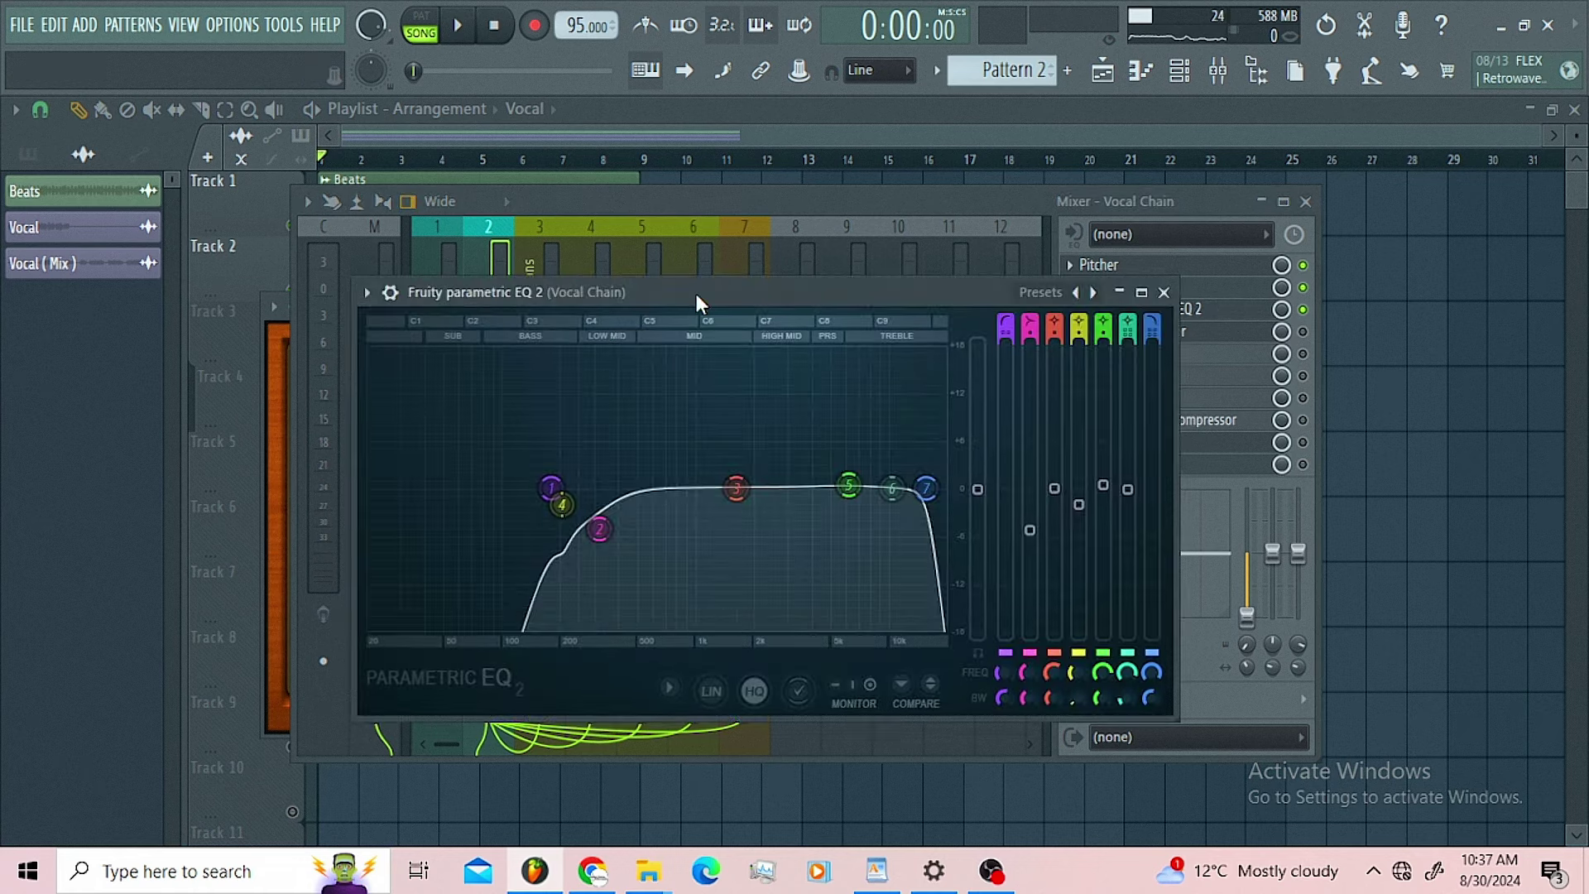
left_click_drag(697, 294, 698, 227)
key("space")
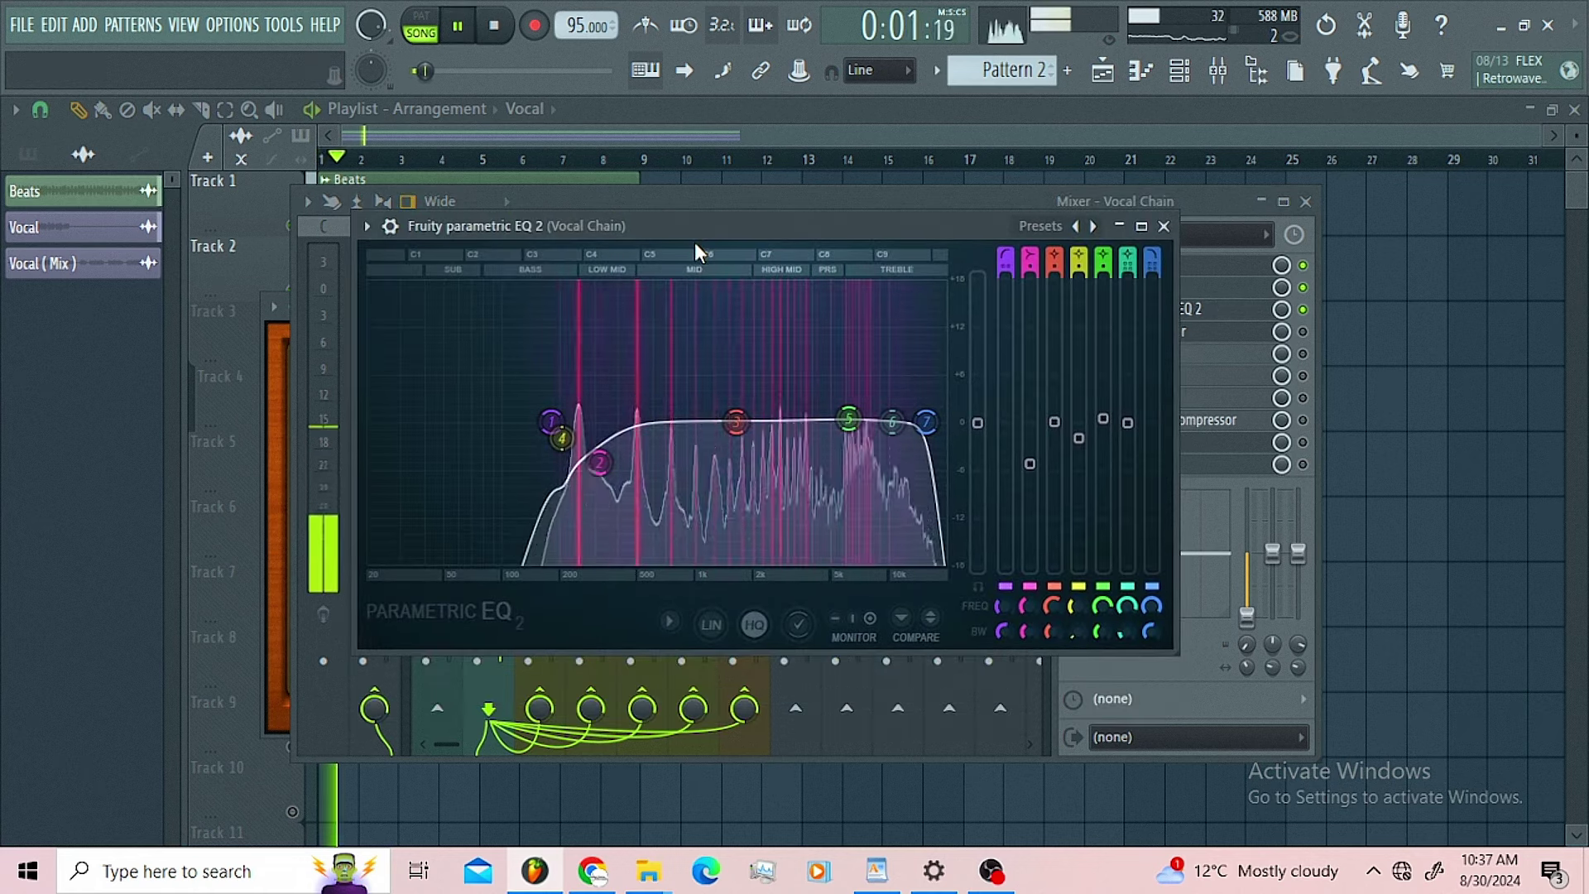
key("space")
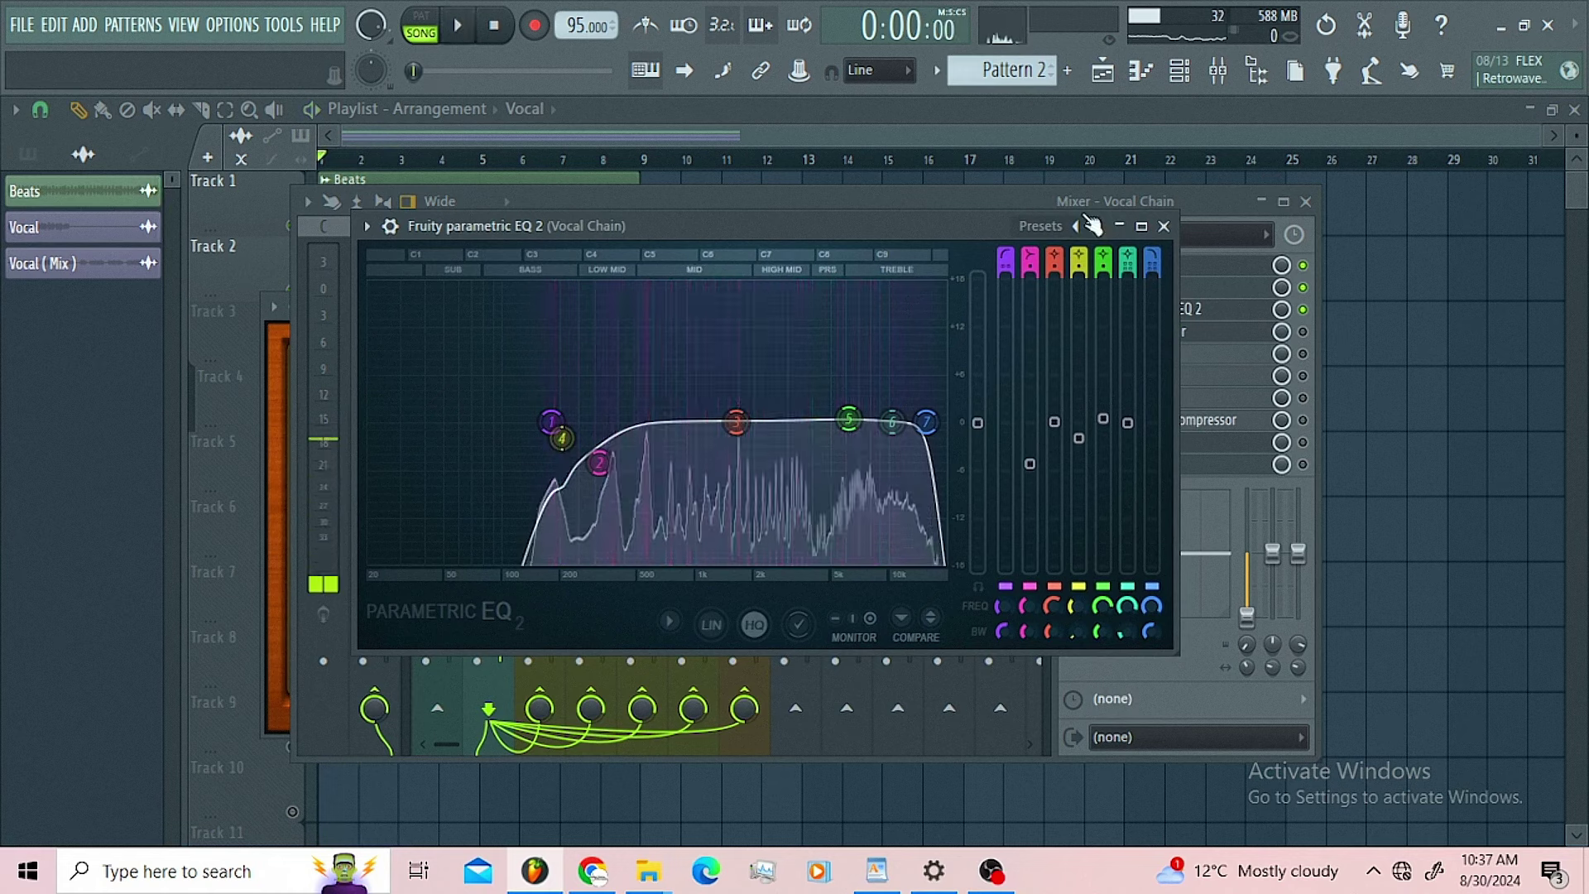
left_click(1164, 226)
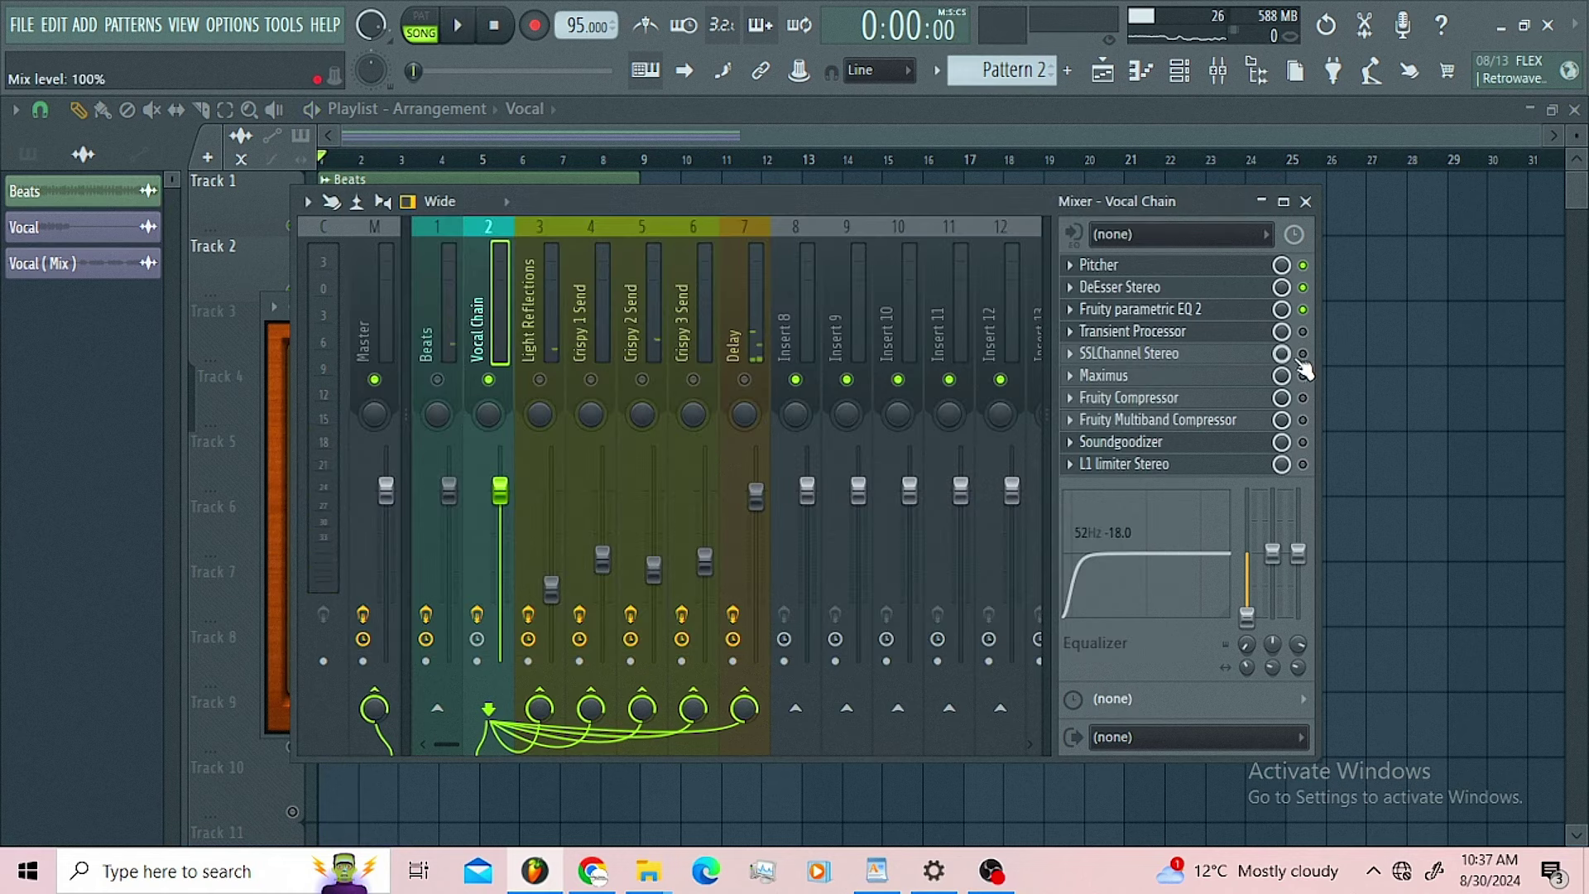
- Enable Transient Processor on Vocal Chain and examine its attack and release settings while playing the vocal
left_click(1215, 338)
left_click_drag(637, 404, 837, 294)
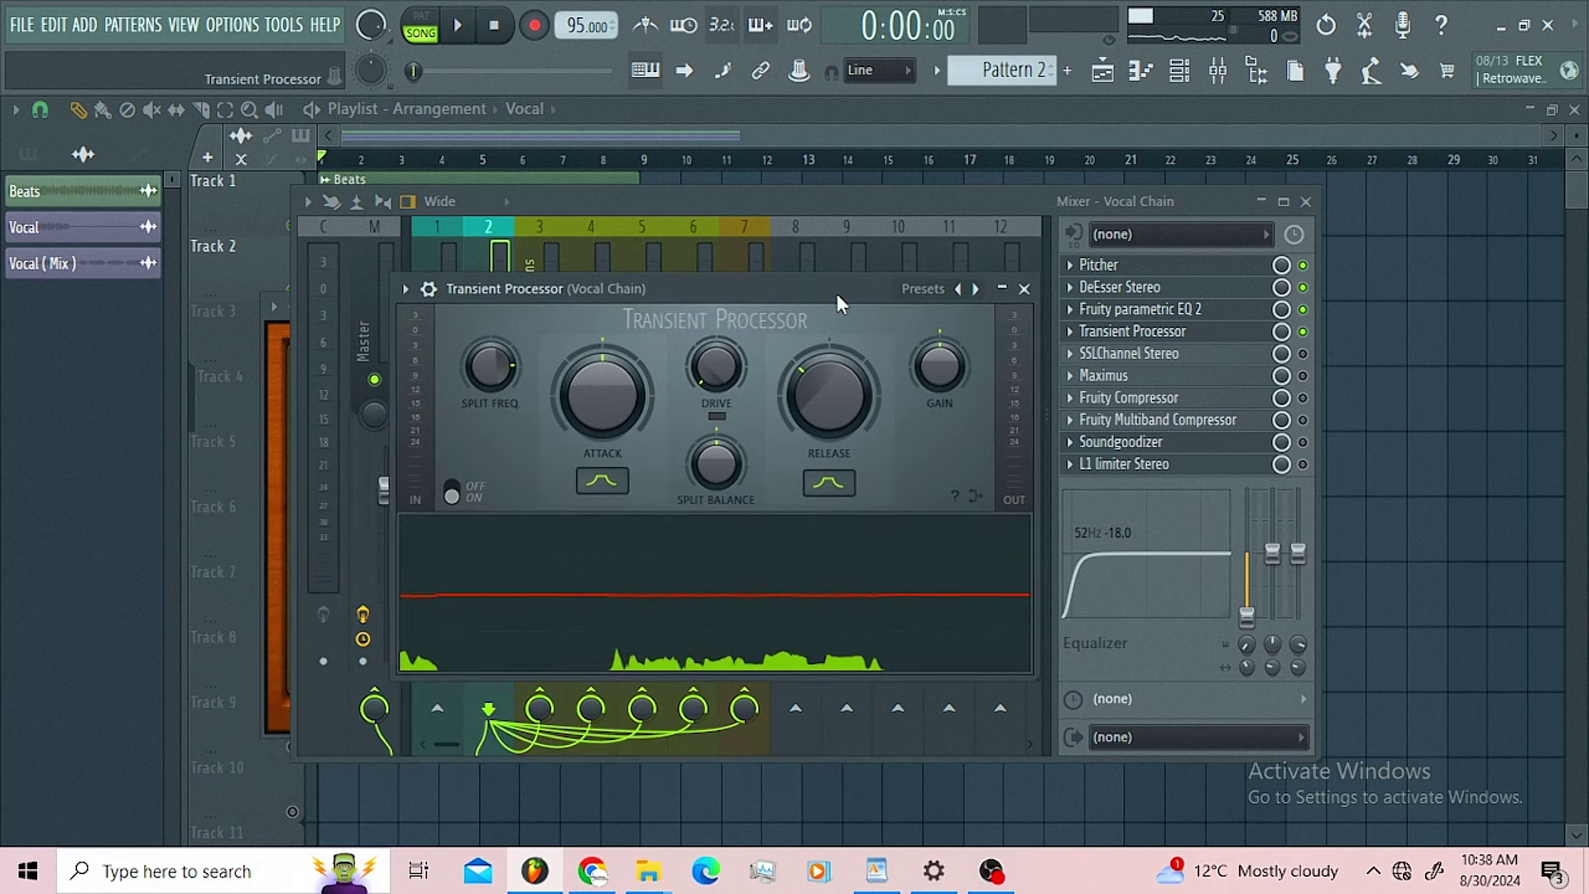
key("space")
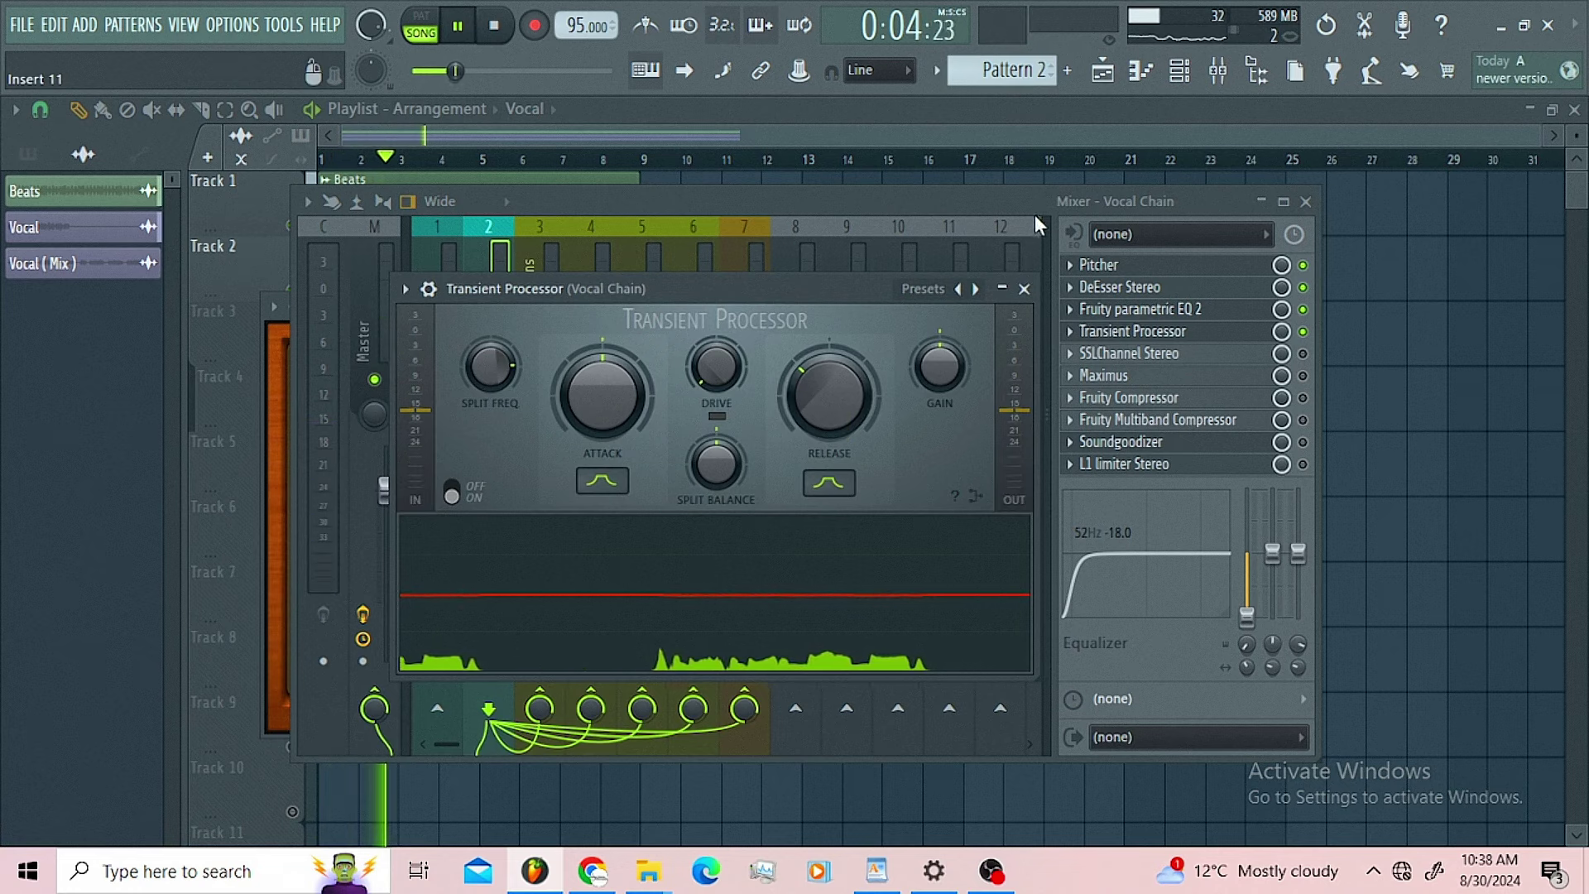
key("space")
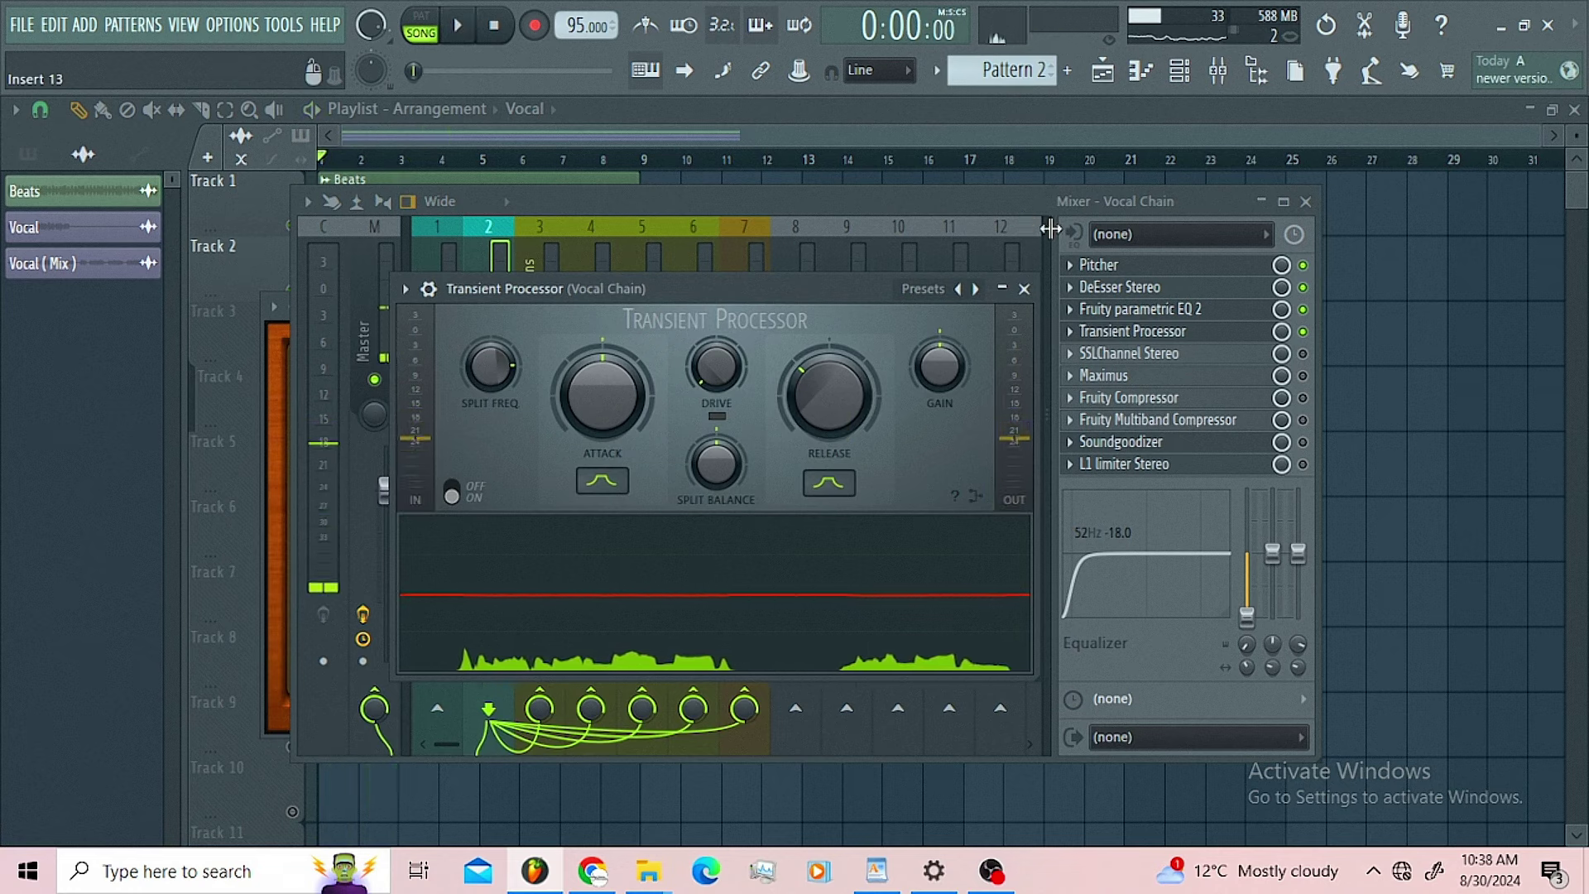
key("Escape")
- Enable SSLChannel Stereo on Vocal Chain, examine its filter settings and audition the vocal through it
left_click(1153, 354)
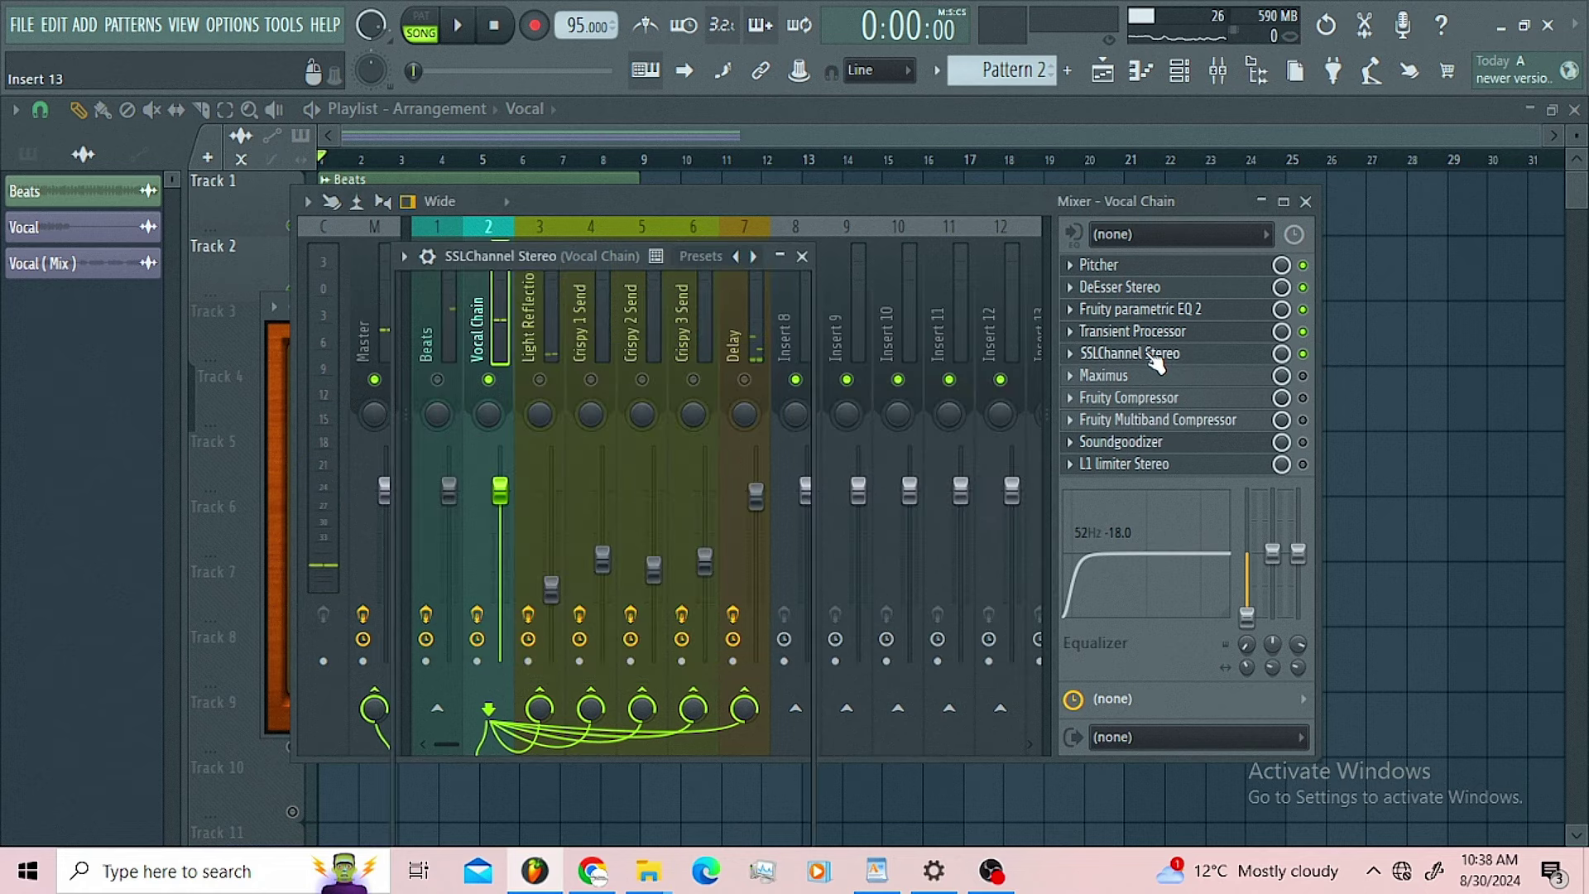
left_click_drag(583, 259, 659, 53)
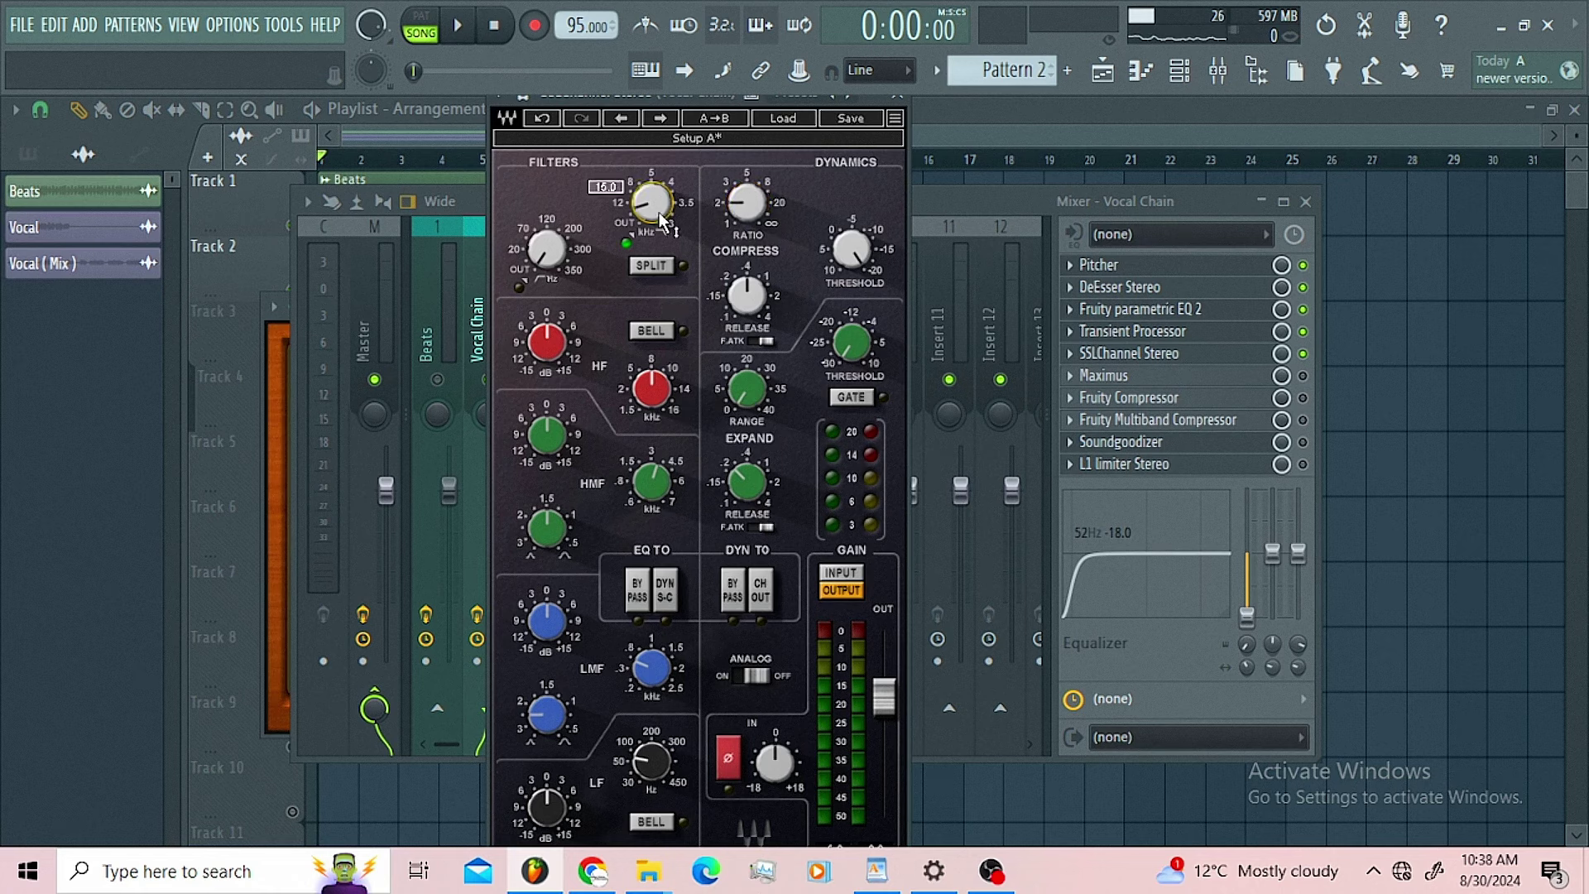
left_click(543, 246)
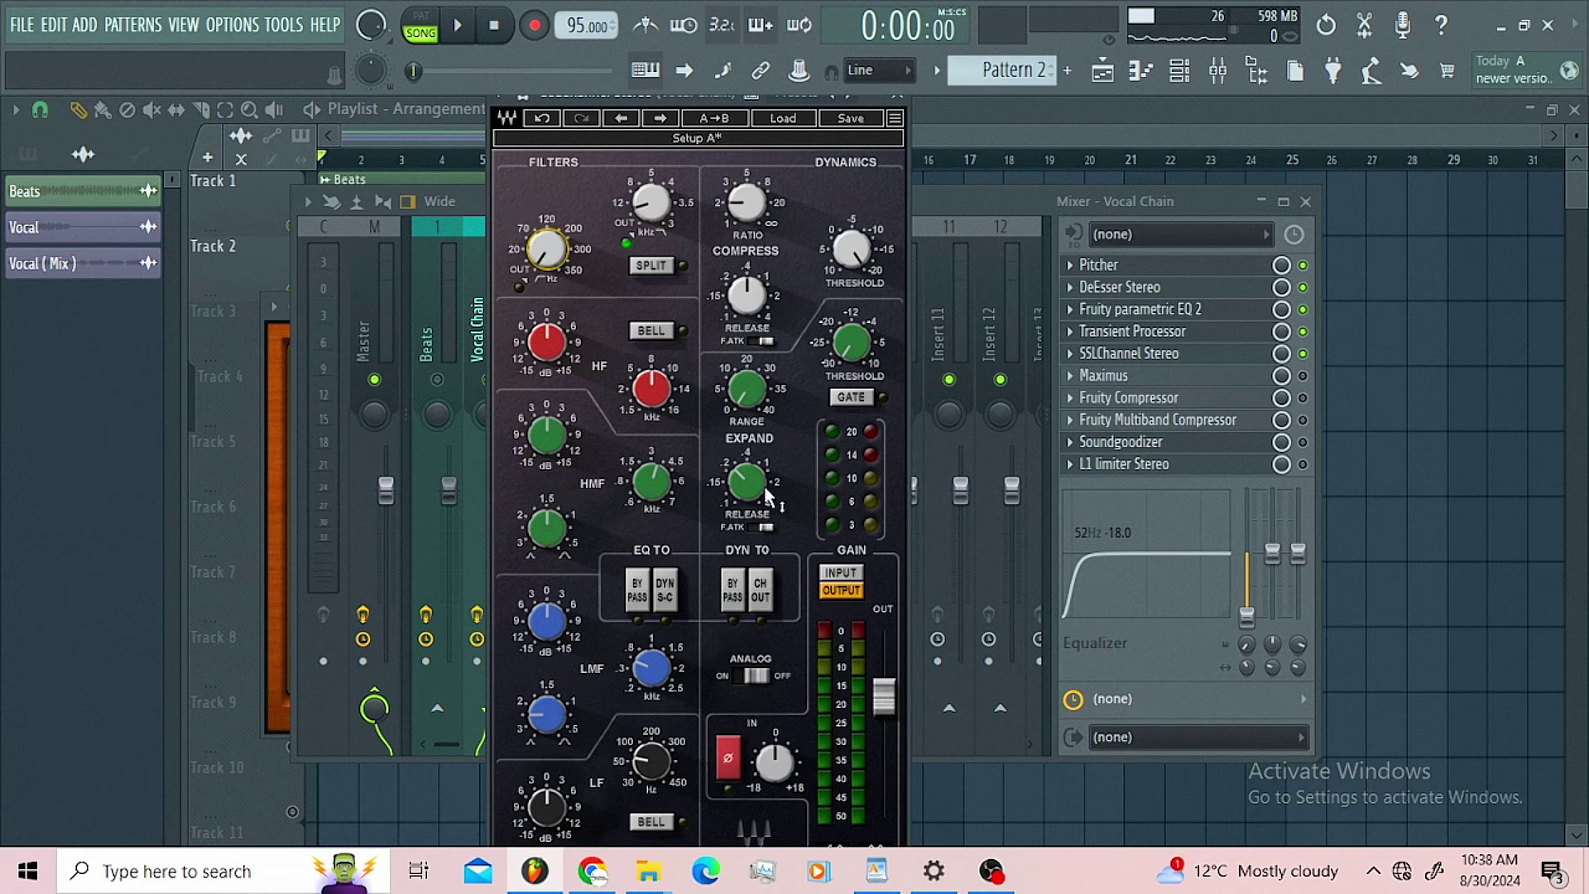
left_click(898, 97)
key("space")
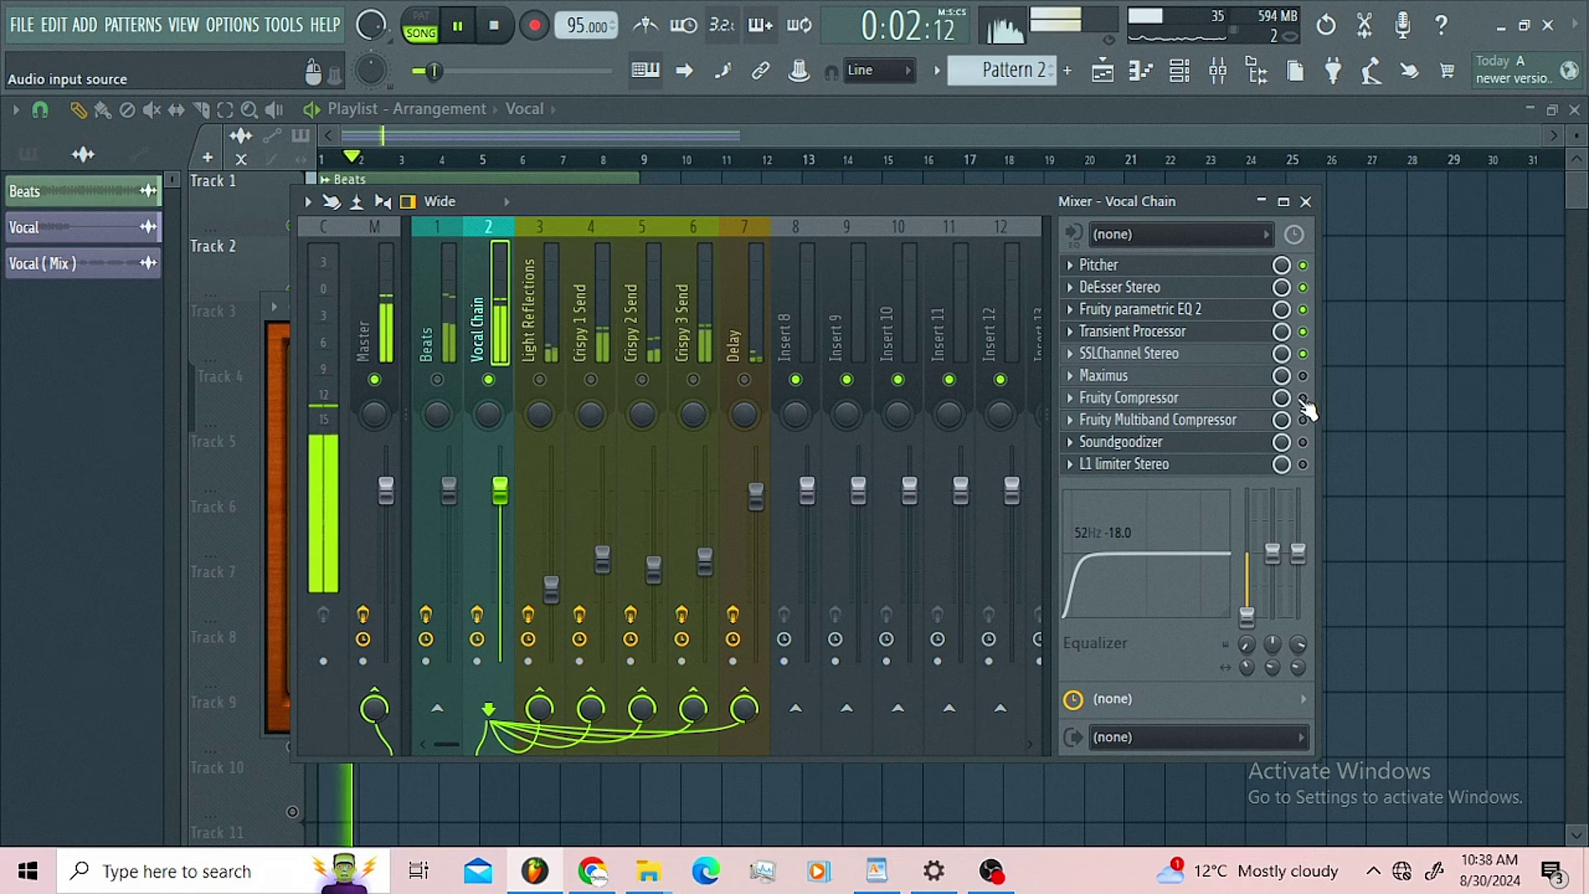
key("space")
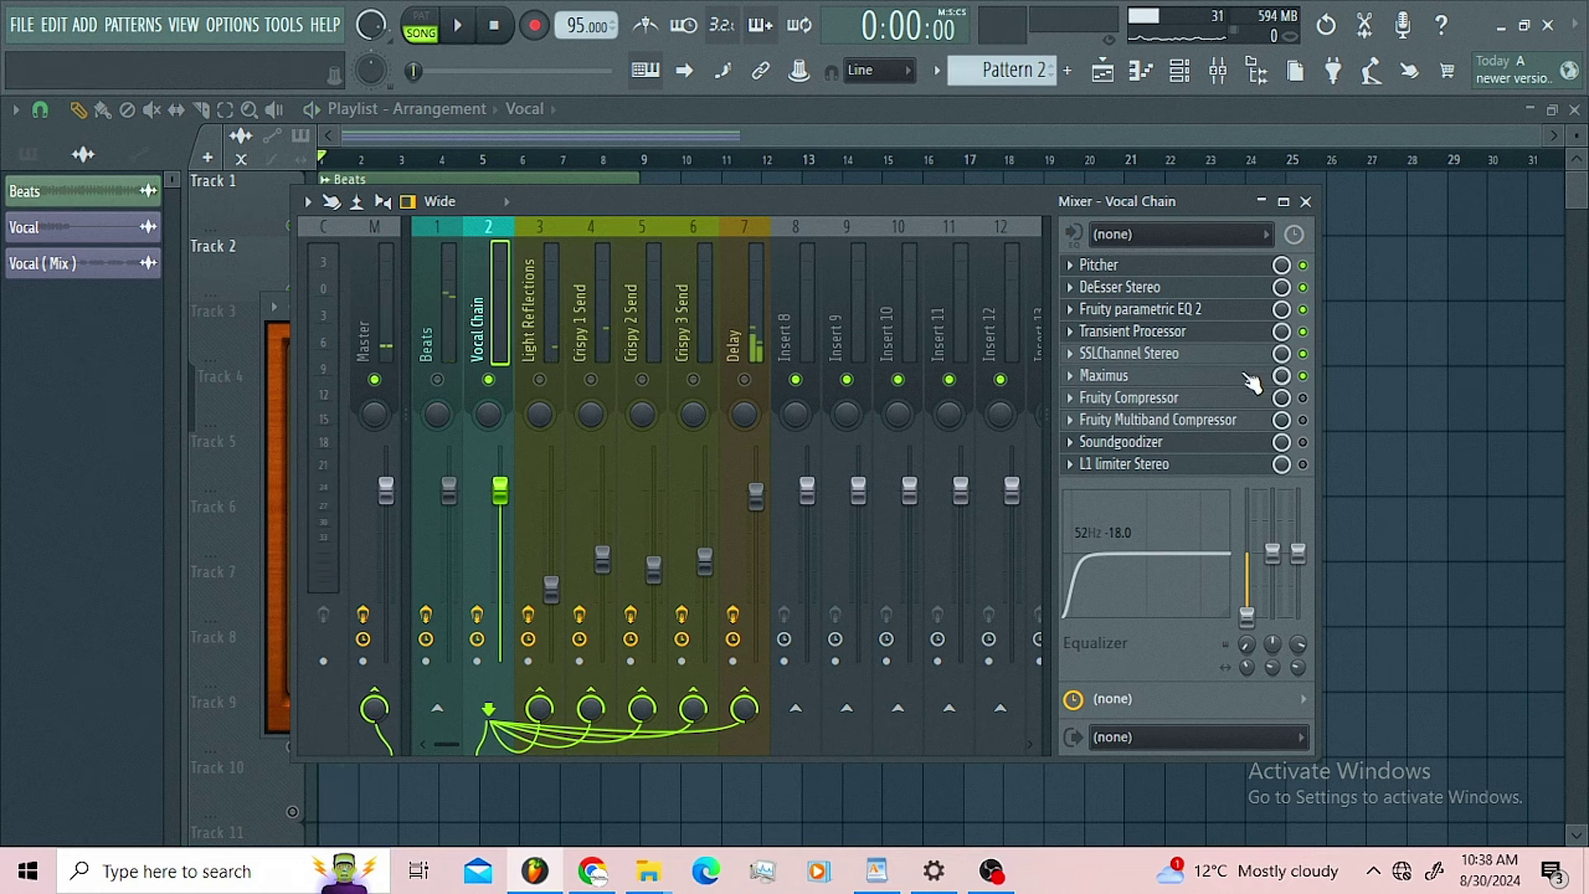
- Examine the high, mid and low band settings of Maximus on Vocal Chain while playing the vocal
left_click(1192, 379)
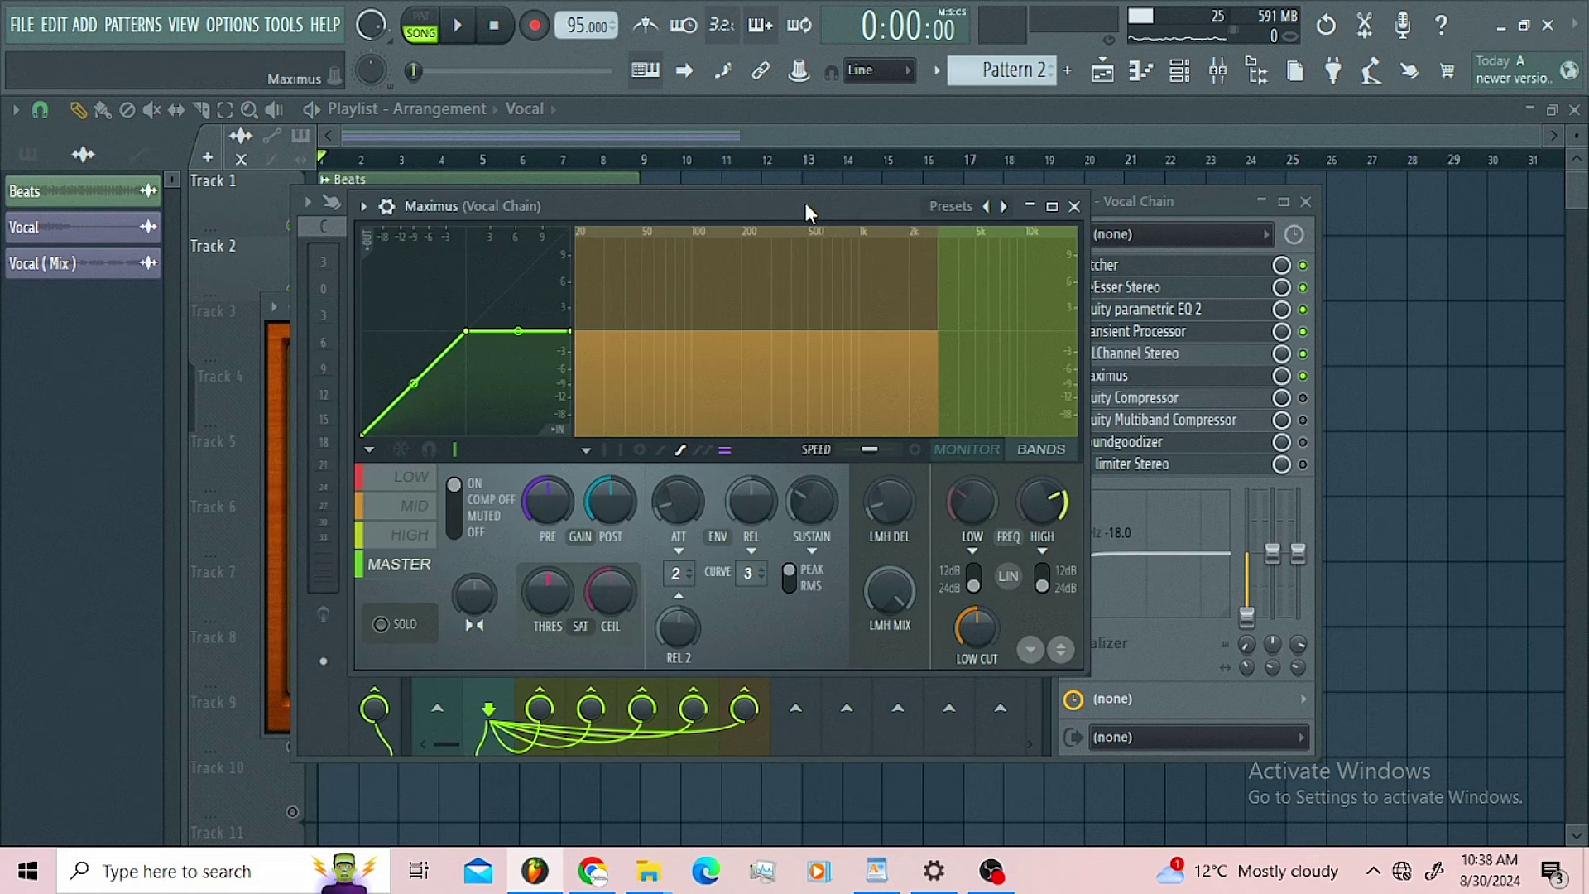
key("space")
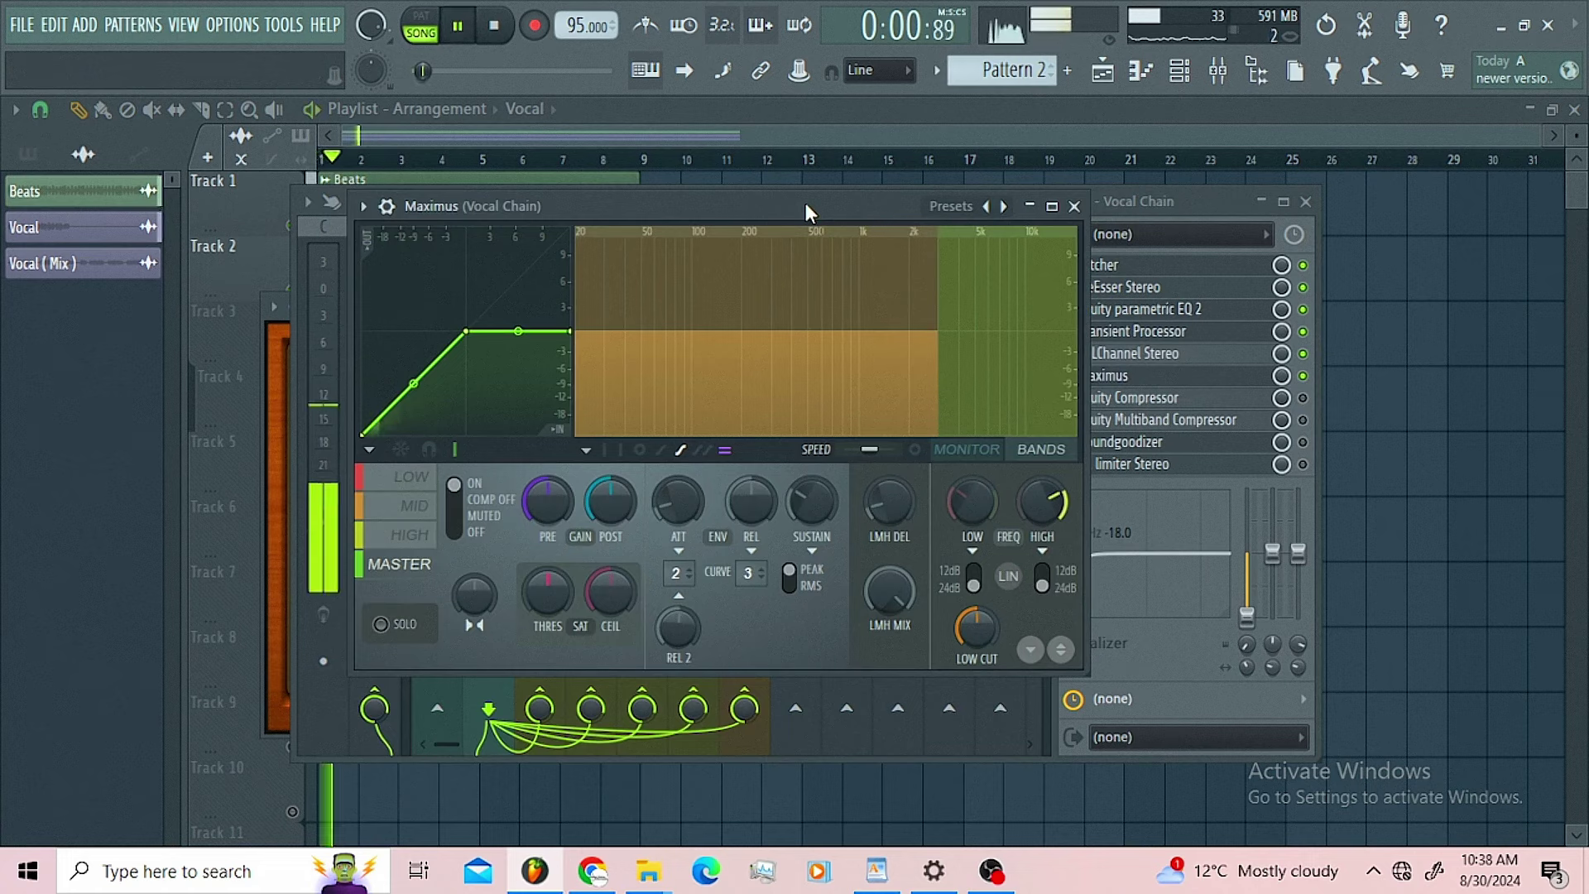
left_click(406, 535)
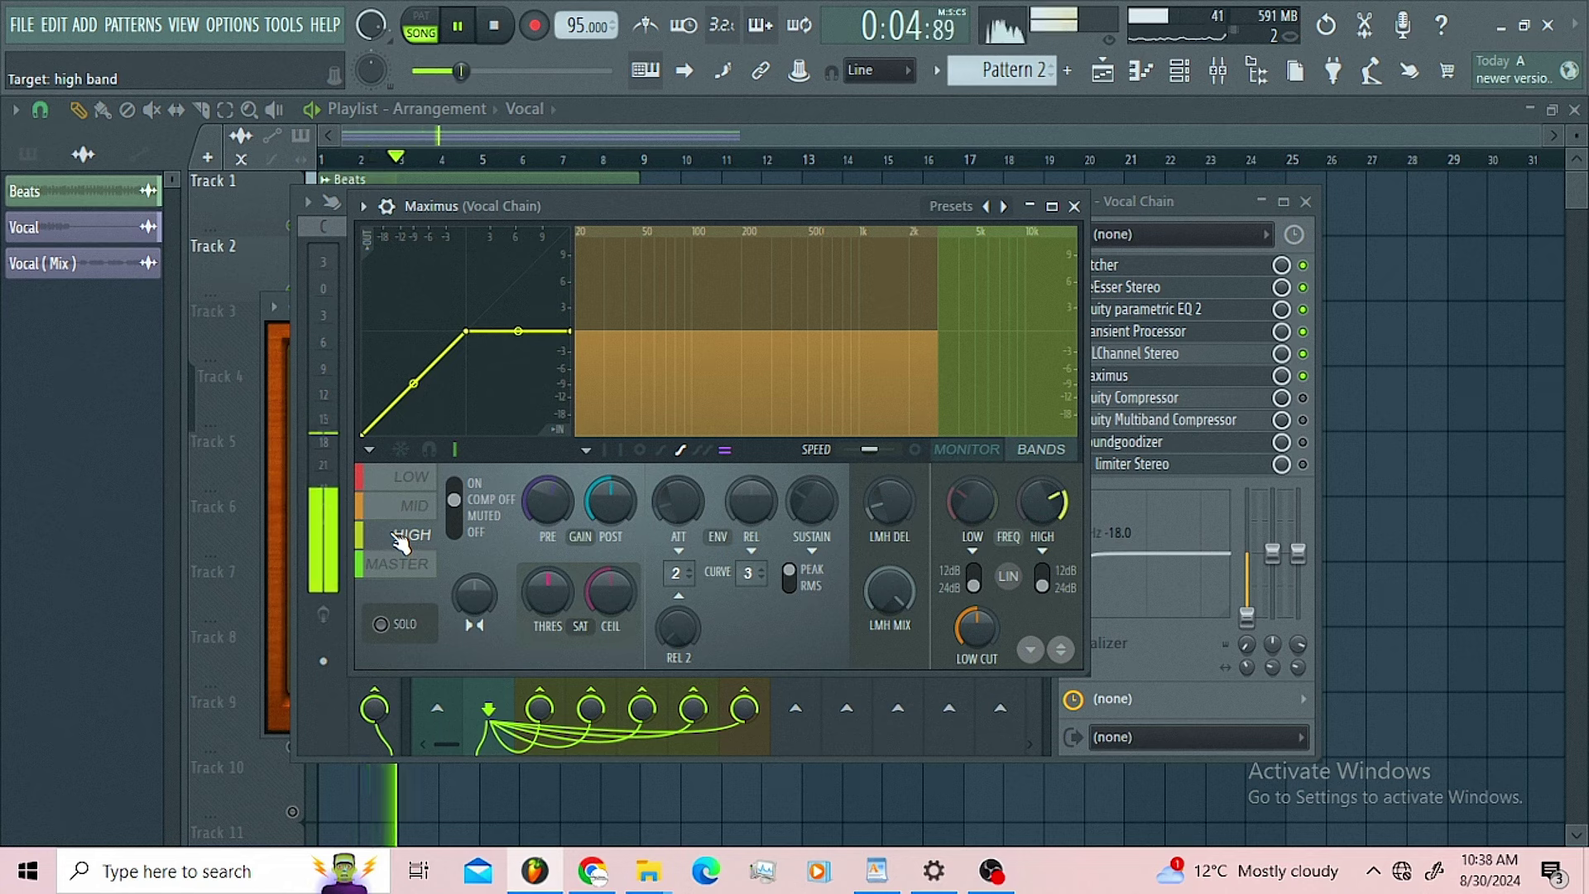
left_click(410, 502)
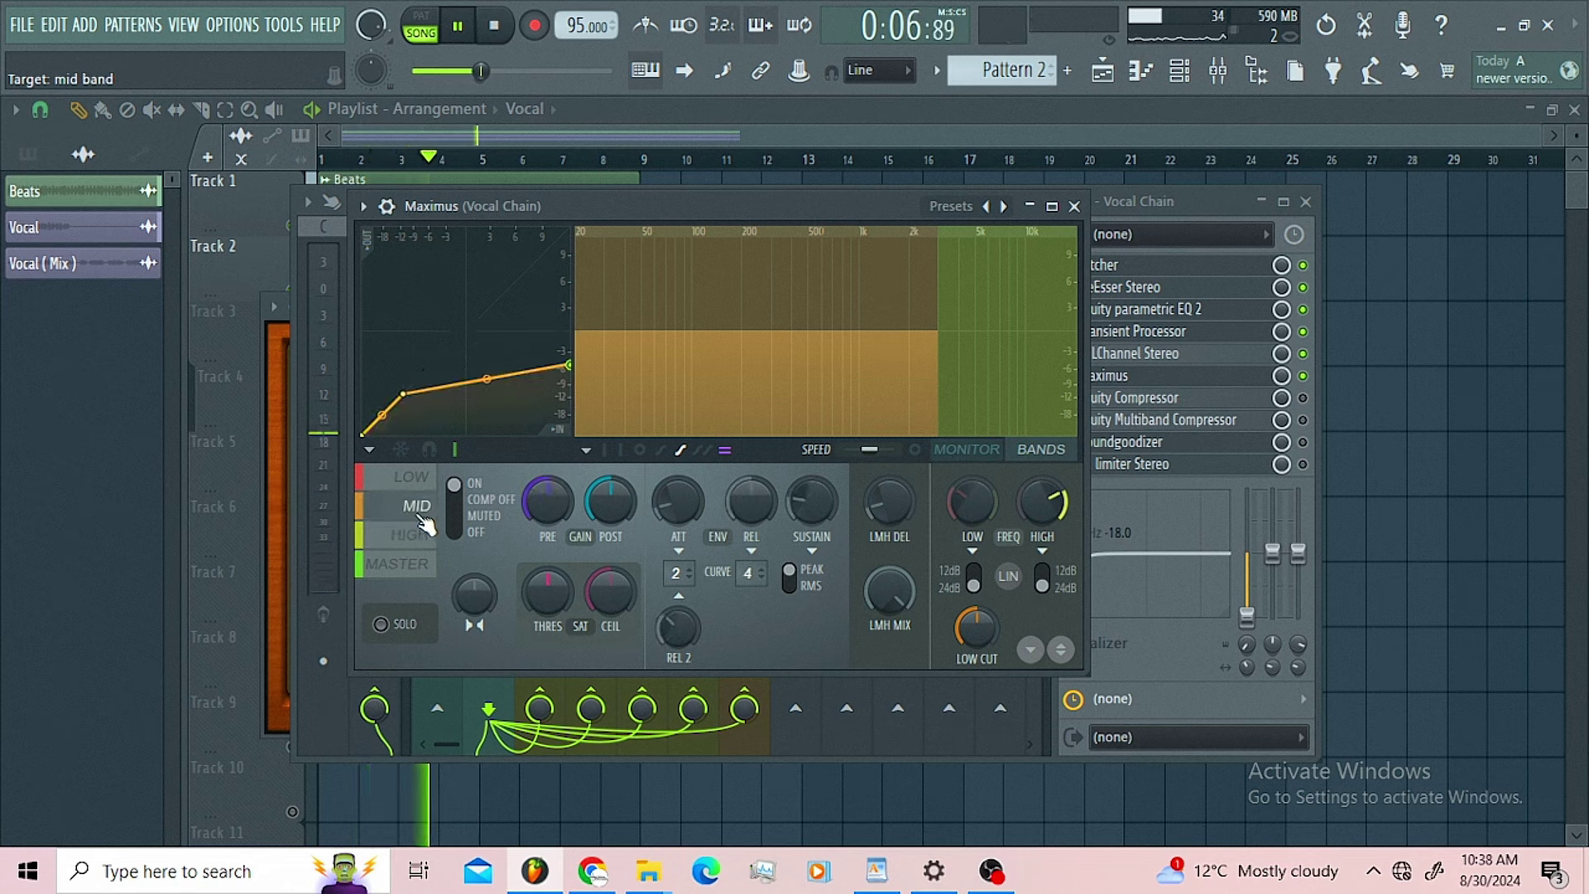
left_click(420, 492)
key("space")
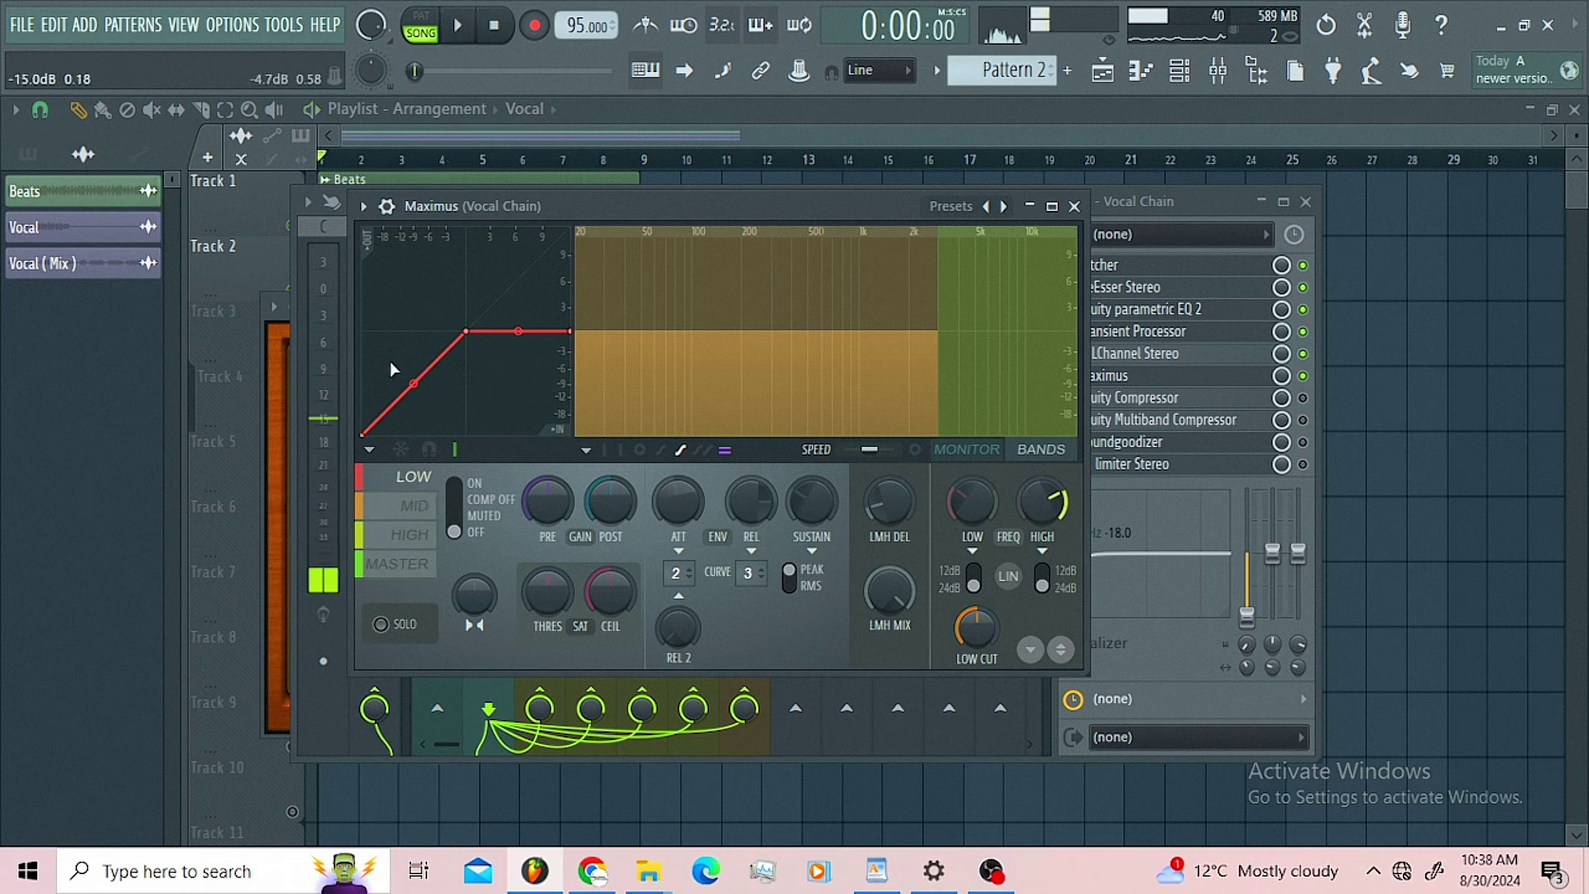
- Compare the vocal with Maximus bypassed and active during playback, leaving Maximus on, and close its window
left_click(393, 212)
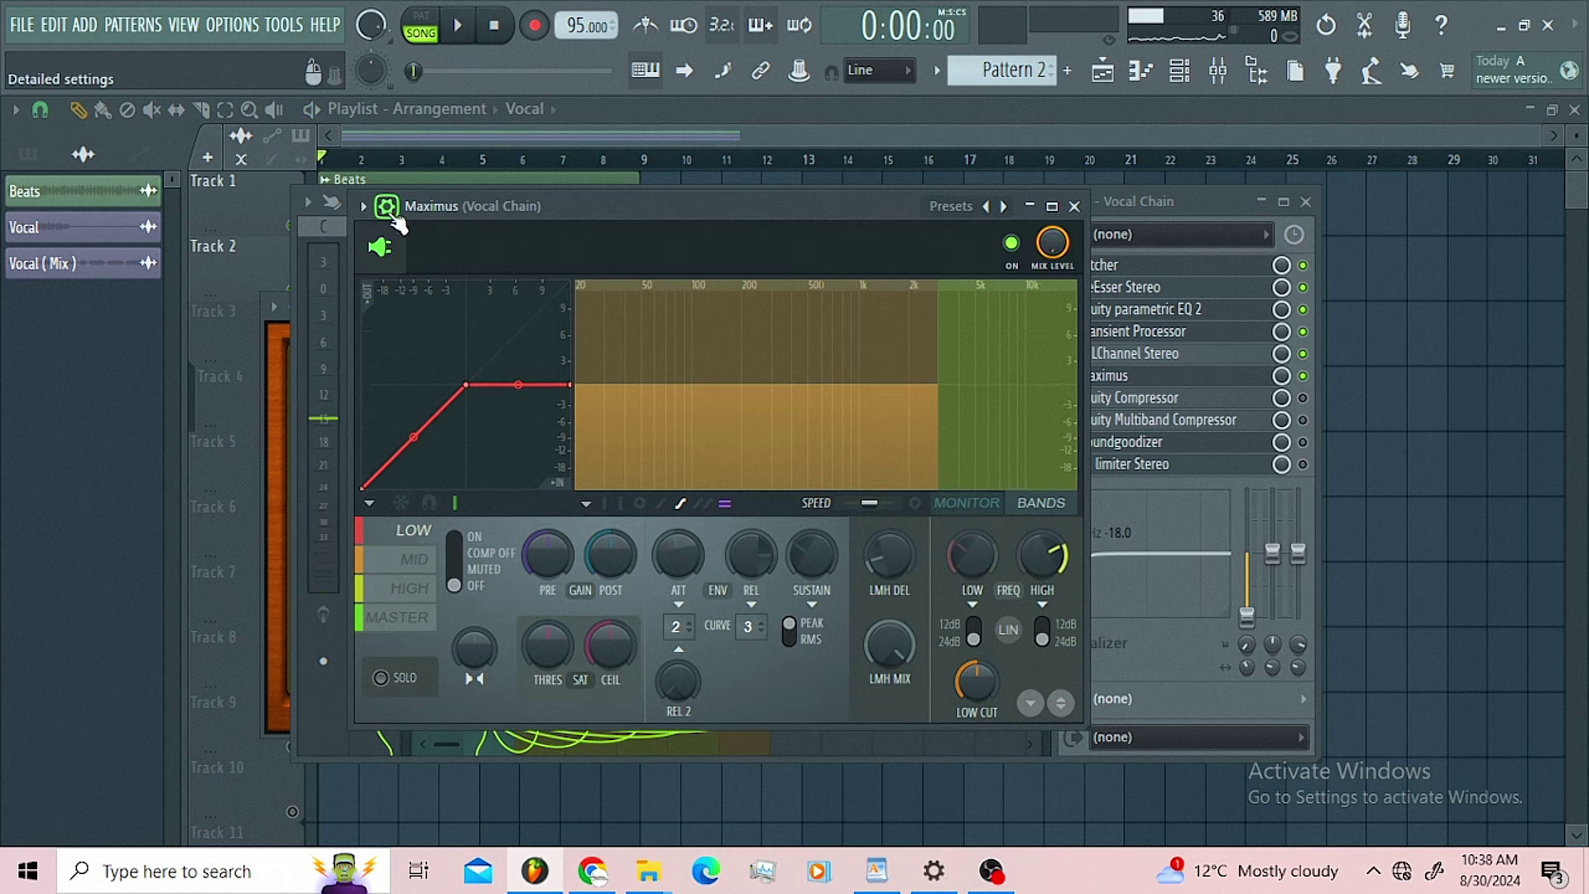
left_click(1024, 259)
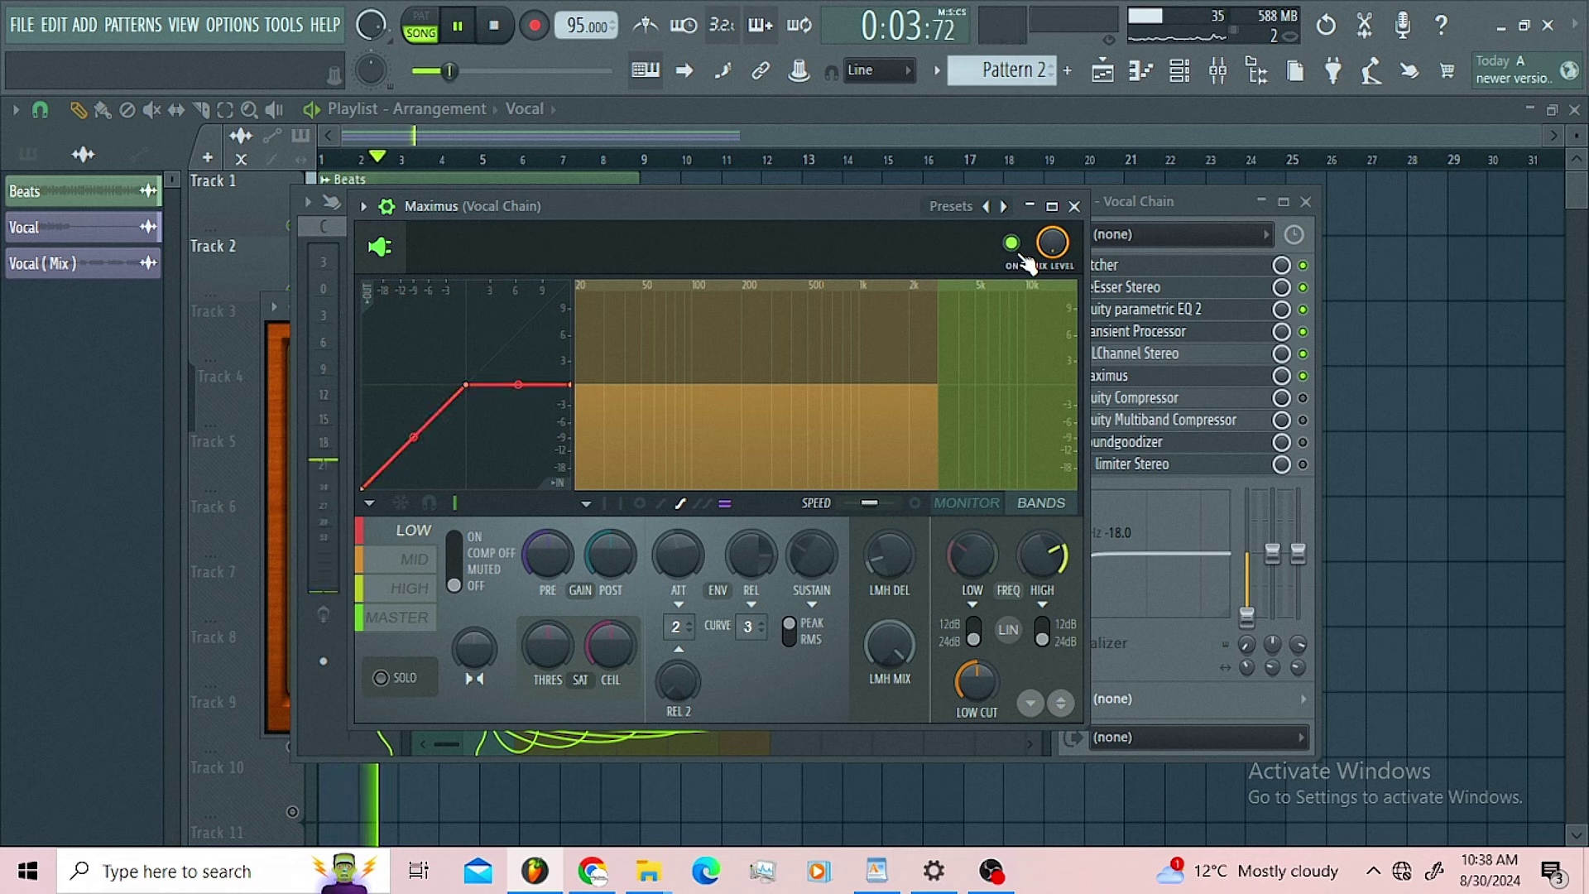
left_click(1024, 258)
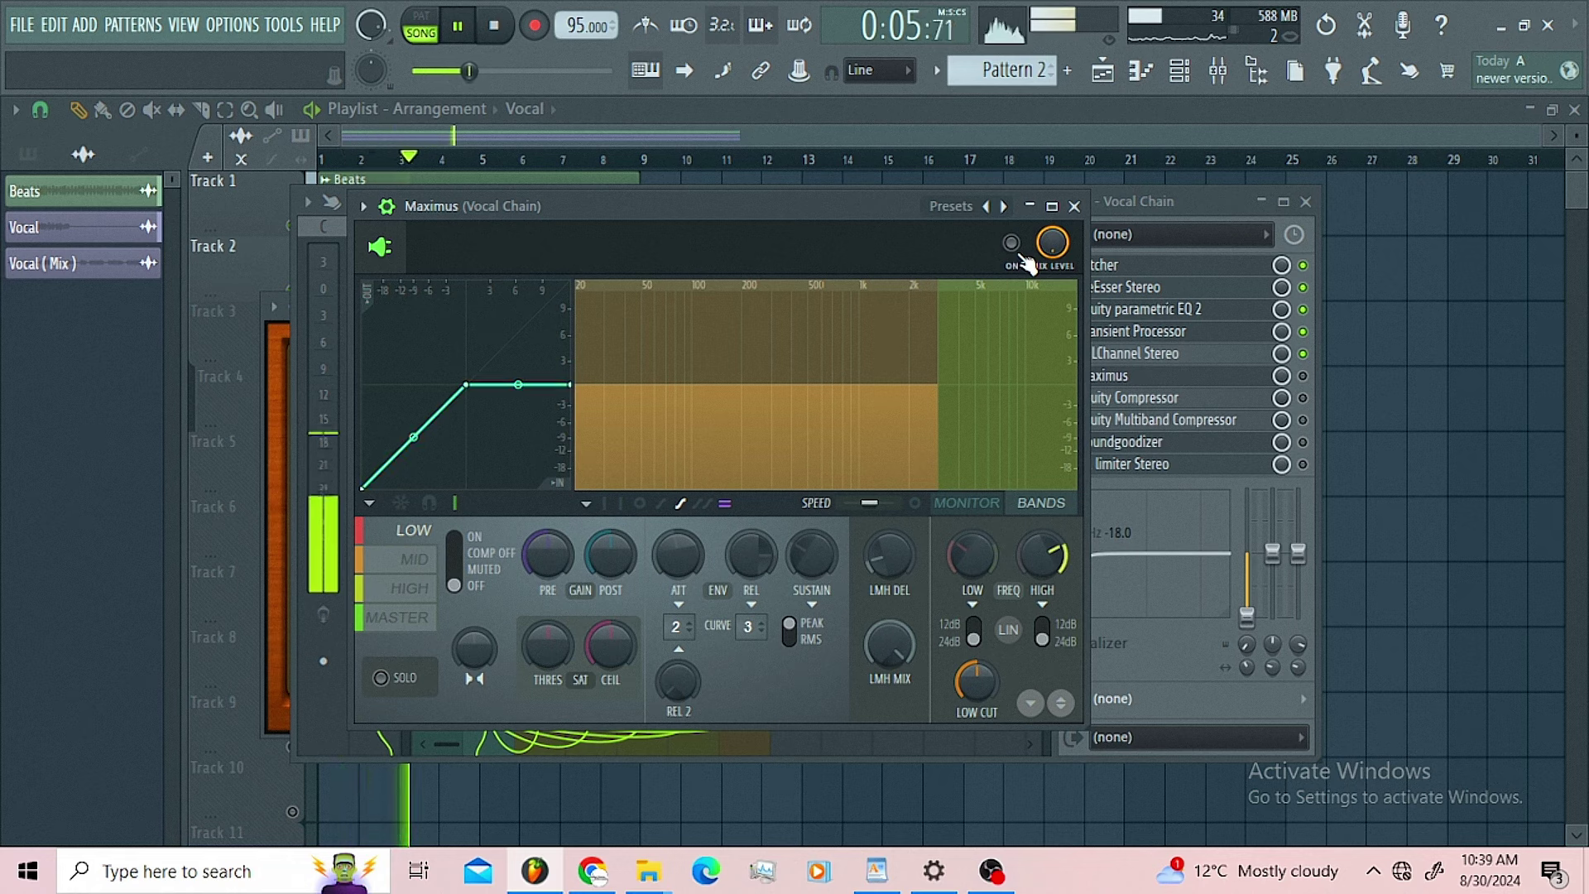
key("space")
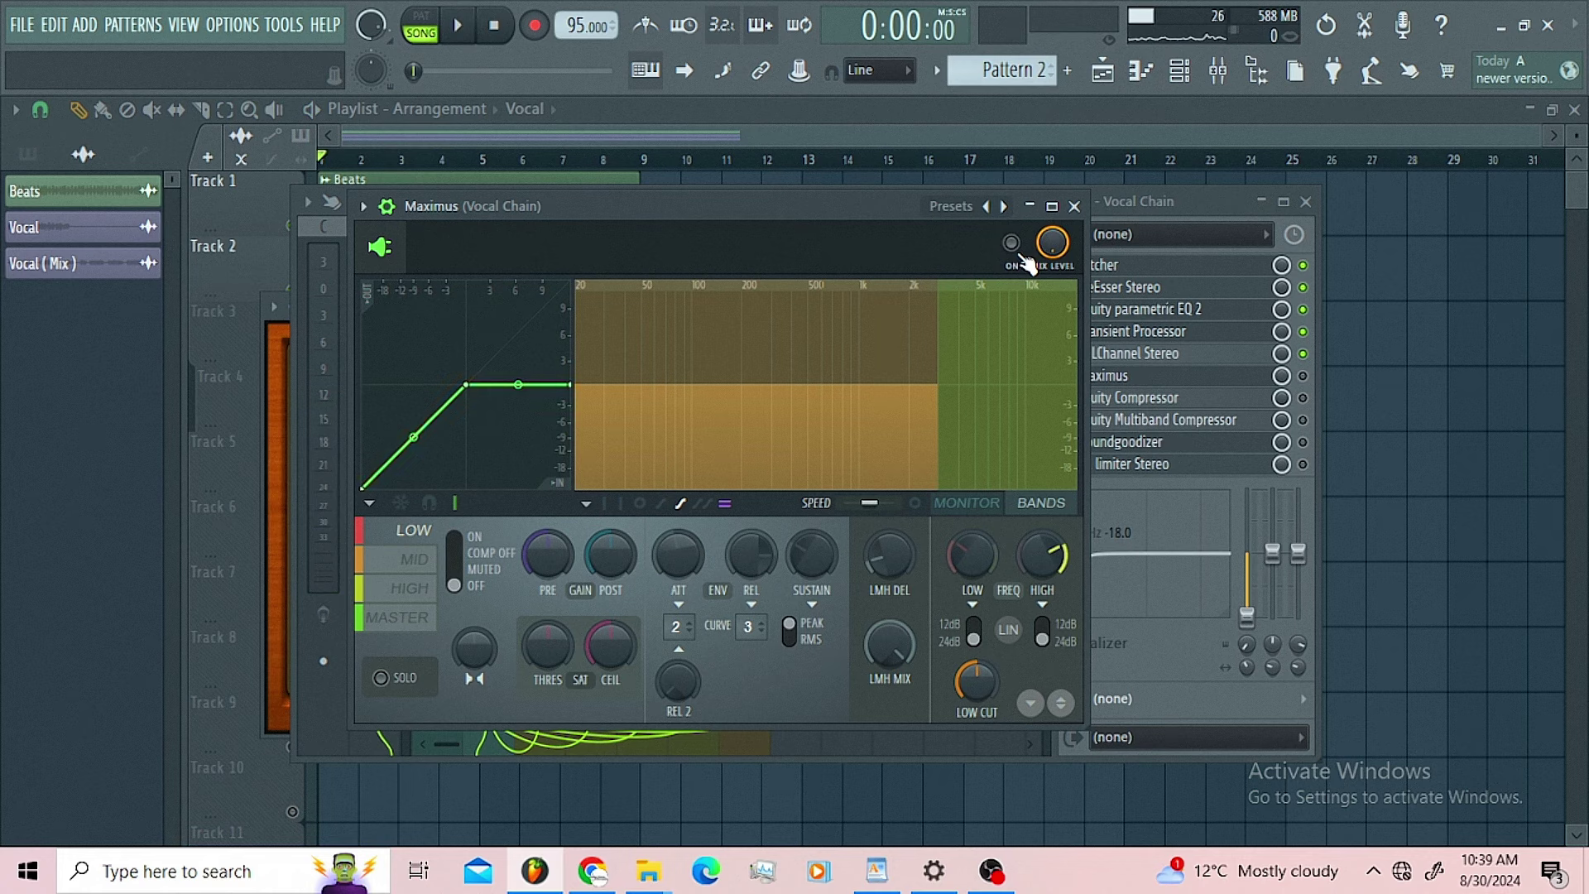
key("space")
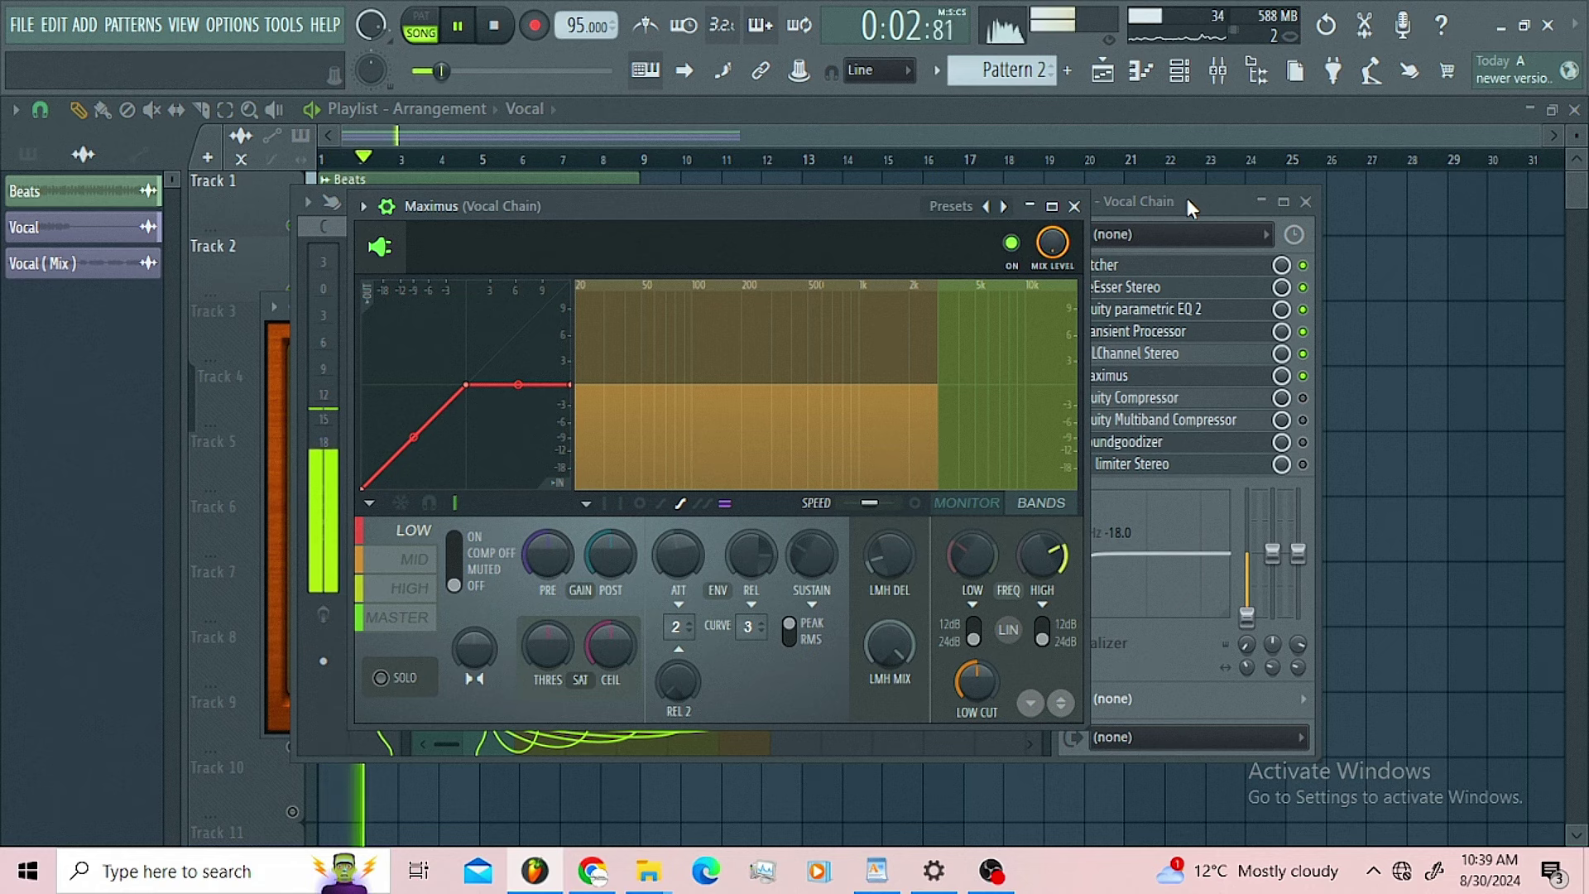
key("Escape")
key("space")
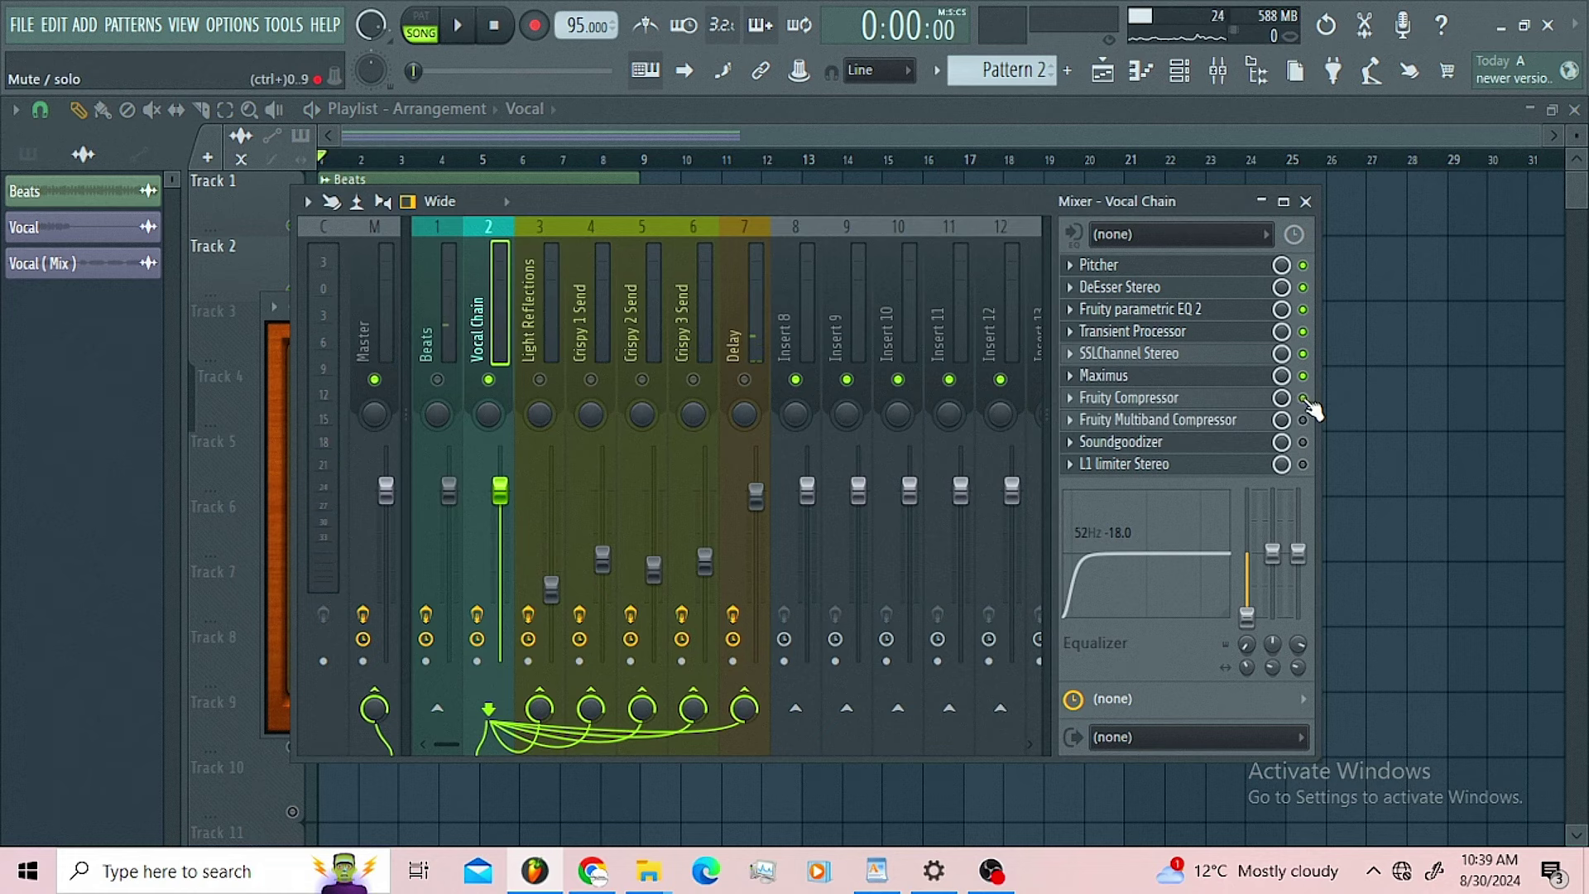
- Enable Fruity Compressor on Vocal Chain and examine its threshold, ratio, attack and release settings while playing the vocal
left_click(1213, 403)
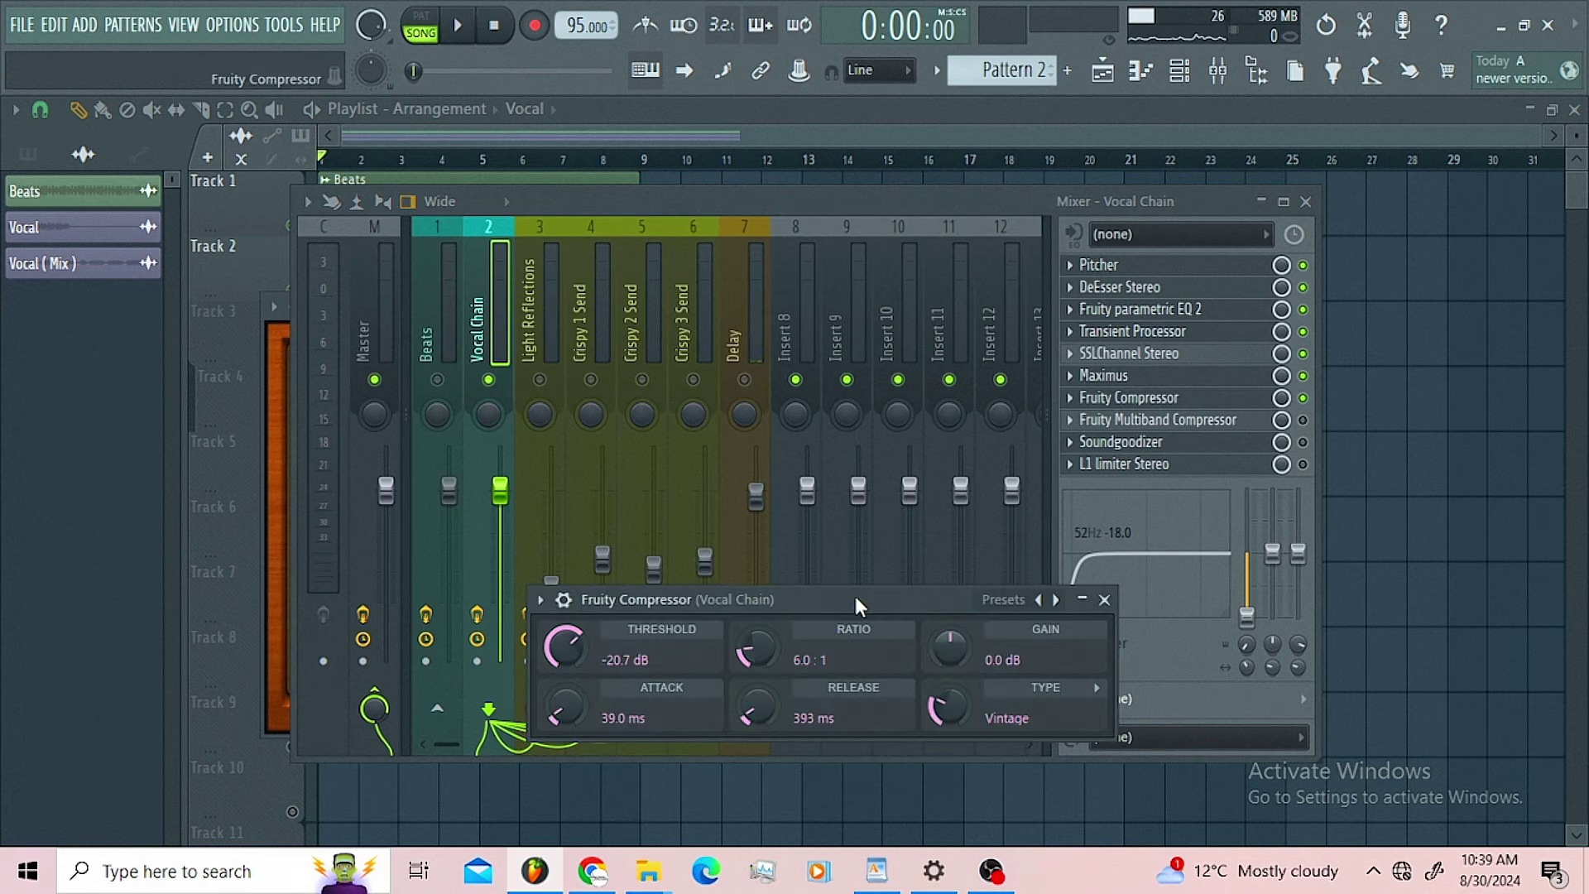
left_click_drag(856, 596, 816, 412)
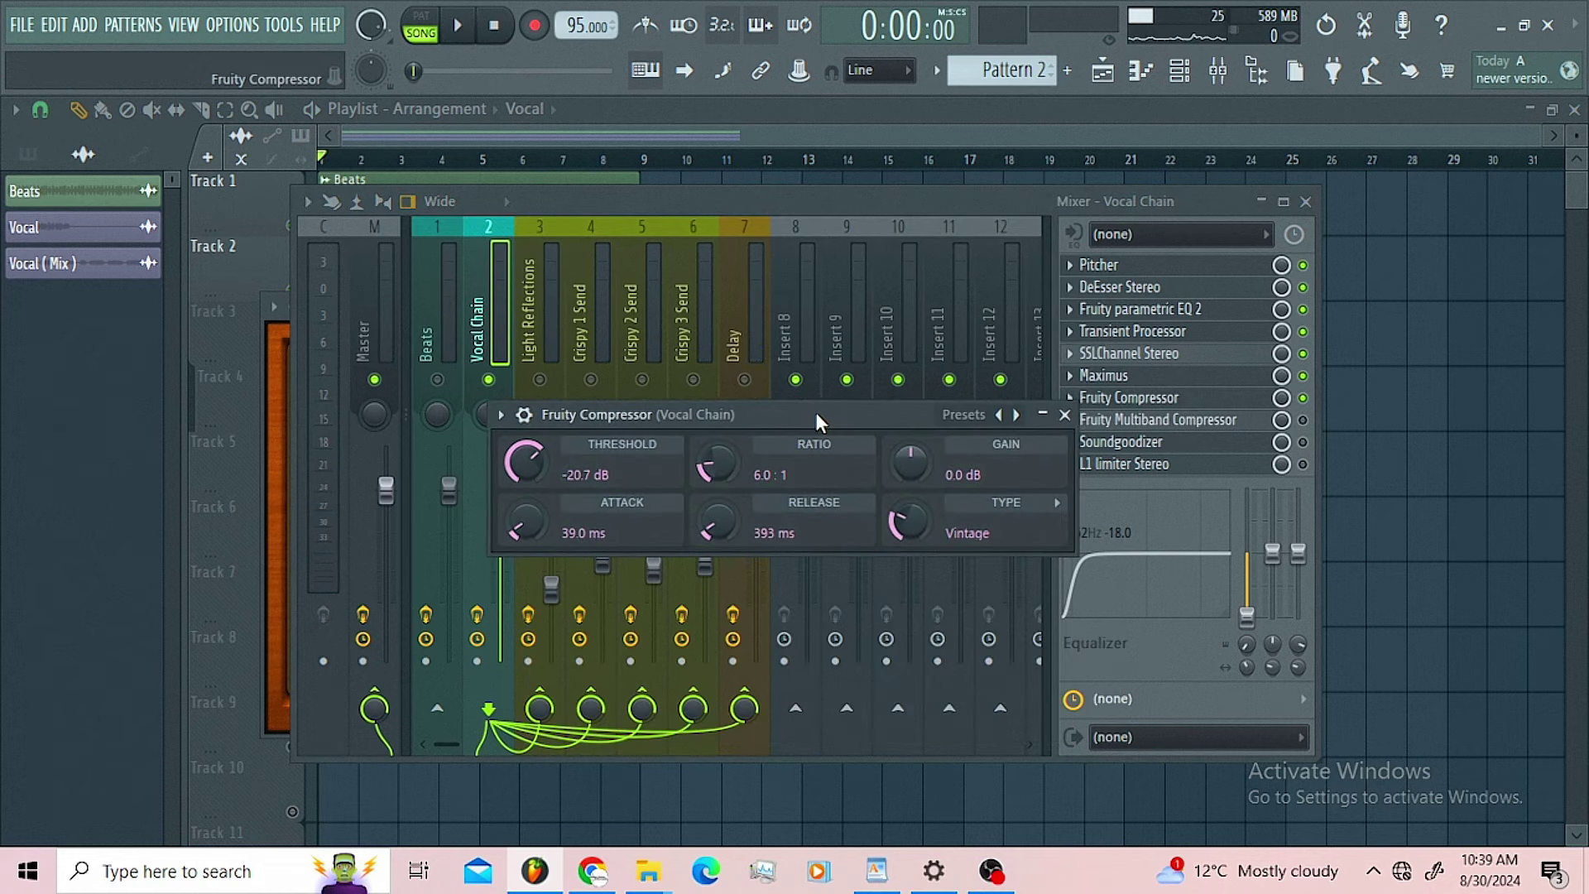
key("space")
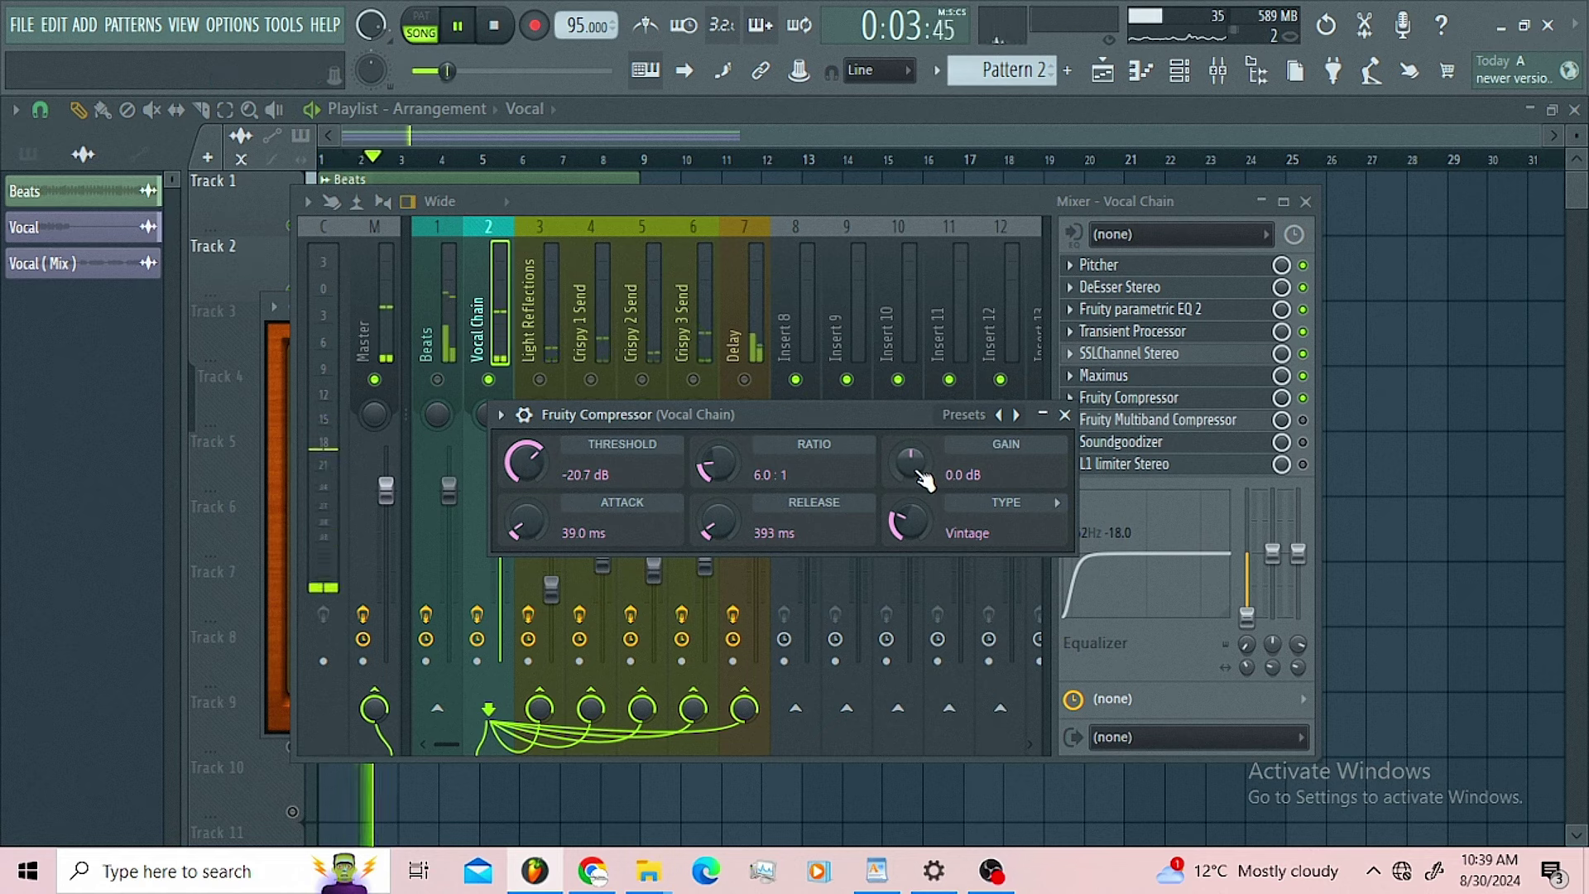
key("space")
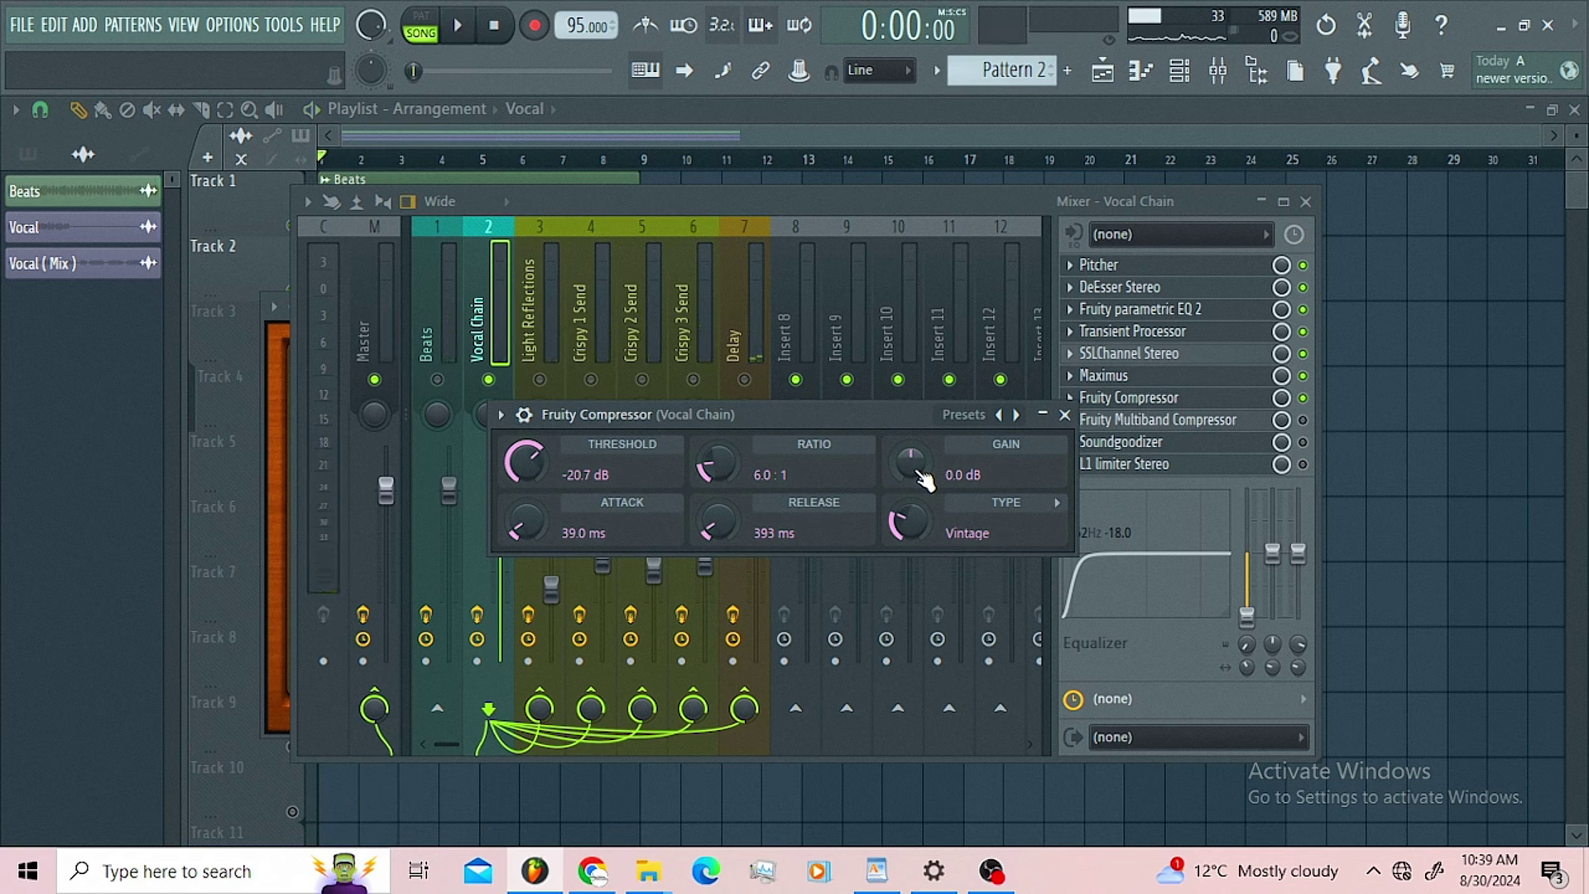
key("space")
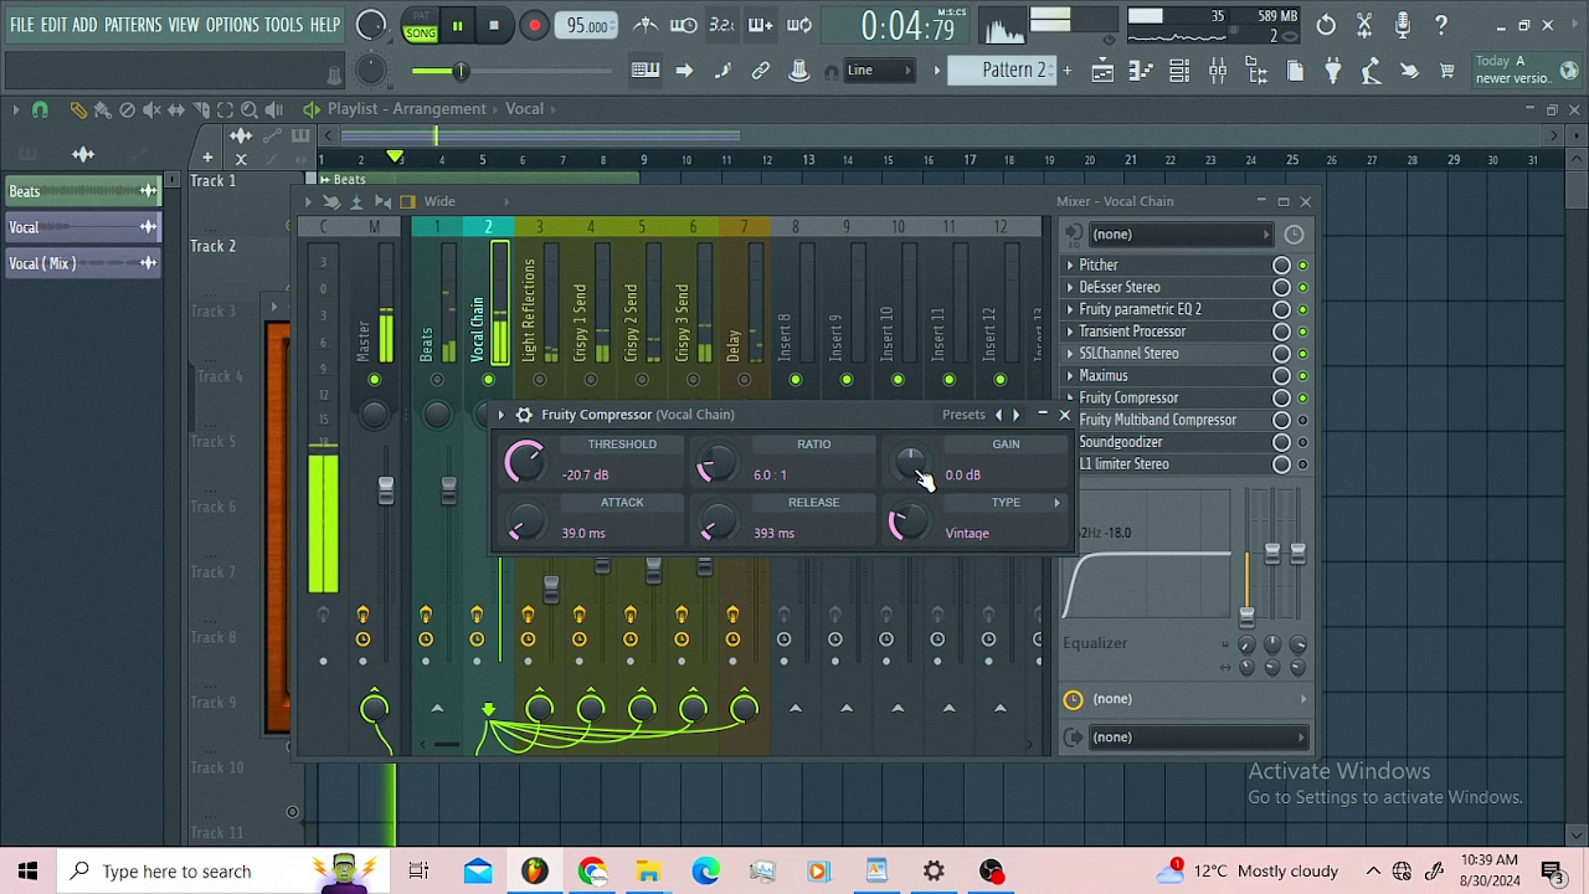
key("space")
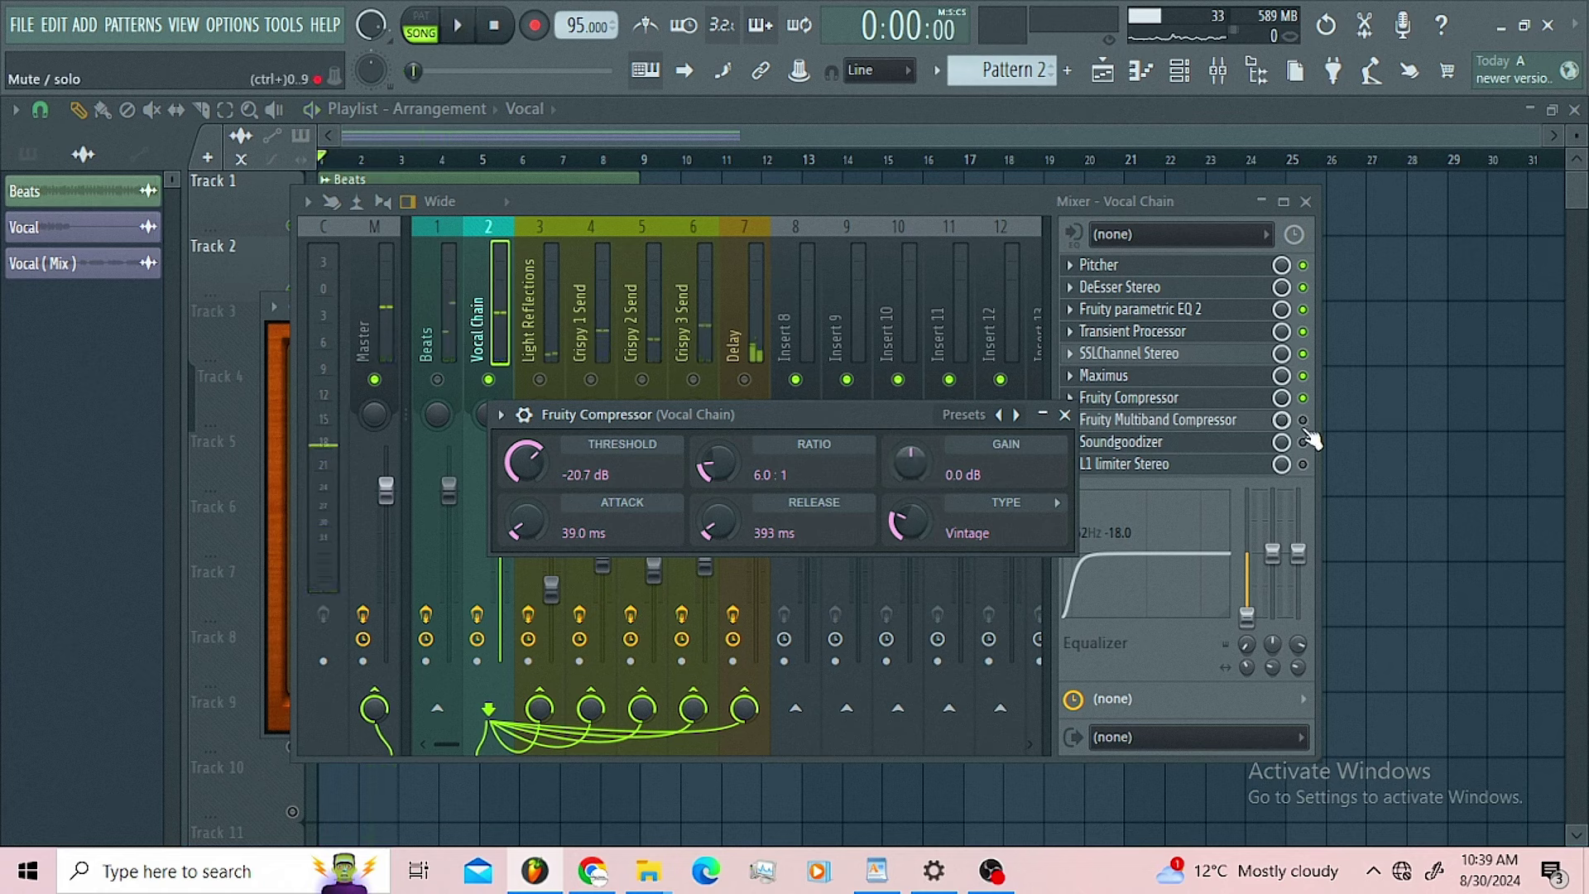
- Enable Fruity Multiband Compressor on Vocal Chain and examine its band settings while playing the vocal
left_click(1241, 420)
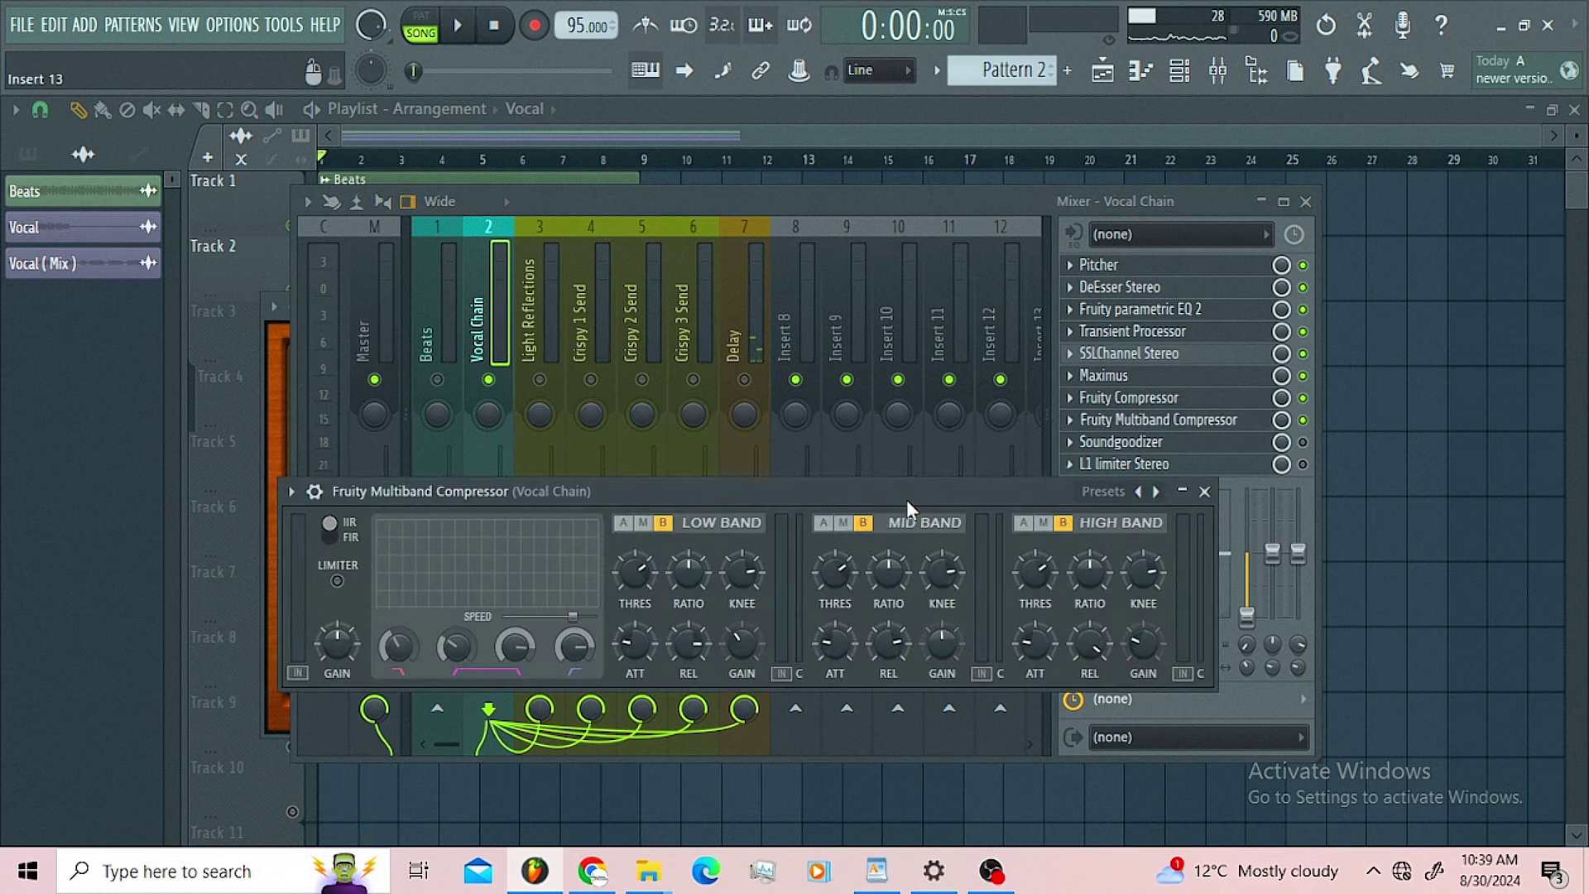
left_click_drag(758, 493, 763, 376)
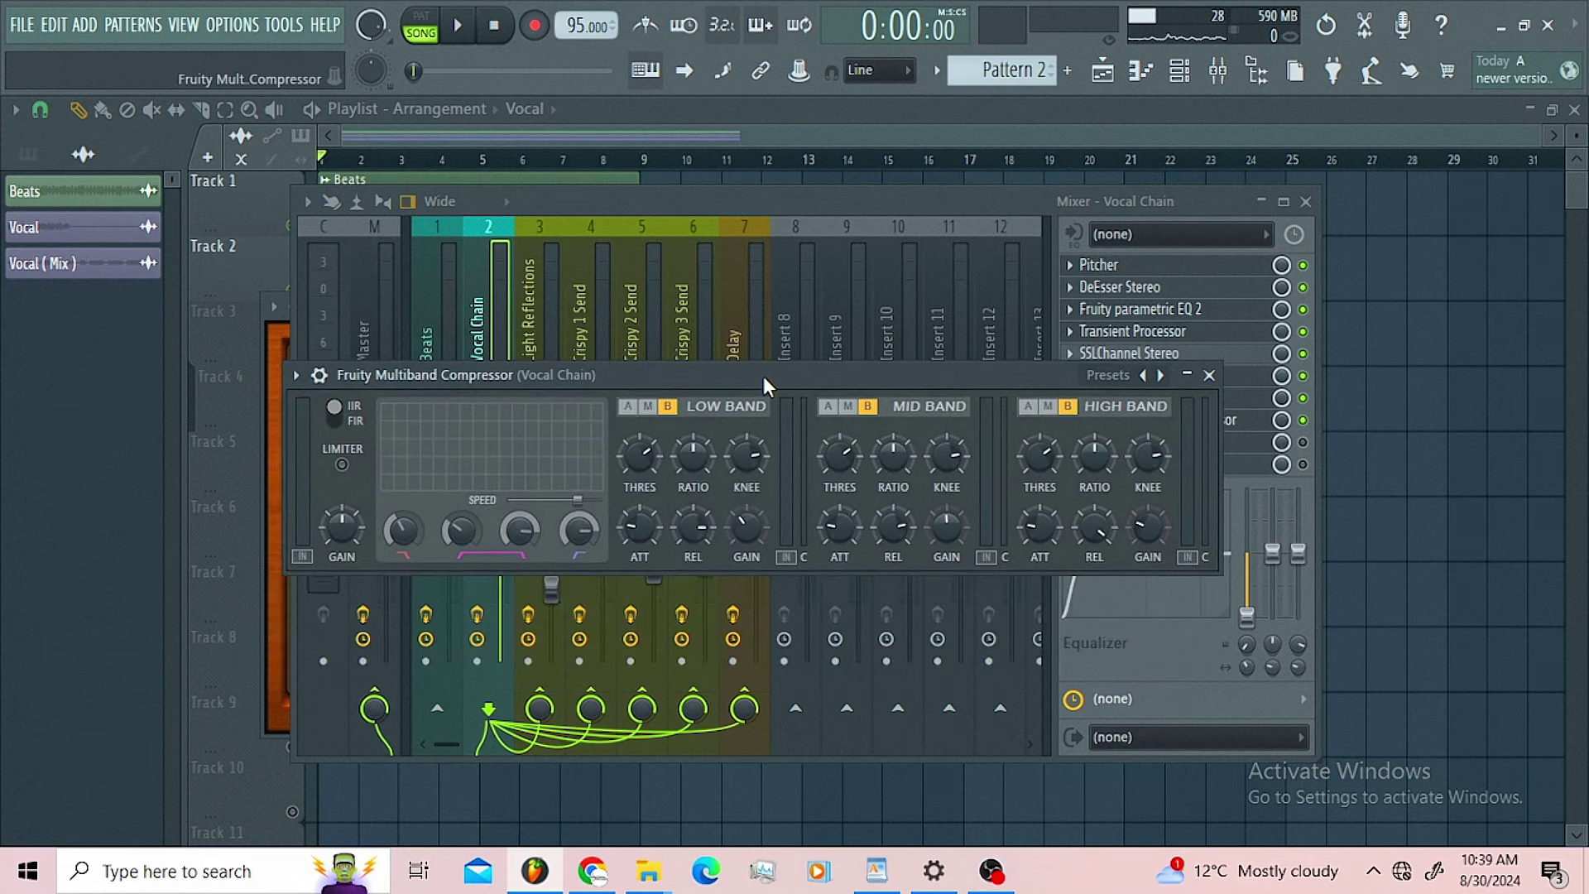
key("space")
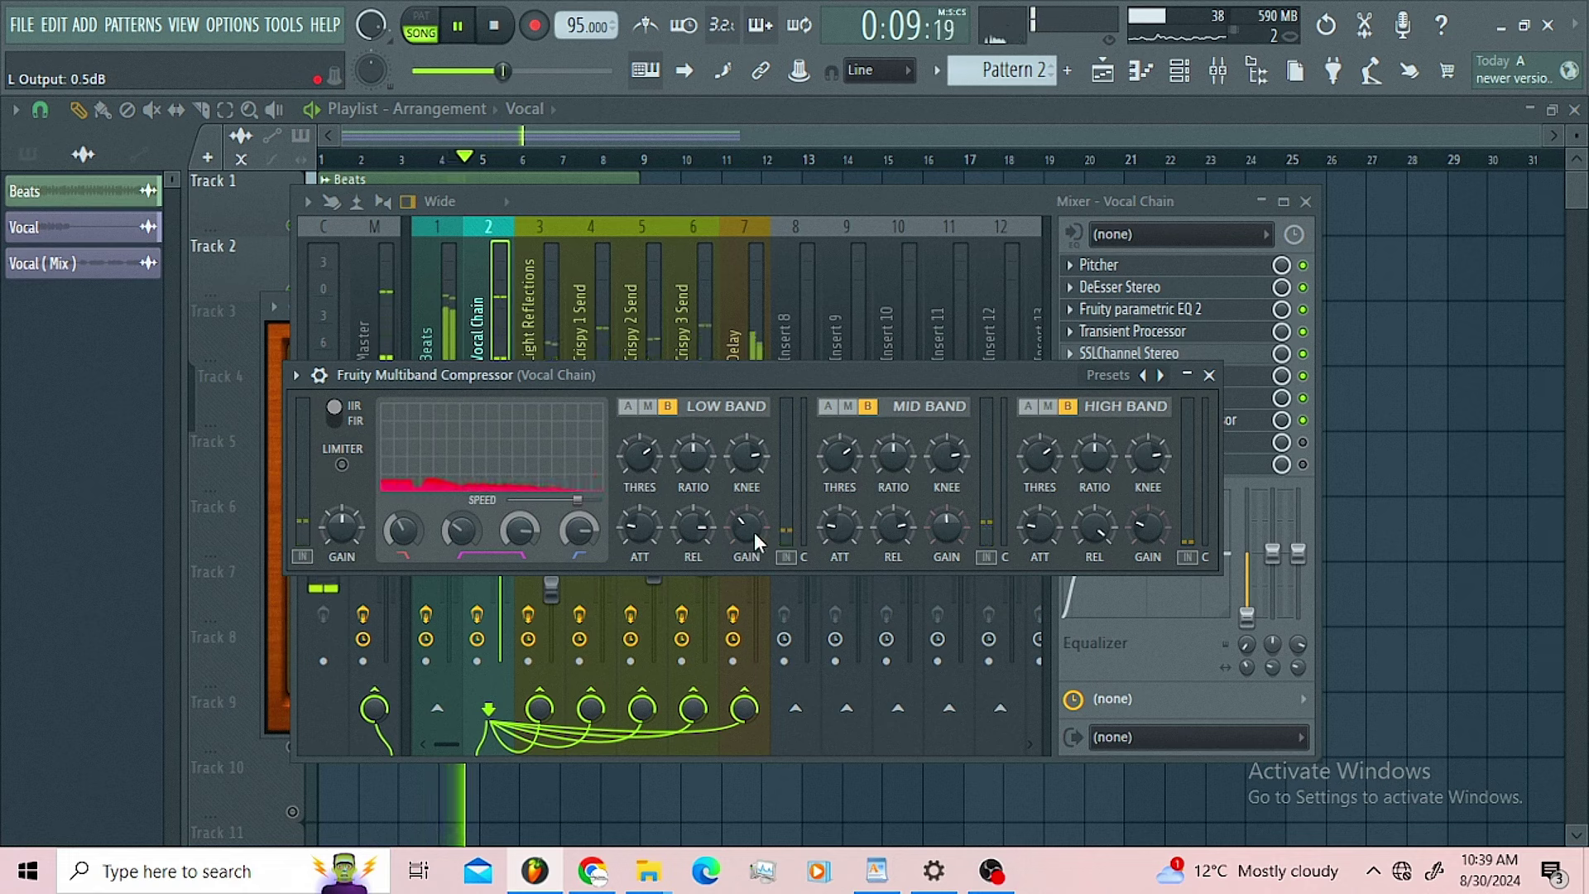
key("space")
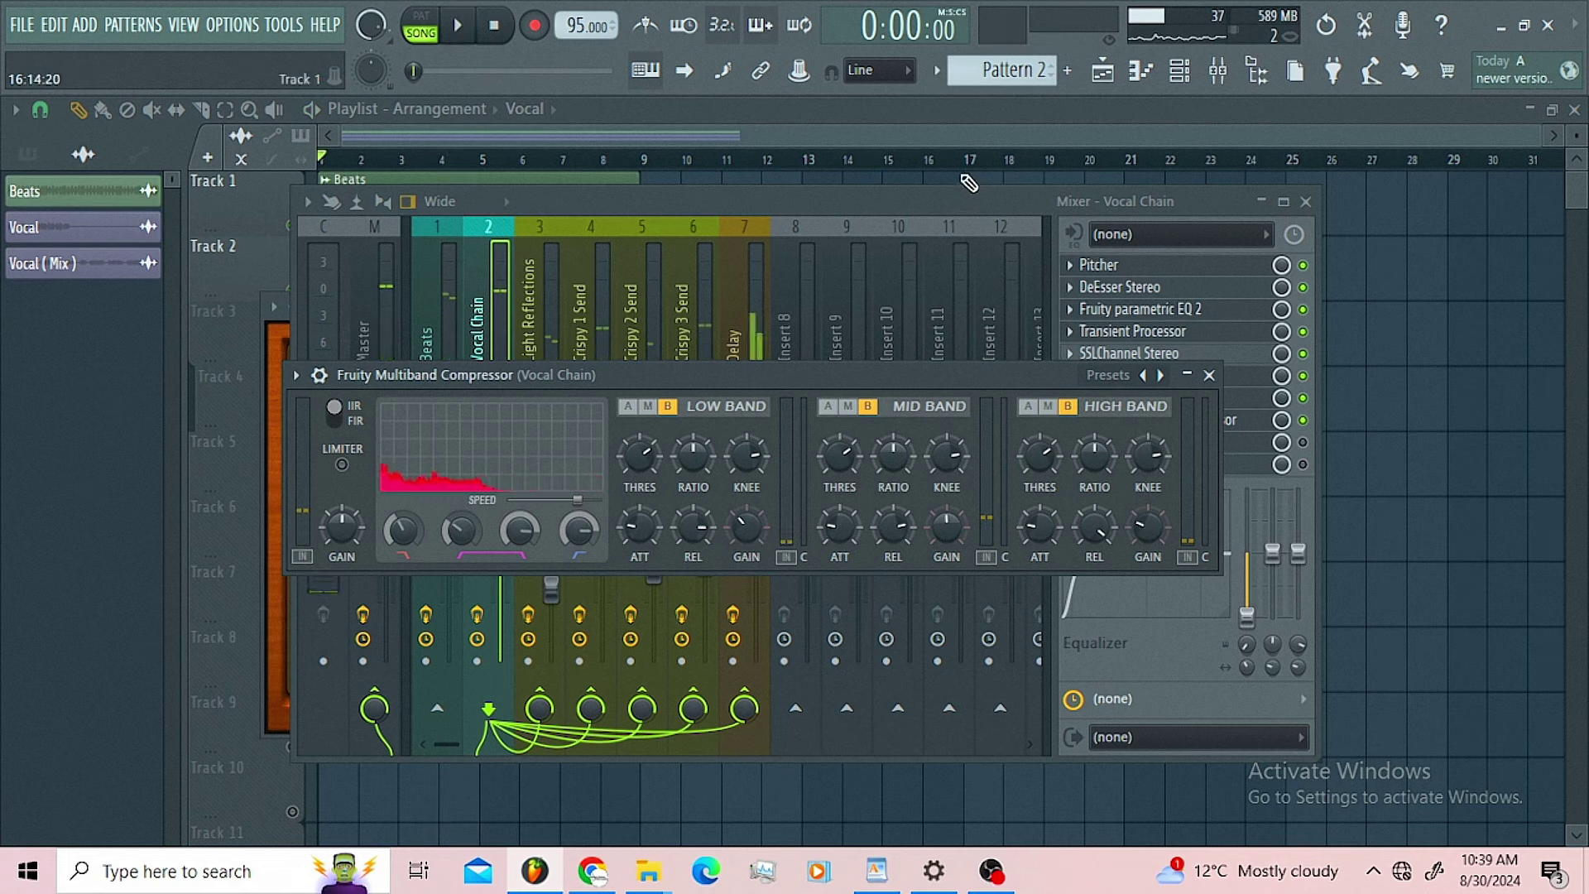
key("Escape")
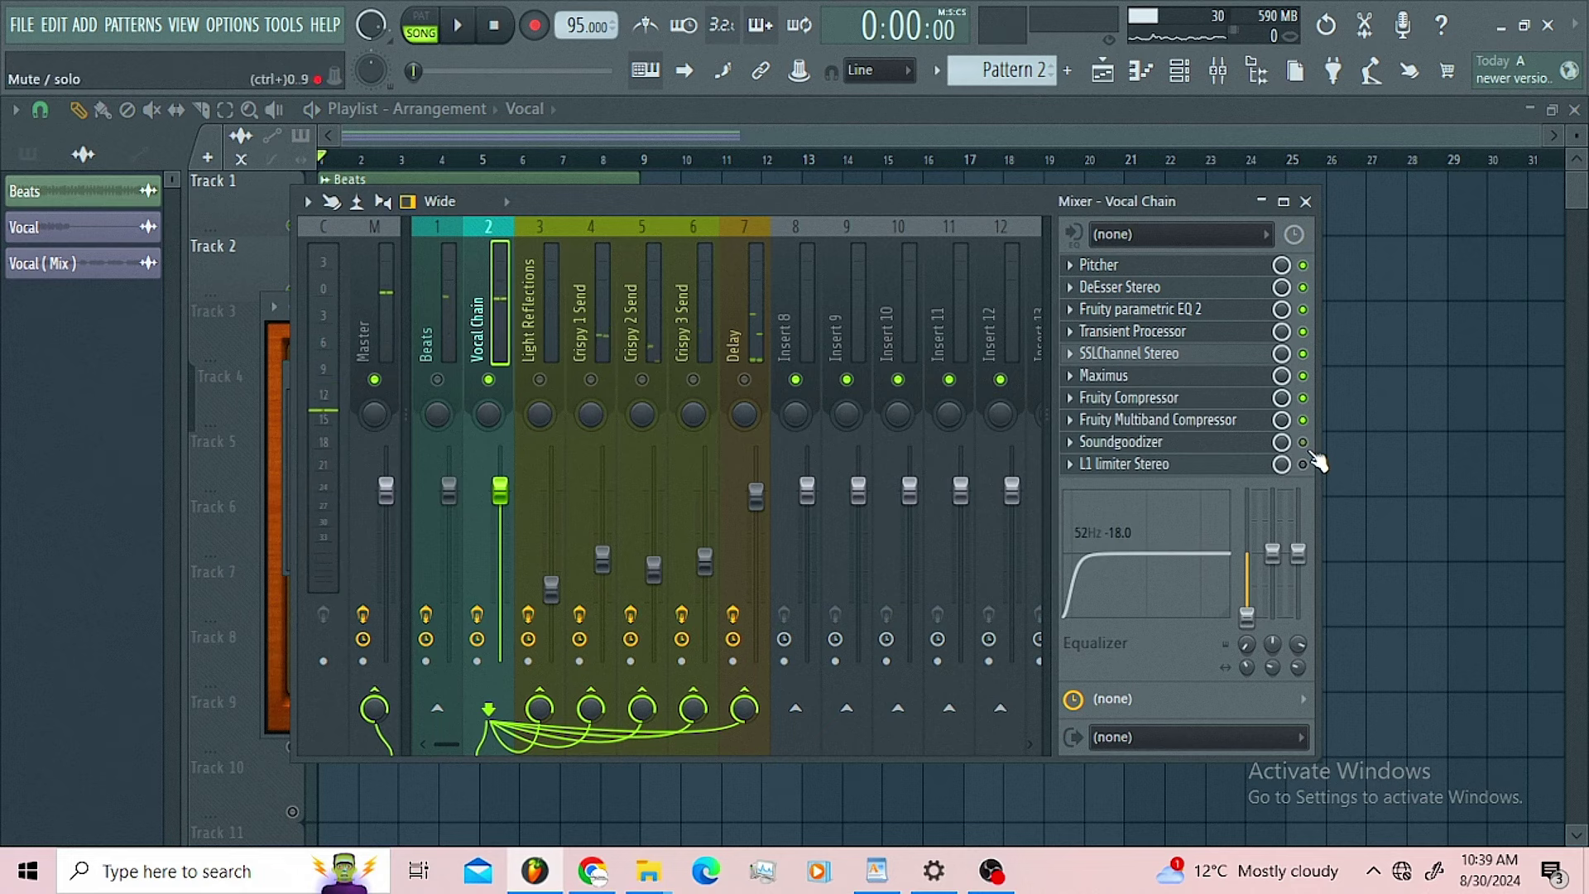
- Enable Soundgoodizer on Vocal Chain, view its settings and compare the vocal with it bypassed and active, leaving it on
left_click(1183, 444)
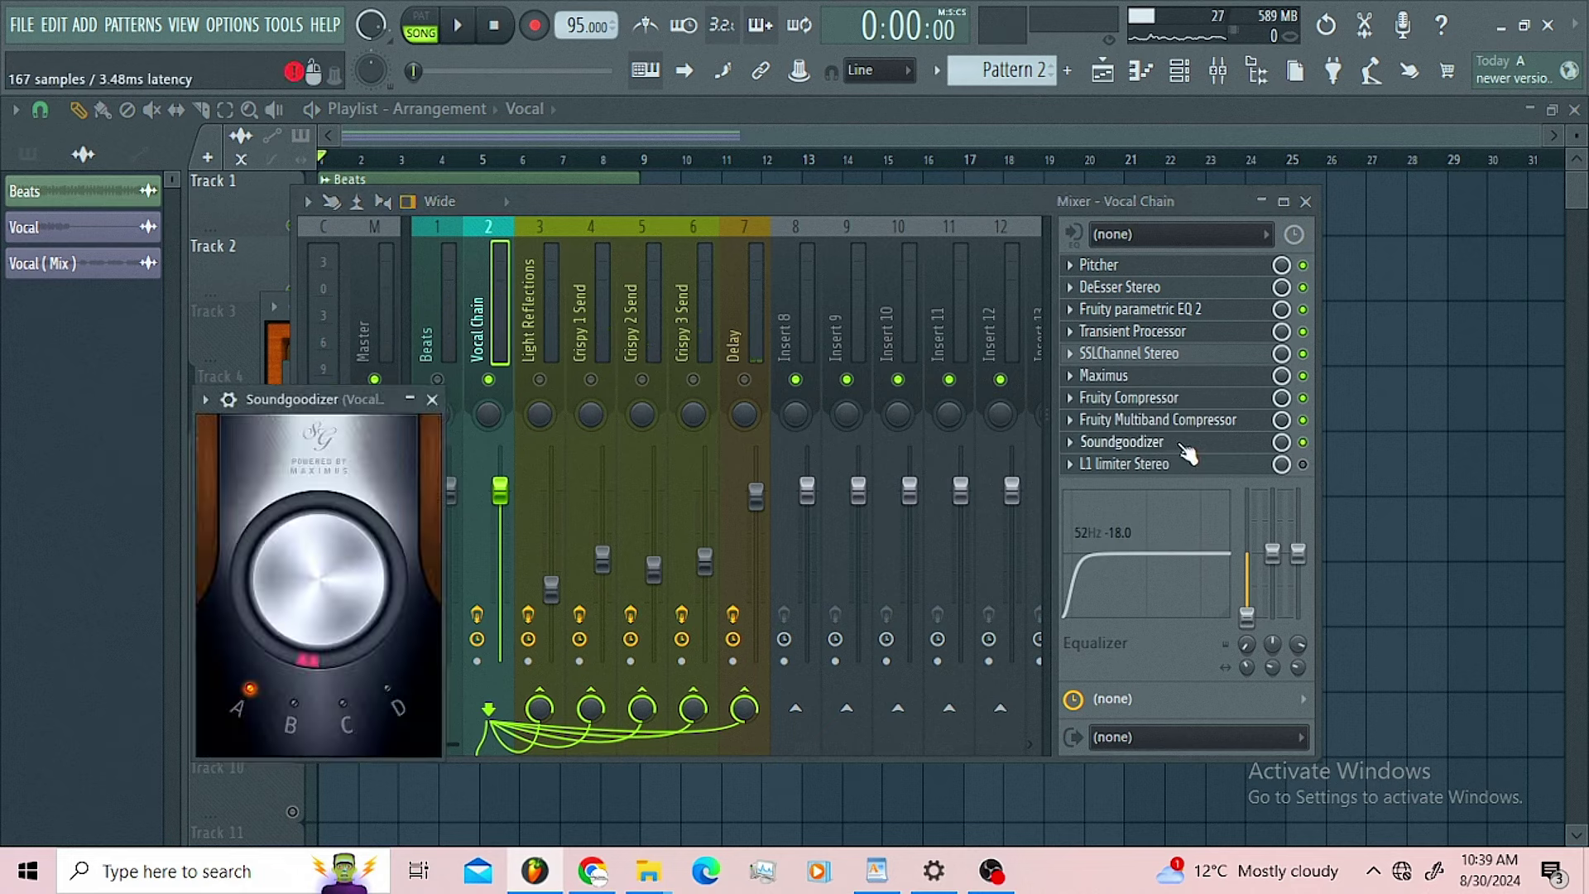
left_click_drag(299, 406, 816, 314)
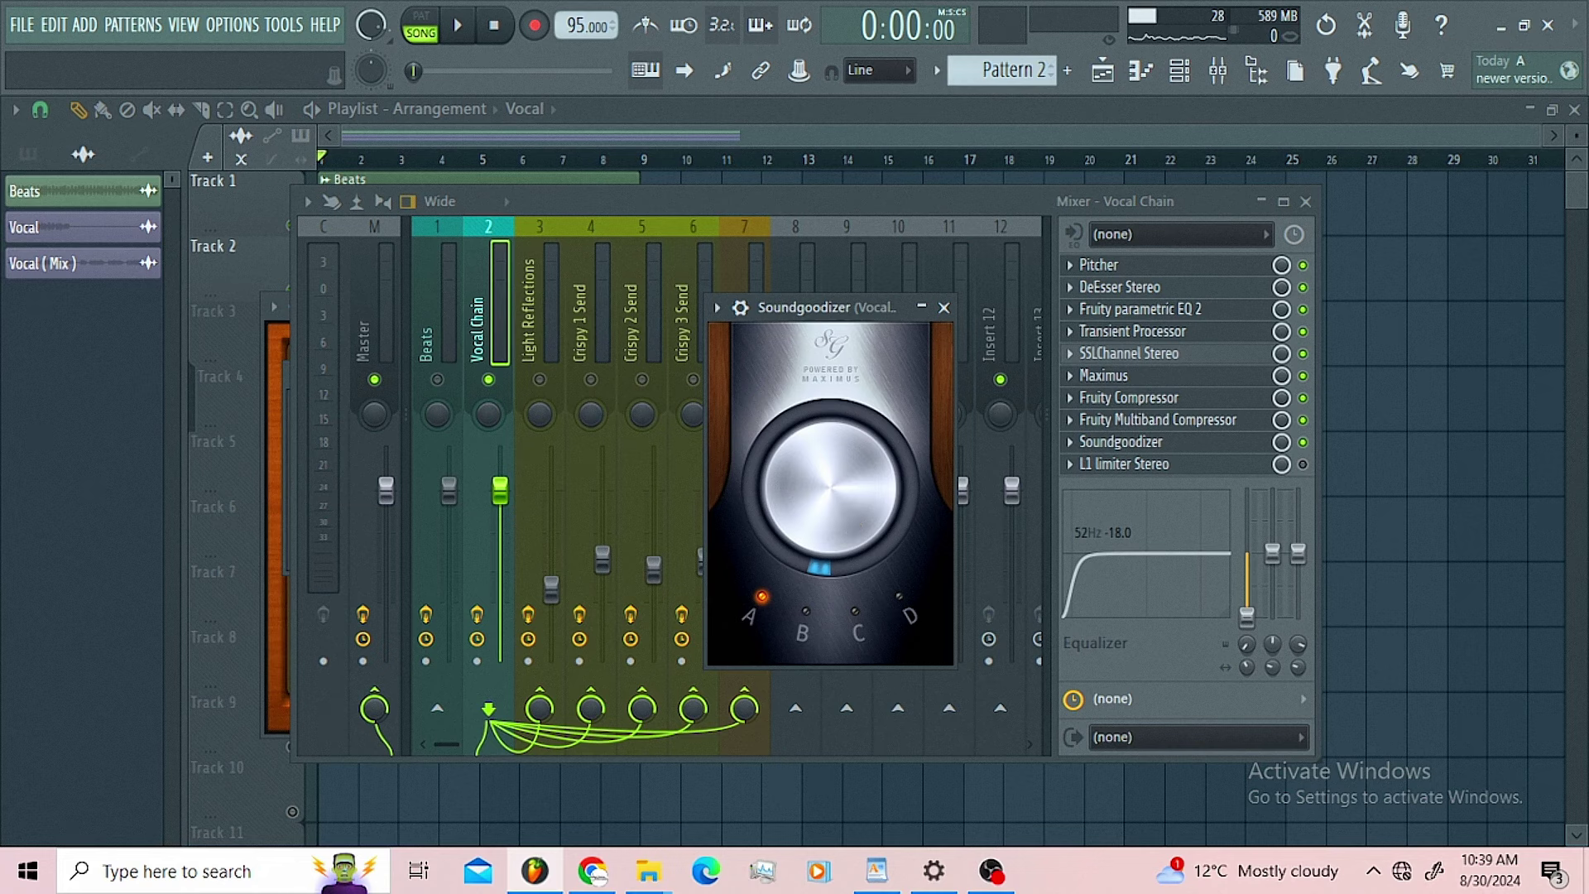
left_click(945, 308)
key("space")
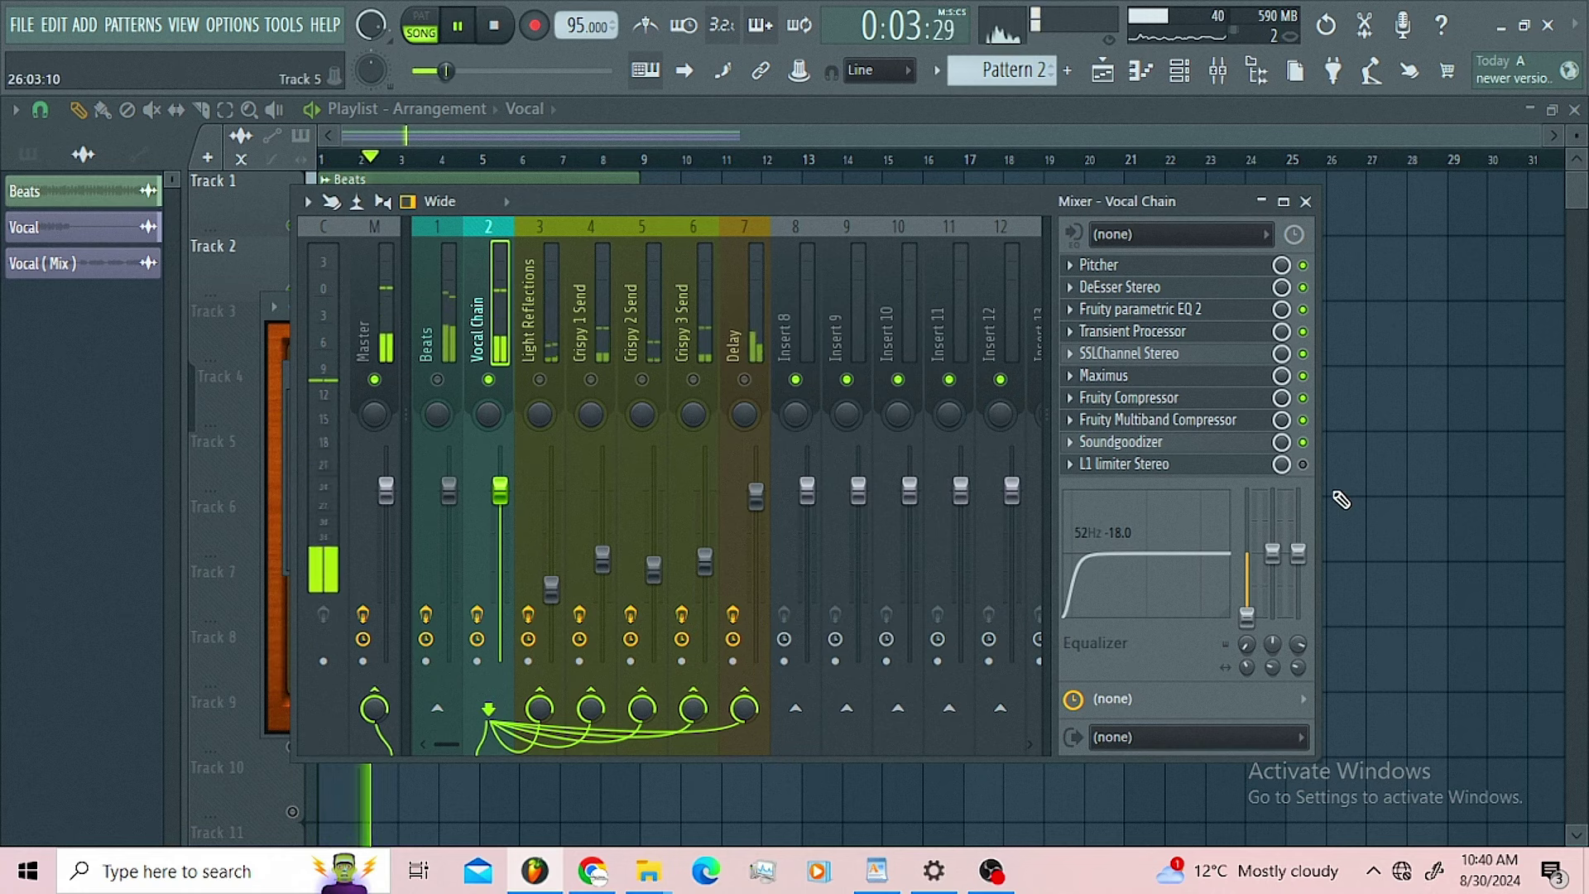
left_click(1303, 442)
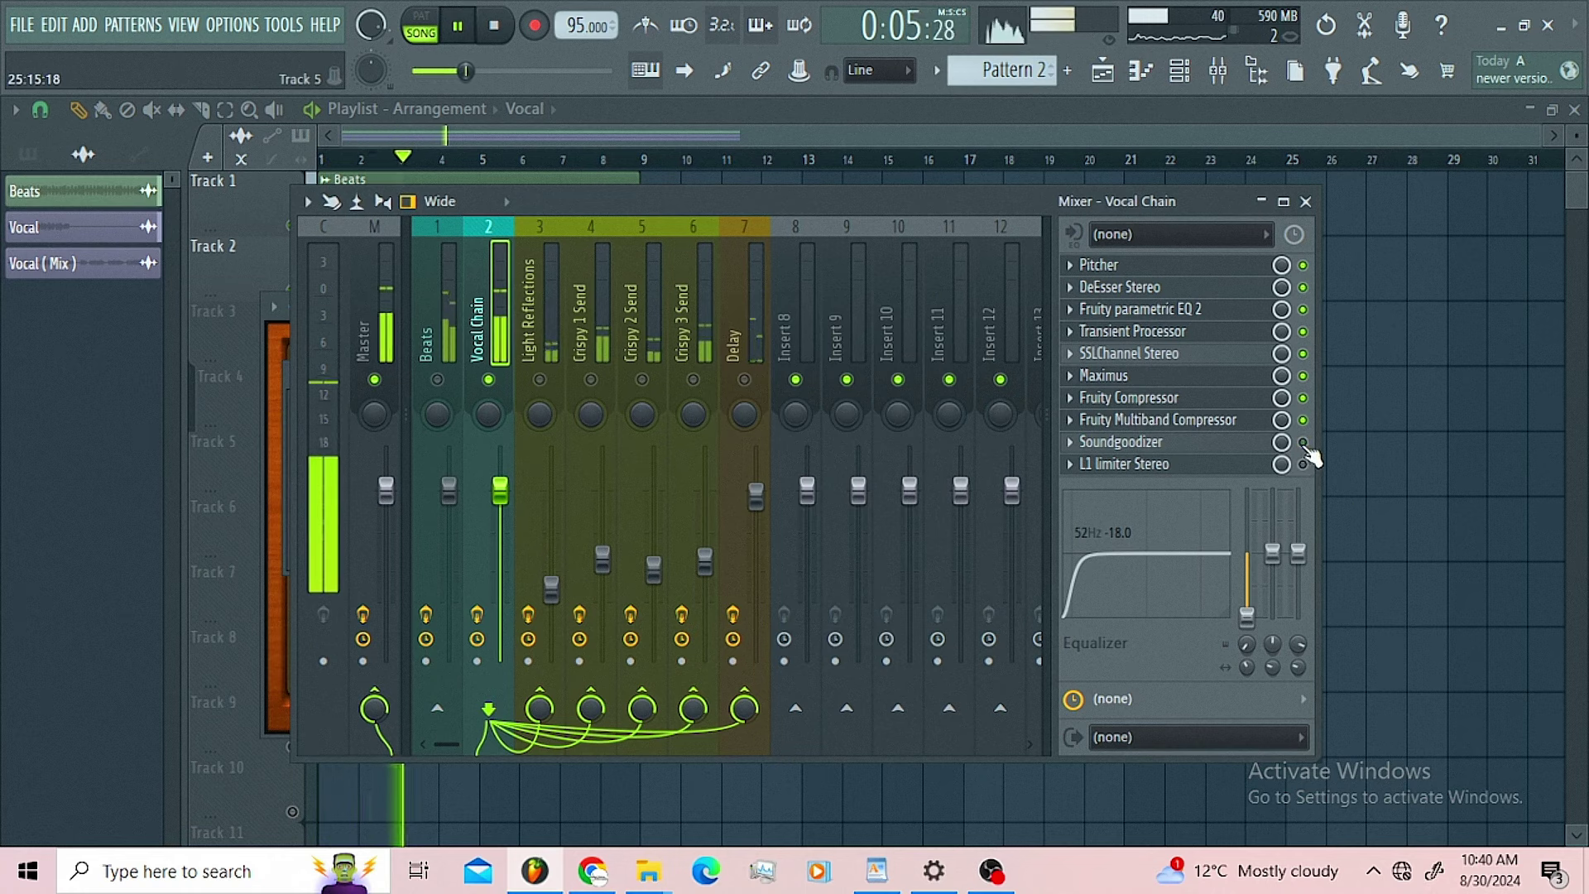
left_click(1303, 442)
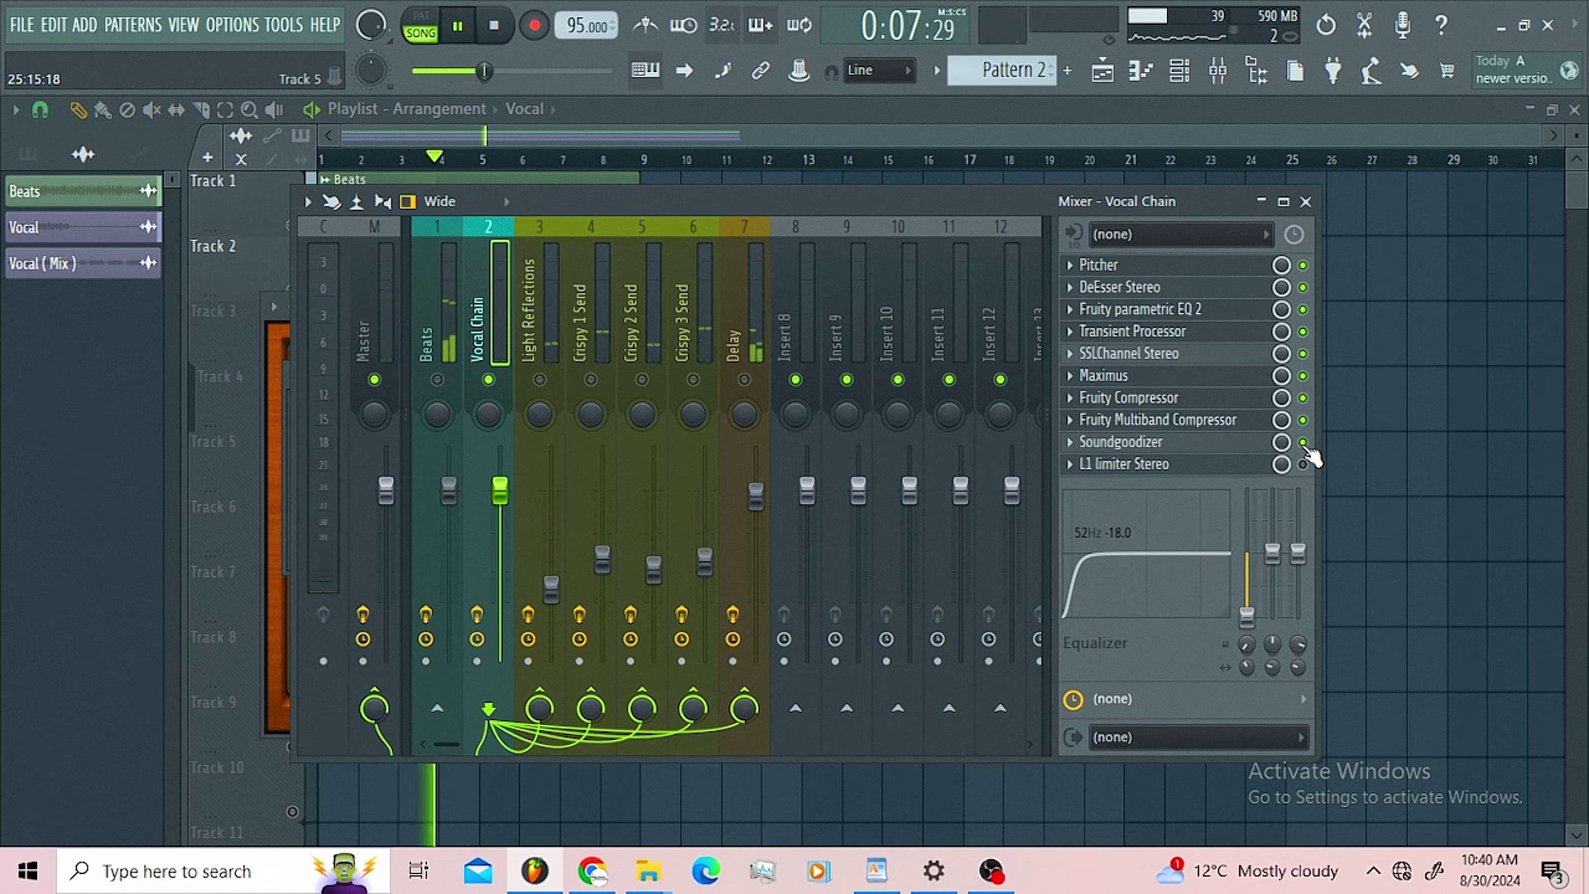
key("space")
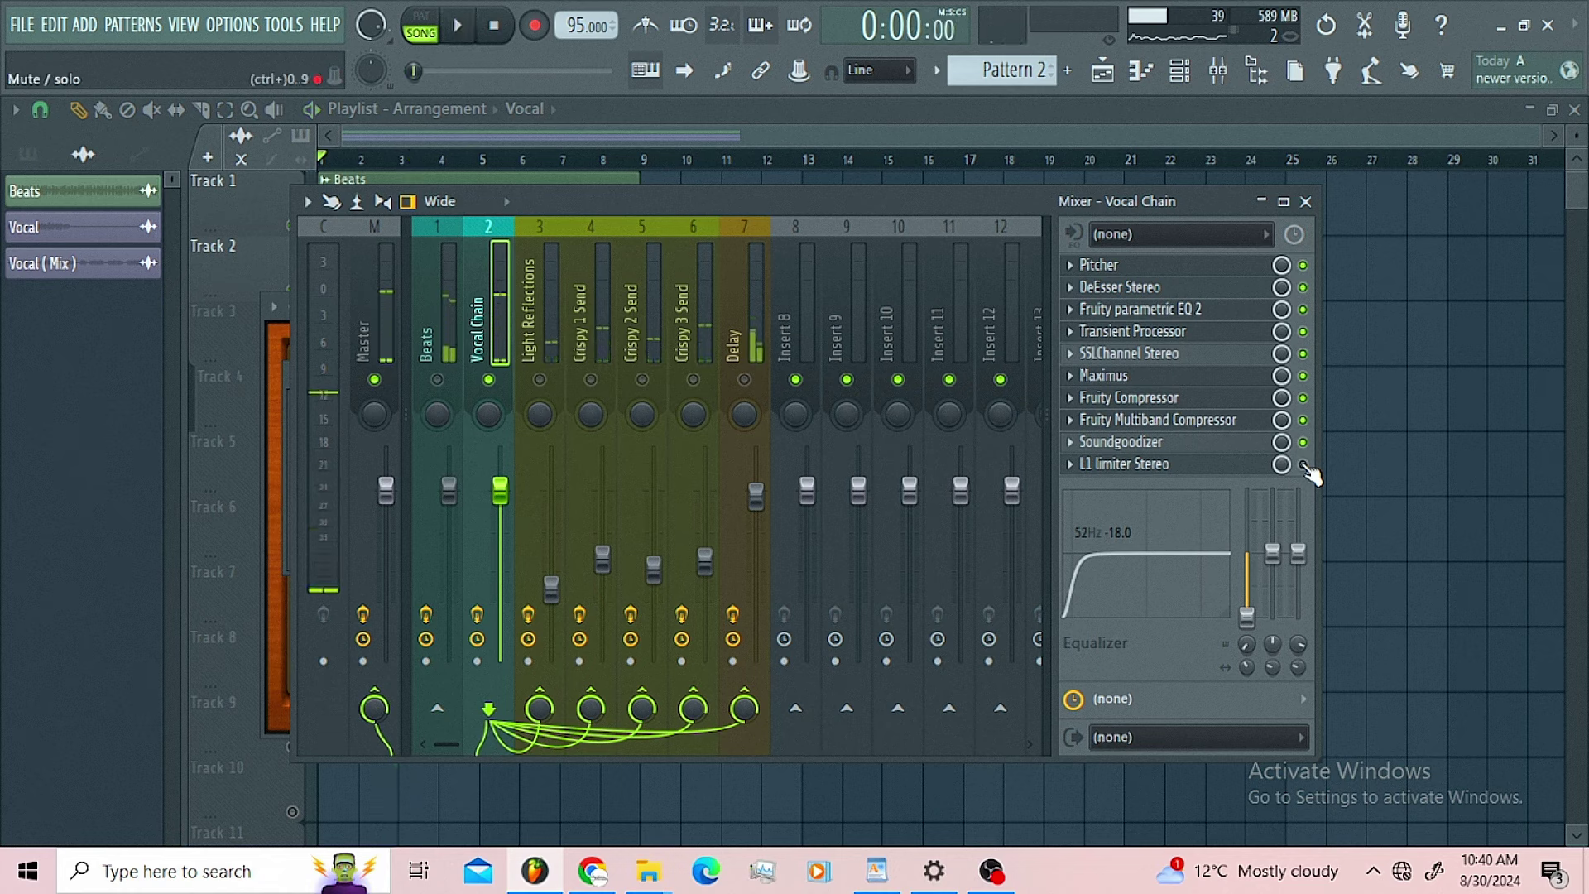
- Enable L1 limiter Stereo on Vocal Chain and set its linked threshold and out ceiling to -14.3 during playback
left_click(1172, 465)
left_click_drag(1462, 503, 580, 275)
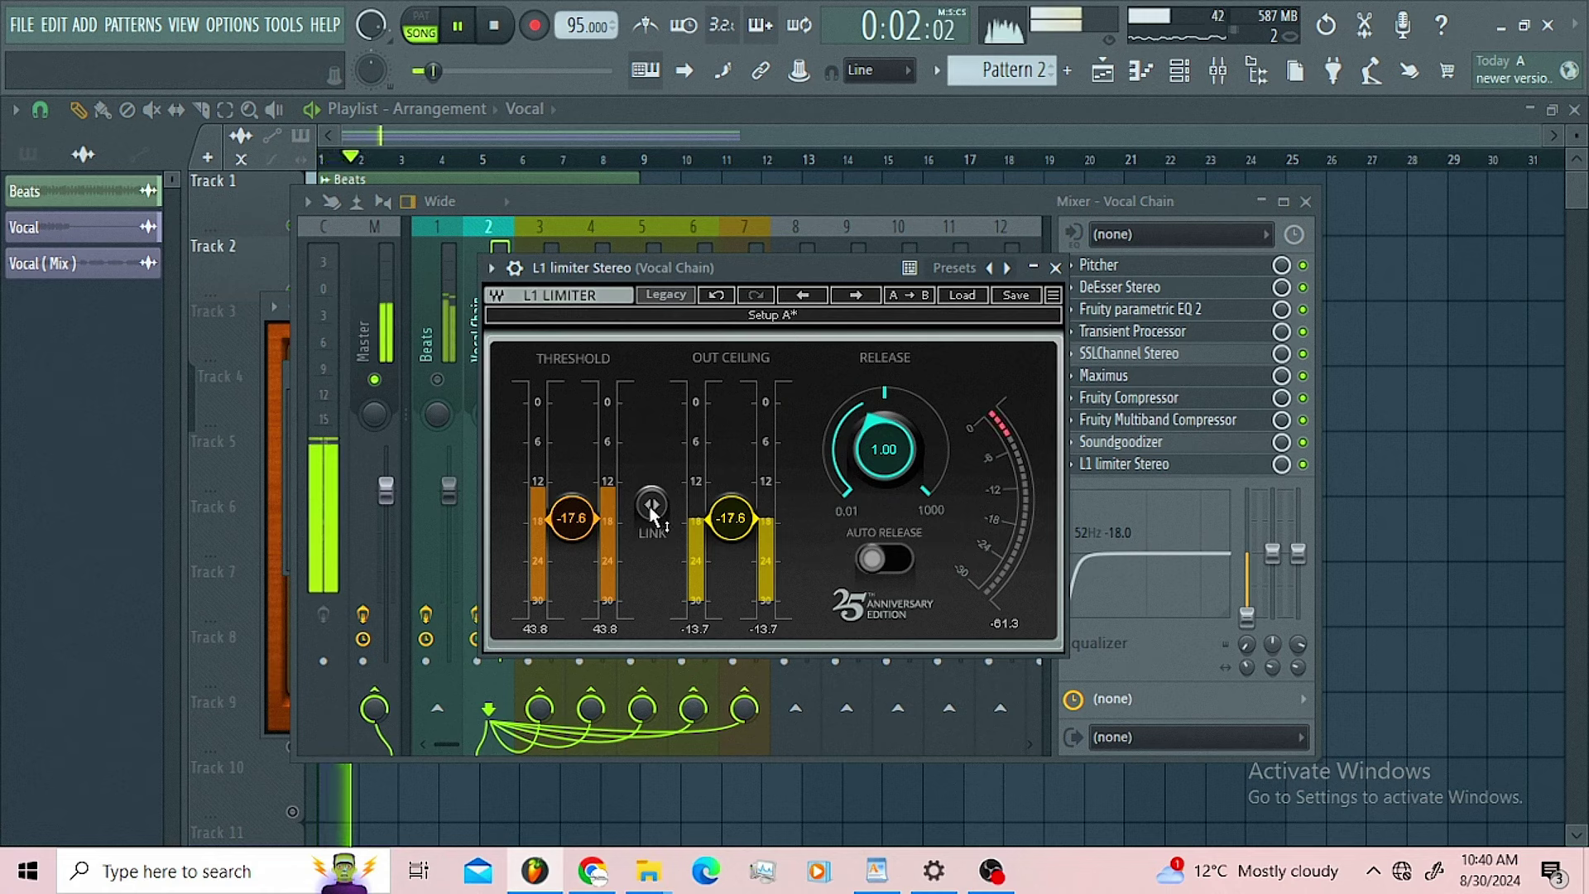
left_click_drag(651, 513, 651, 488)
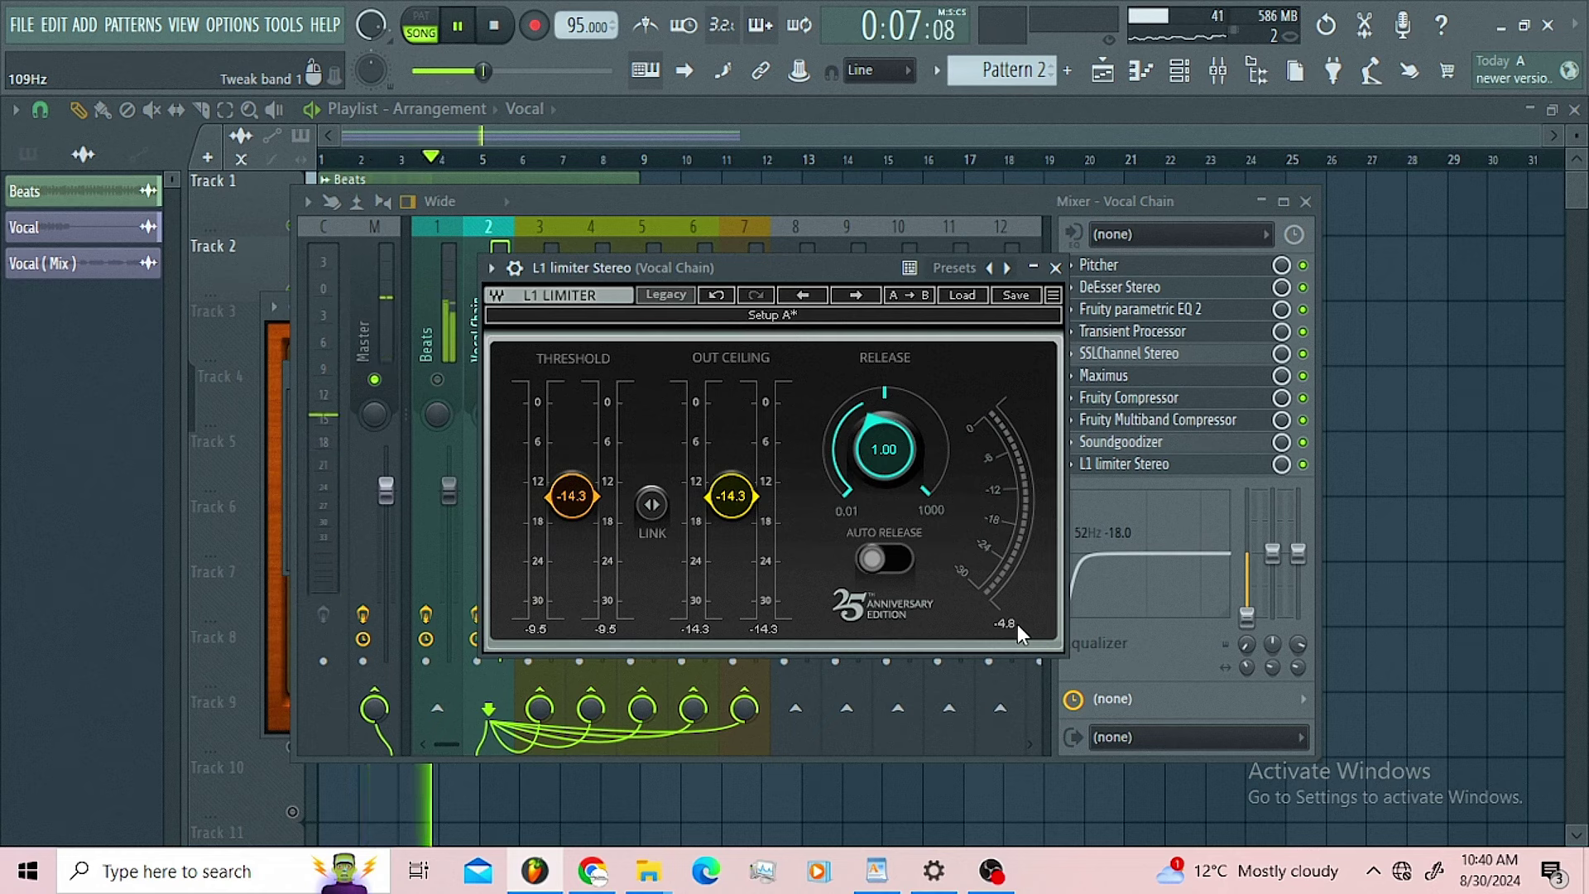
left_click(801, 200)
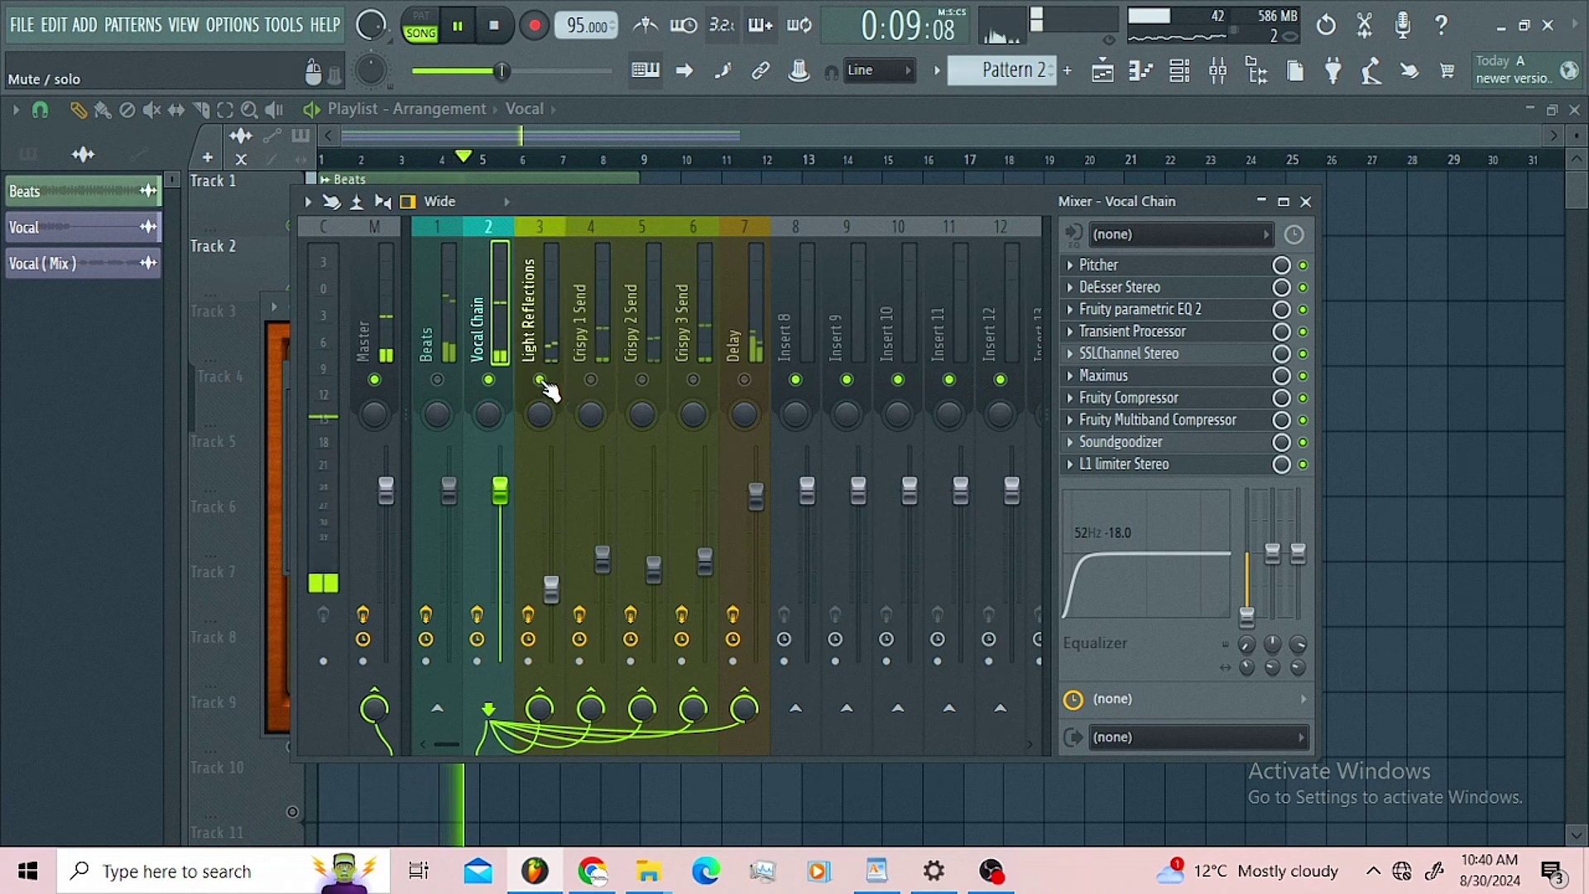
- Unmute the Light Reflections, Crispy 1, Crispy 2, Crispy 3 and Delay send tracks during playback, and stop the song
left_click(592, 379)
left_click(641, 379)
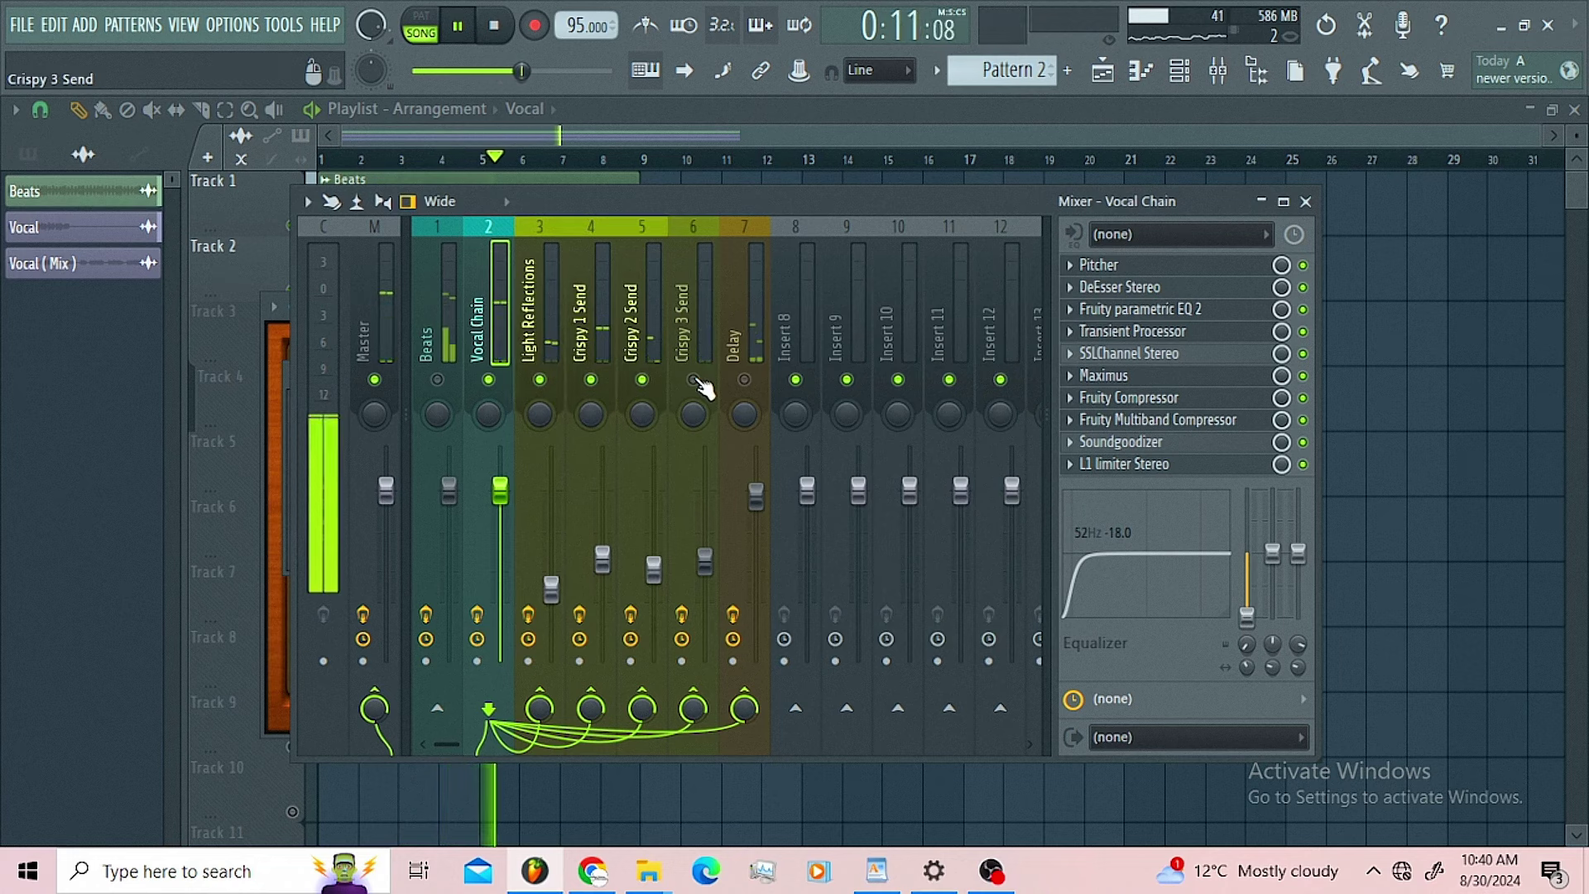
left_click(693, 380)
left_click(744, 380)
key("space")
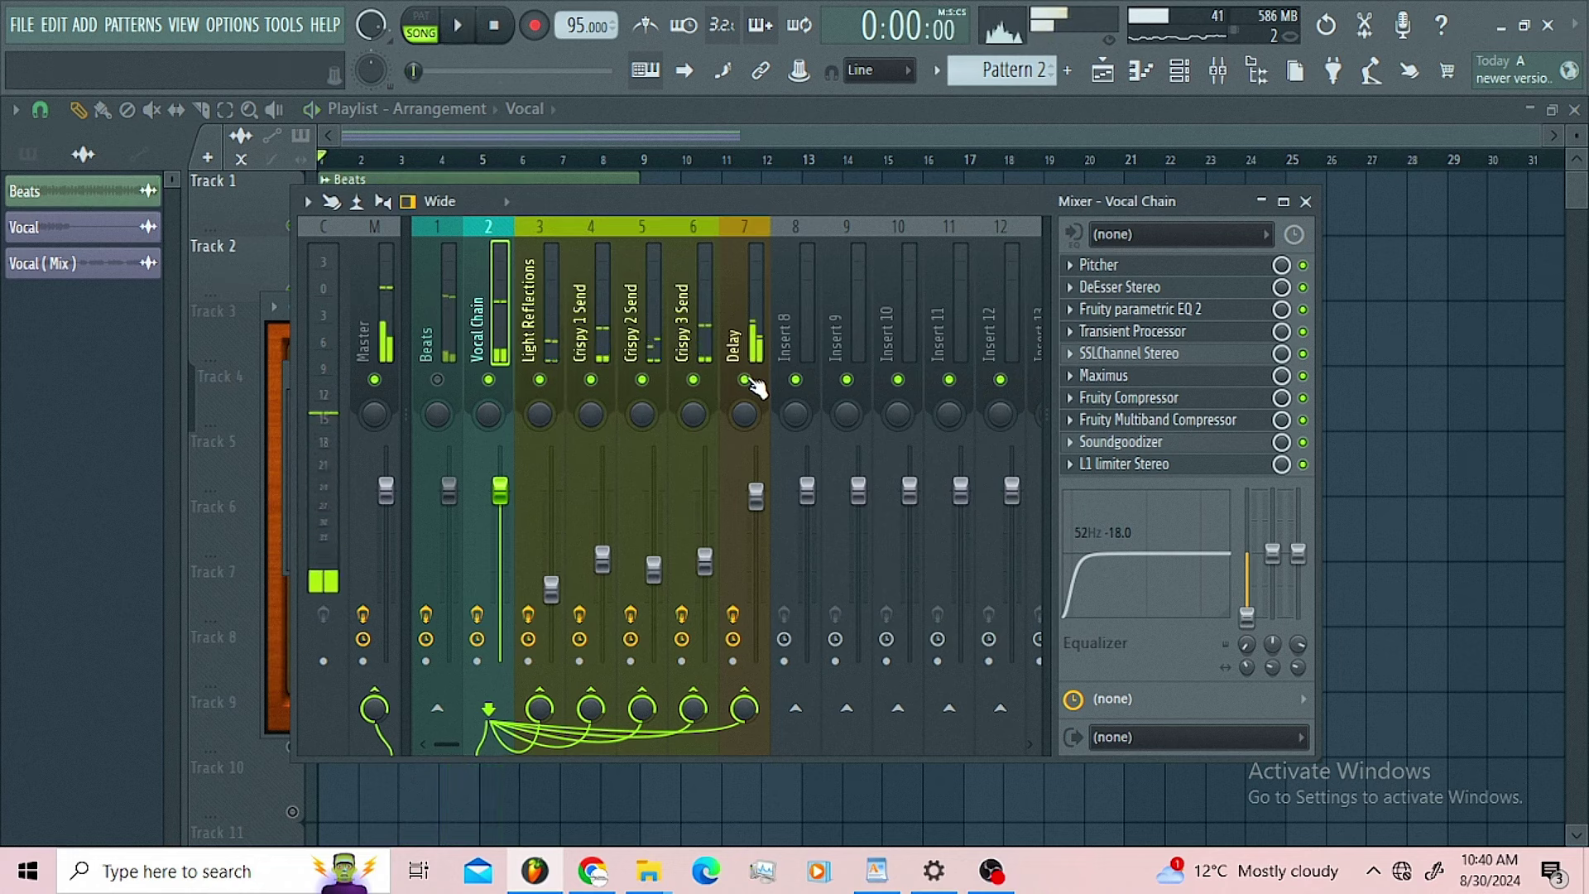